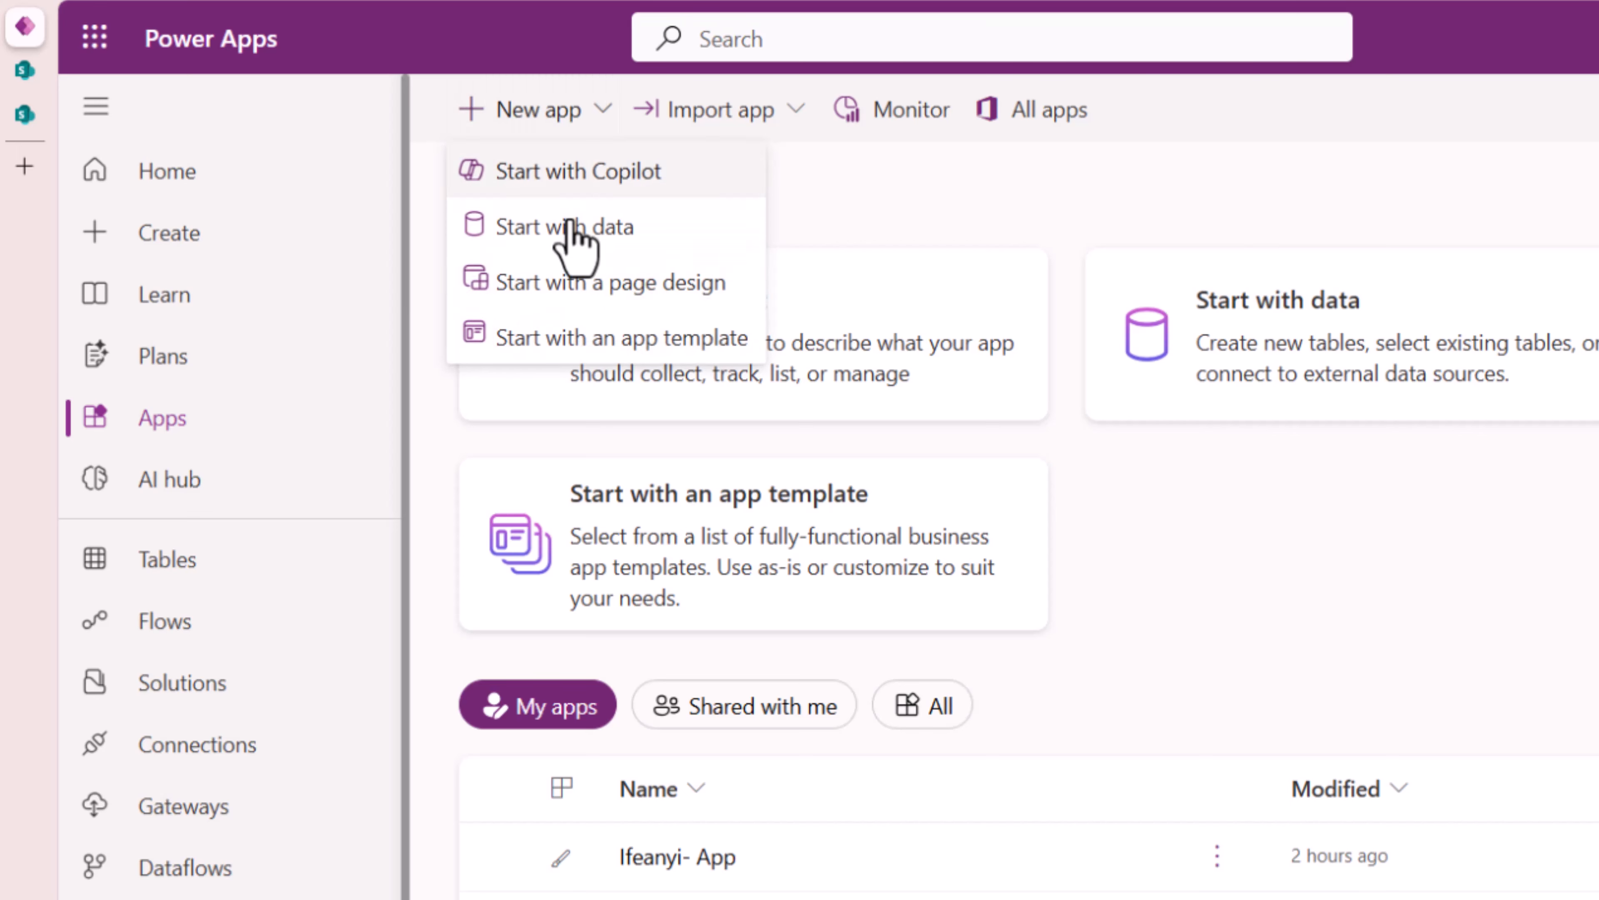
# - Create a blank Tablet-format canvas app from the page design options
pyautogui.click(759, 296)
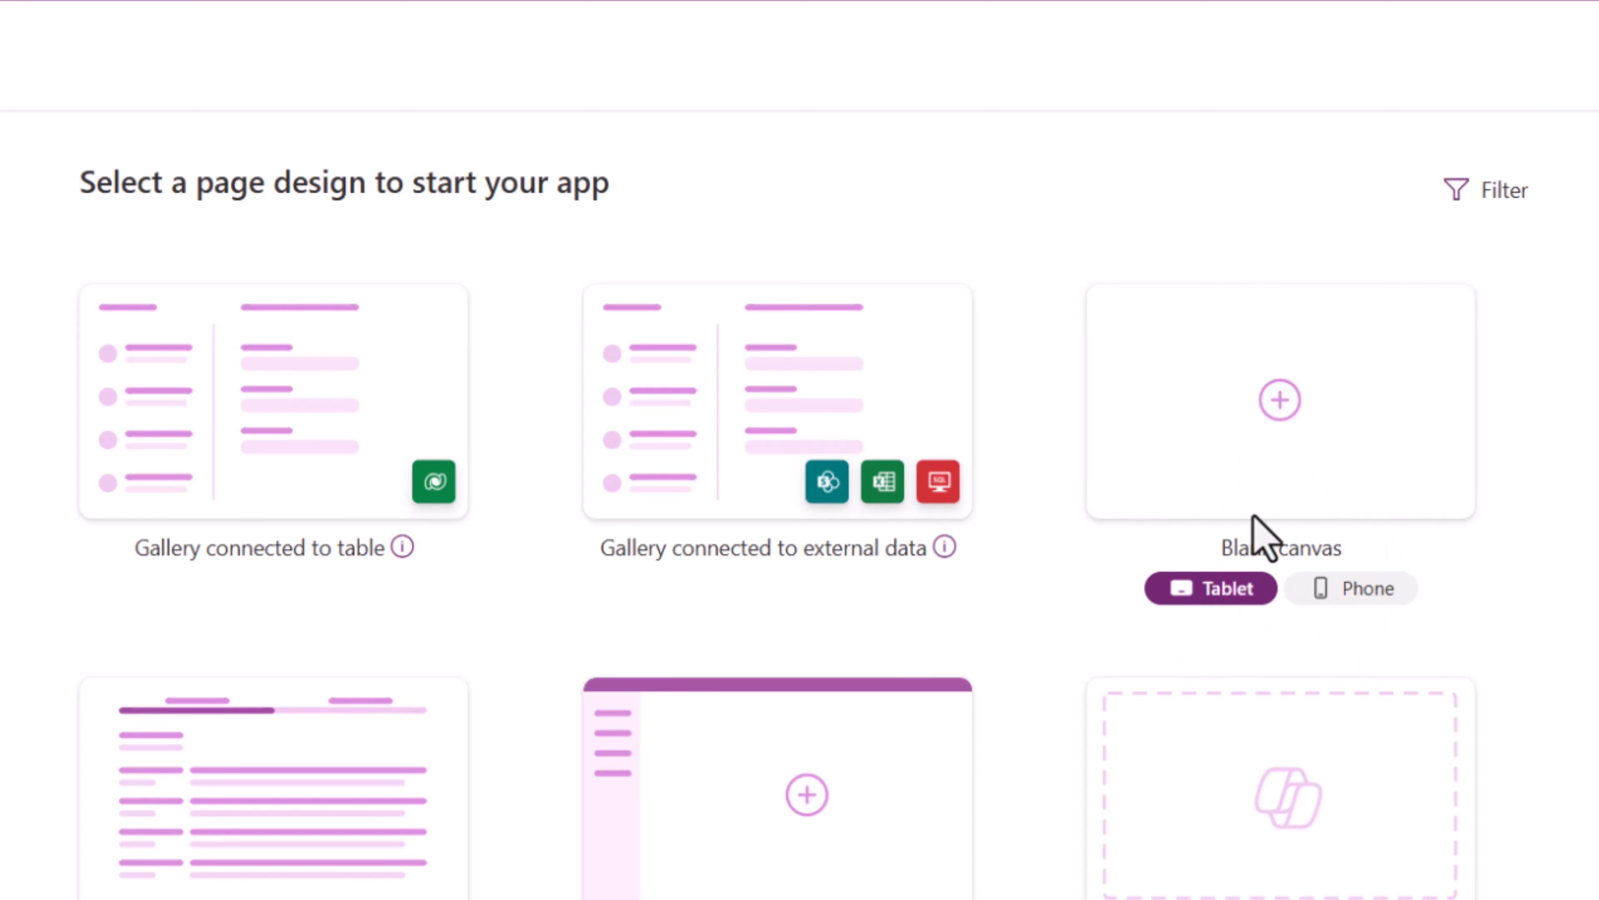
pyautogui.click(1225, 532)
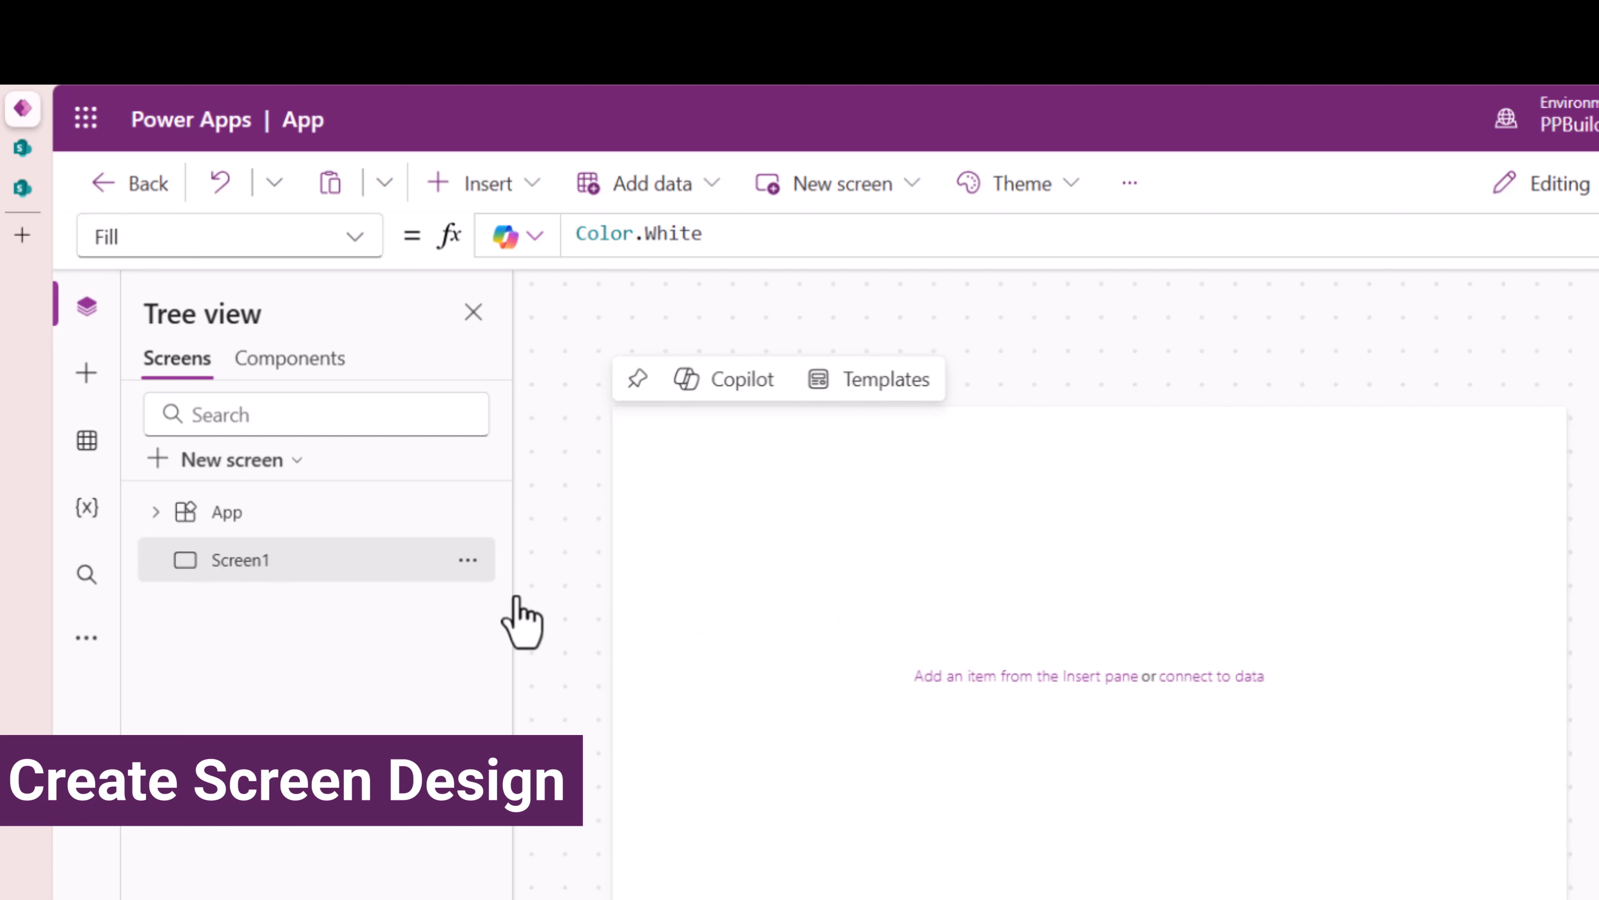
# - Add a new Sidebar-layout screen and delete the empty Screen1
pyautogui.click(251, 468)
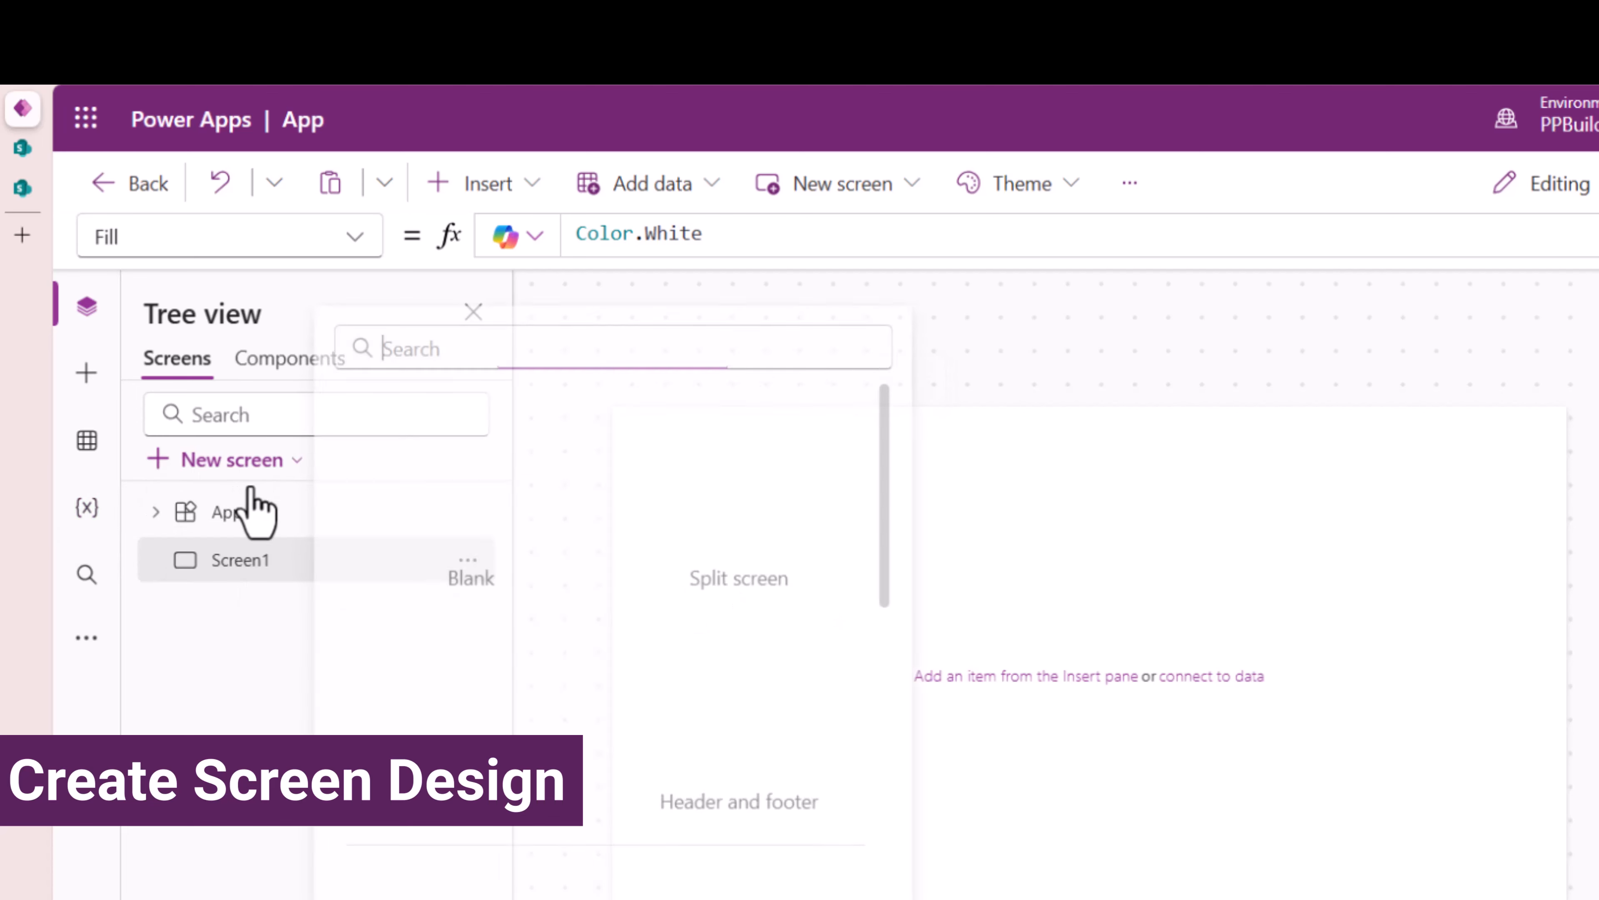
pyautogui.click(485, 709)
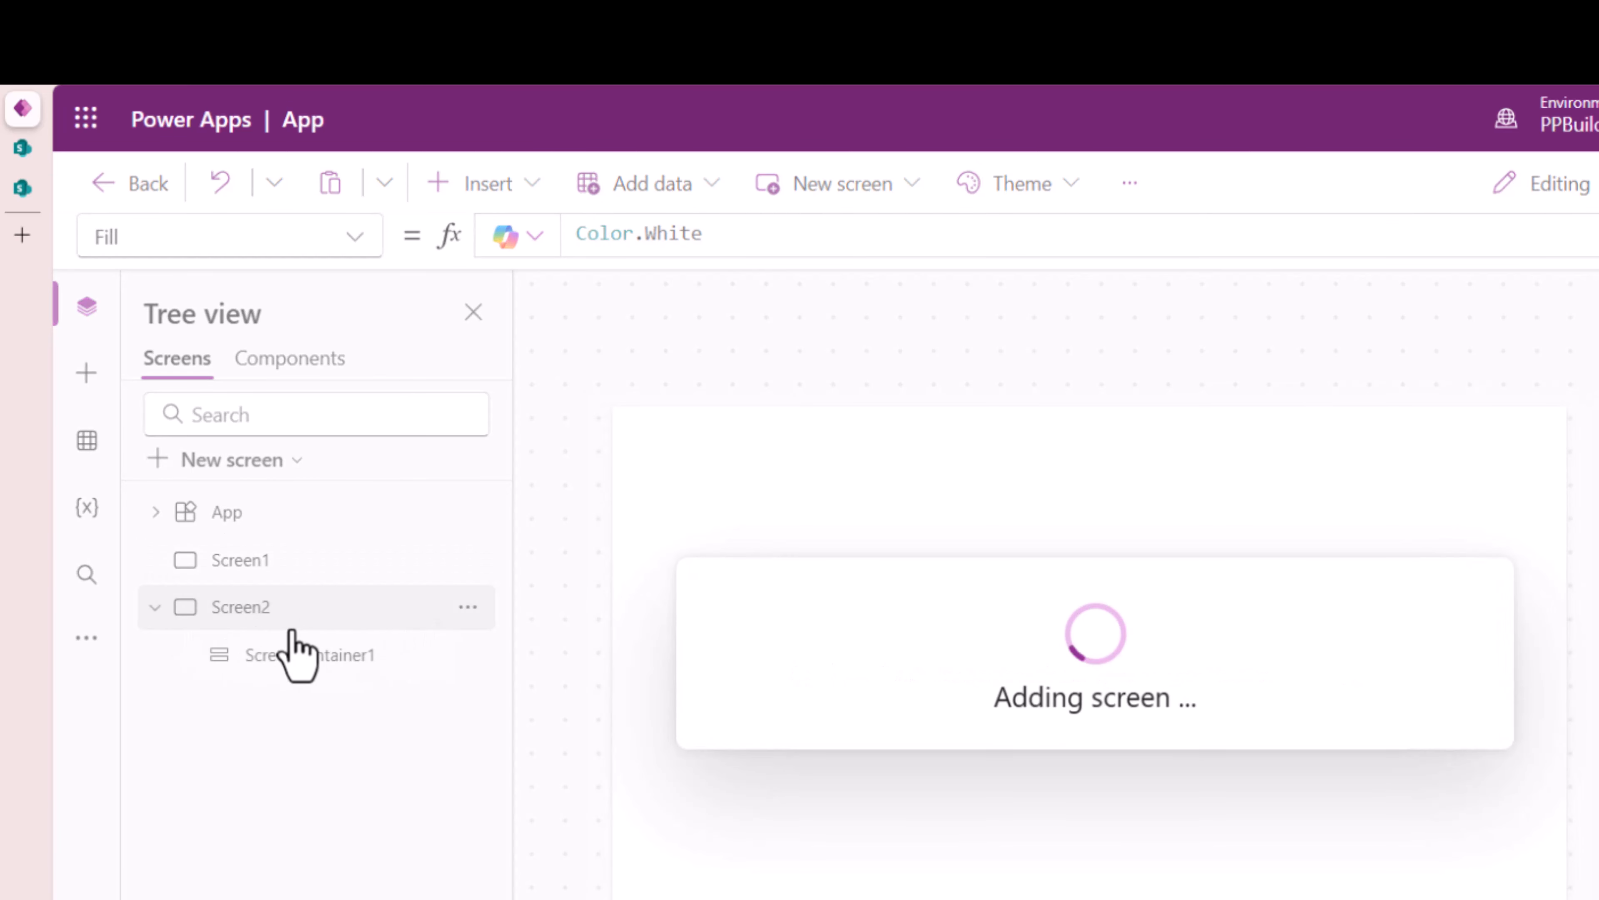
pyautogui.moveTo(252, 559); pyautogui.dragTo(319, 586)
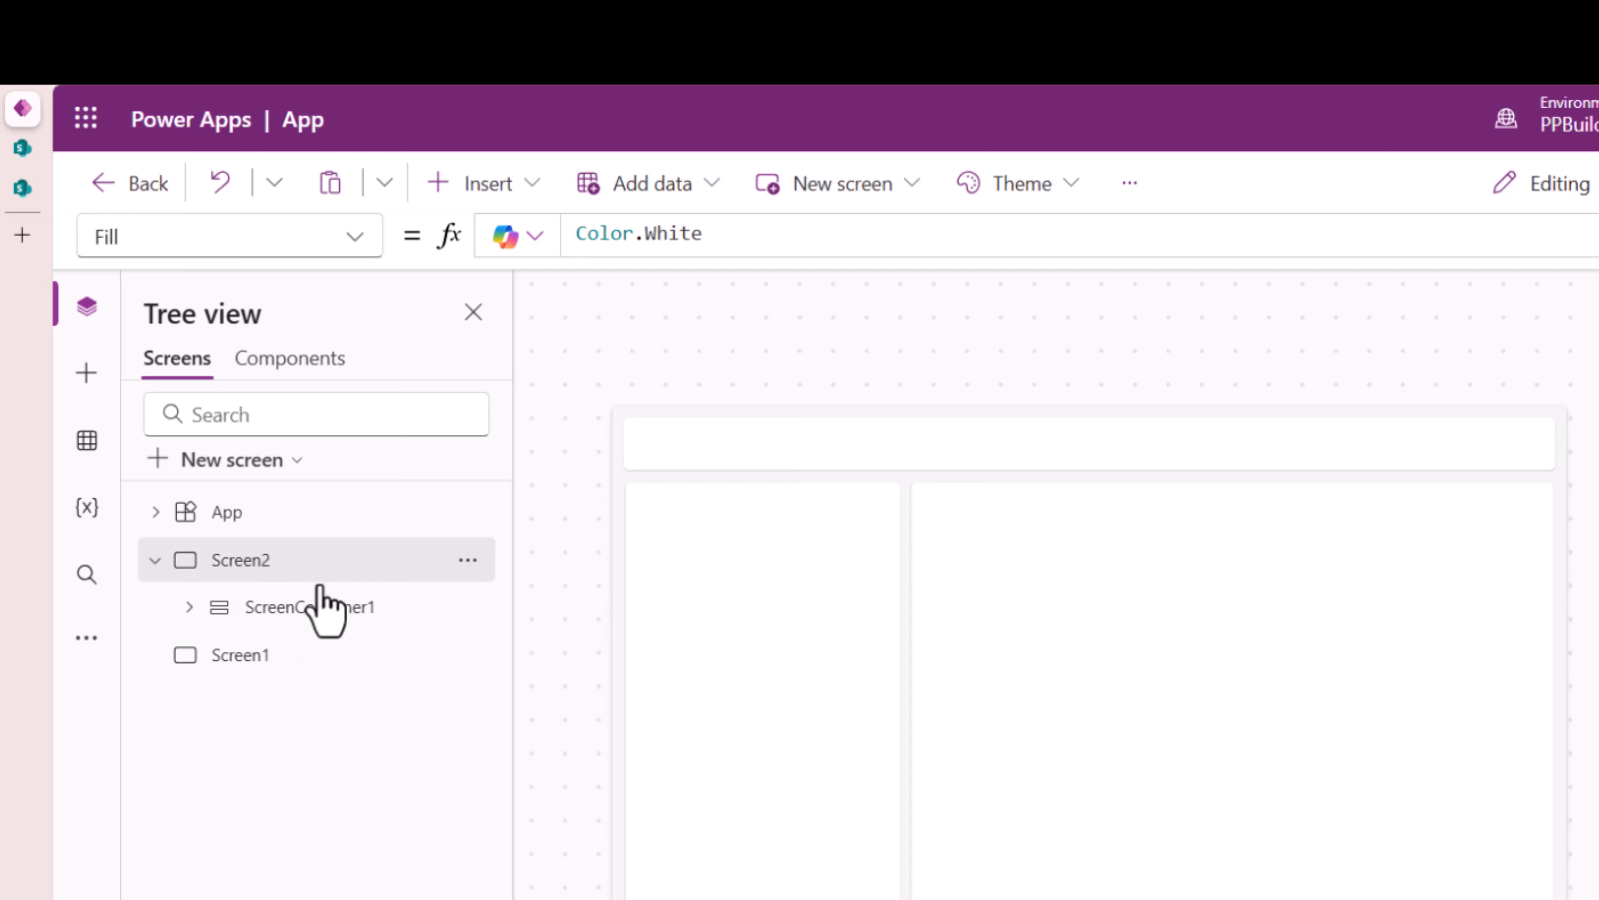
pyautogui.rightClick(264, 655)
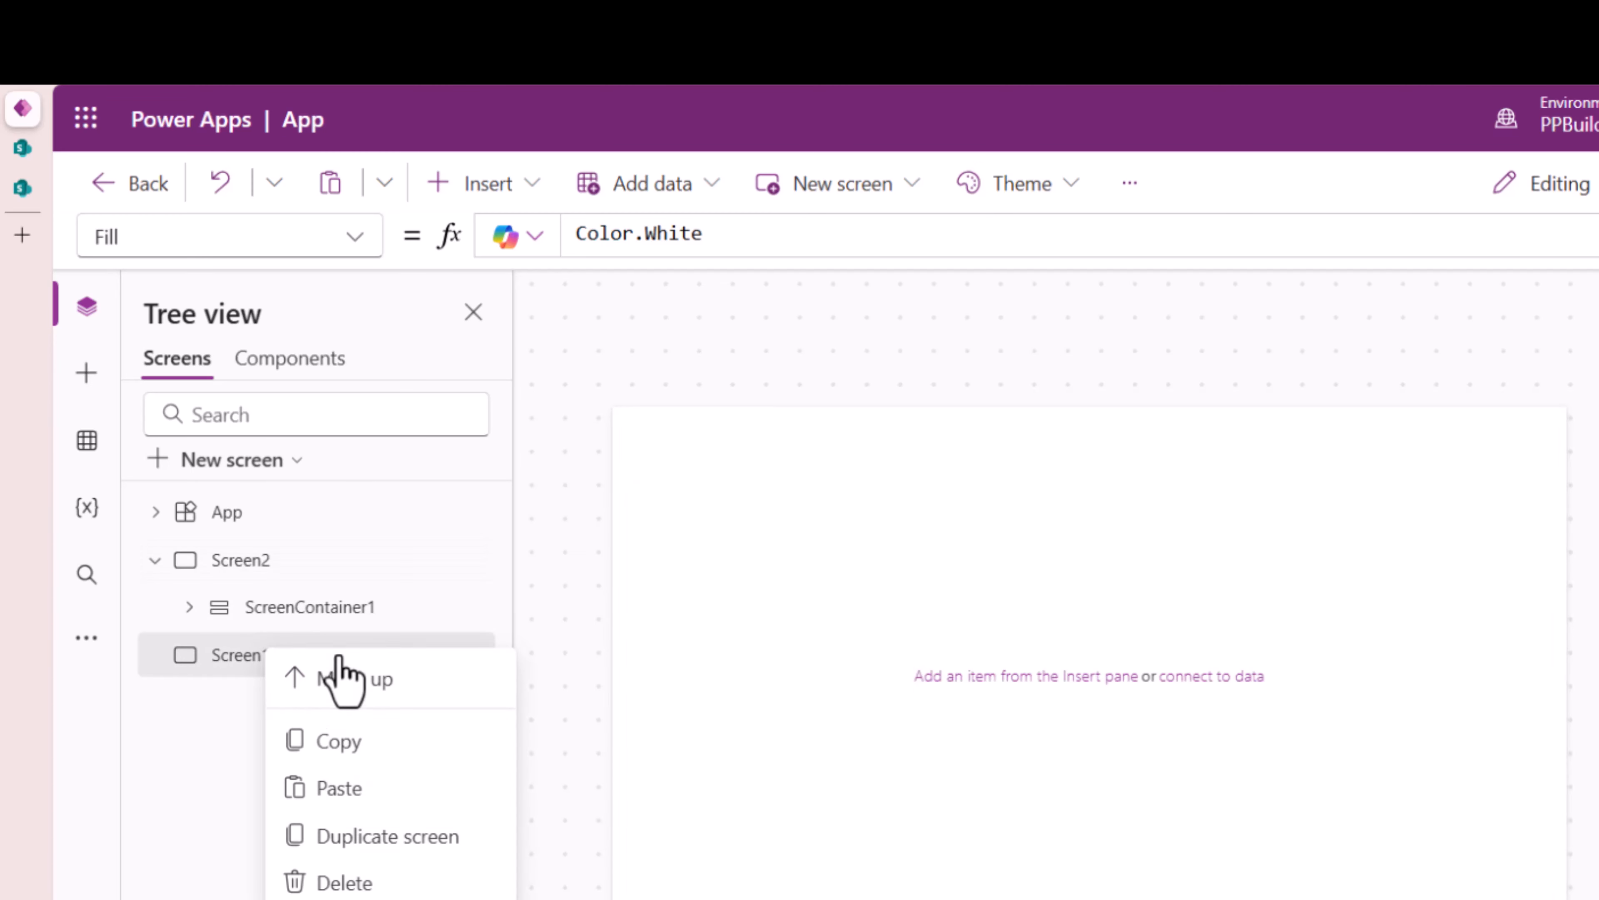
pyautogui.click(368, 889)
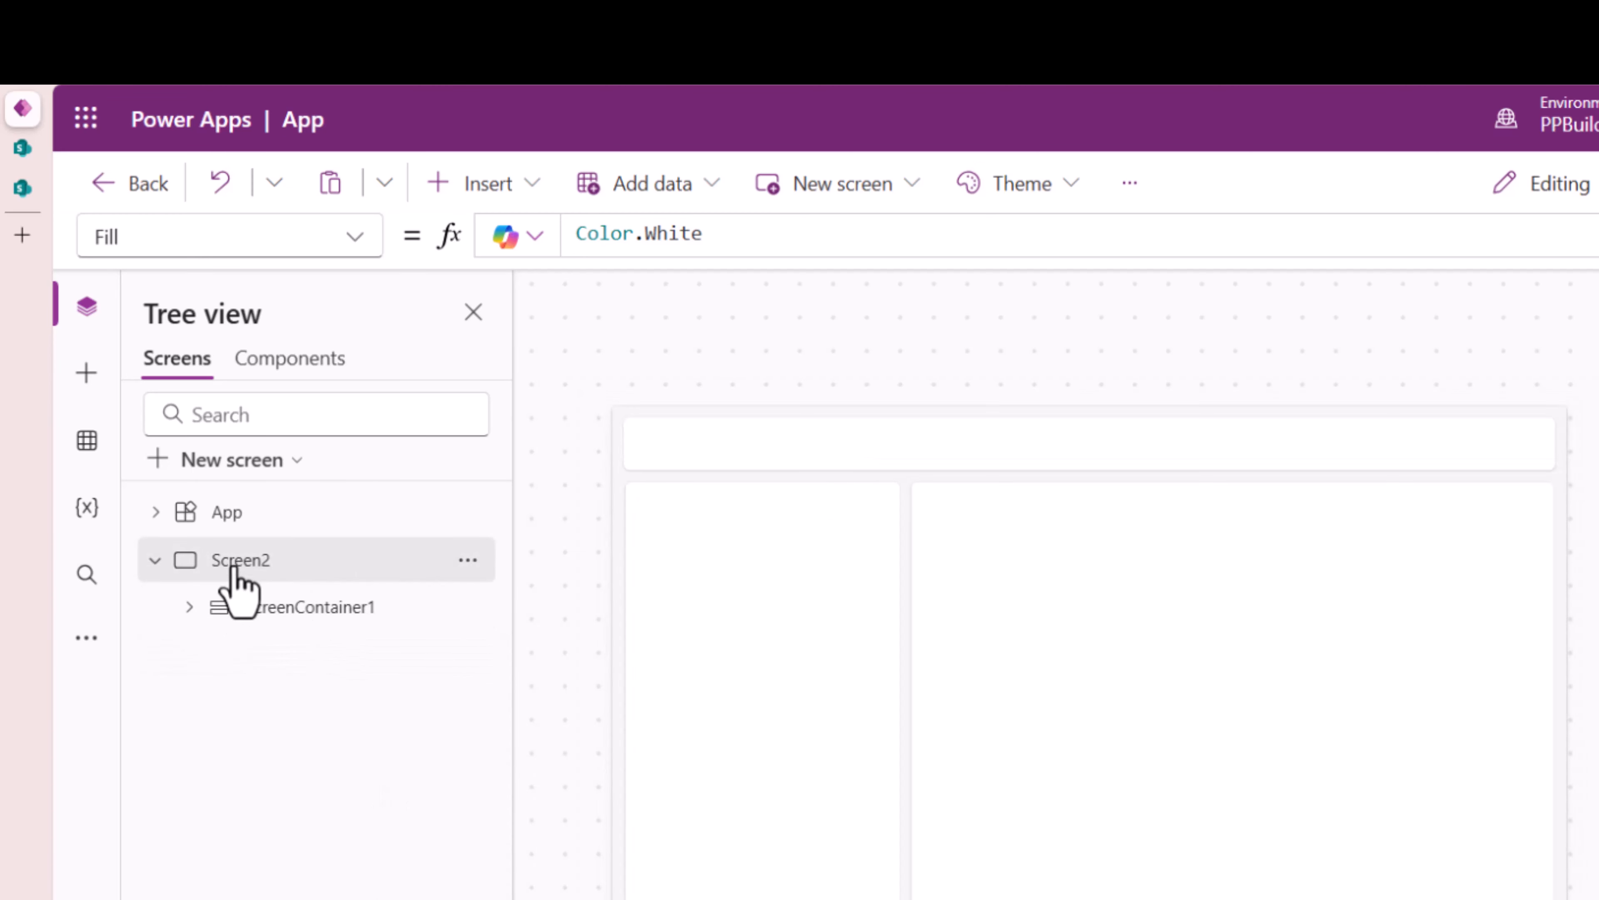
# - Rename Screen2 to 'Customers' in the Tree view
pyautogui.click(156, 561)
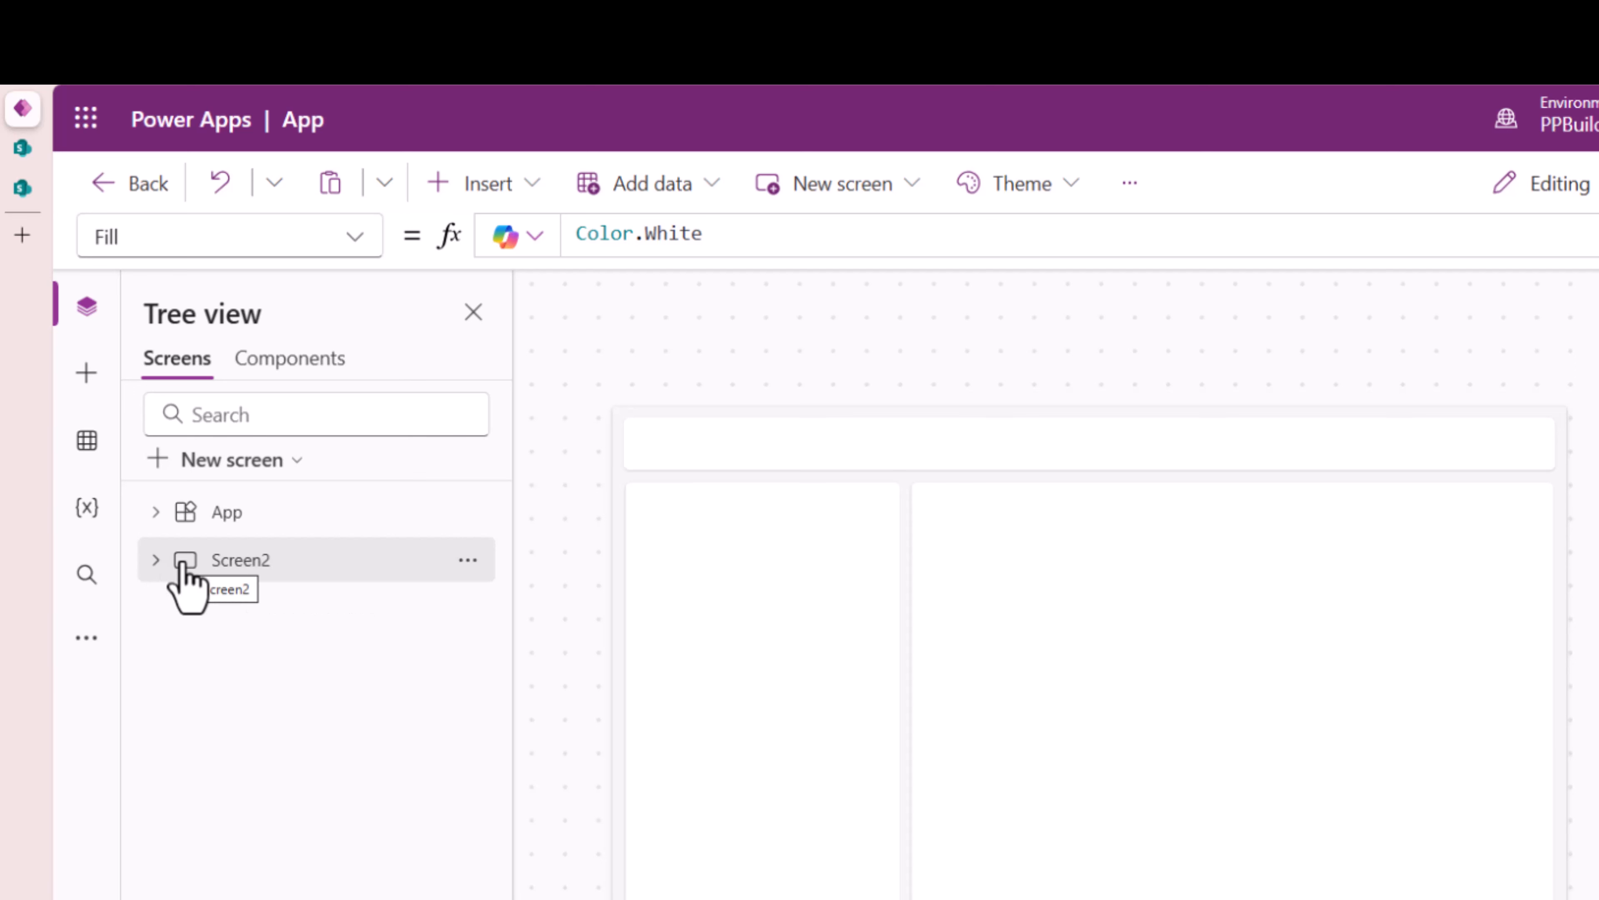
pyautogui.doubleClick(246, 560)
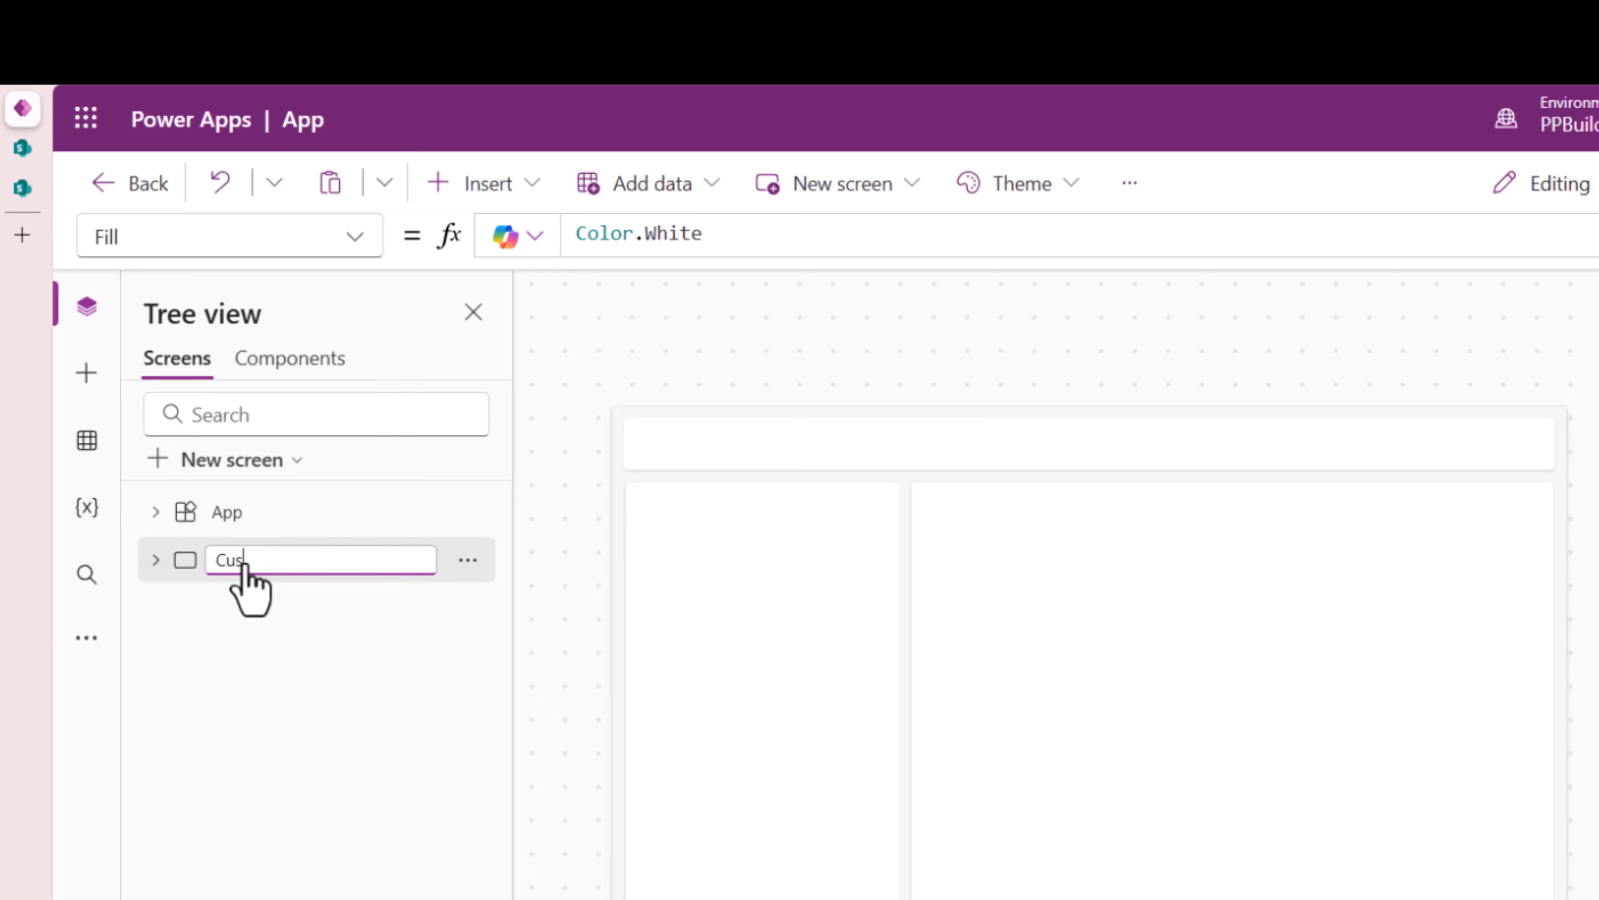
pyautogui.write('Customers')
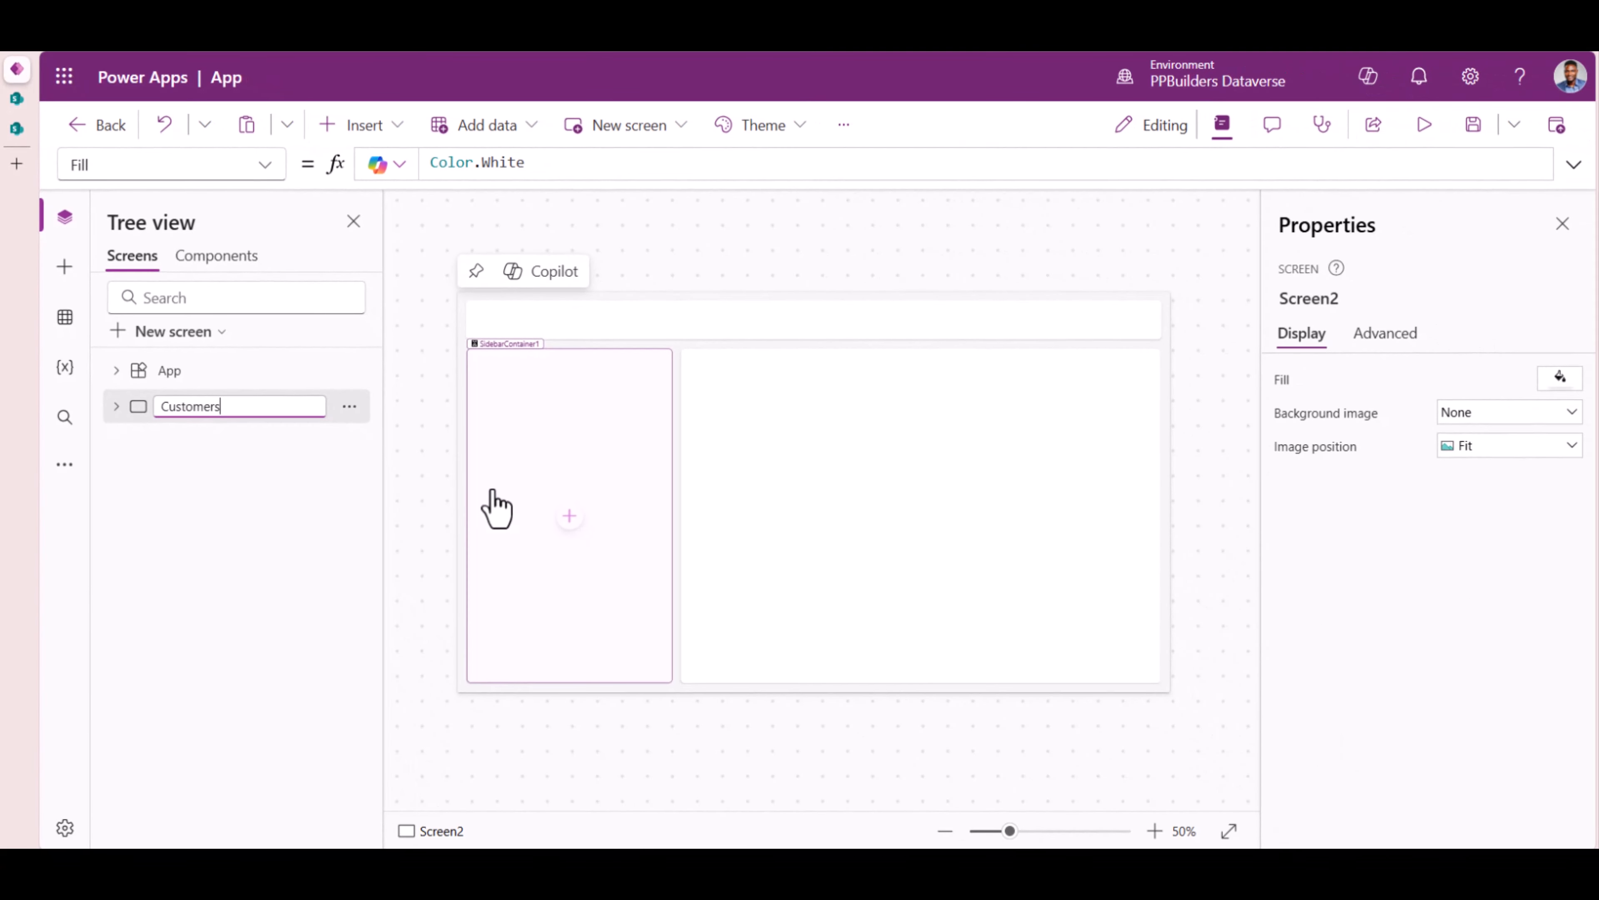
pyautogui.press('Return')
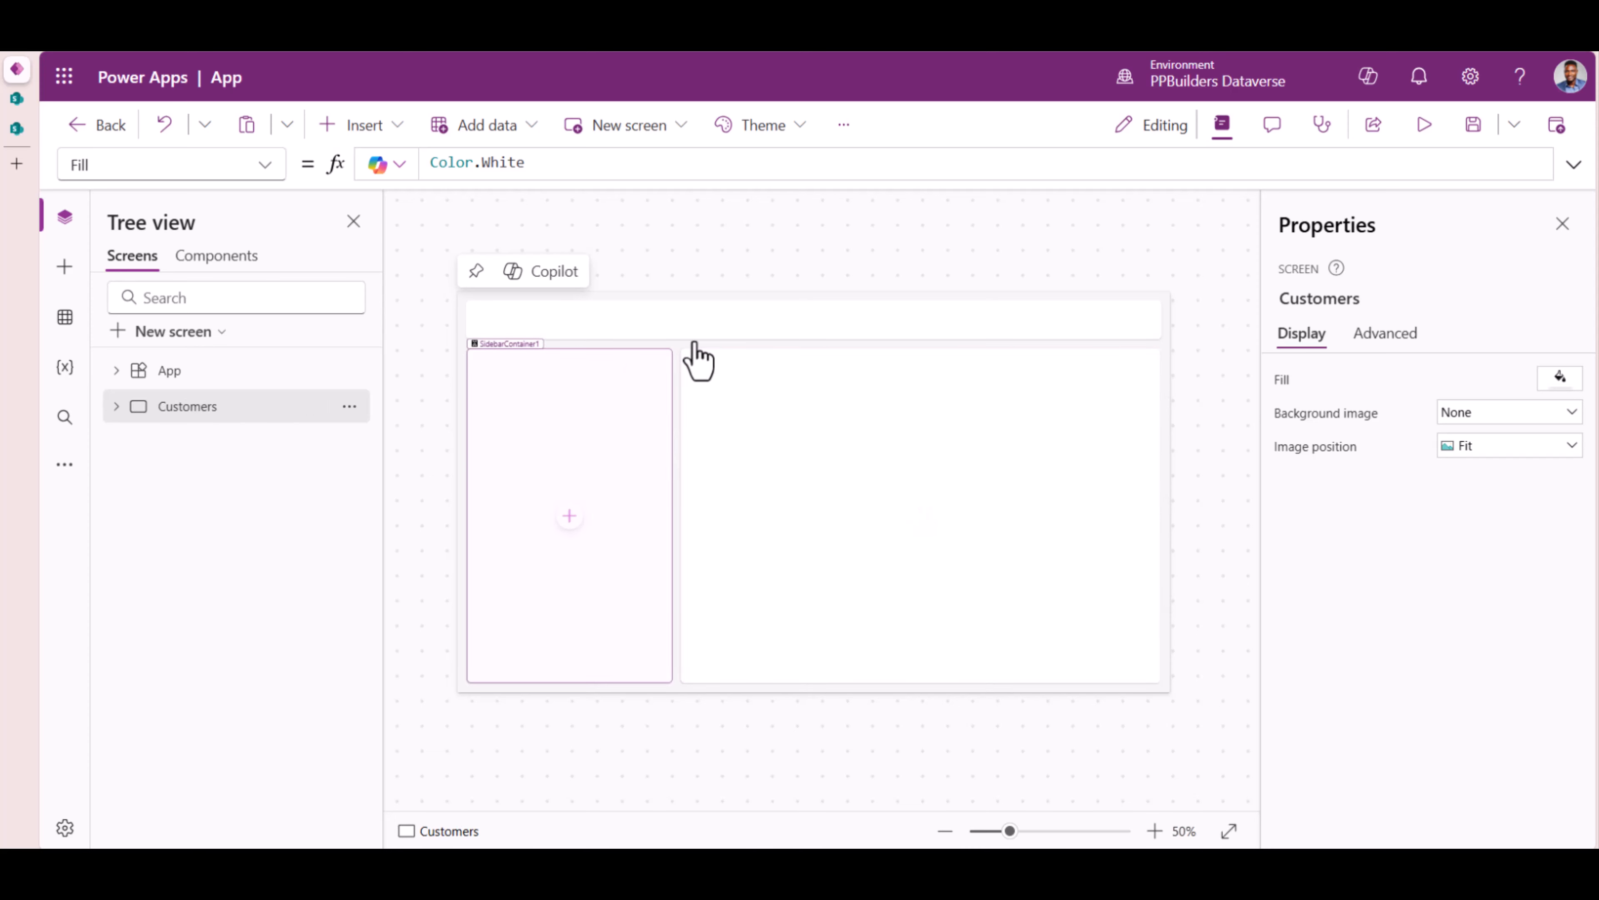
# - Search the Insert list for a 'header' control, which isn't available yet
pyautogui.click(609, 330)
pyautogui.click(115, 406)
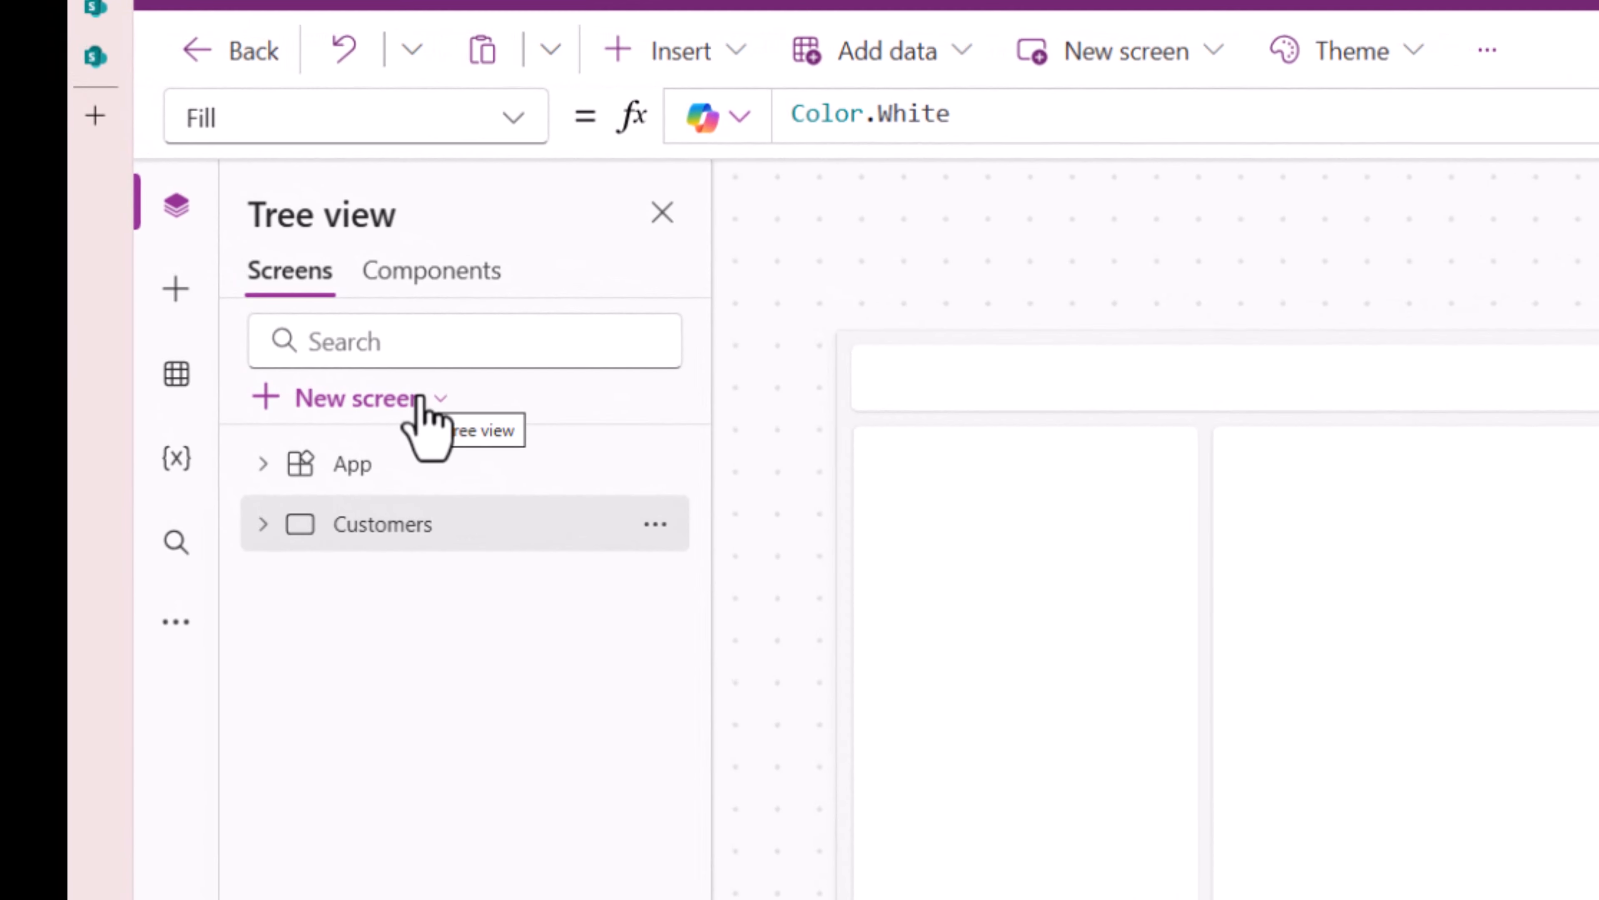
pyautogui.click(668, 51)
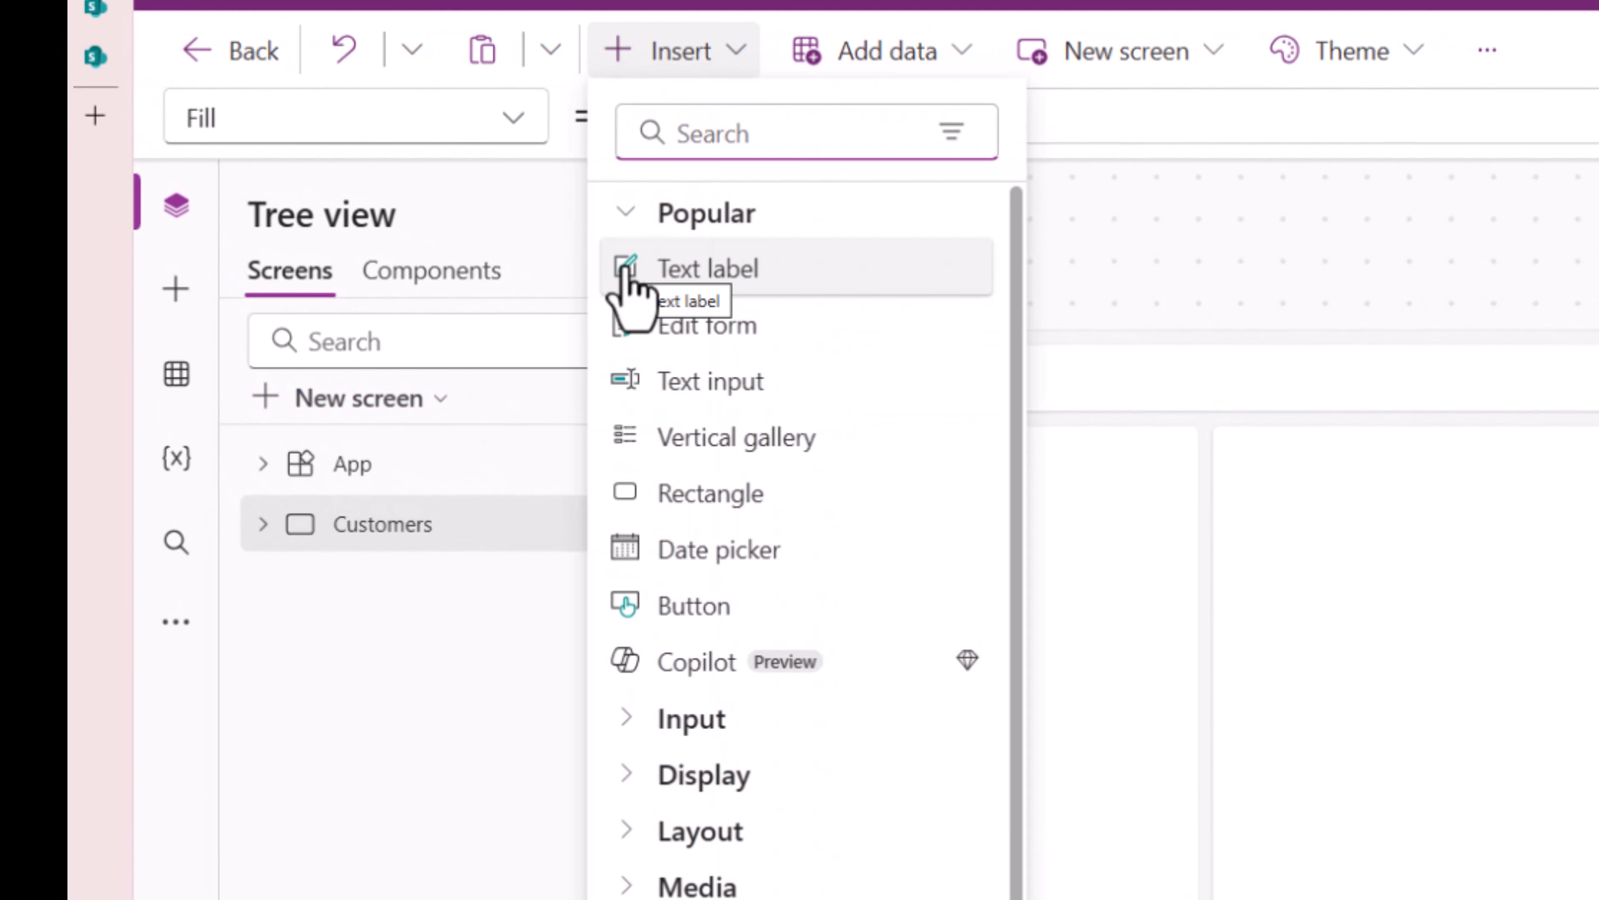
pyautogui.write('header')
pyautogui.press('Escape')
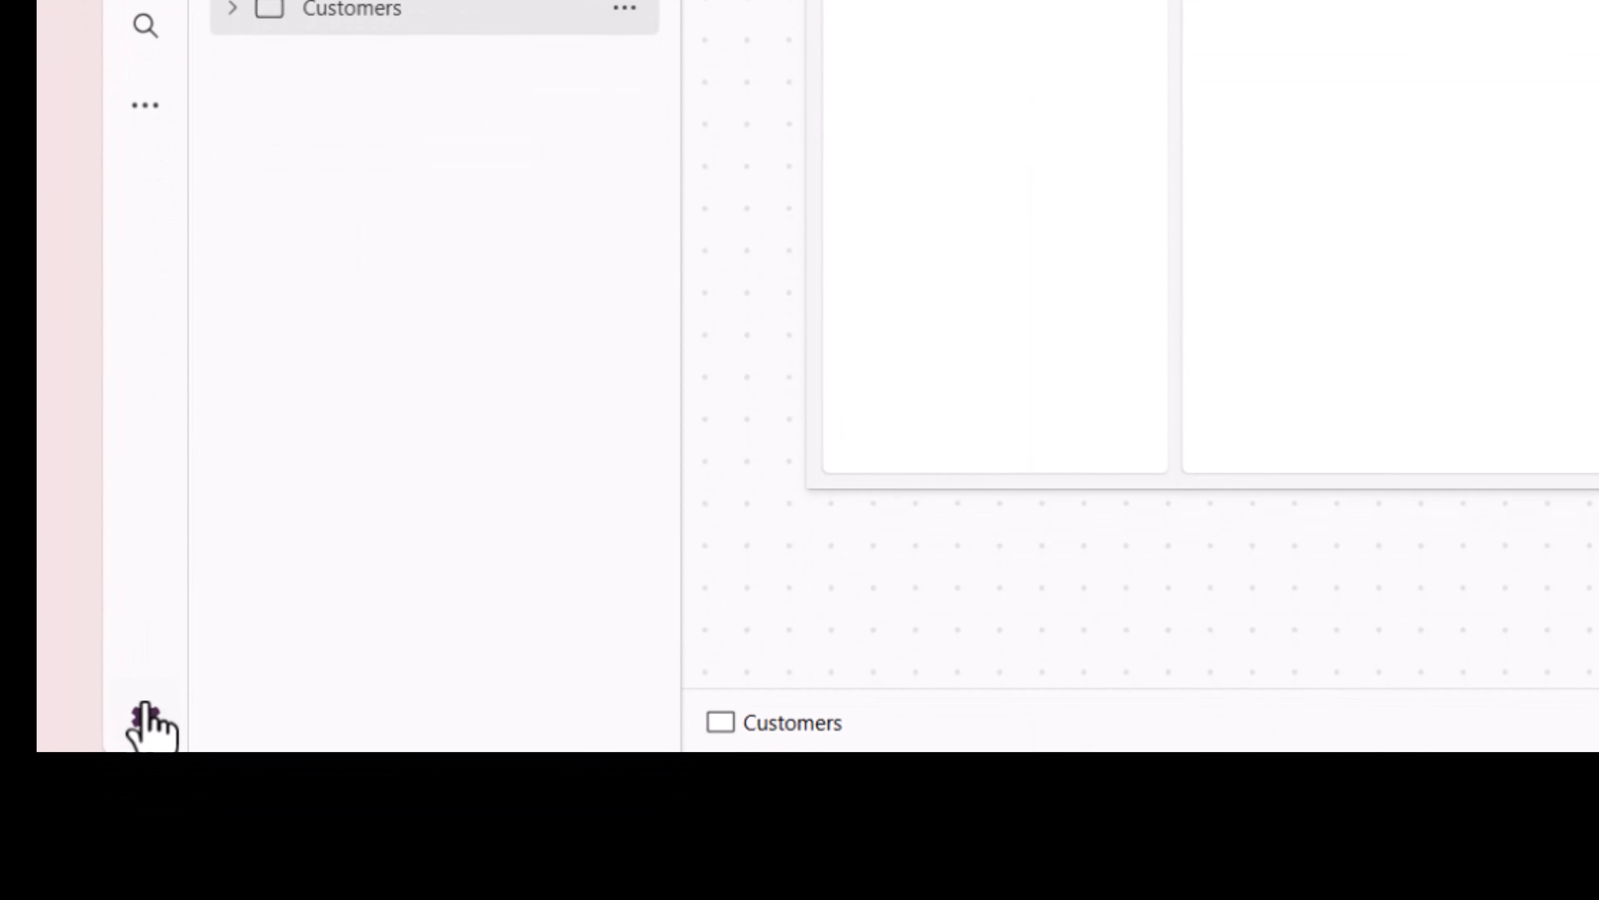
# - Switch on Modern controls and themes under Settings > Updates
pyautogui.click(145, 717)
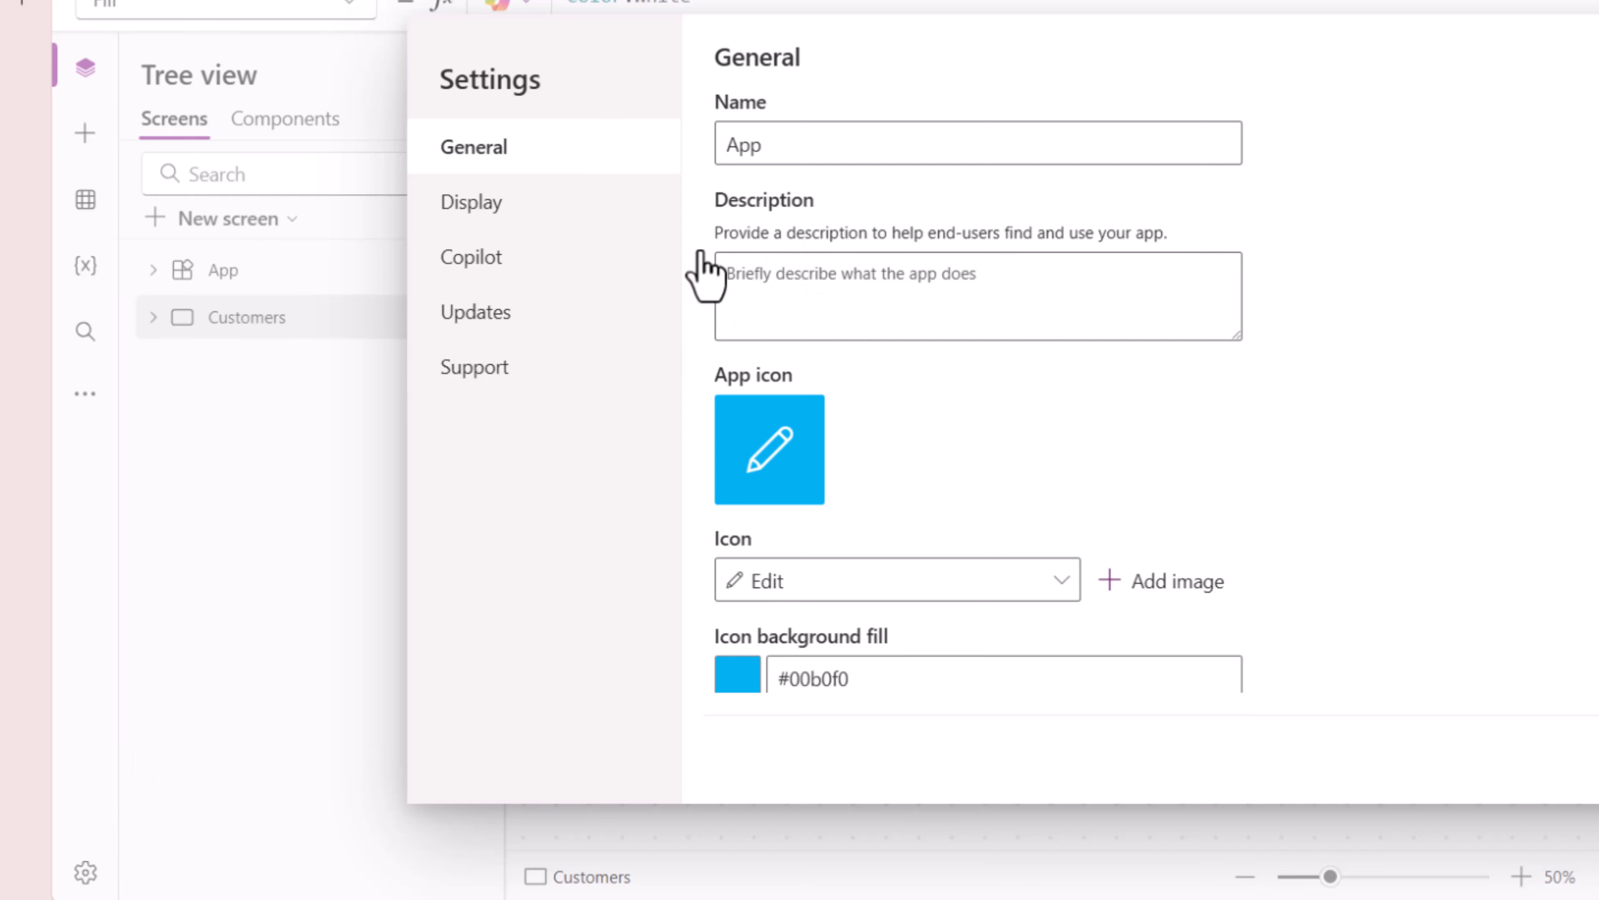
pyautogui.click(517, 315)
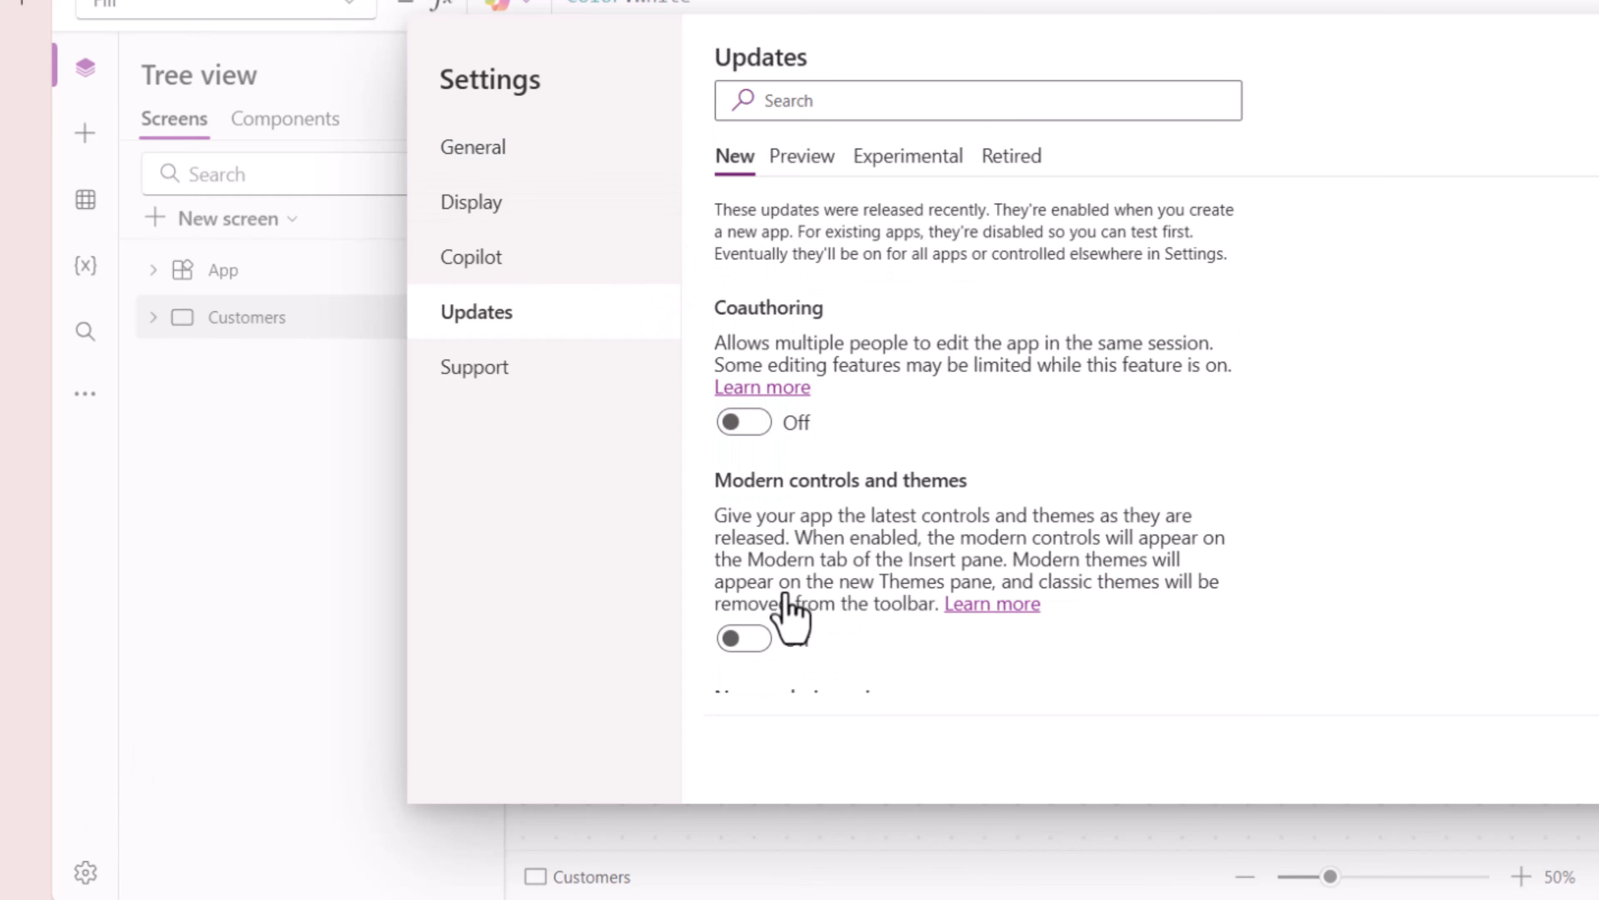
pyautogui.click(743, 638)
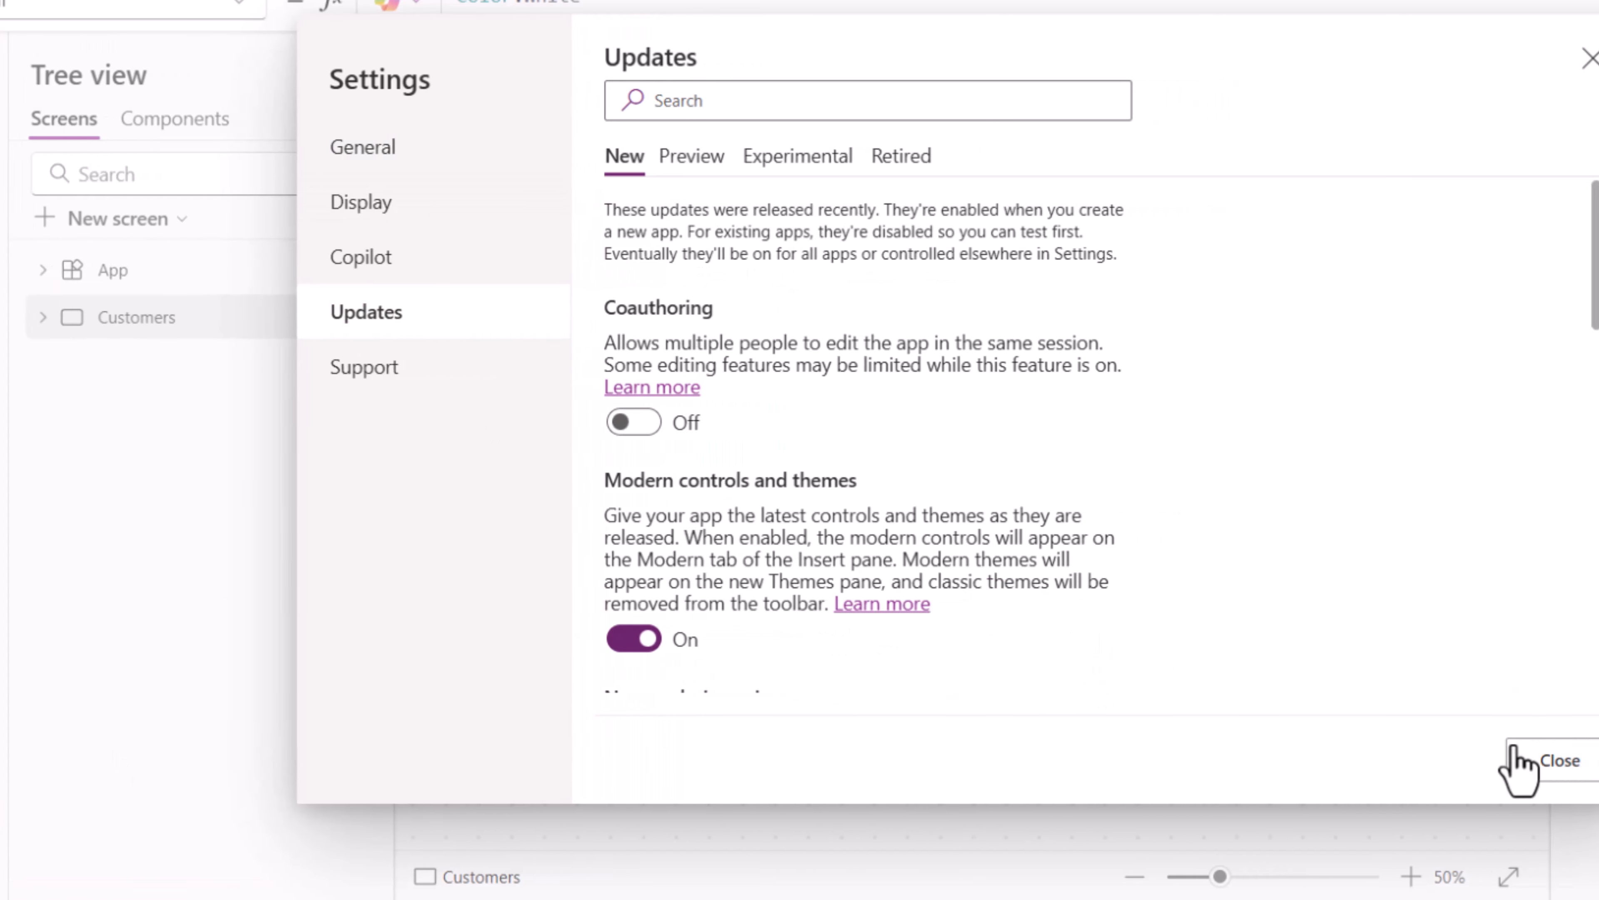
pyautogui.click(1536, 759)
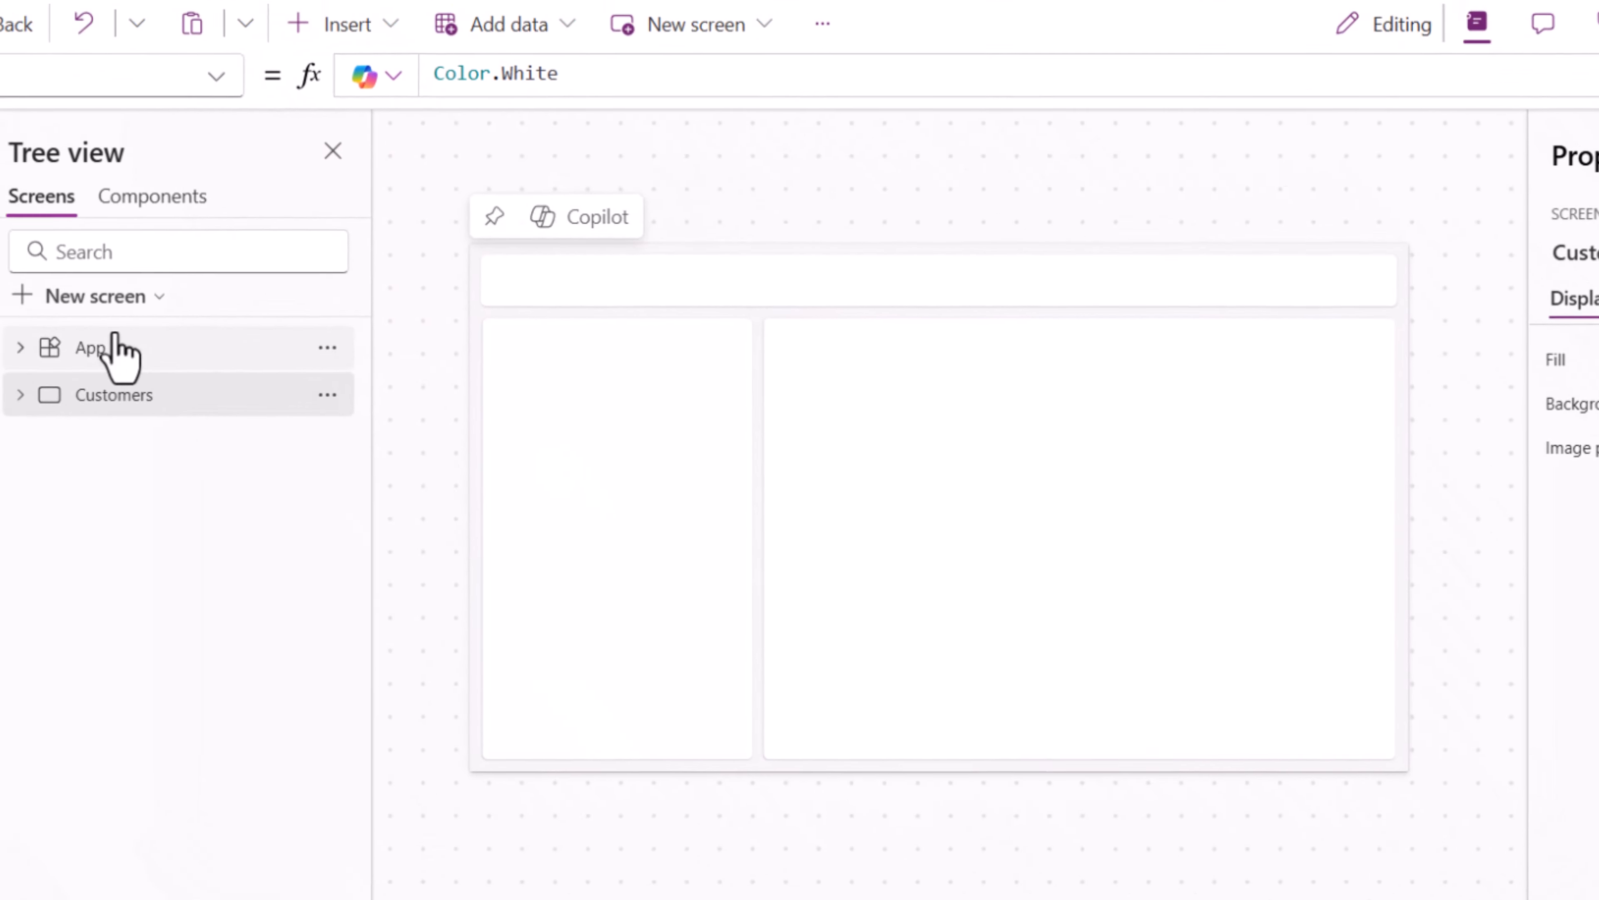
# - Insert a modern Header control titled Customers into HeaderContainer1
pyautogui.click(339, 21)
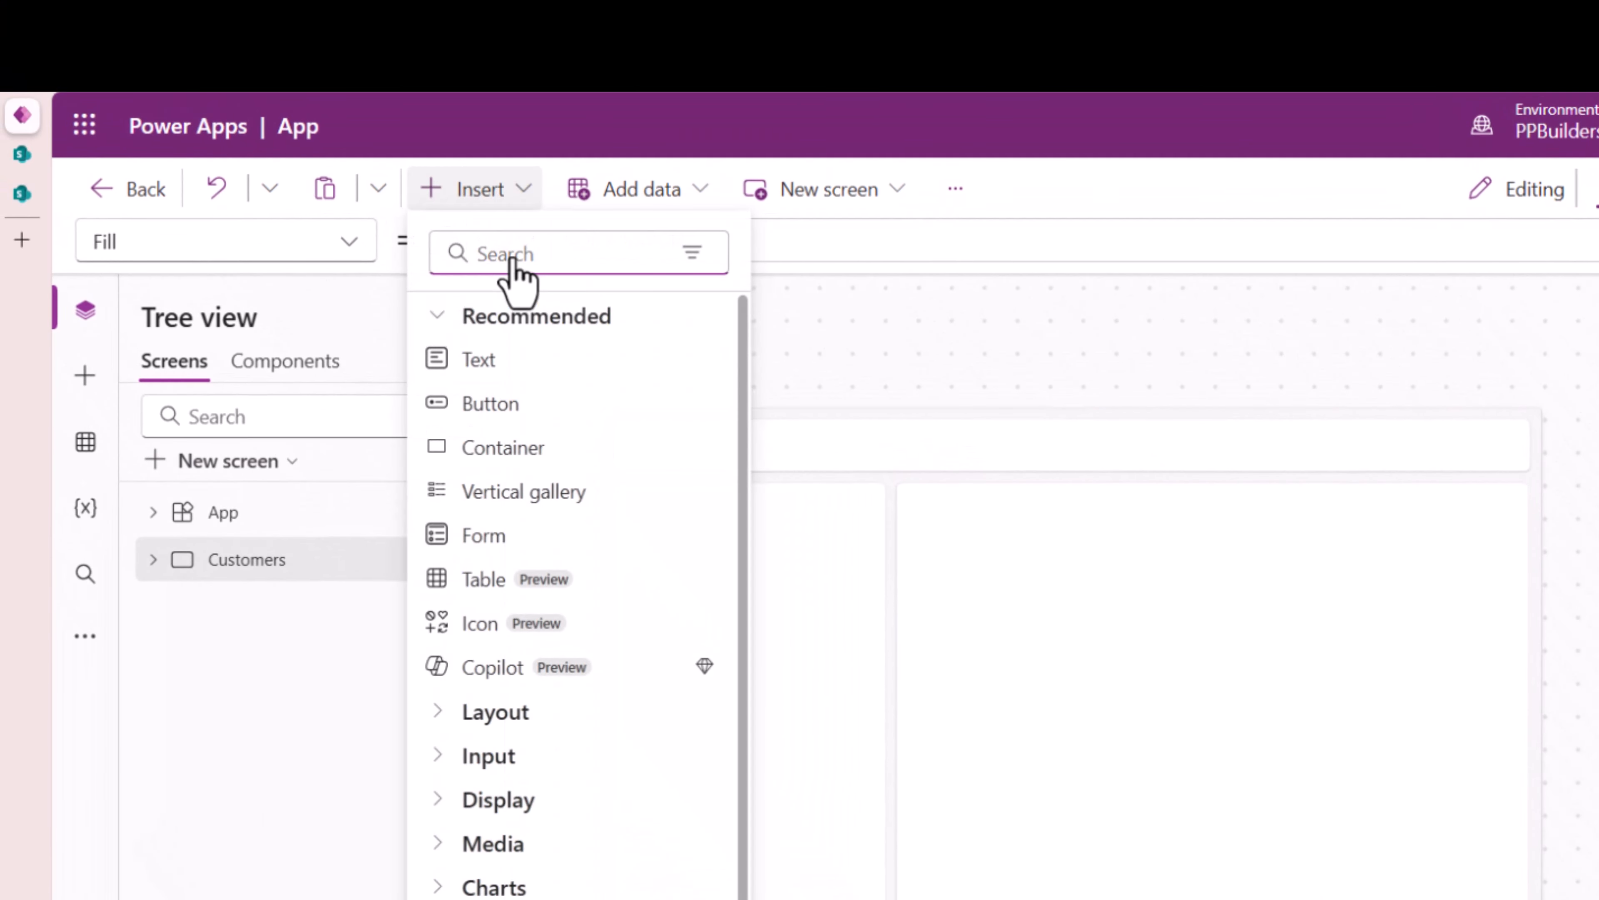
pyautogui.write('header')
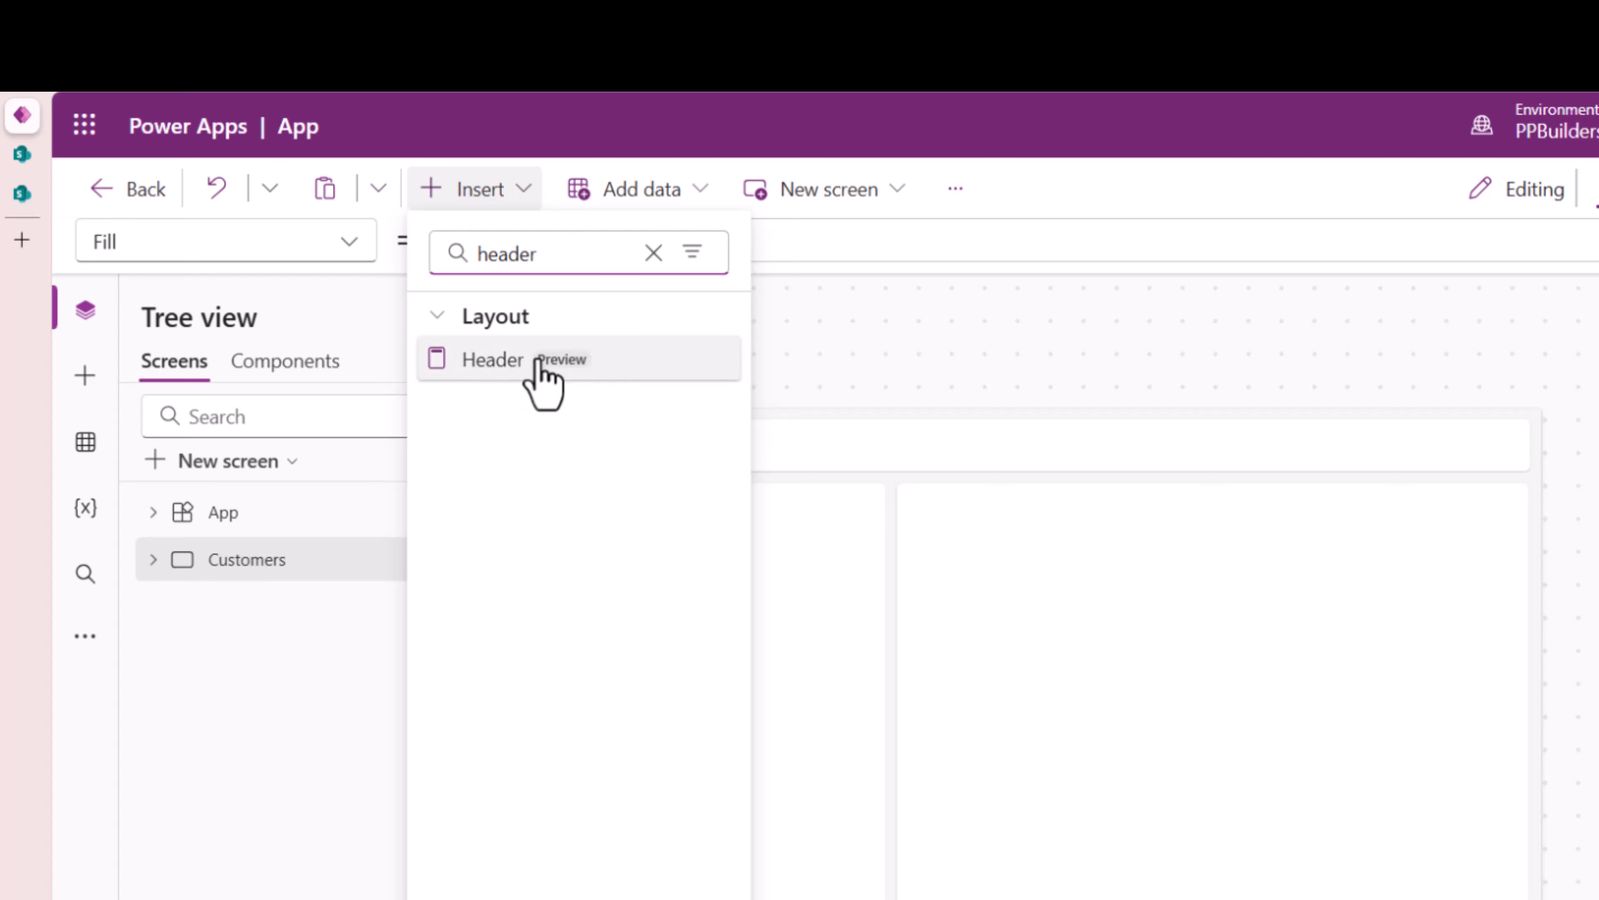
pyautogui.click(540, 364)
pyautogui.click(778, 465)
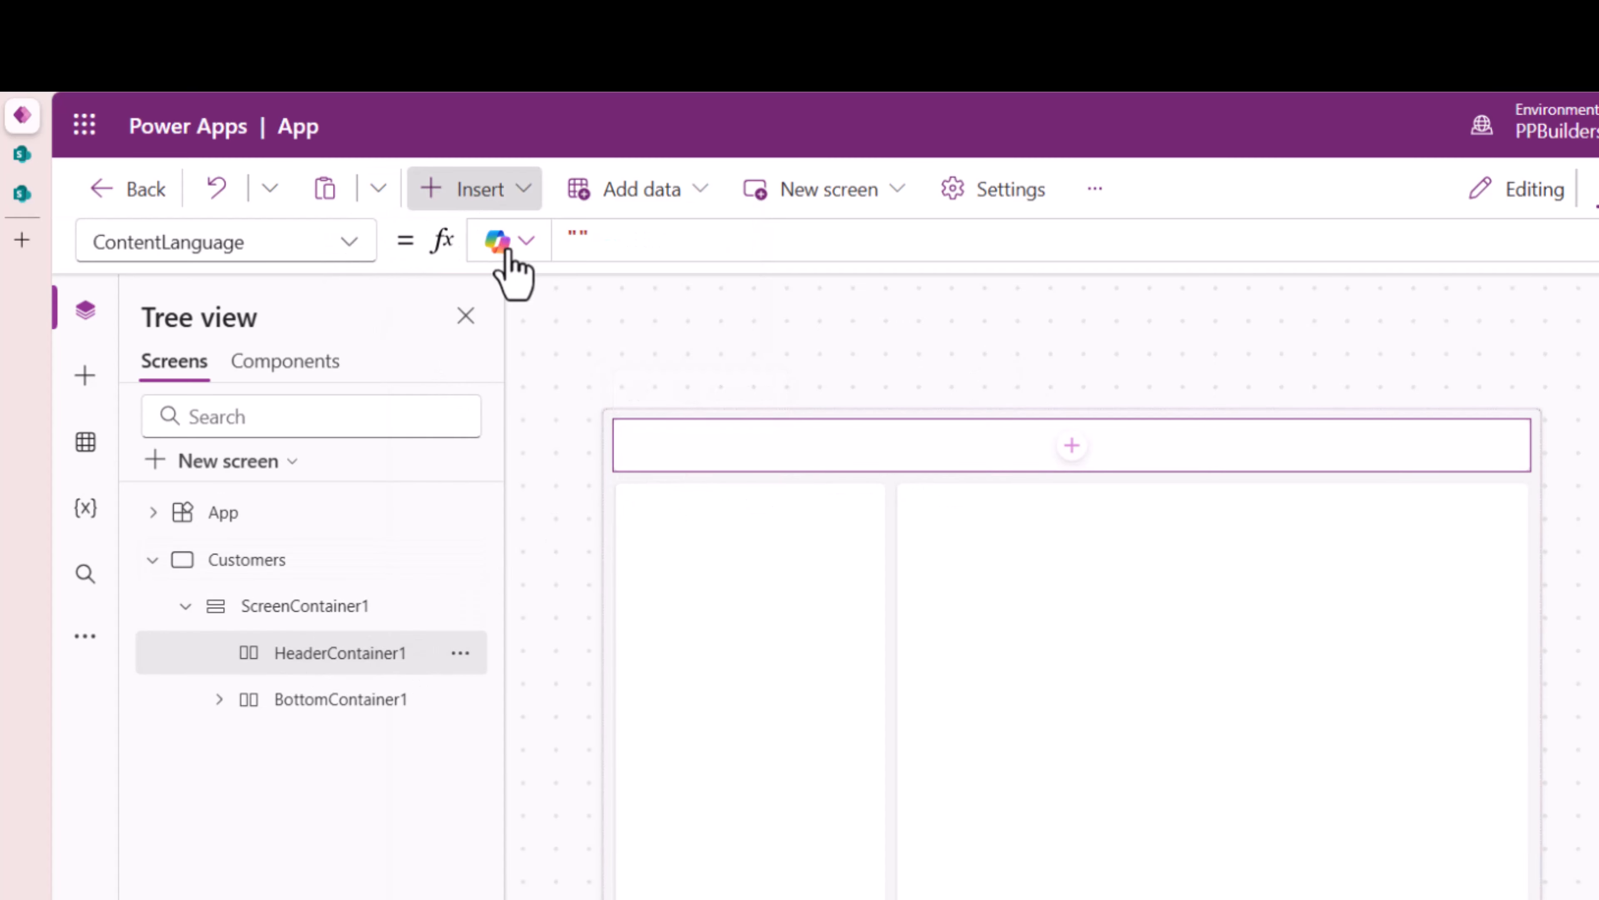
pyautogui.write('cus')
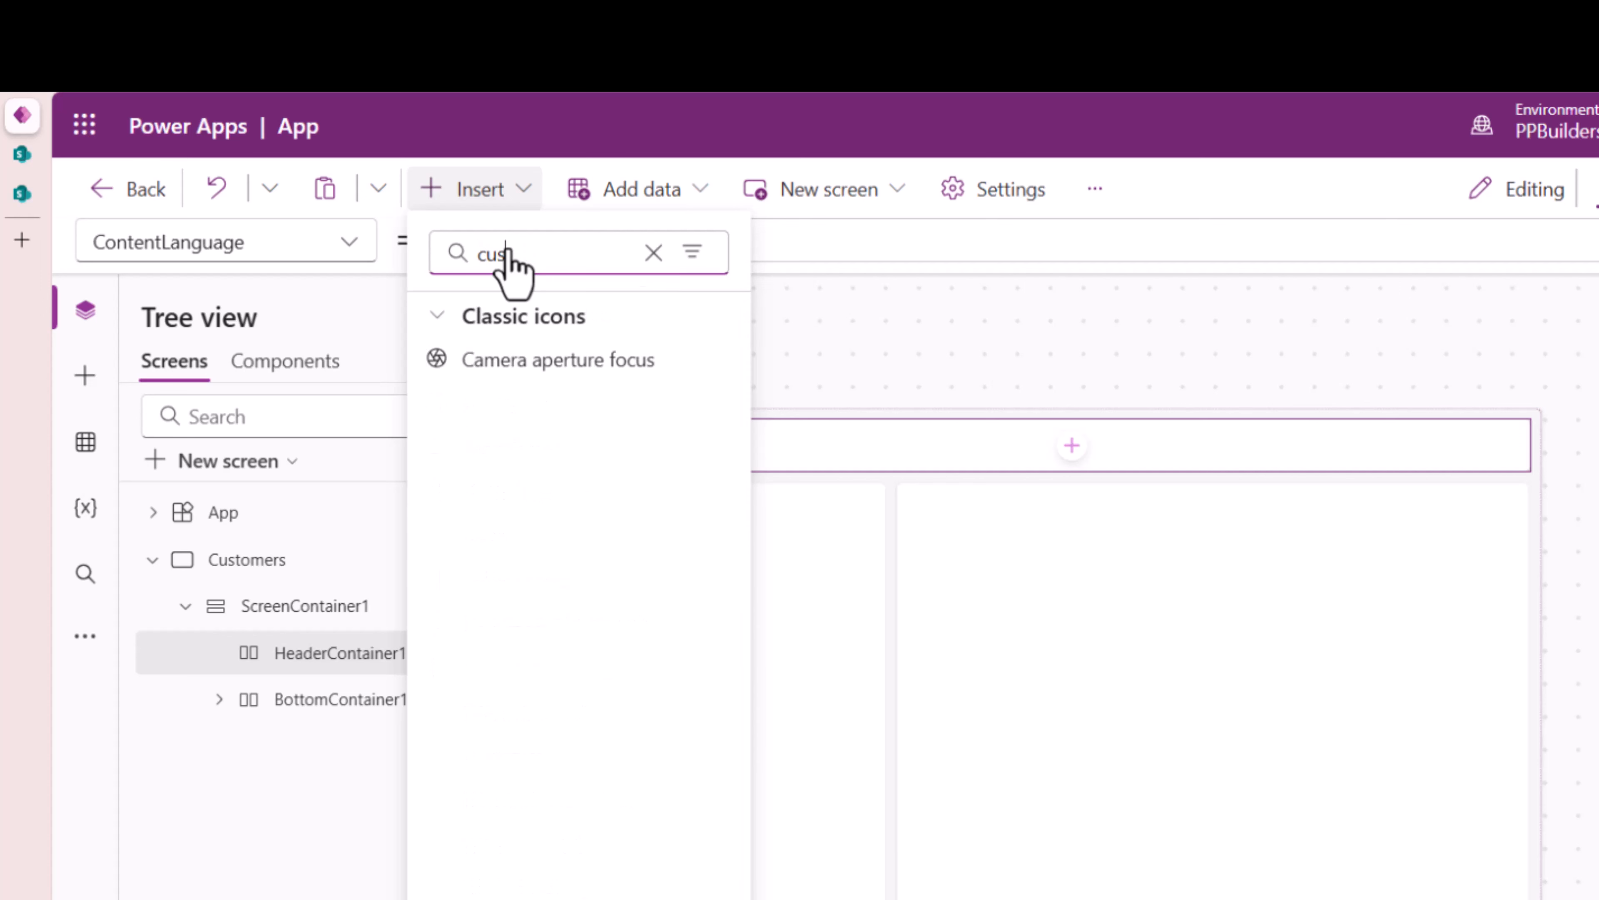
pyautogui.press('BackSpace')
pyautogui.press('BackSpace')
pyautogui.press('BackSpace')
pyautogui.write('header')
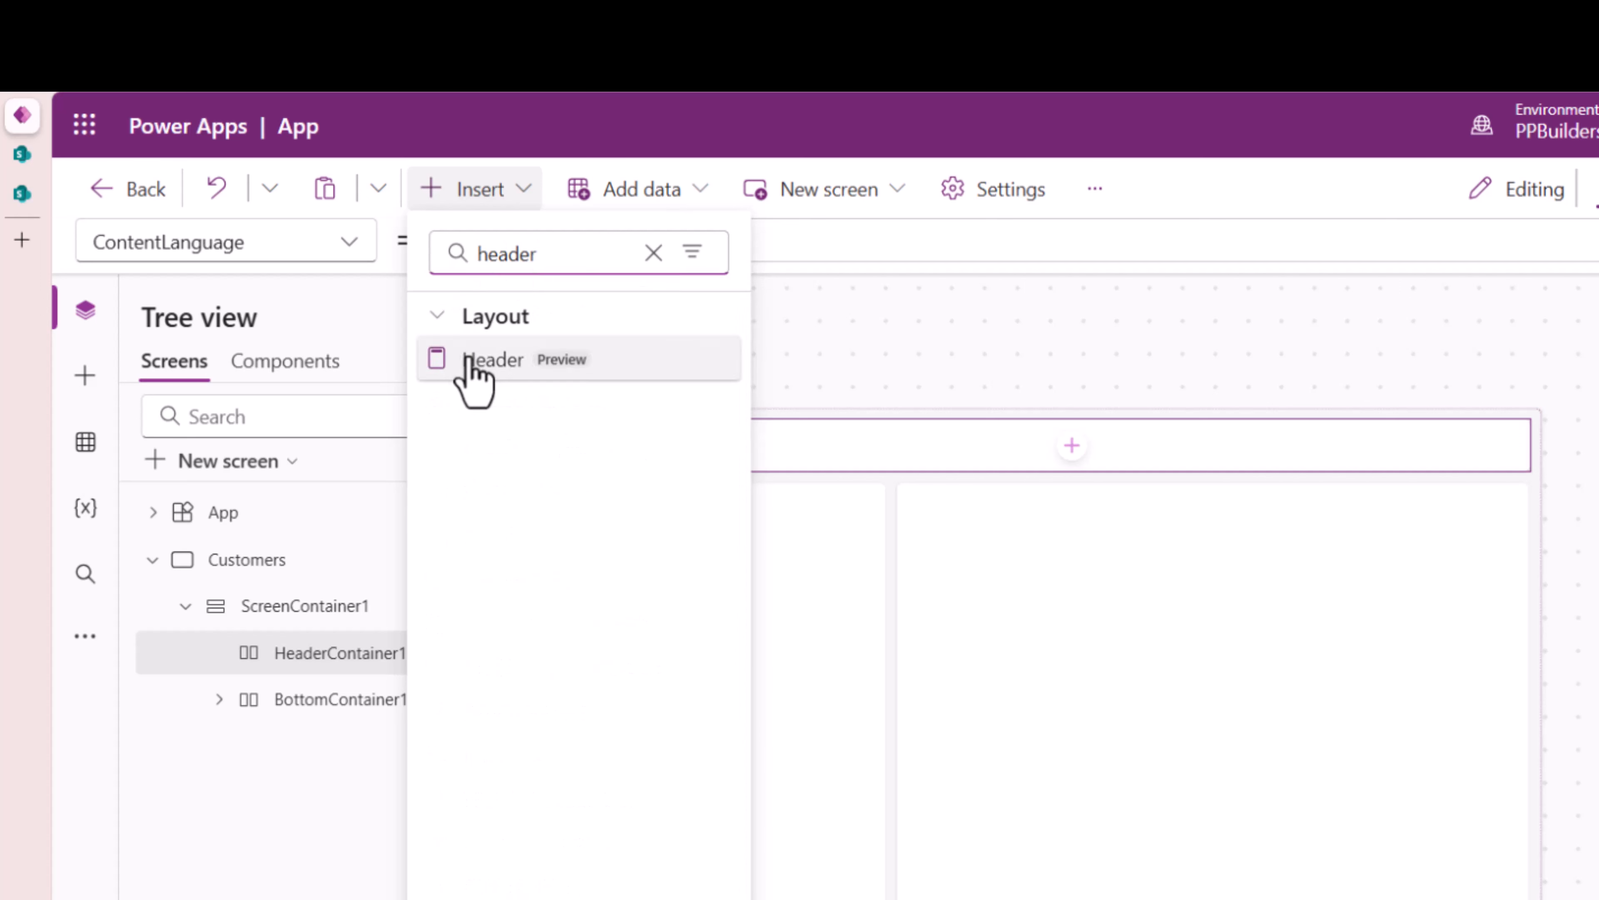
pyautogui.click(471, 364)
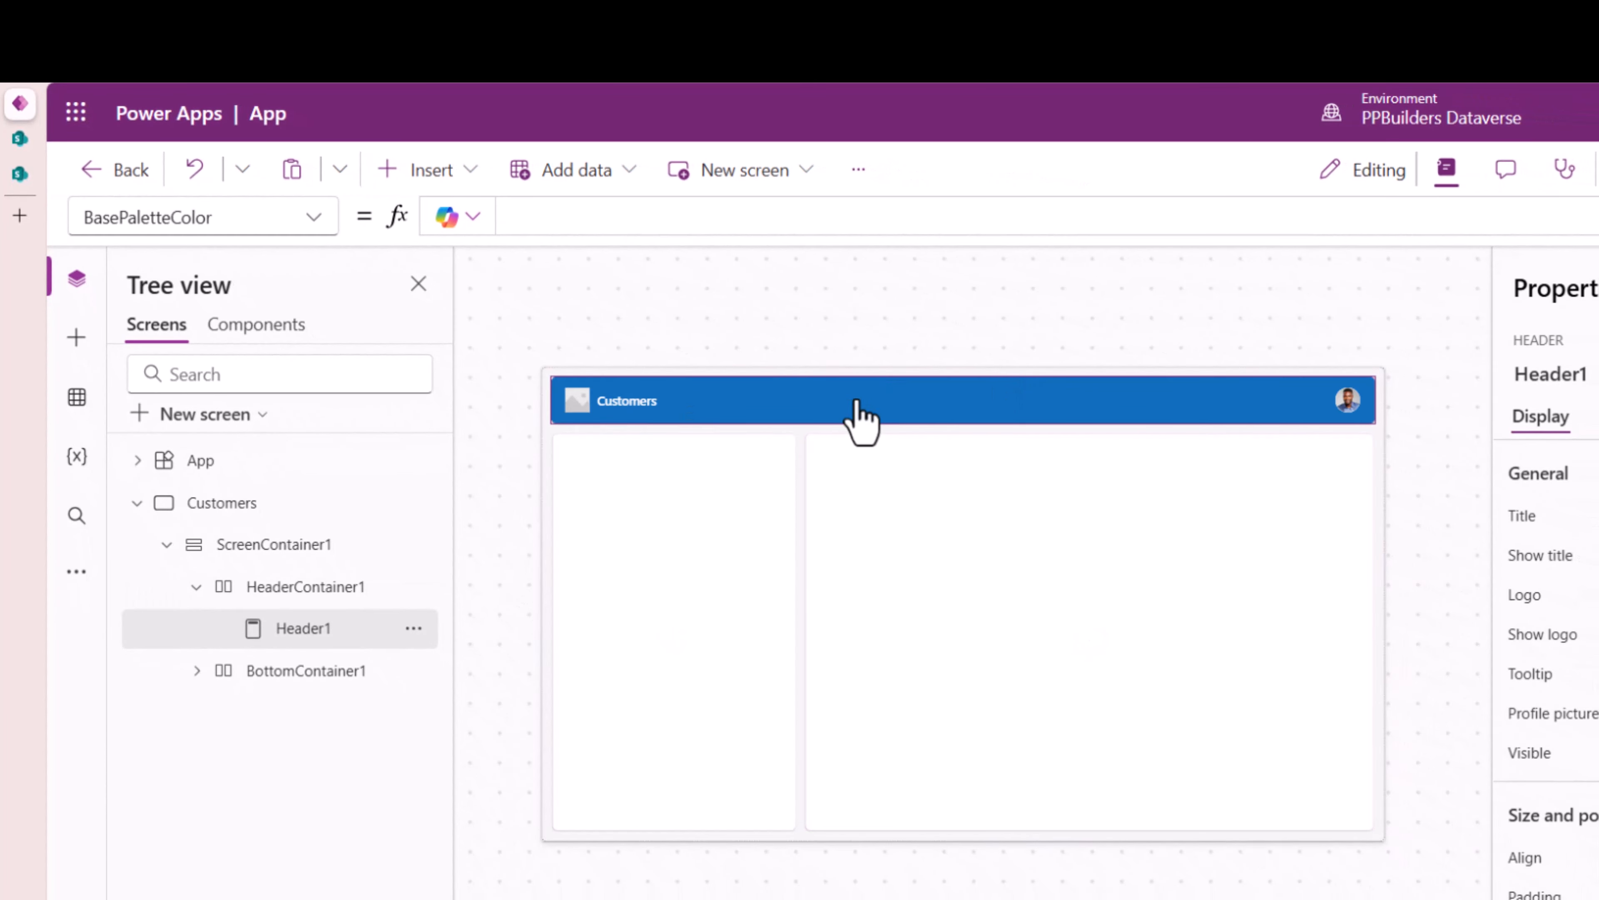
# - Select SidebarContainer1 so a control can be inserted into the sidebar
pyautogui.click(339, 671)
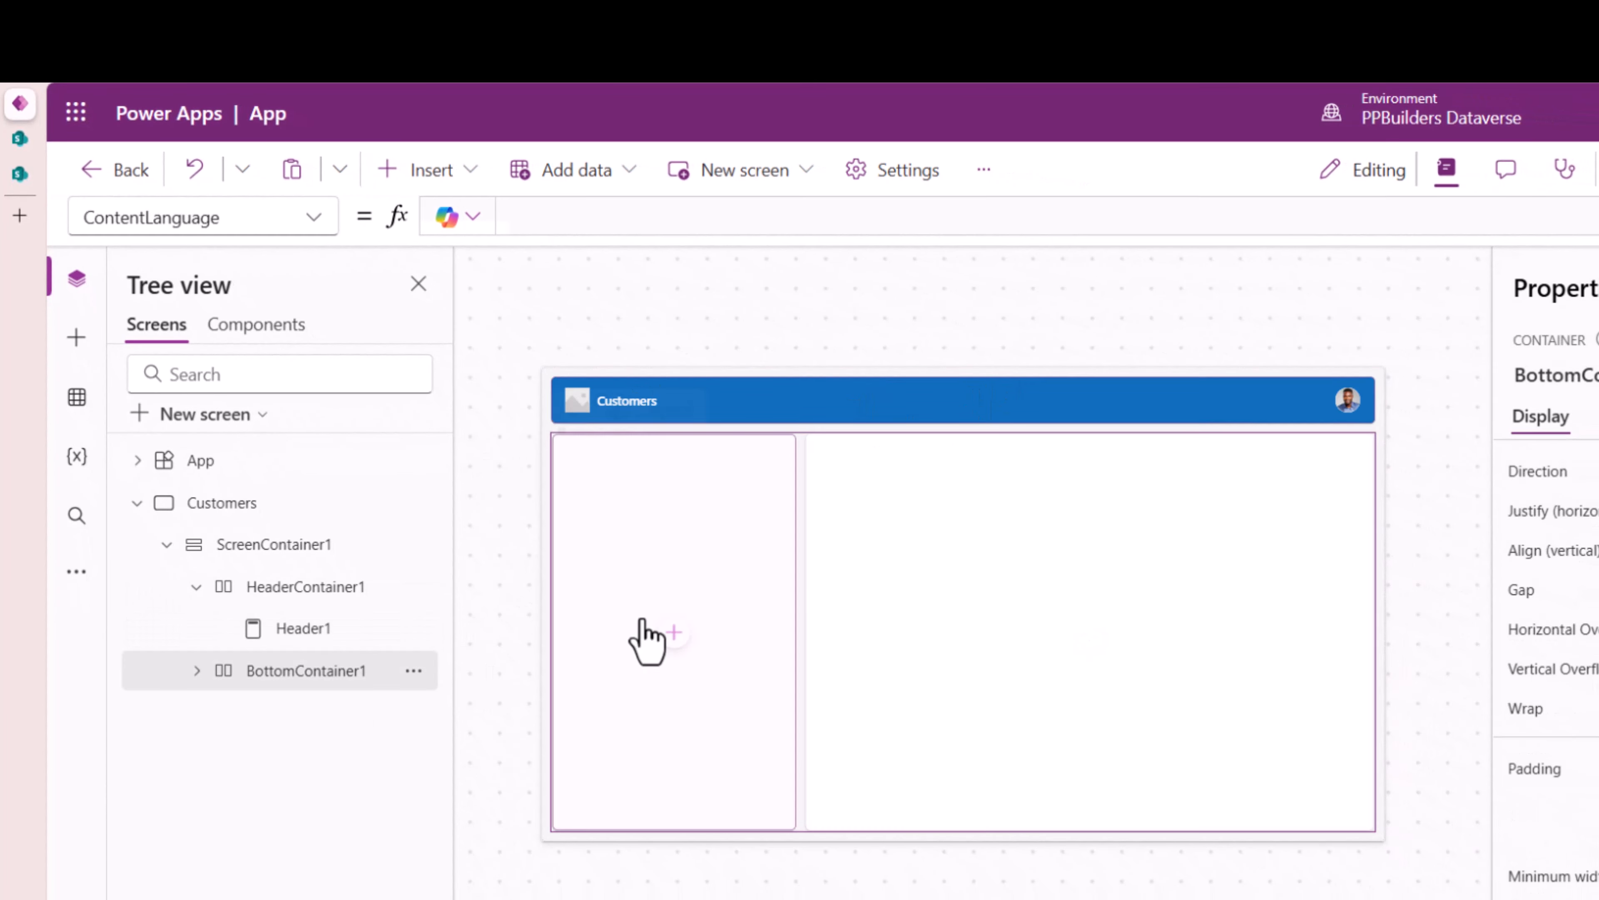
pyautogui.click(642, 571)
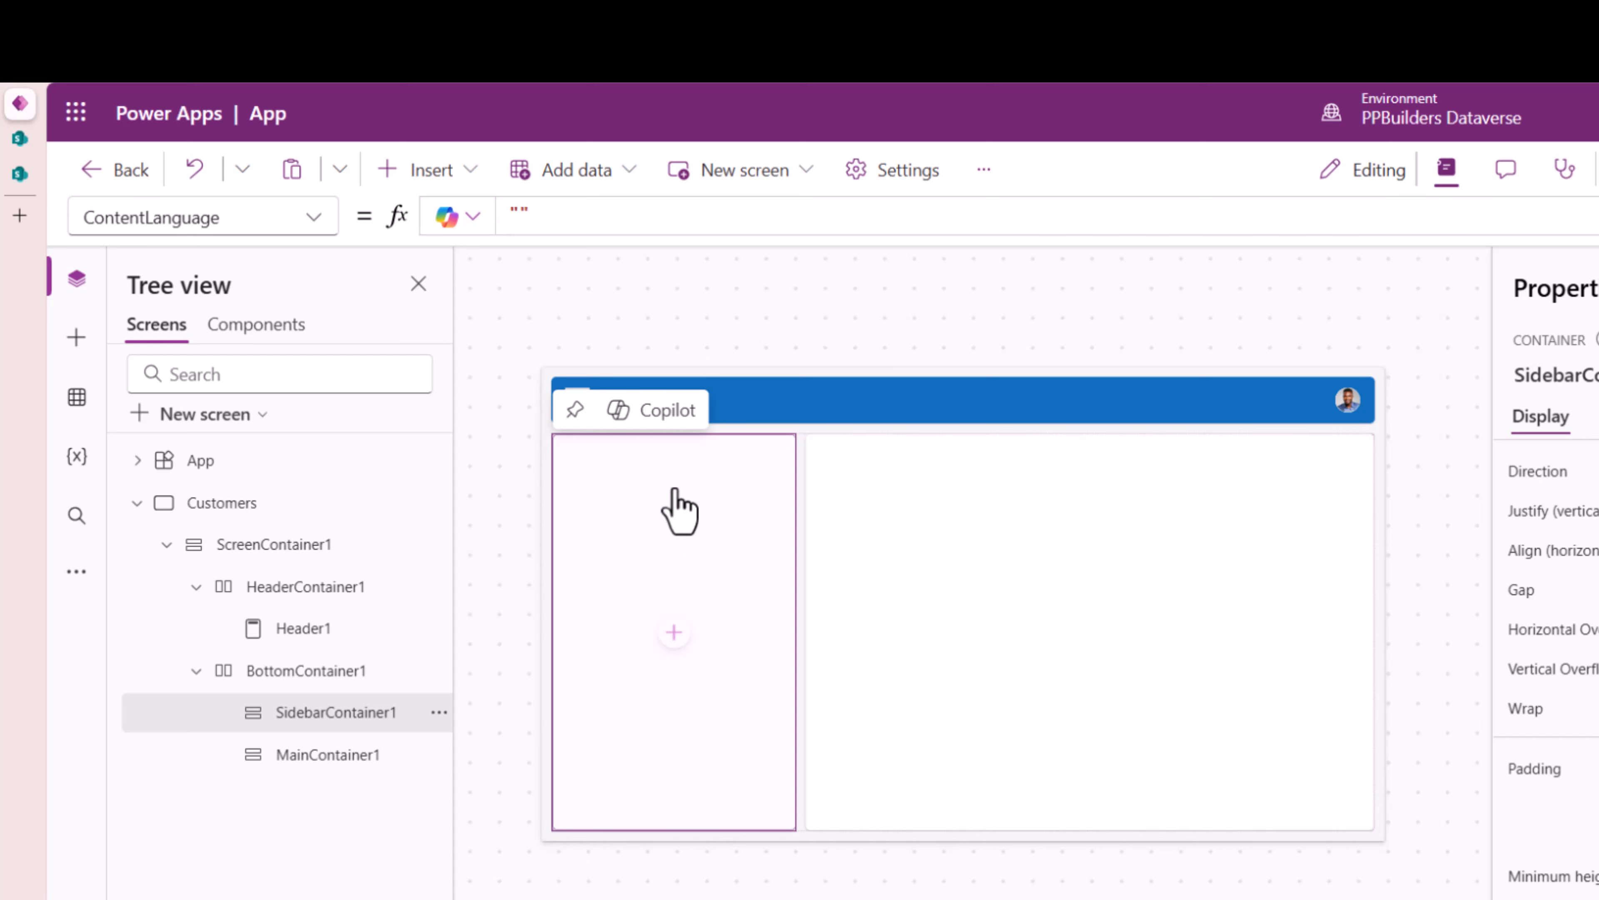
pyautogui.click(454, 179)
# - Add a Table control to the sidebar container
pyautogui.write('tab')
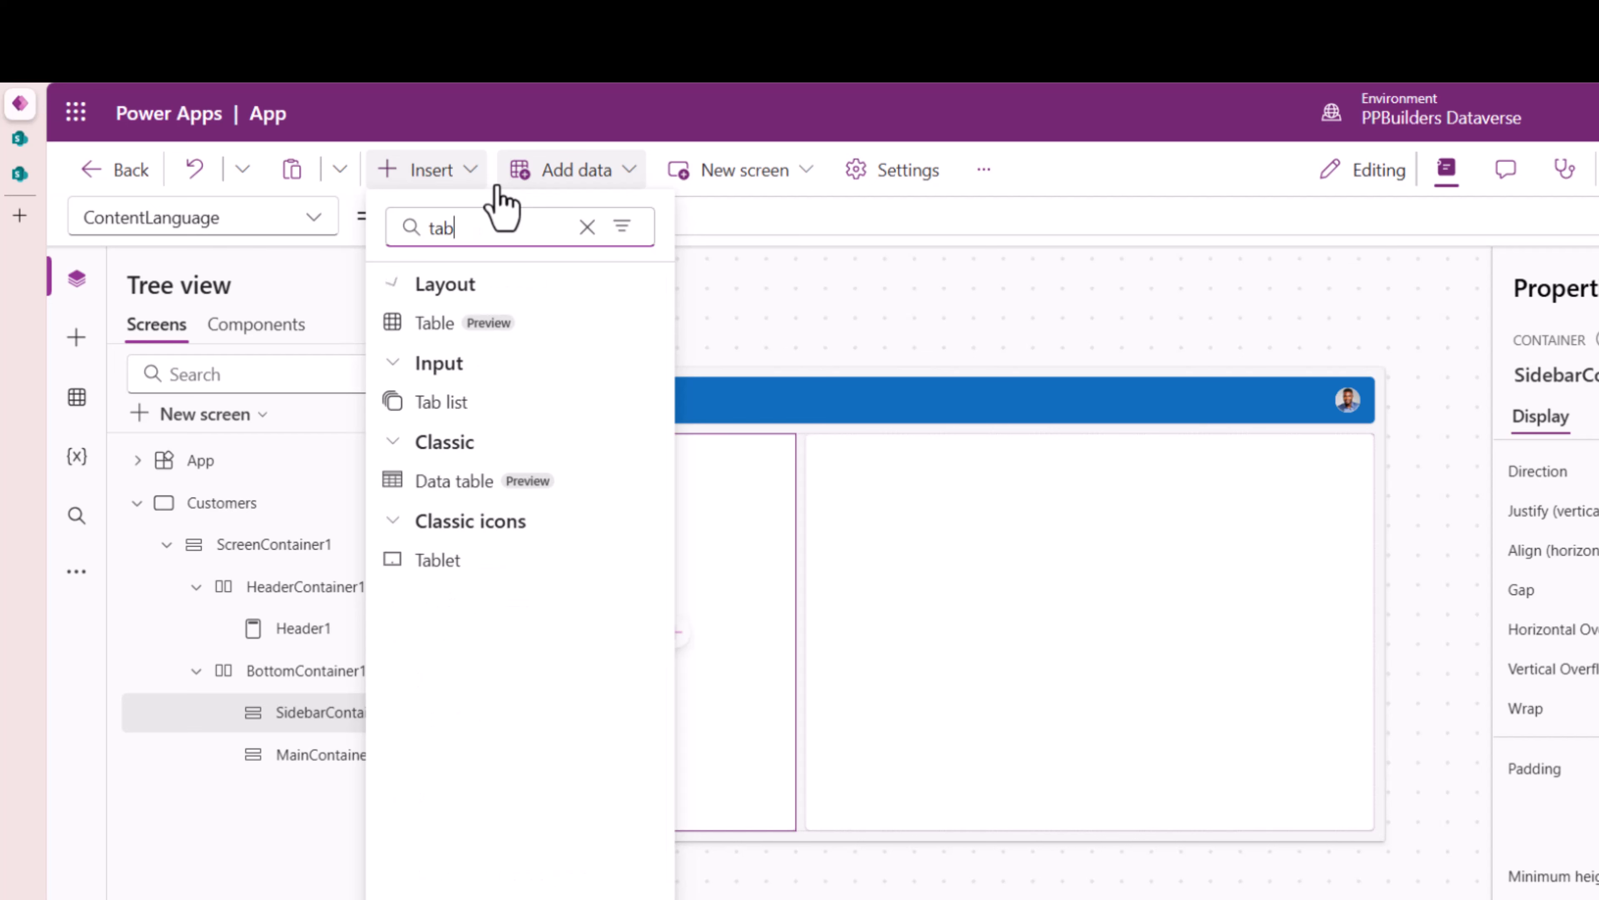
pyautogui.write('le')
pyautogui.click(503, 320)
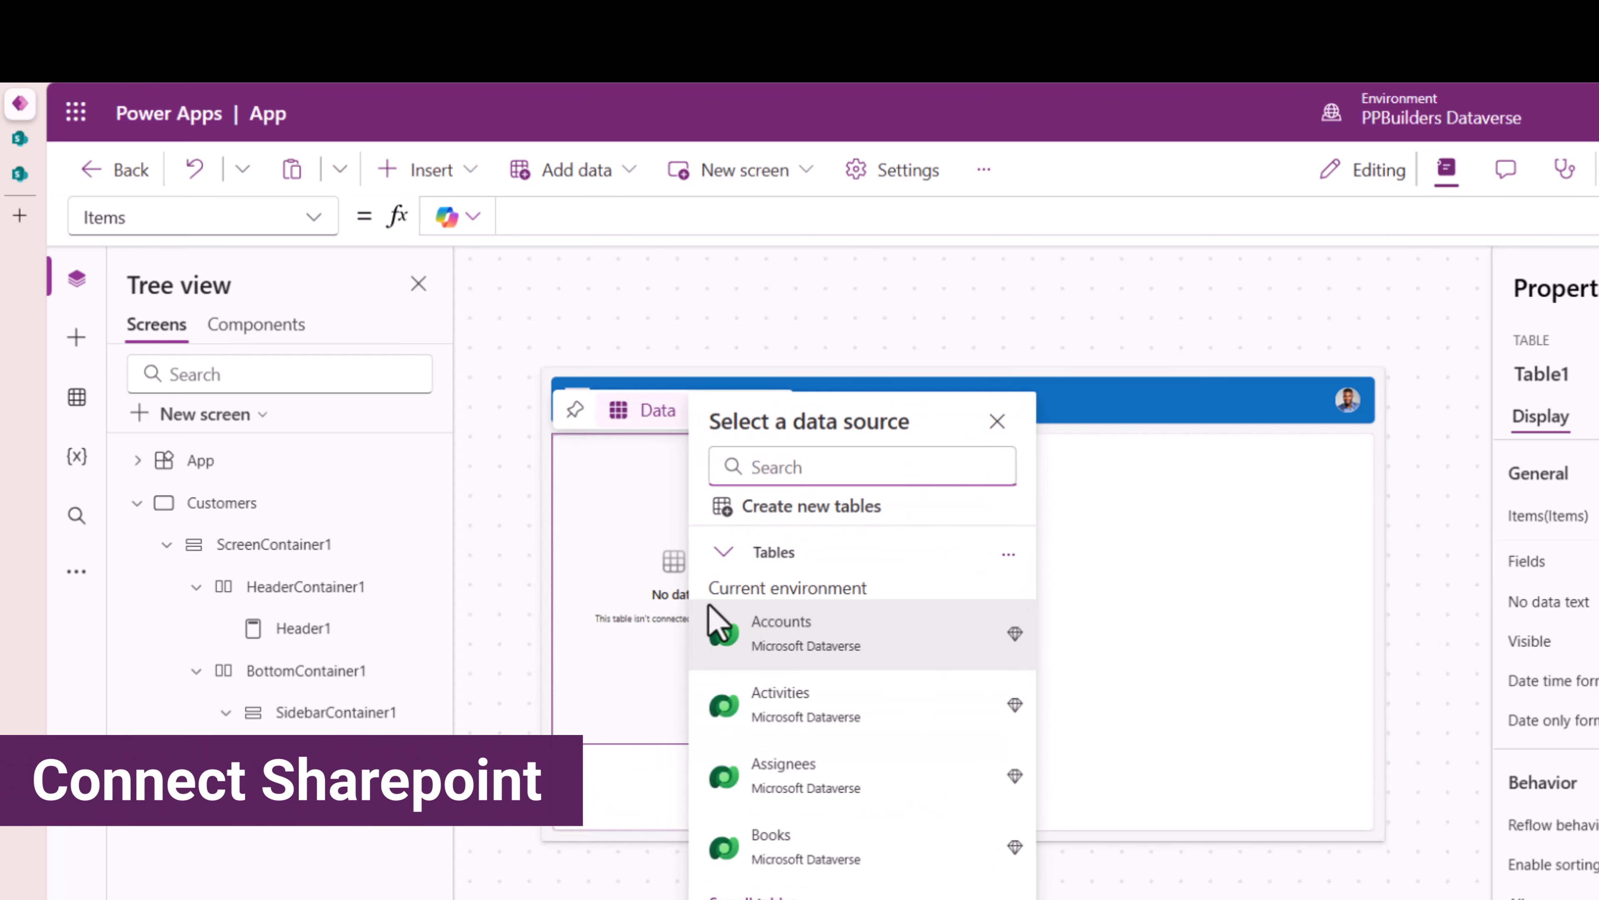
pyautogui.scroll(-10, 839, 743)
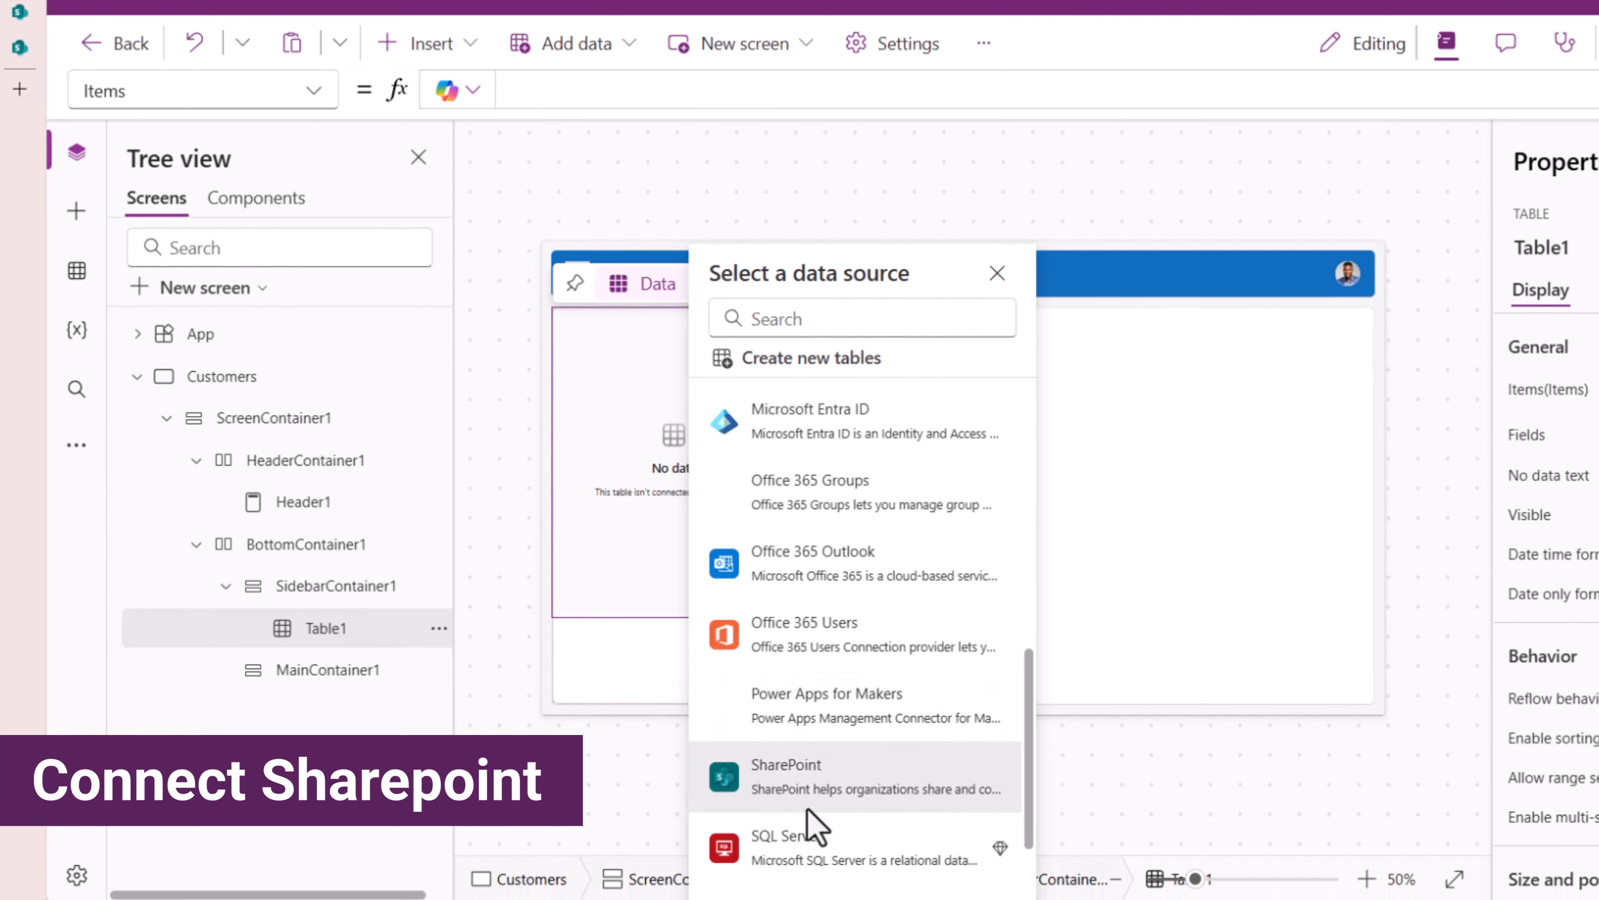
# - Bind the table to the Customers list on PLBuilders_SP1 SharePoint, then view that list
pyautogui.click(816, 773)
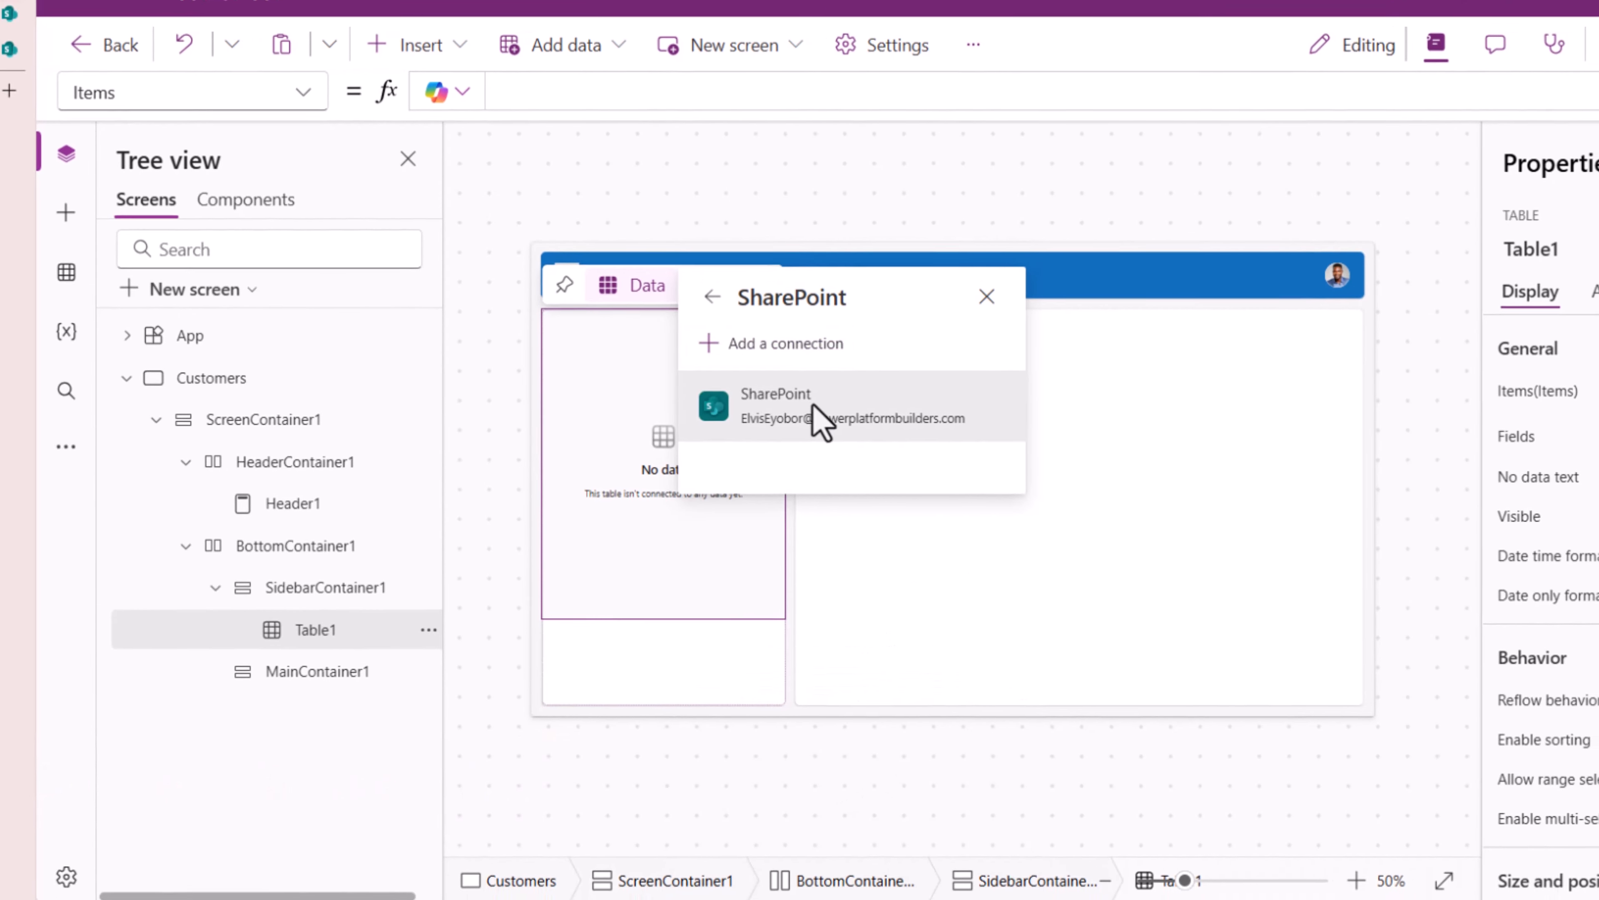
pyautogui.click(828, 413)
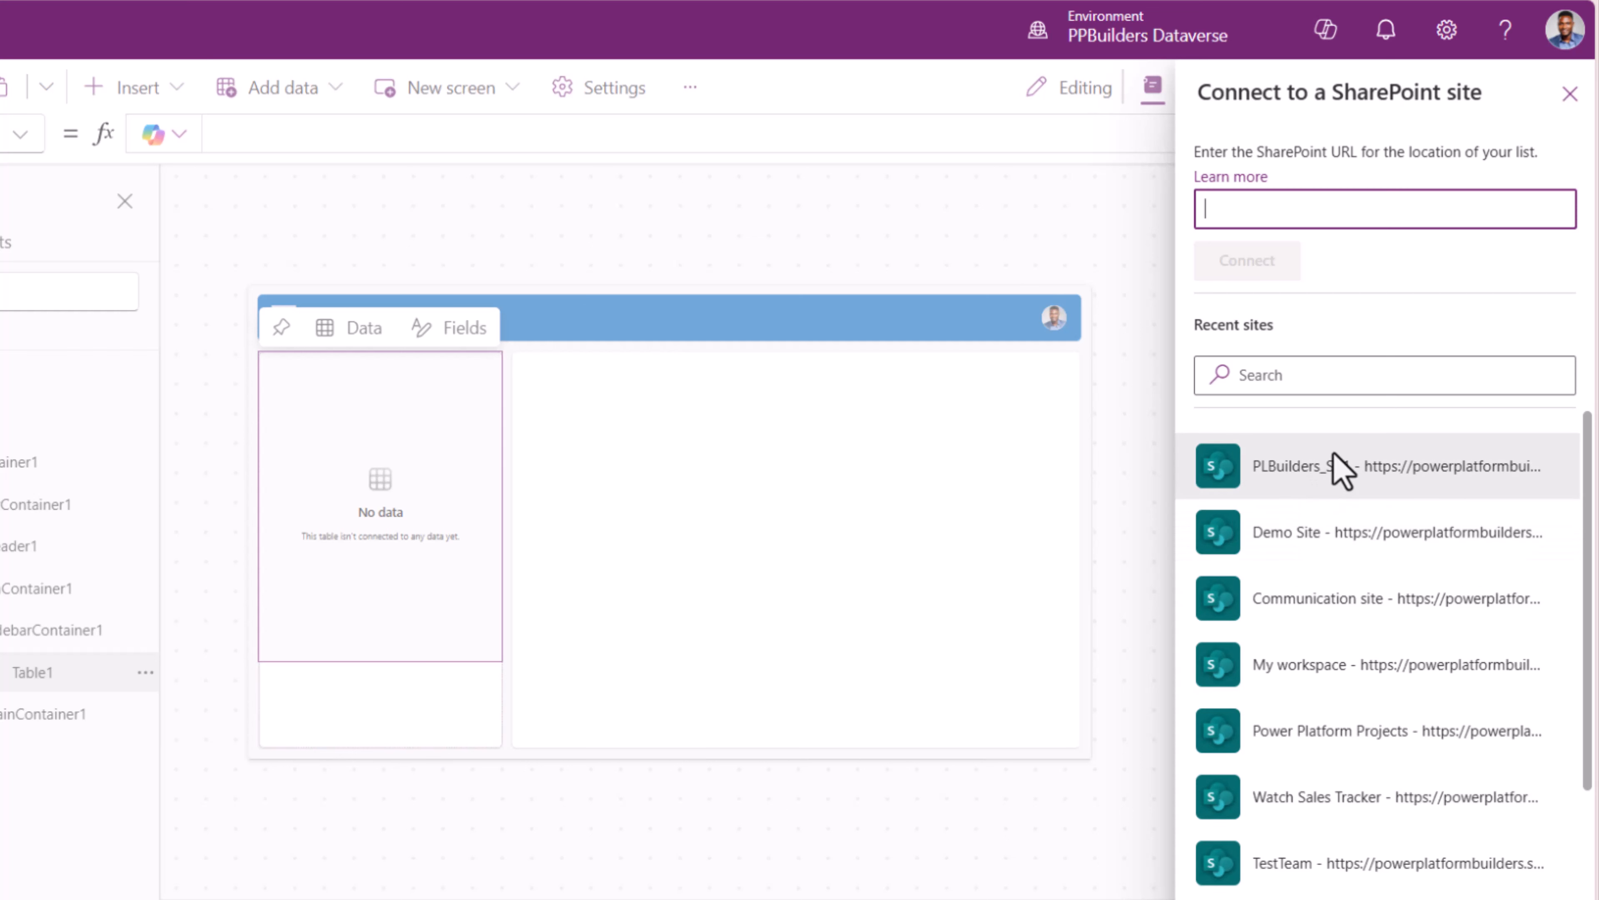
pyautogui.click(1338, 498)
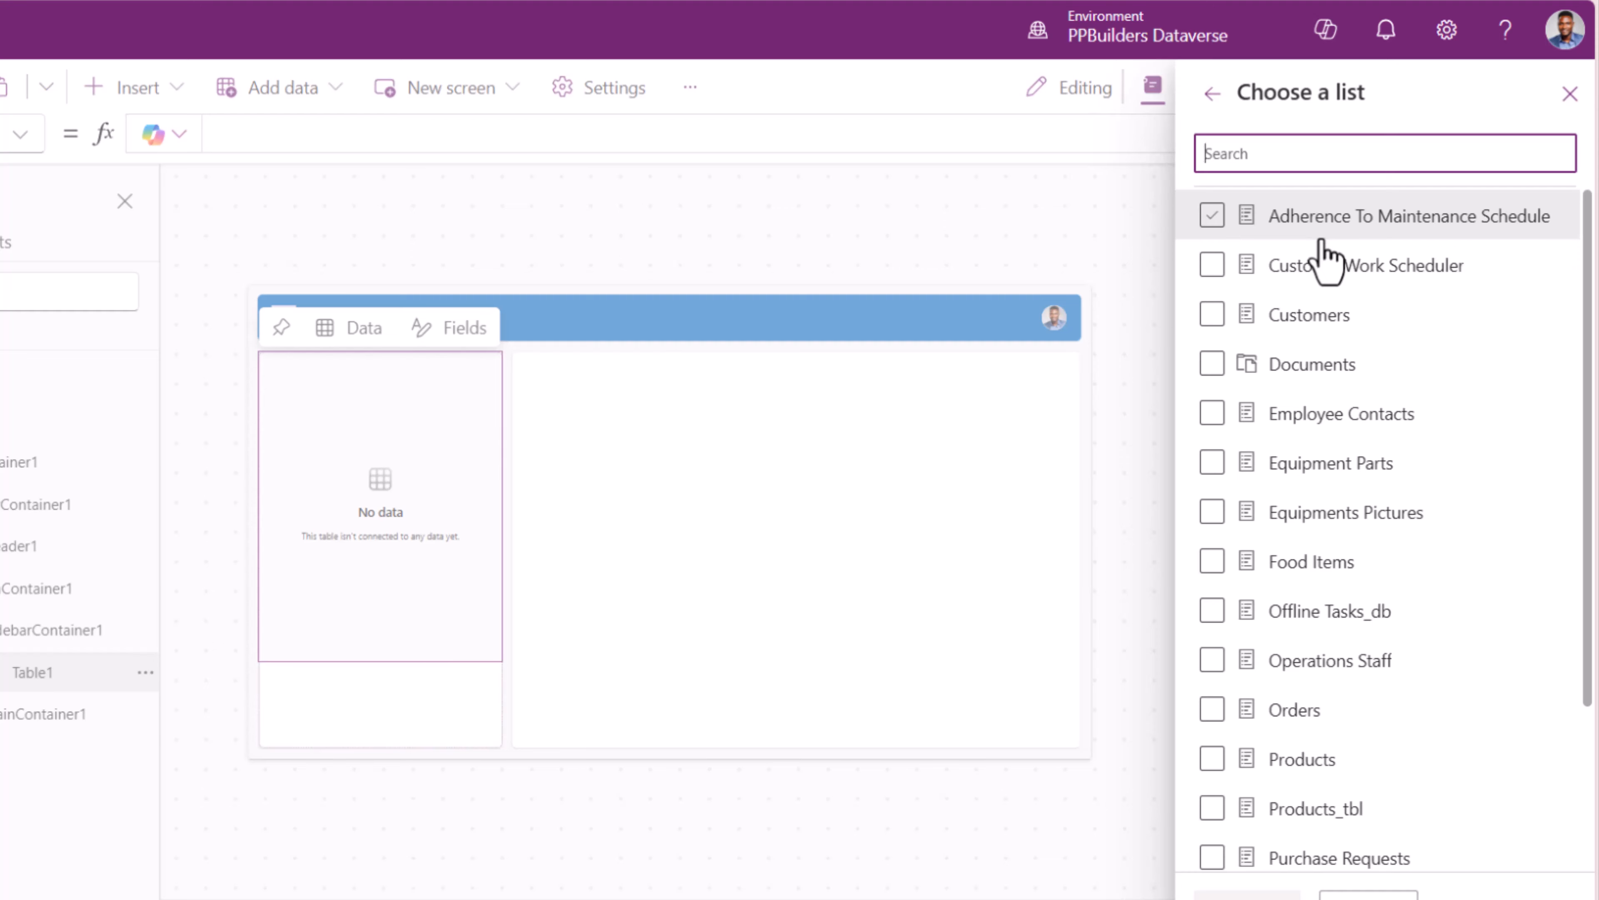
pyautogui.click(1322, 315)
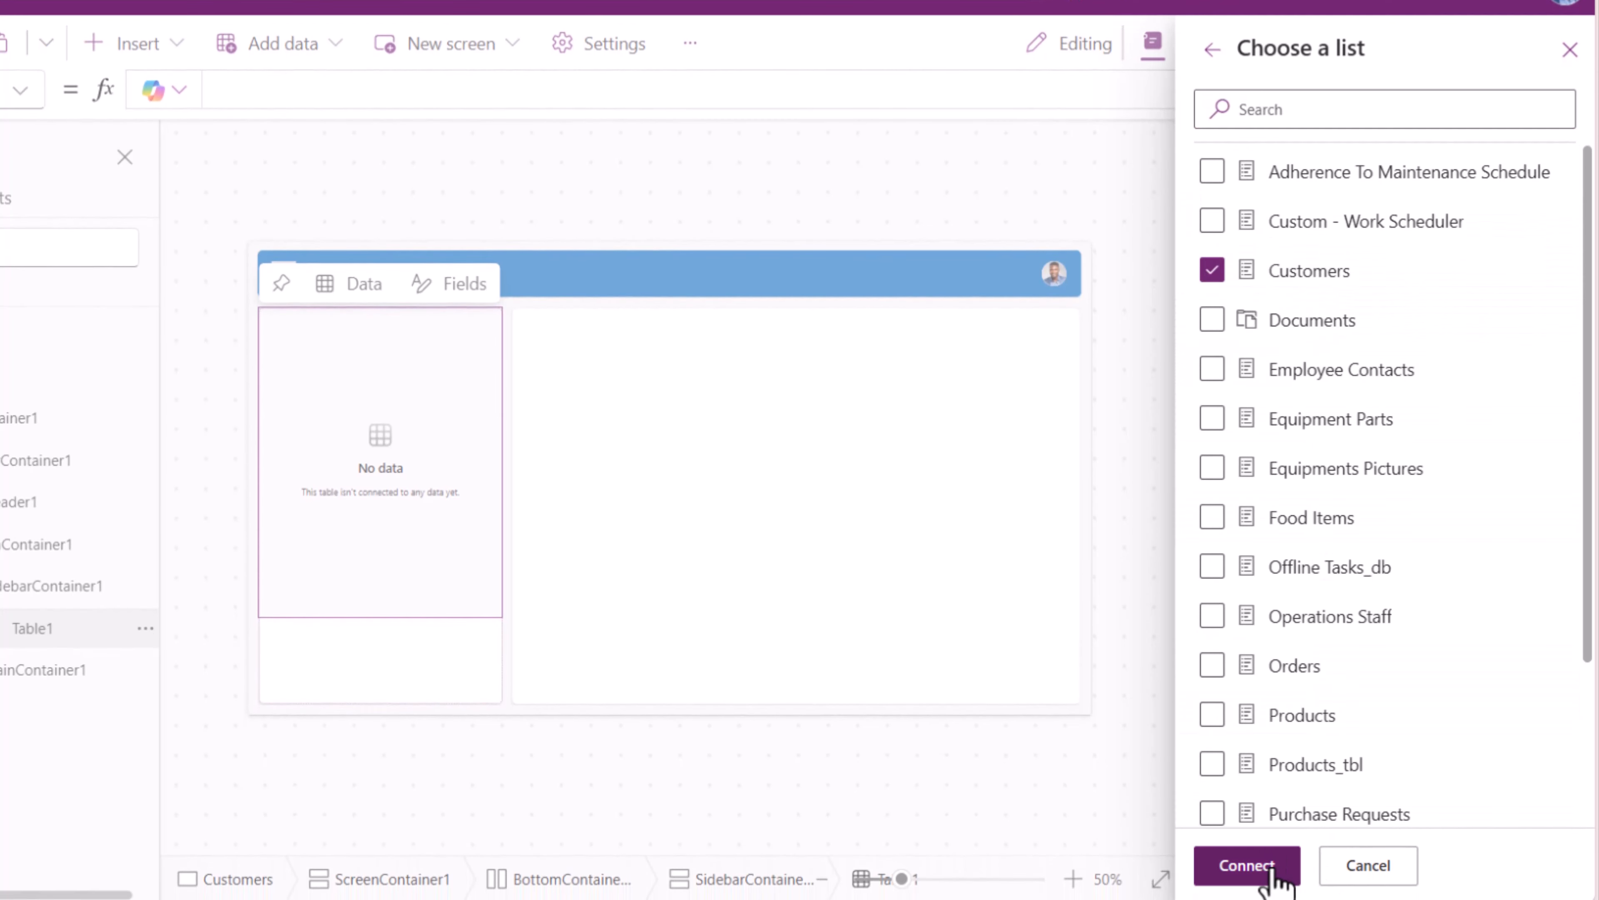
pyautogui.click(1247, 865)
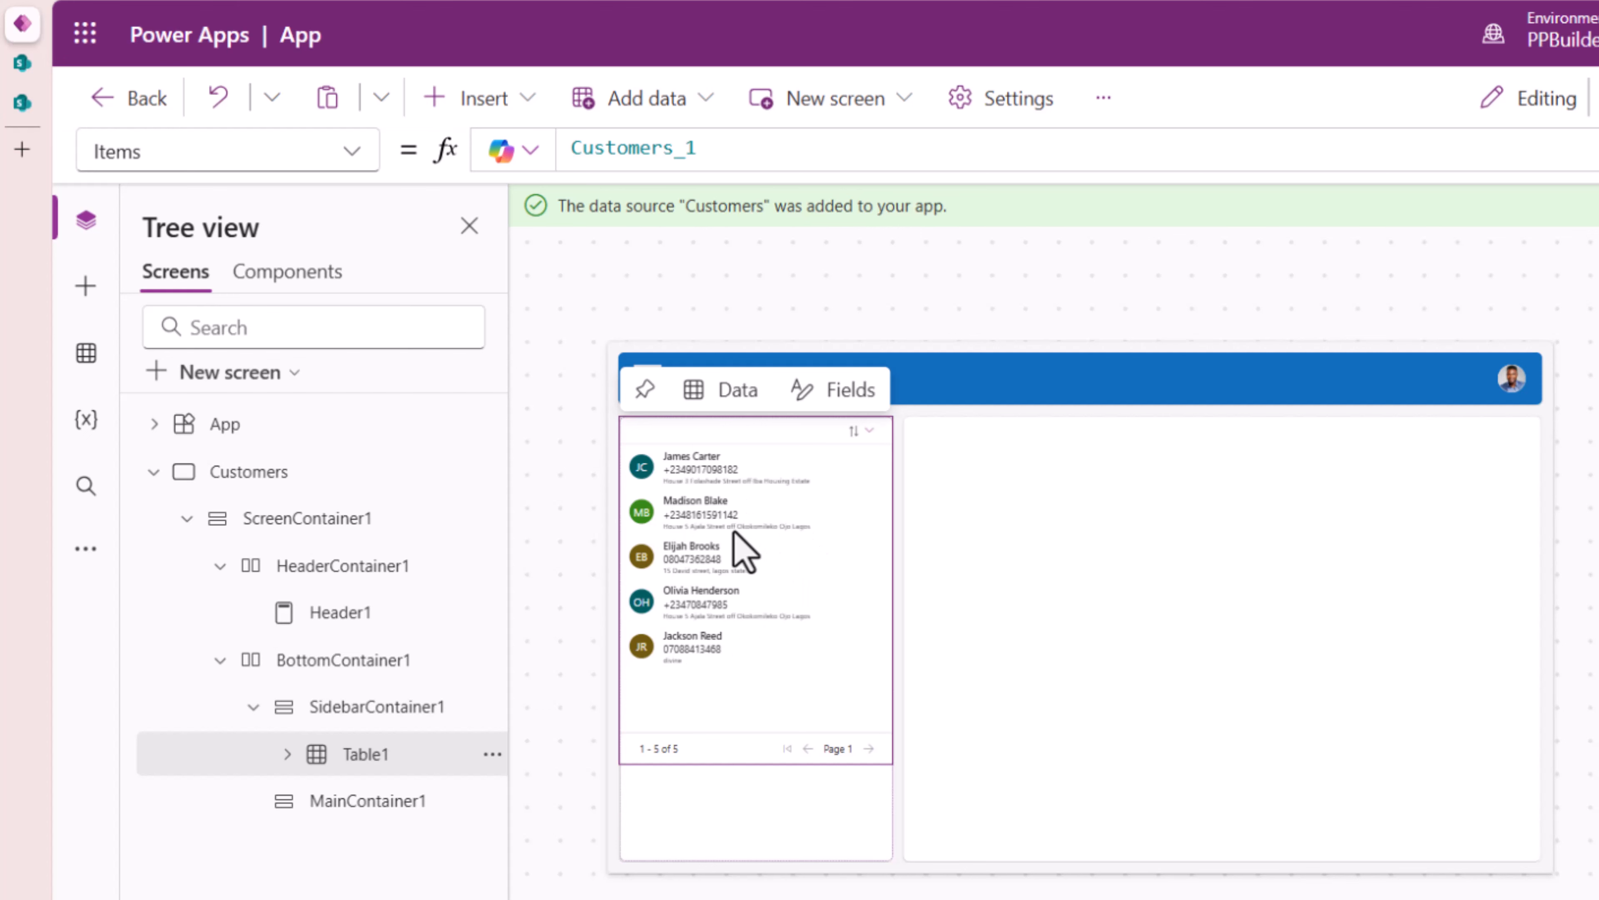
pyautogui.click(22, 63)
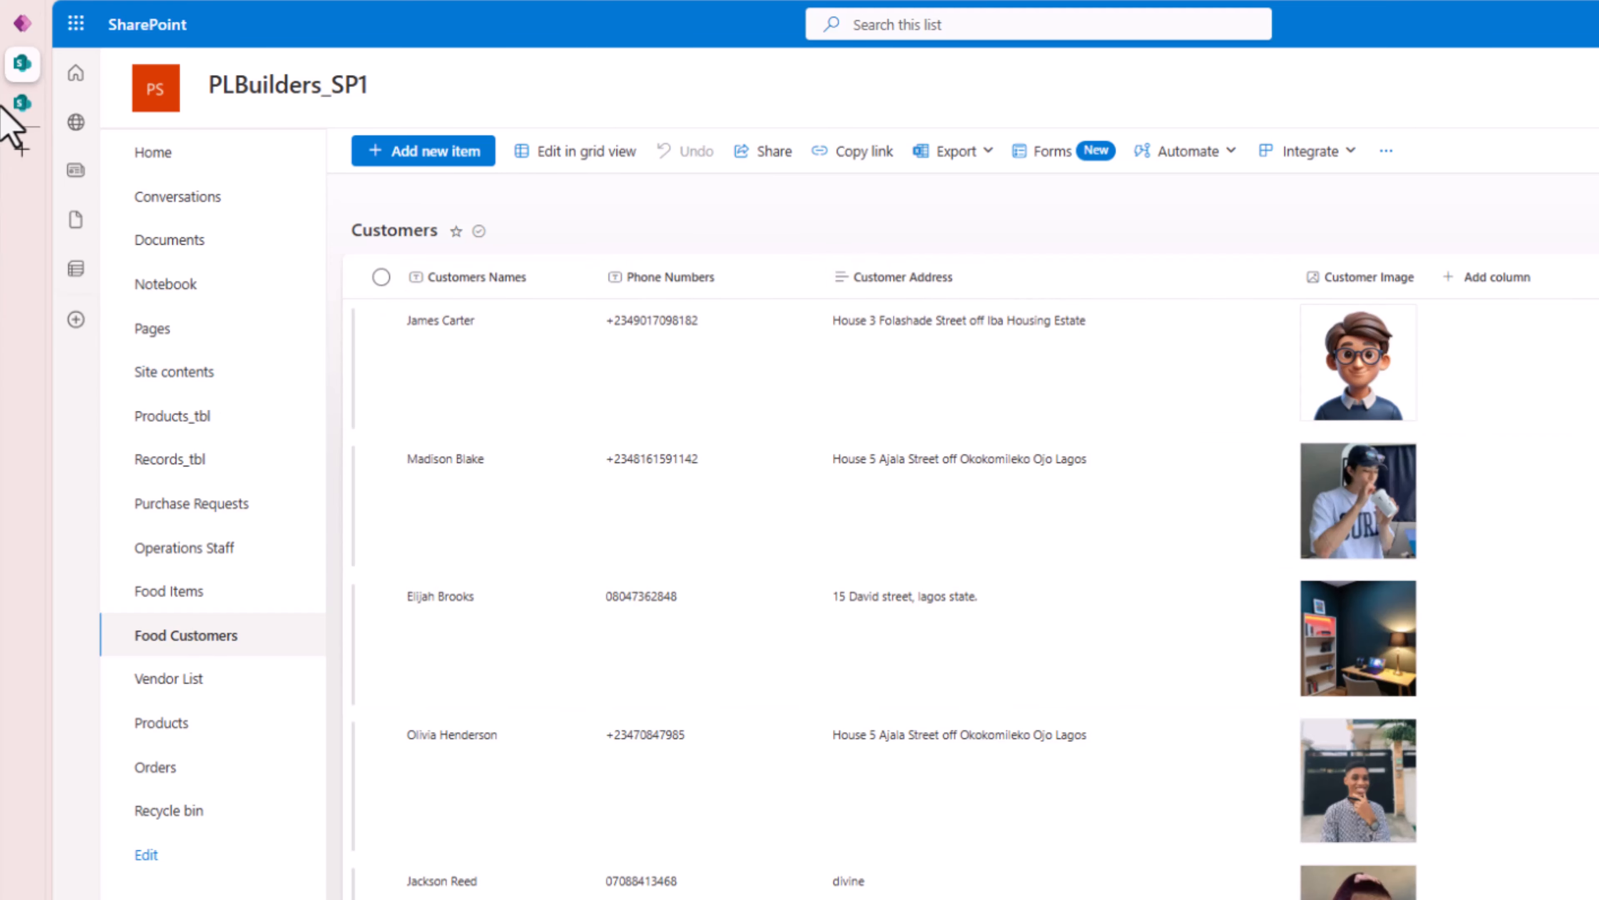
# - Switch from the SharePoint Customers list back to the Power Apps editor
pyautogui.click(22, 23)
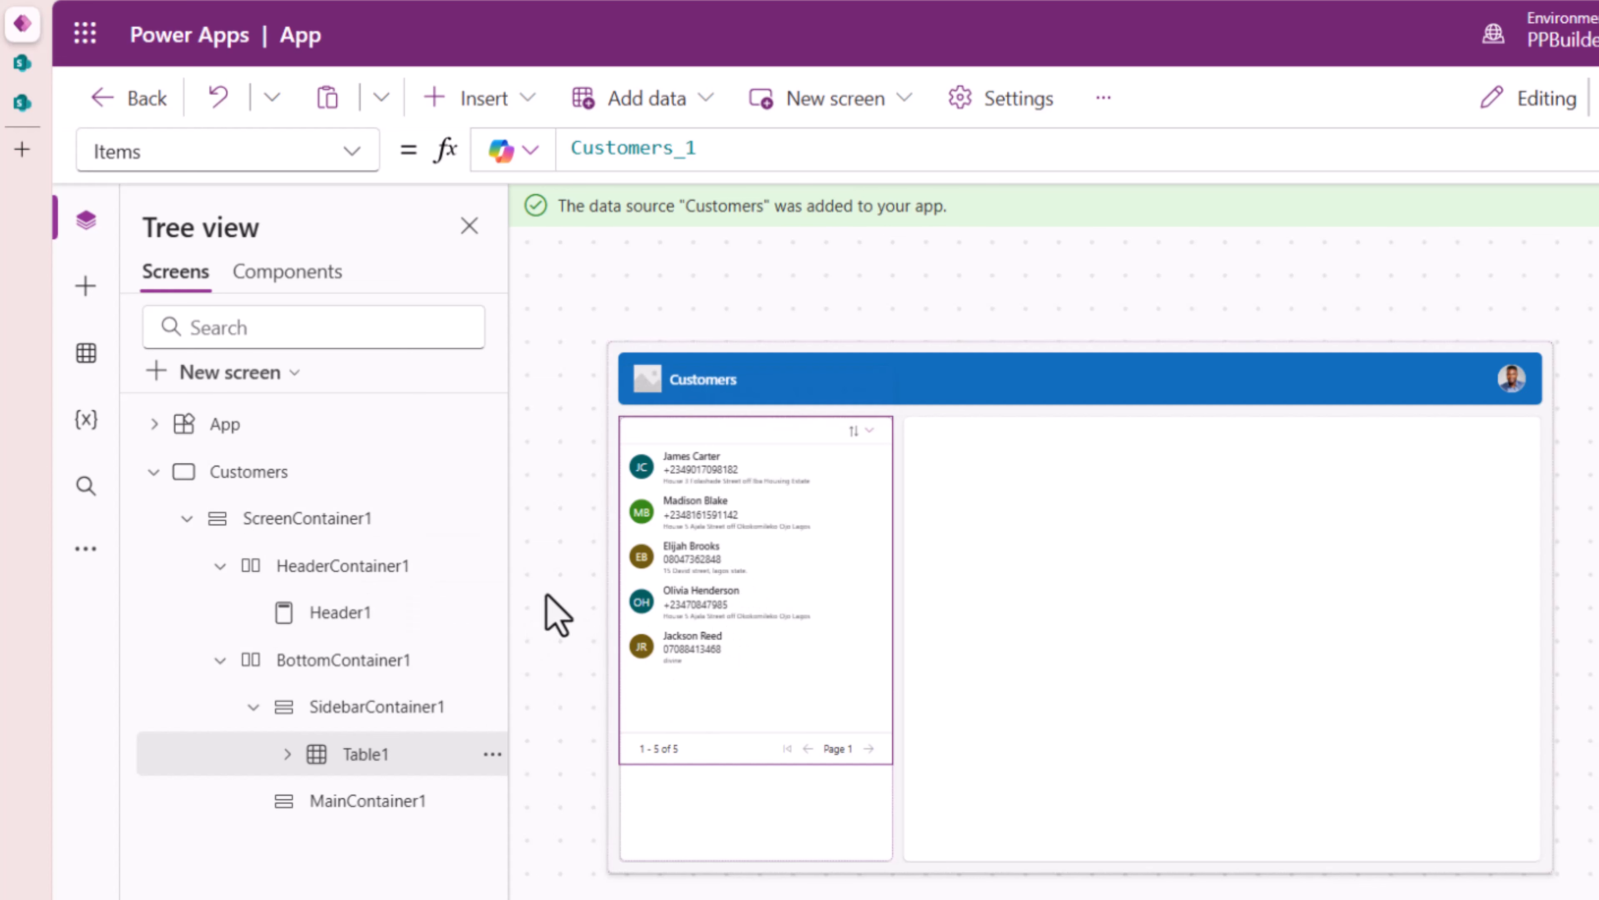
# - Insert a Form into the main container and bind it to the Customers_1 data source
pyautogui.click(87, 354)
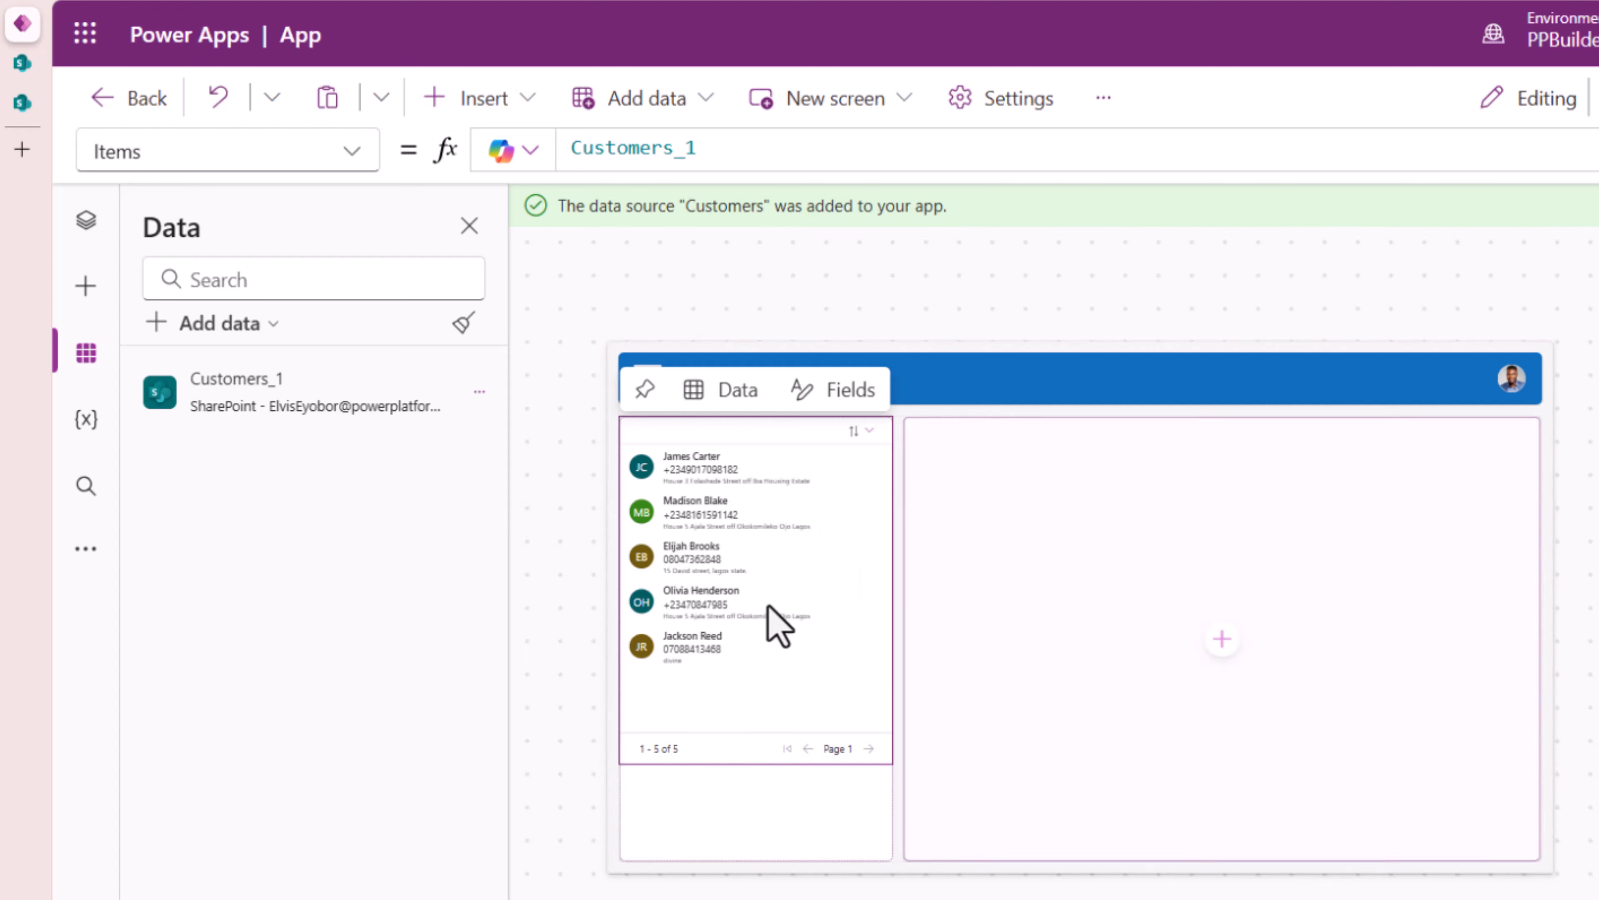
pyautogui.click(1288, 552)
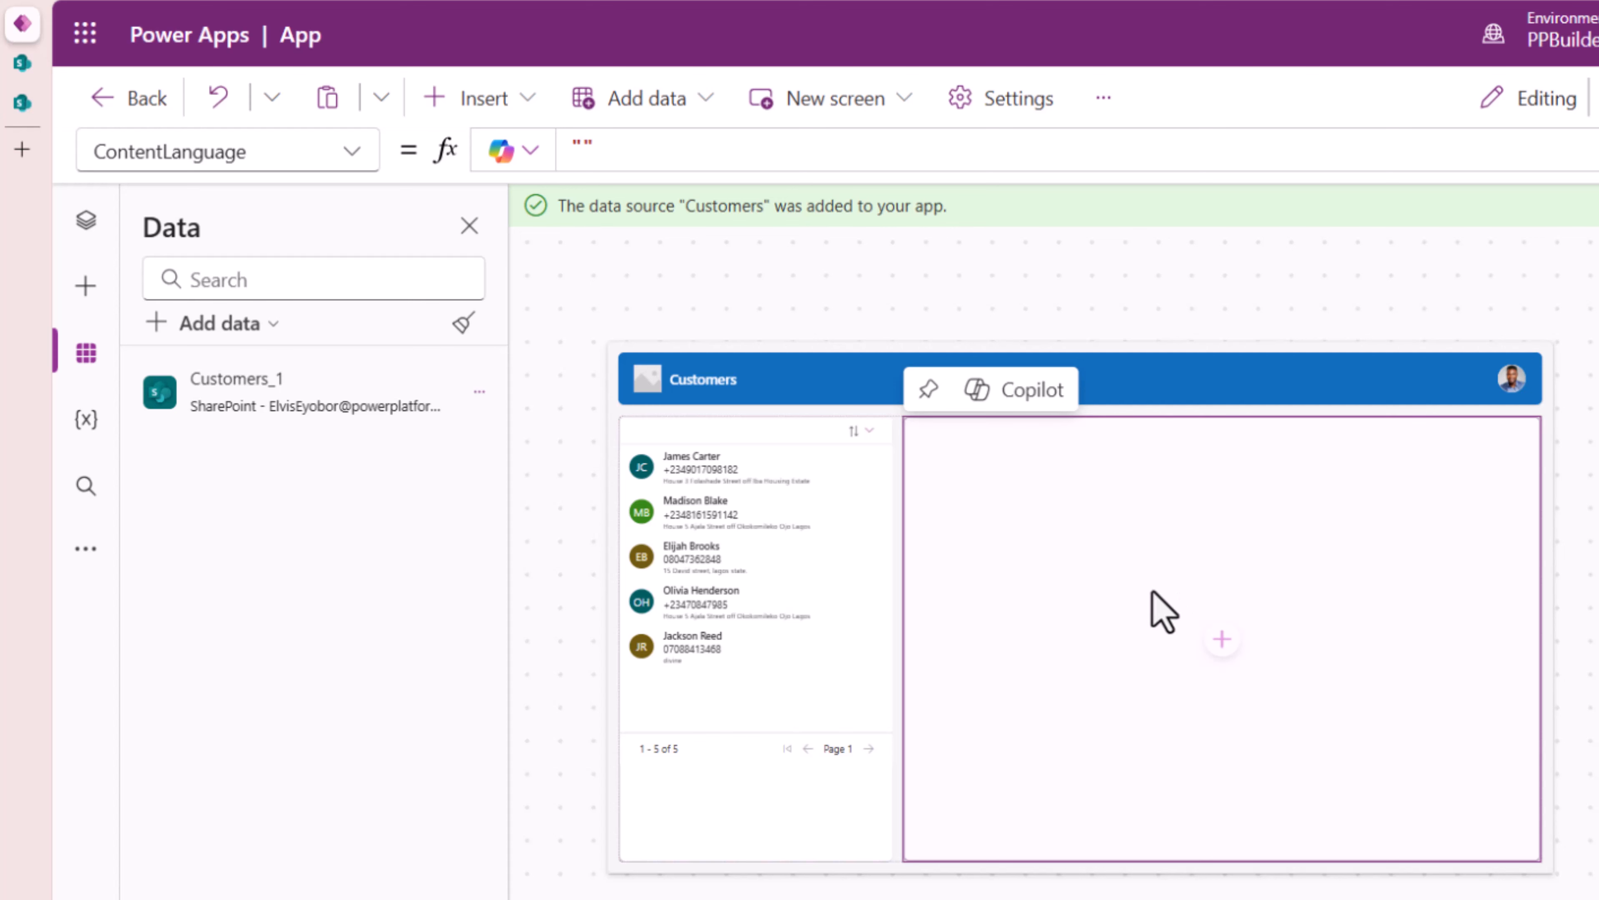
pyautogui.click(479, 97)
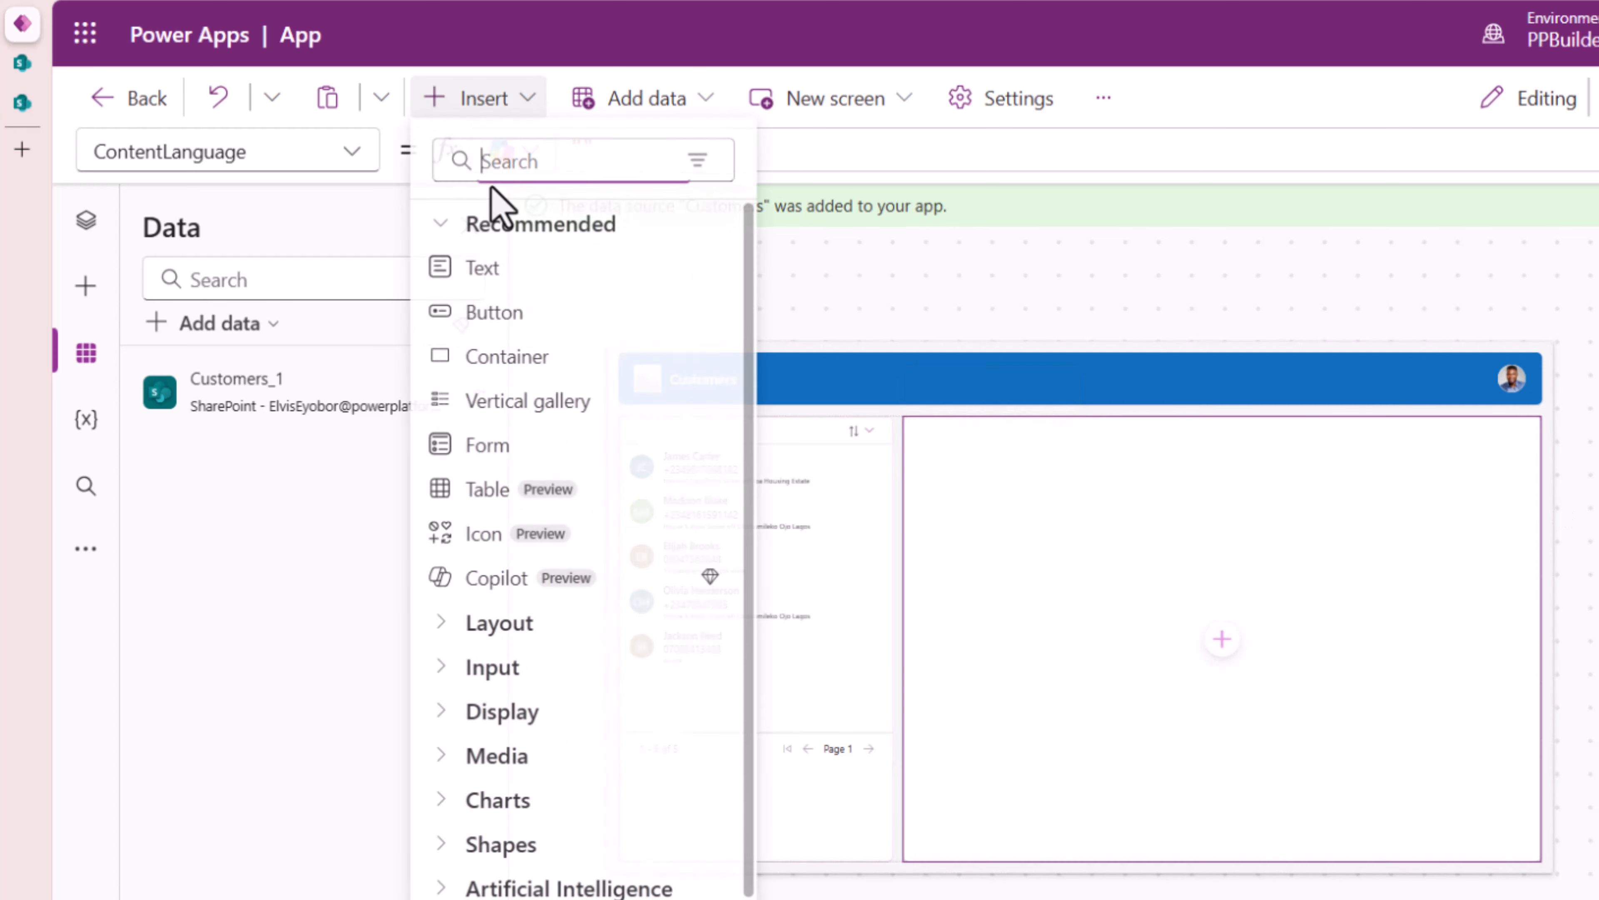
pyautogui.write('form')
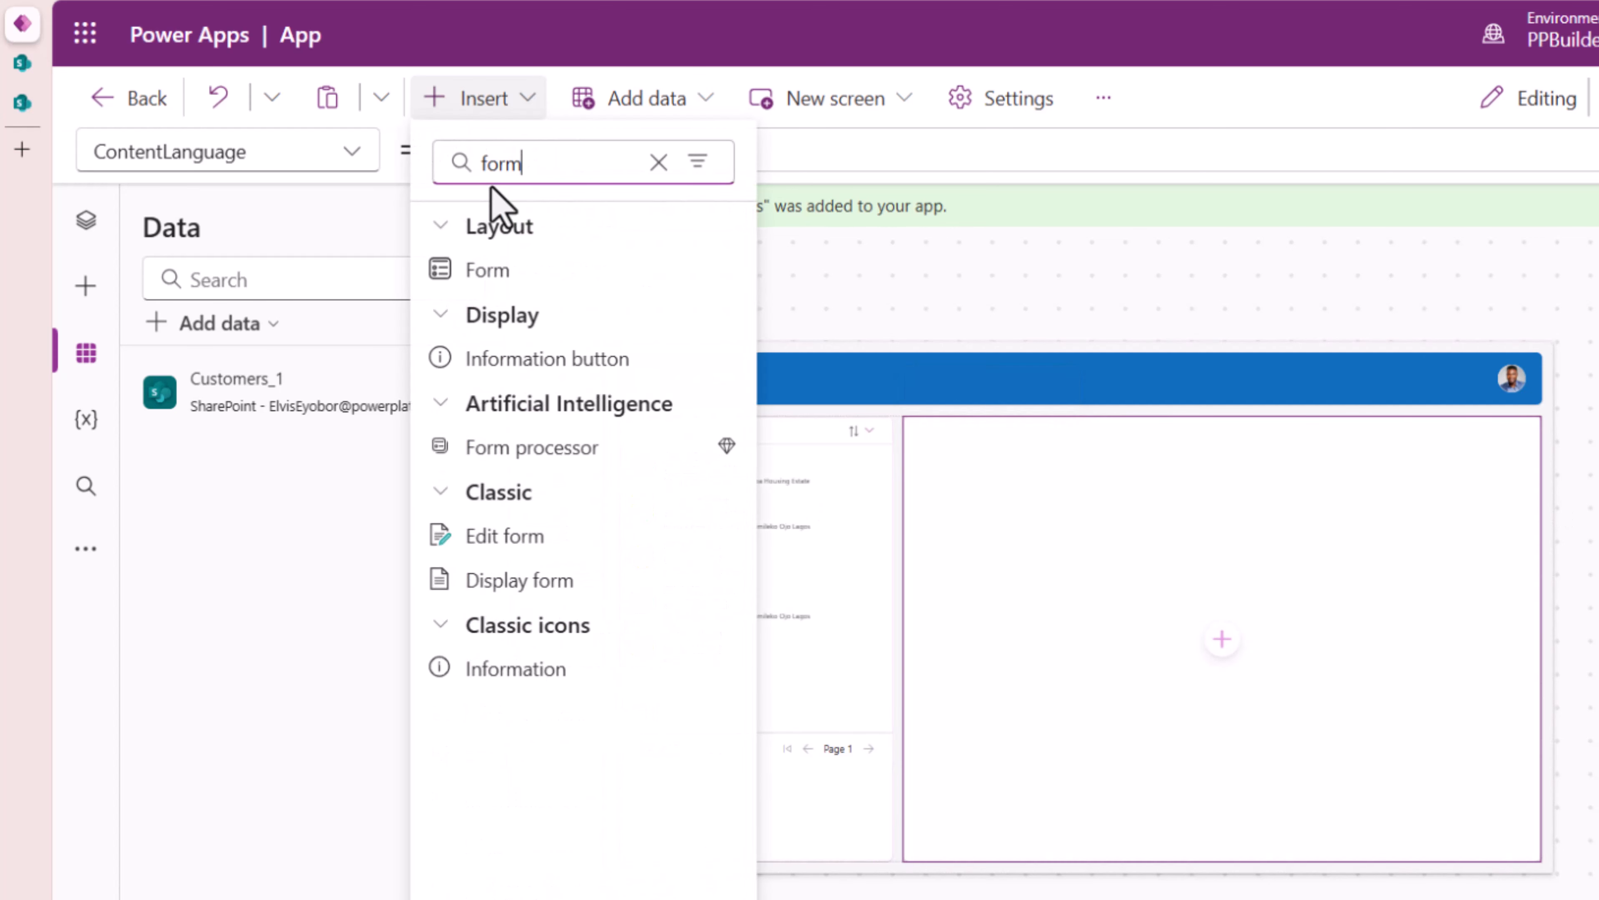
pyautogui.click(504, 272)
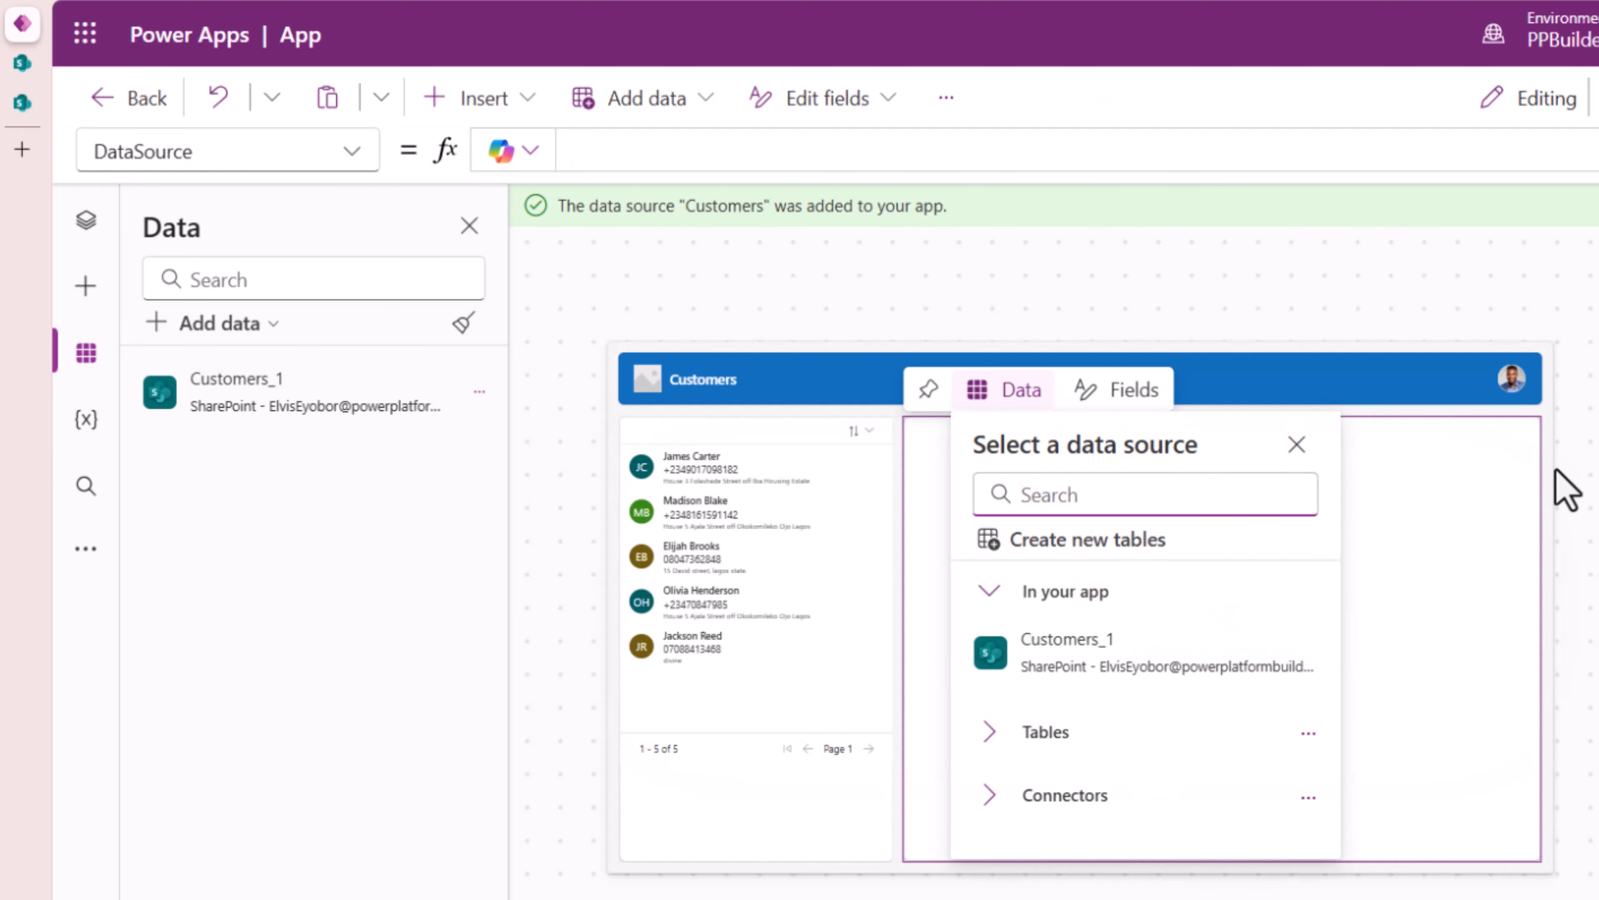
pyautogui.click(1087, 654)
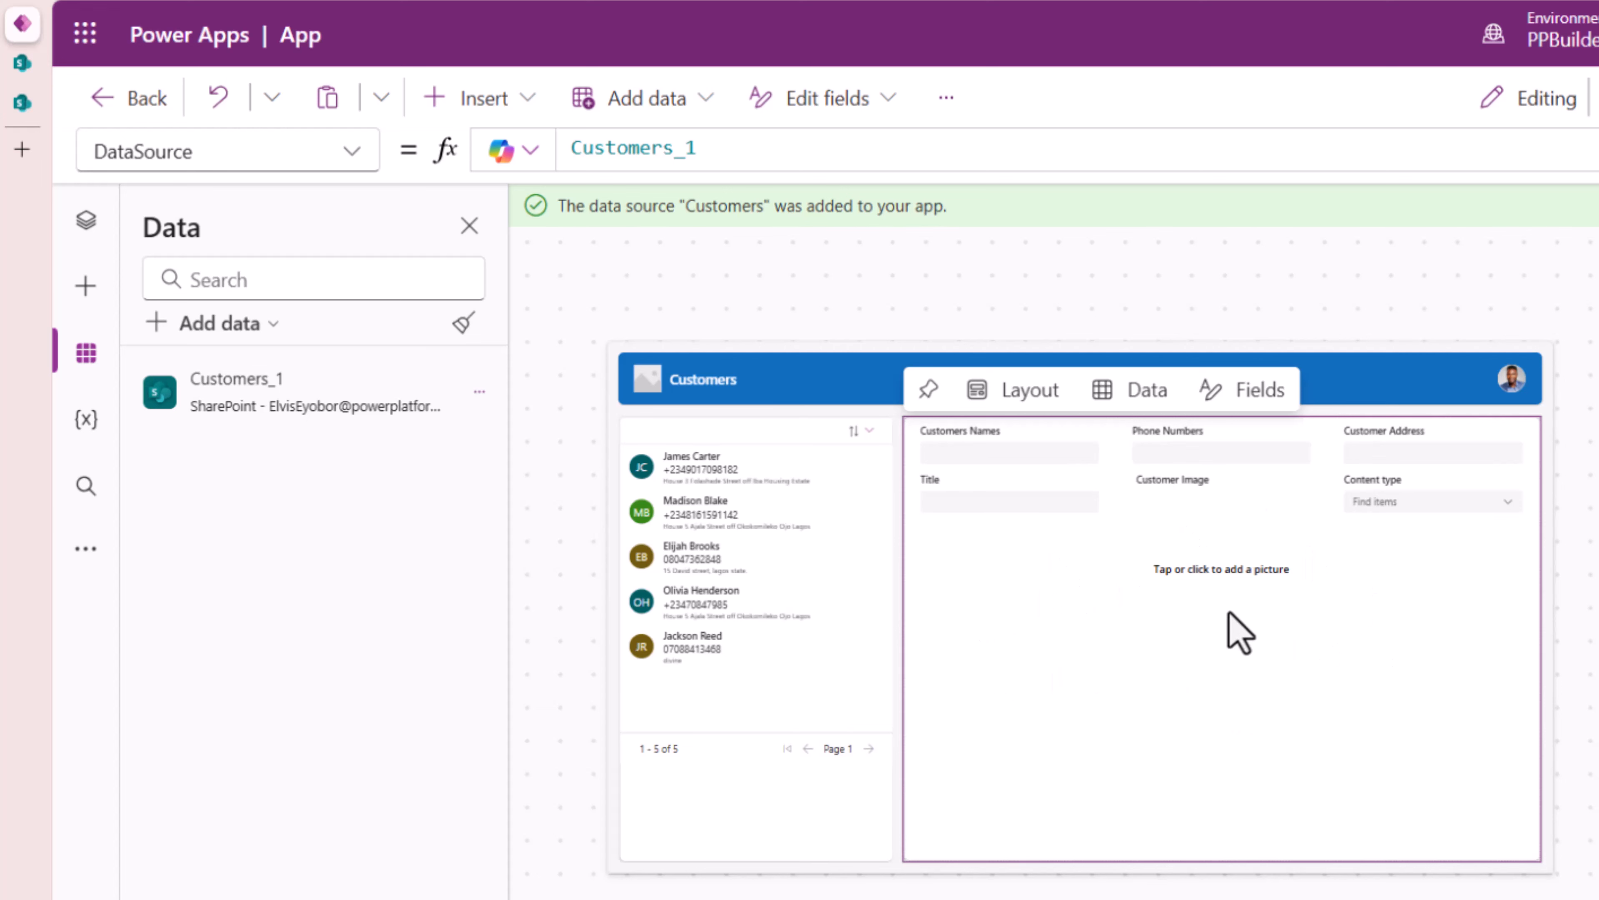
pyautogui.click(86, 220)
pyautogui.click(742, 623)
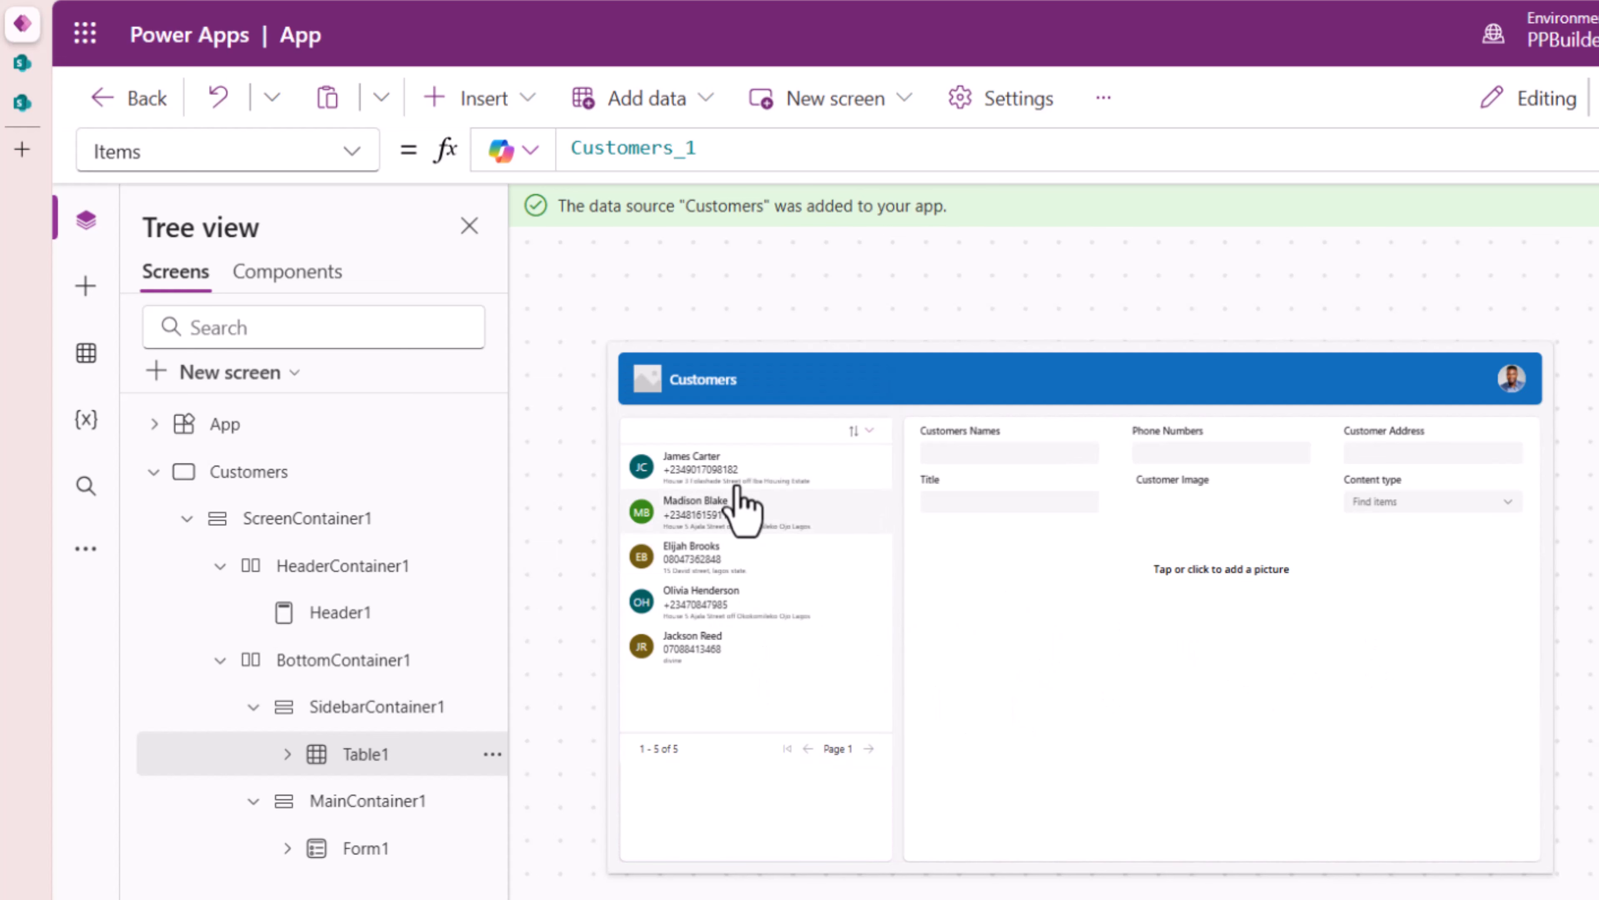
# - Set Form1's Item property formula to Table1.Selected
pyautogui.click(759, 519)
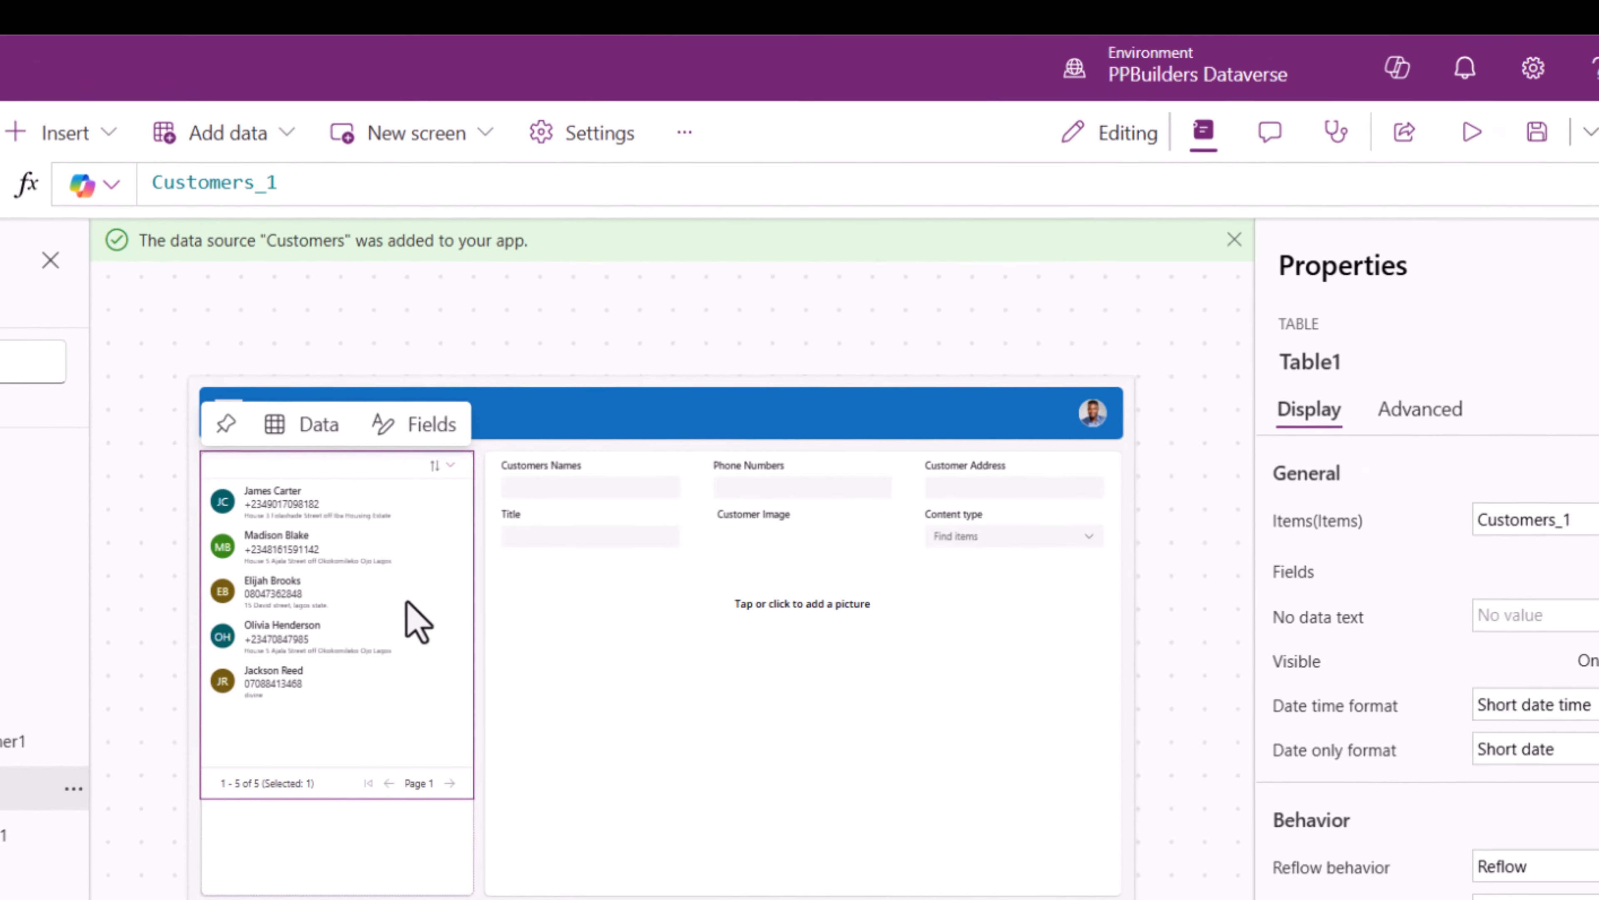
pyautogui.click(1151, 377)
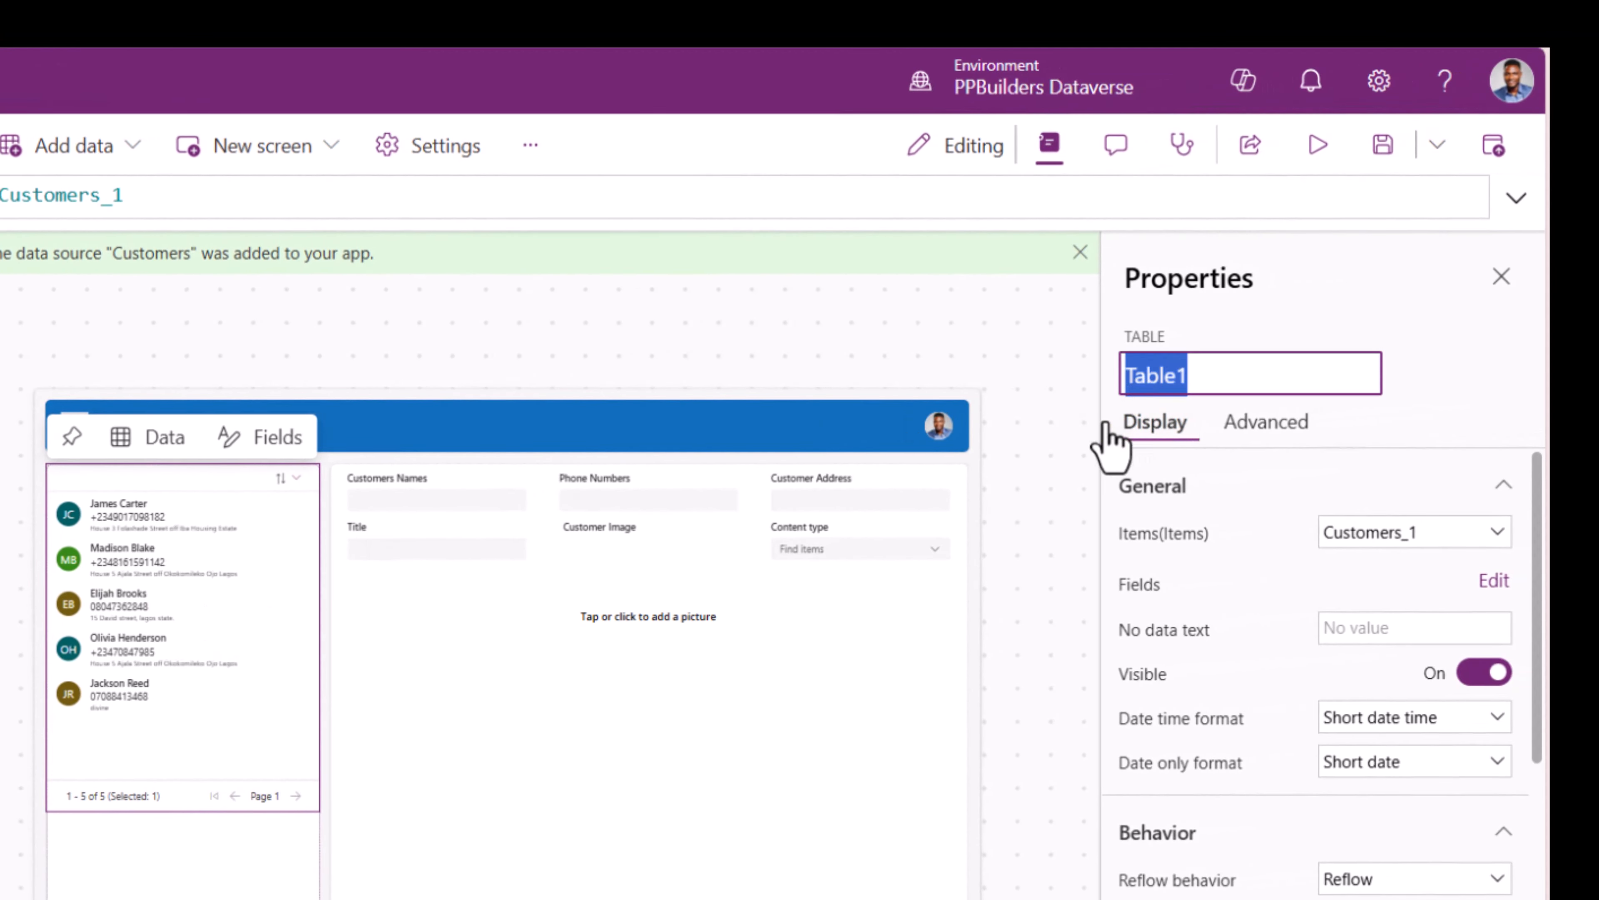
pyautogui.click(718, 759)
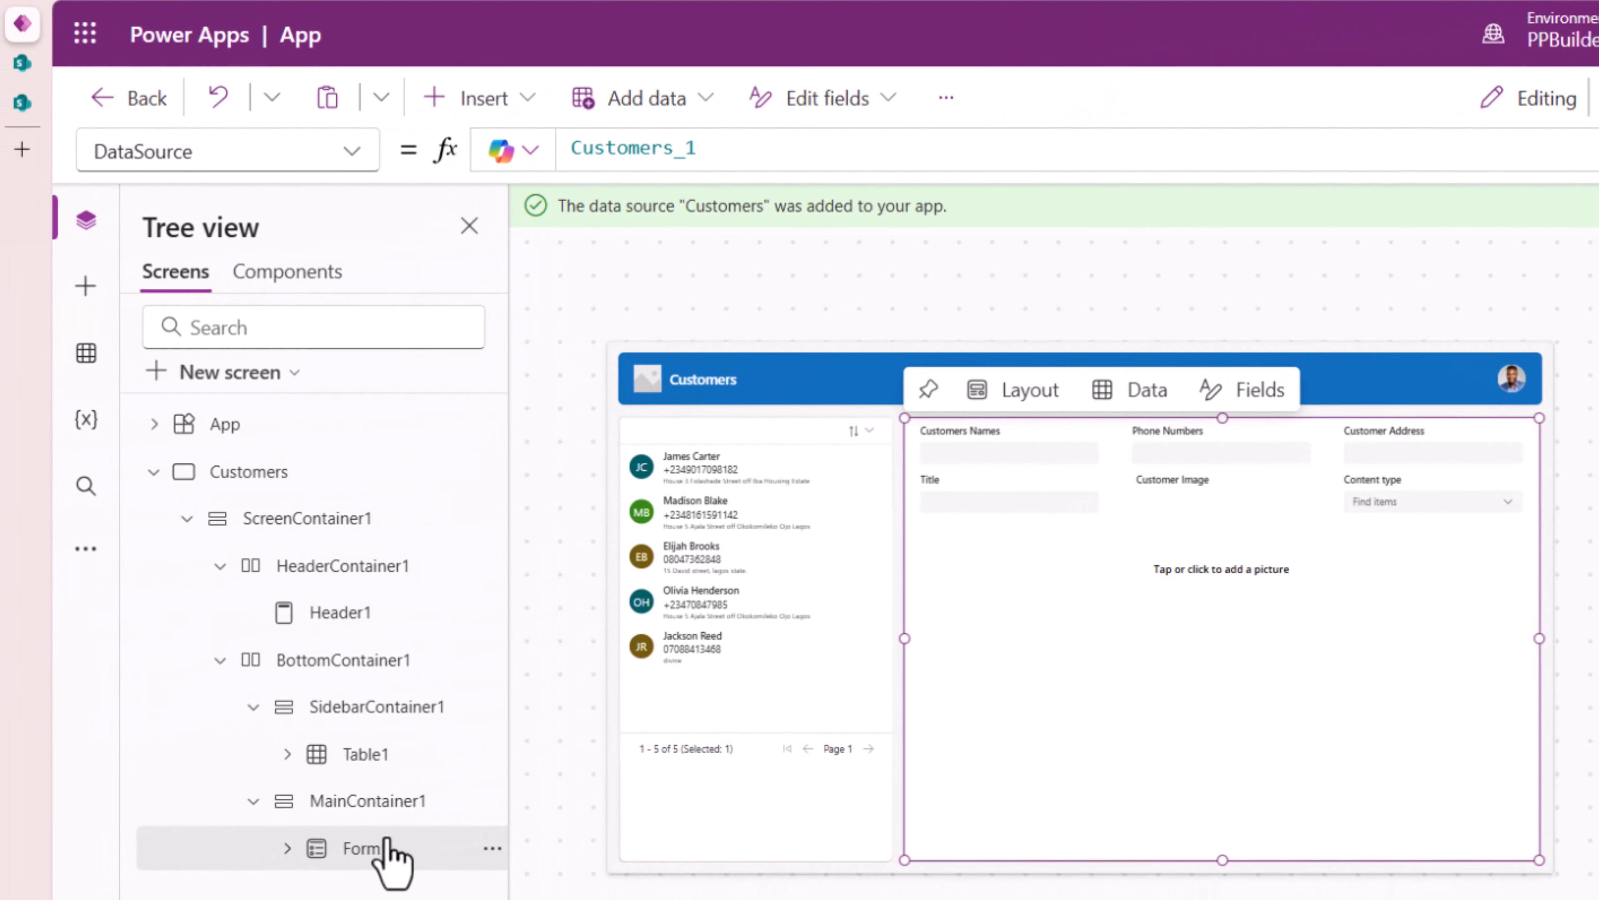
pyautogui.click(165, 156)
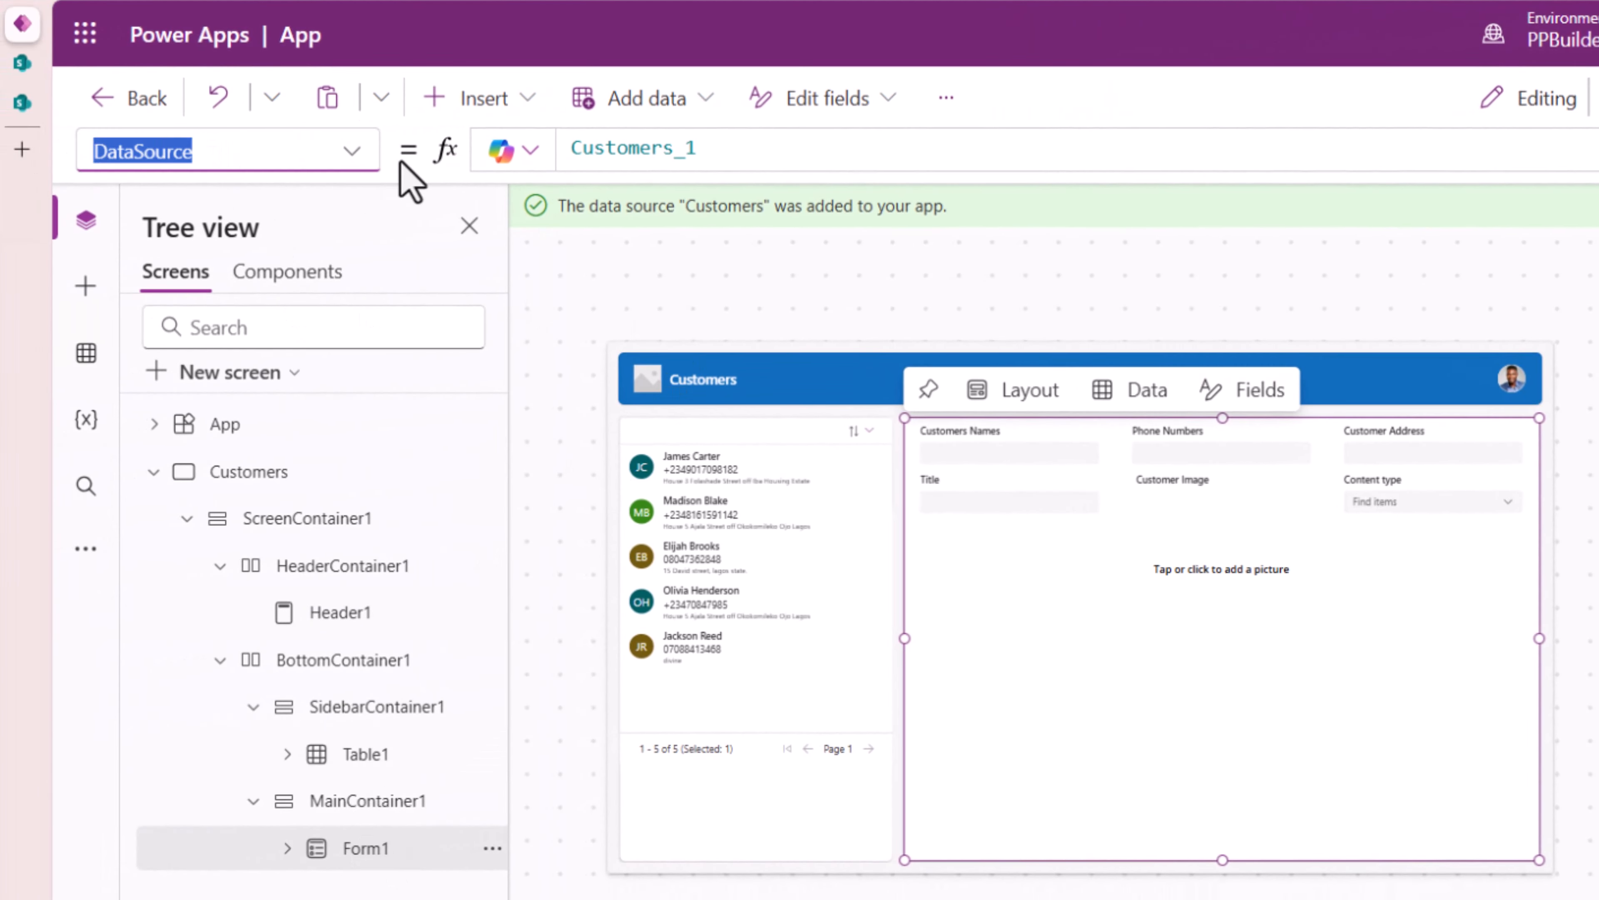
pyautogui.write('Item')
pyautogui.press('Return')
pyautogui.click(655, 153)
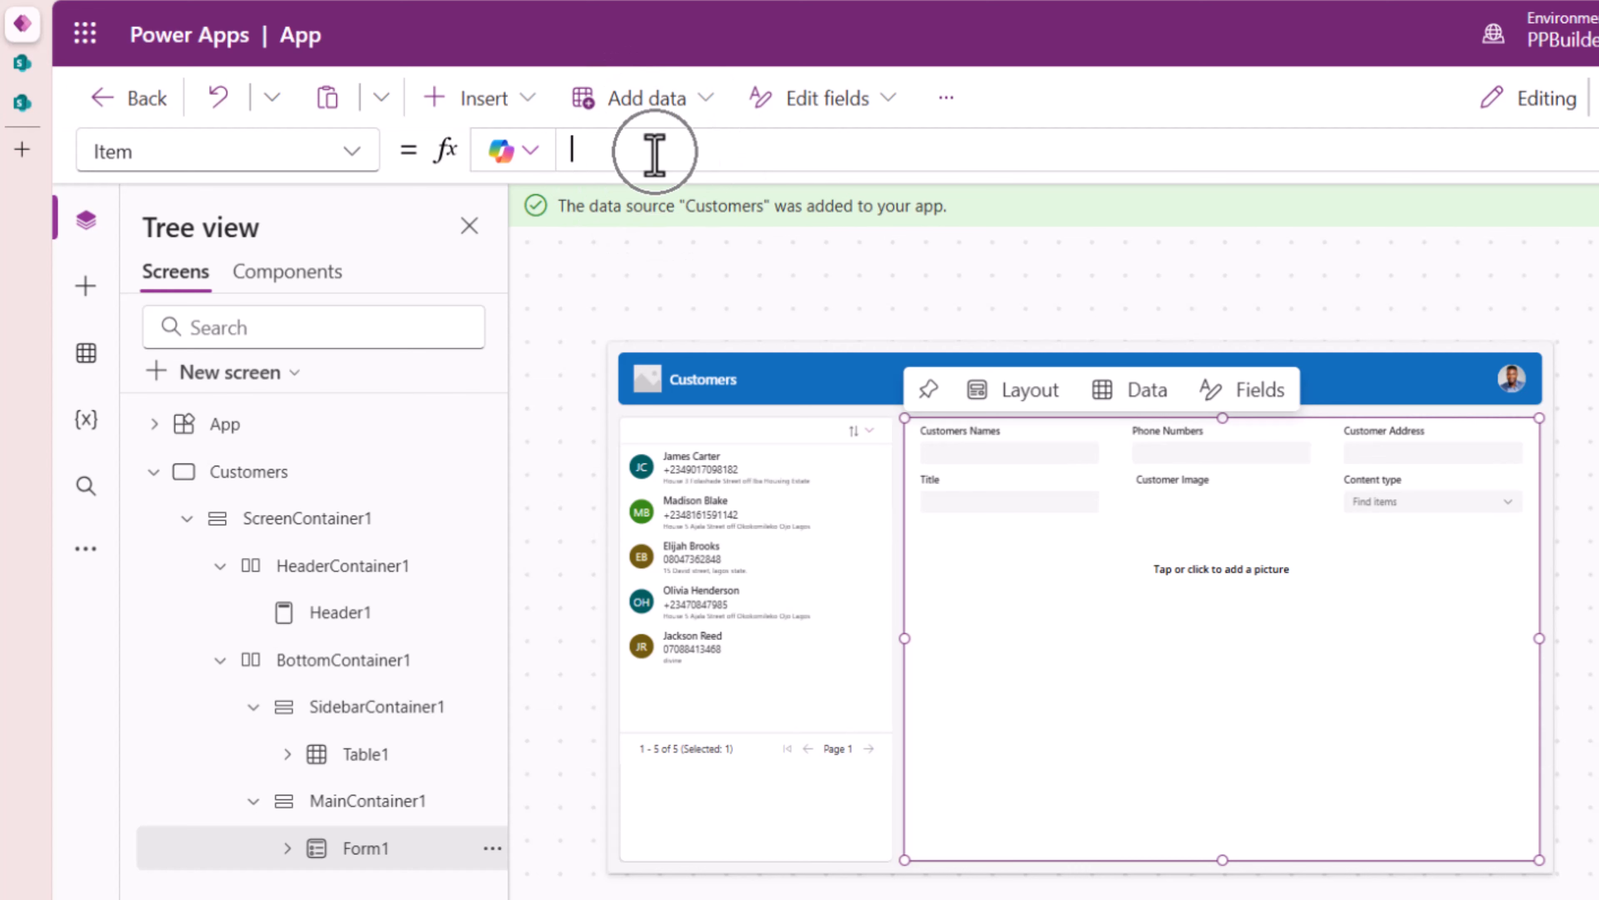
pyautogui.write('Table1')
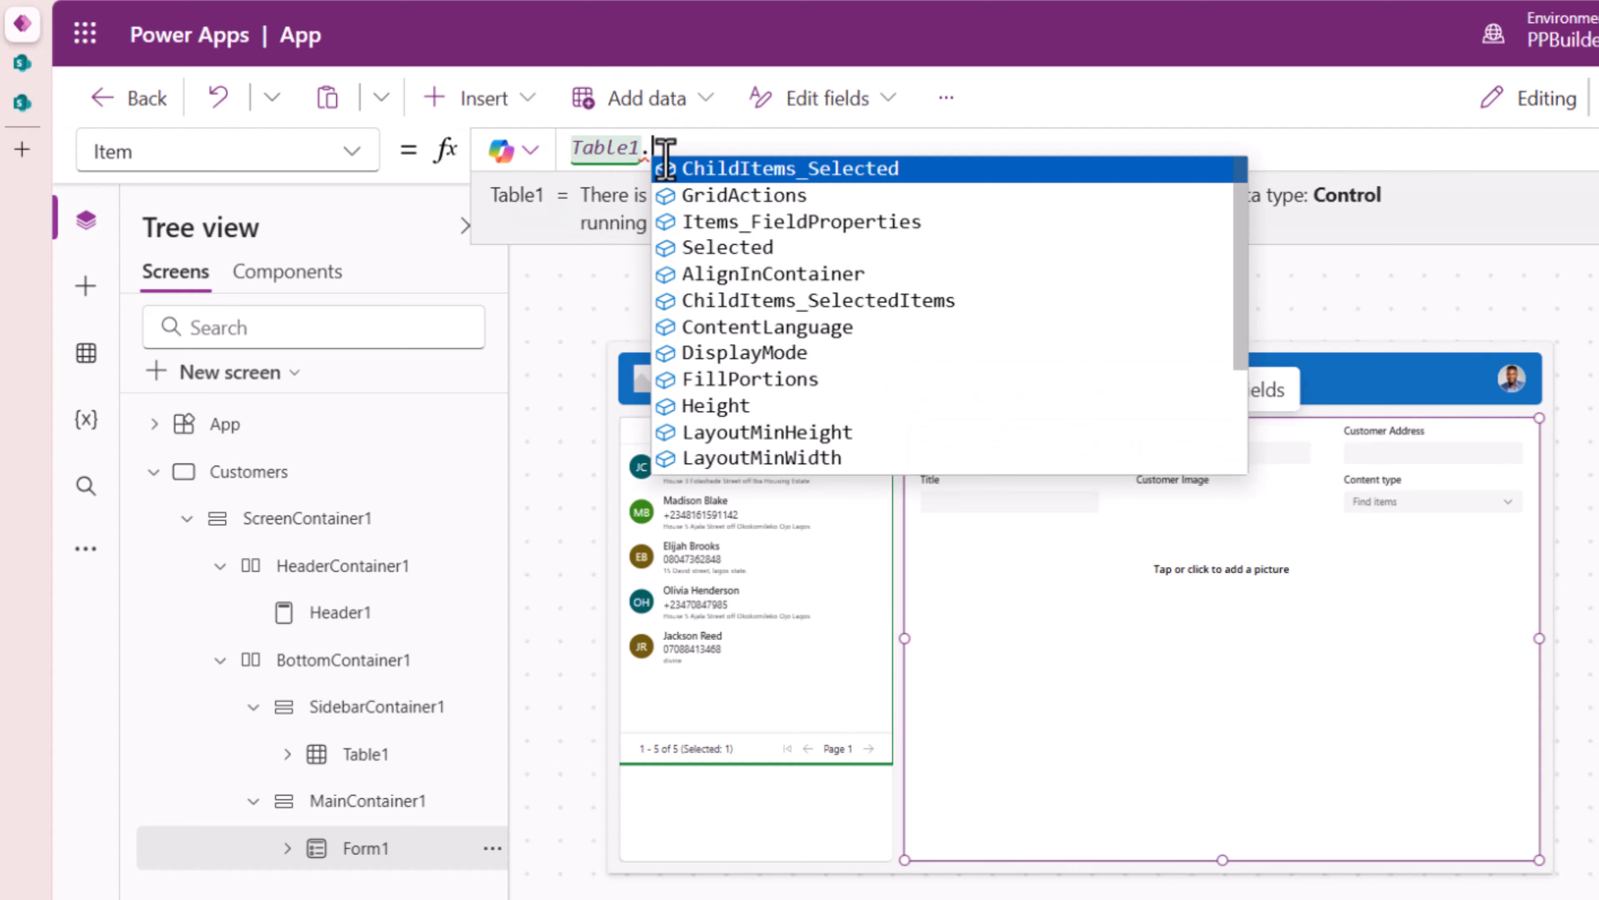
pyautogui.write('.Sel')
pyautogui.press('Tab')
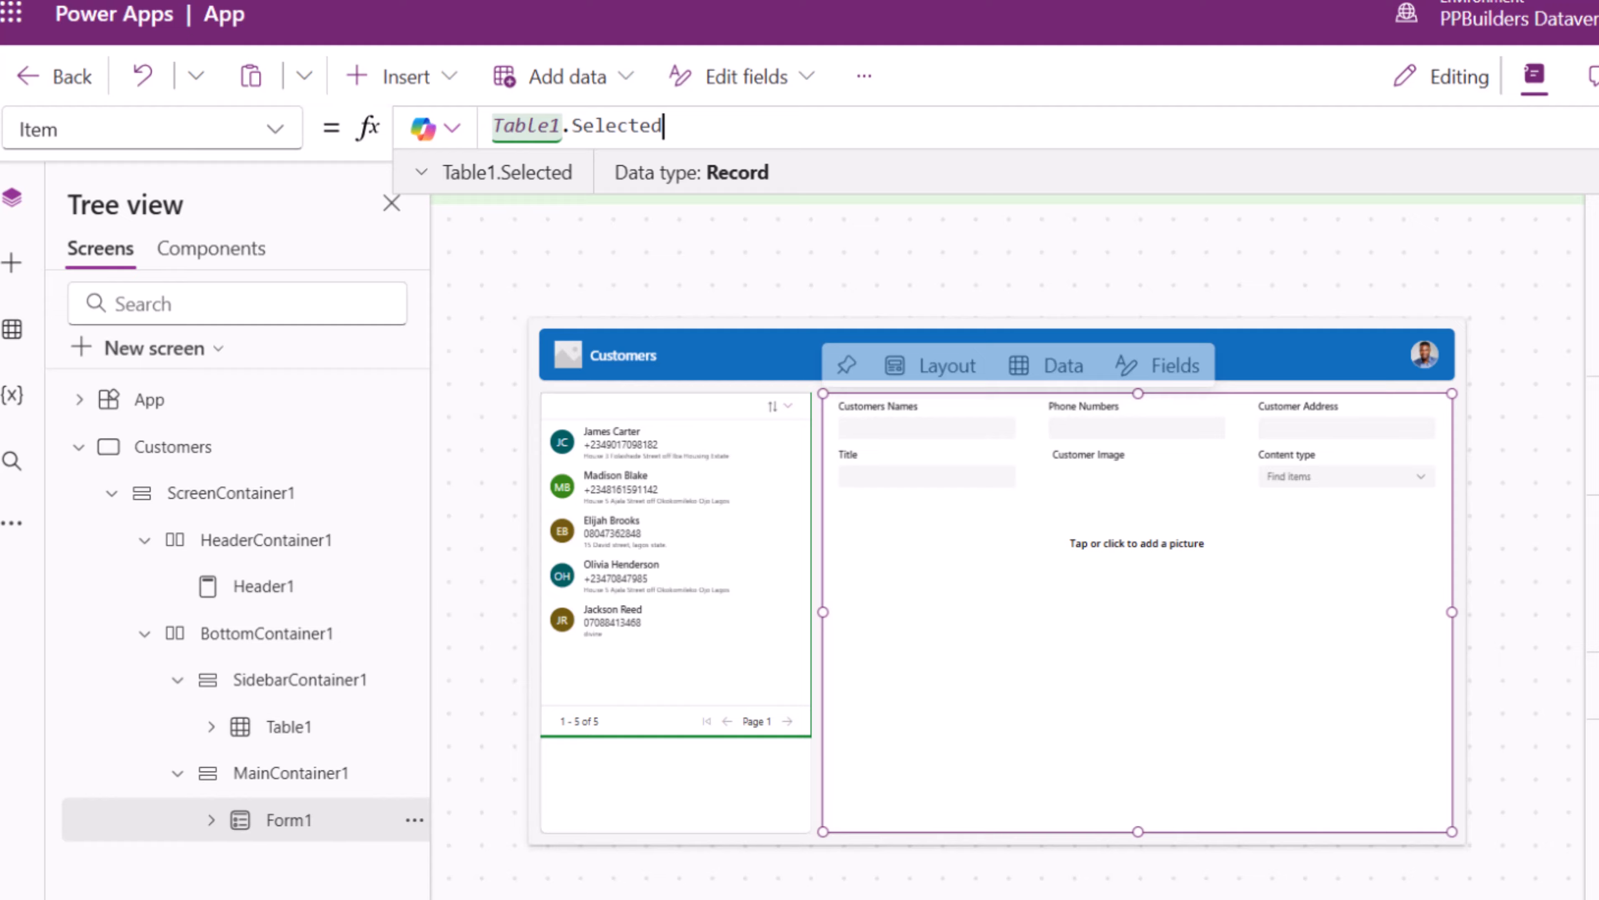
# - Preview the app and click several customer rows to confirm each loads into the form
pyautogui.press('F5')
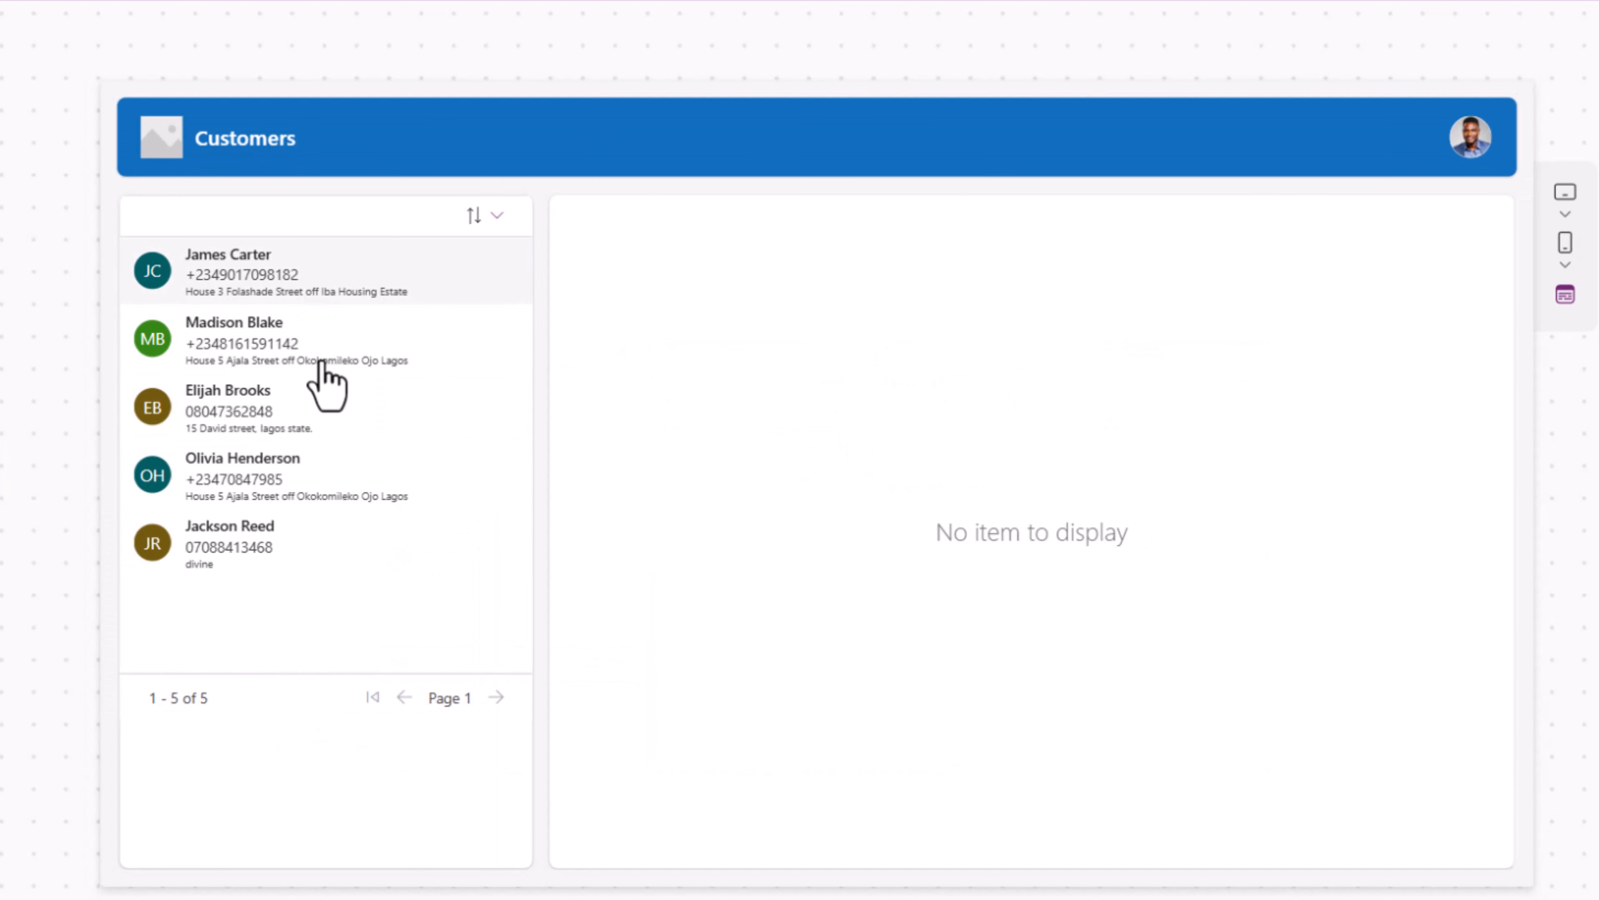
pyautogui.click(322, 350)
pyautogui.click(329, 413)
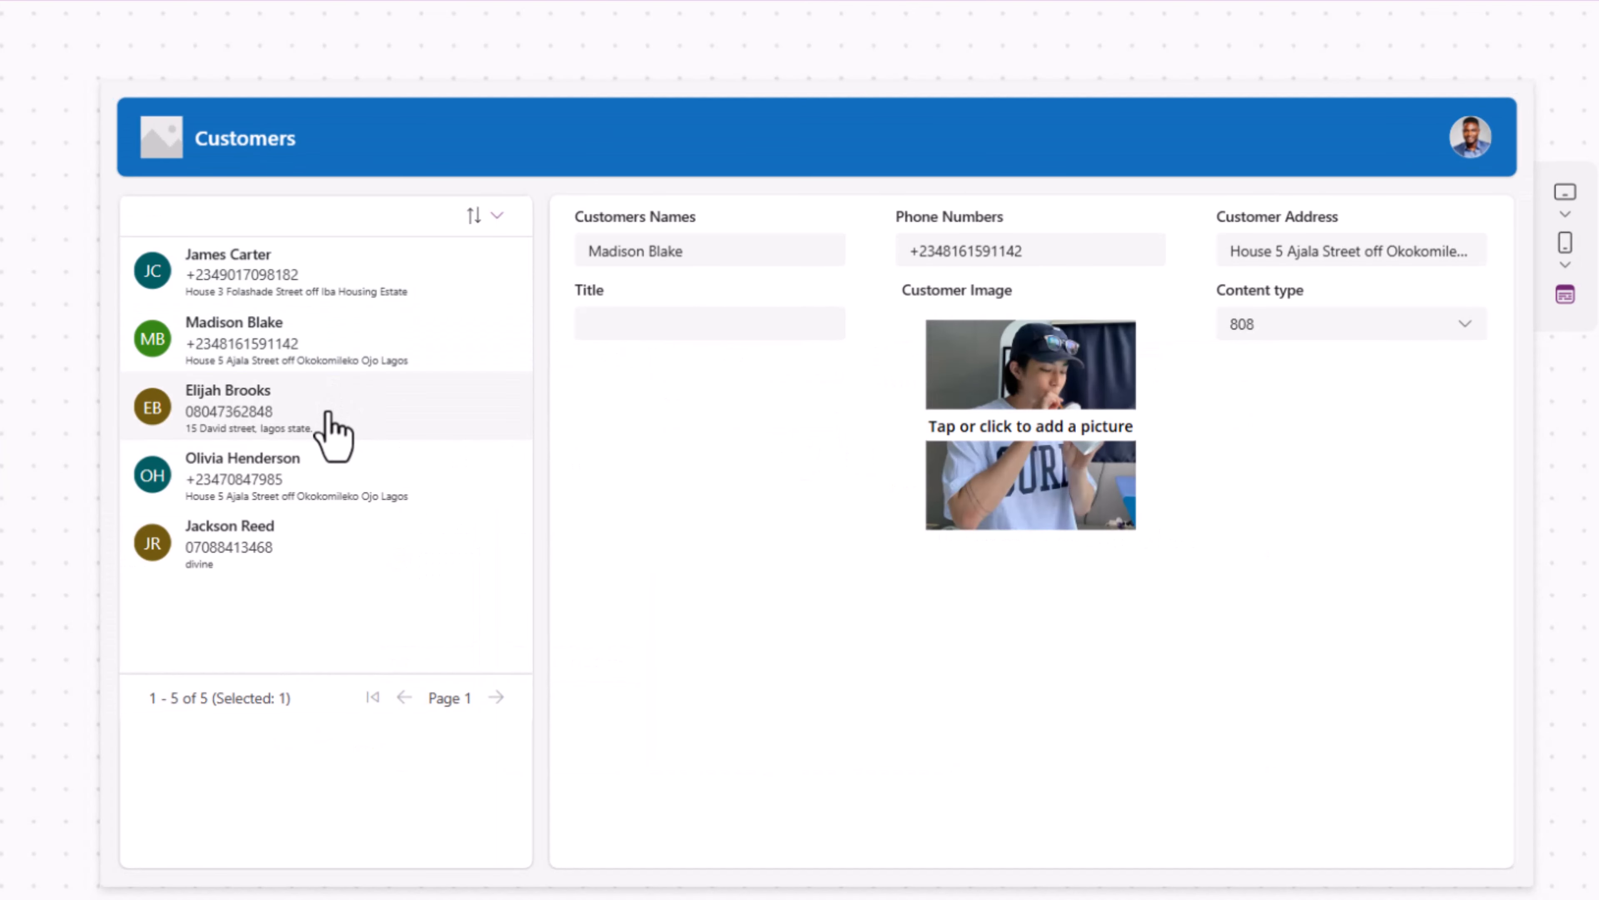
pyautogui.click(326, 482)
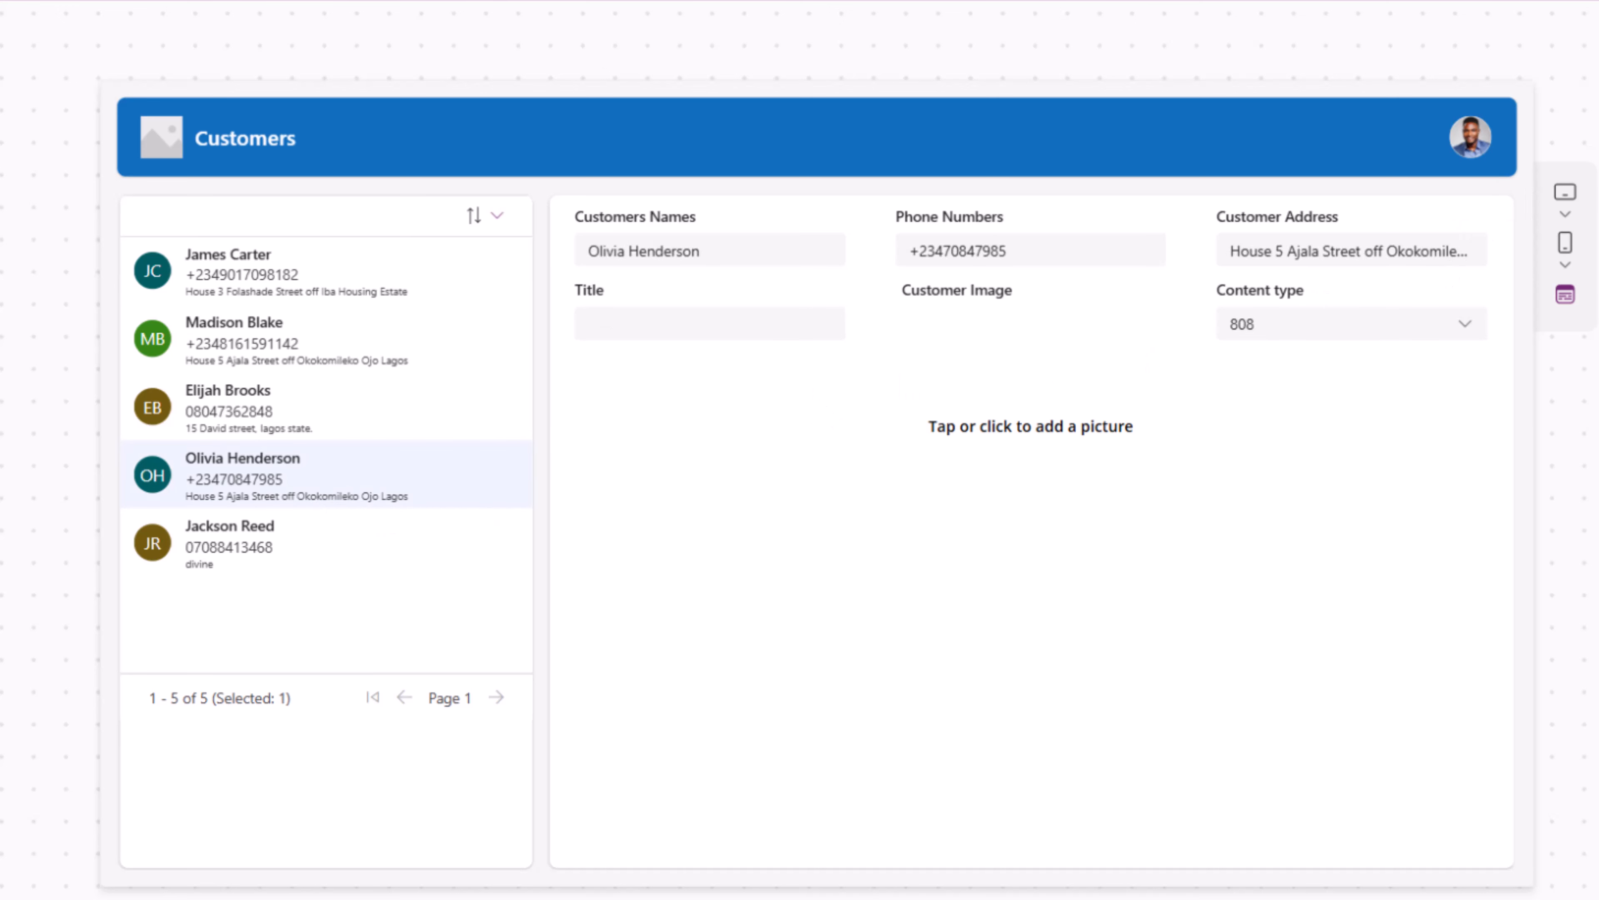
pyautogui.click(357, 419)
pyautogui.click(381, 300)
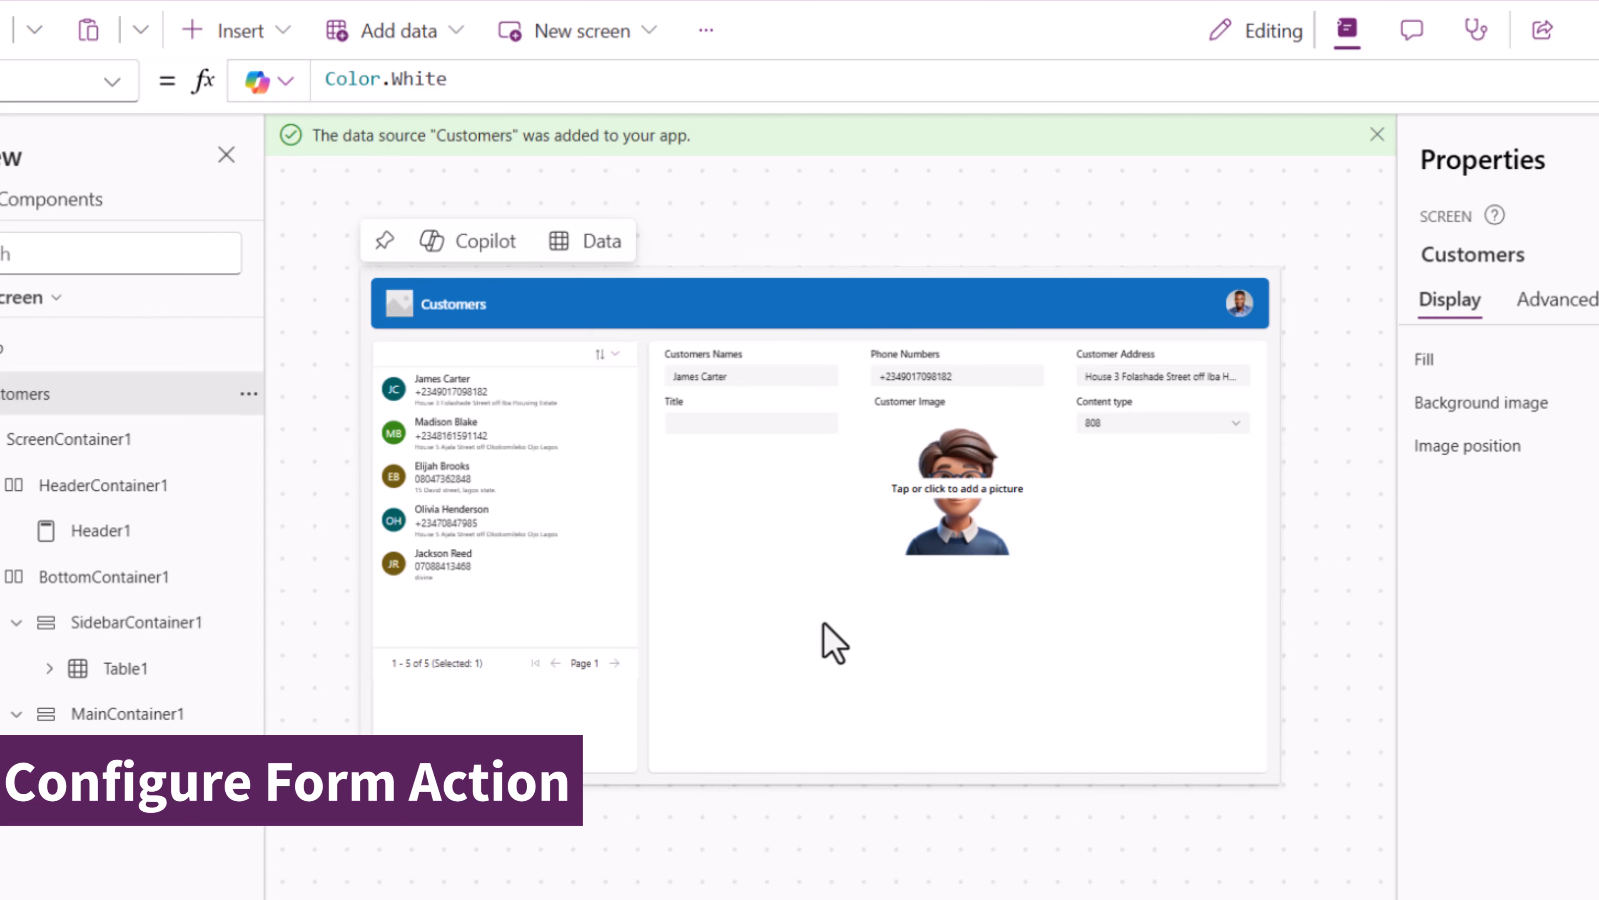
# - Insert a horizontal container below Form1 in the main area
pyautogui.click(823, 625)
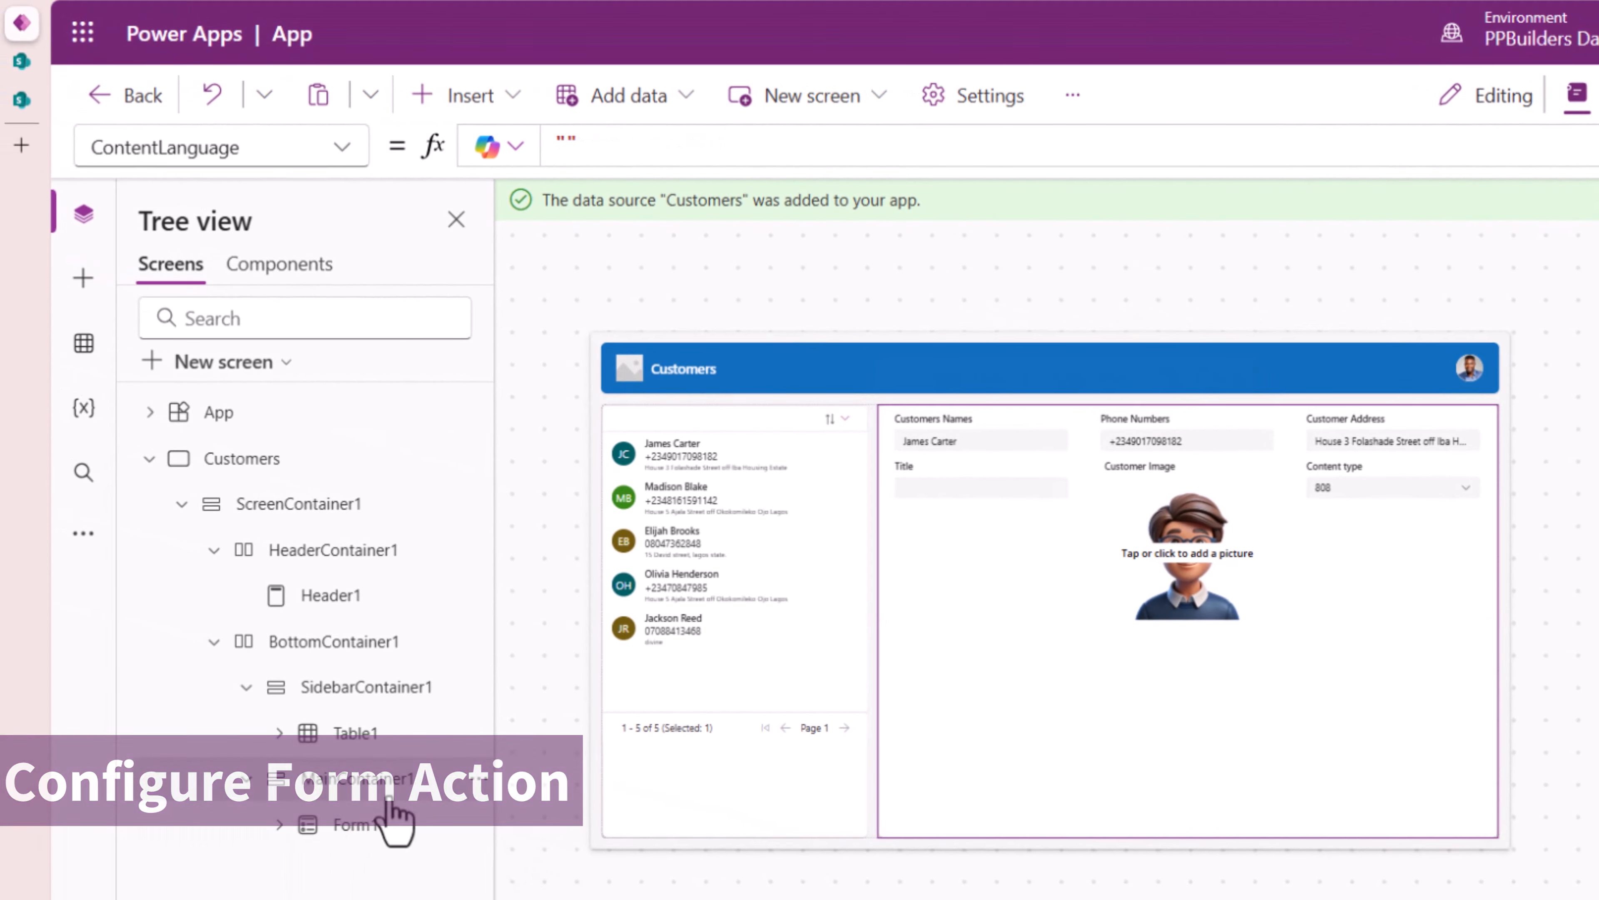
pyautogui.click(463, 99)
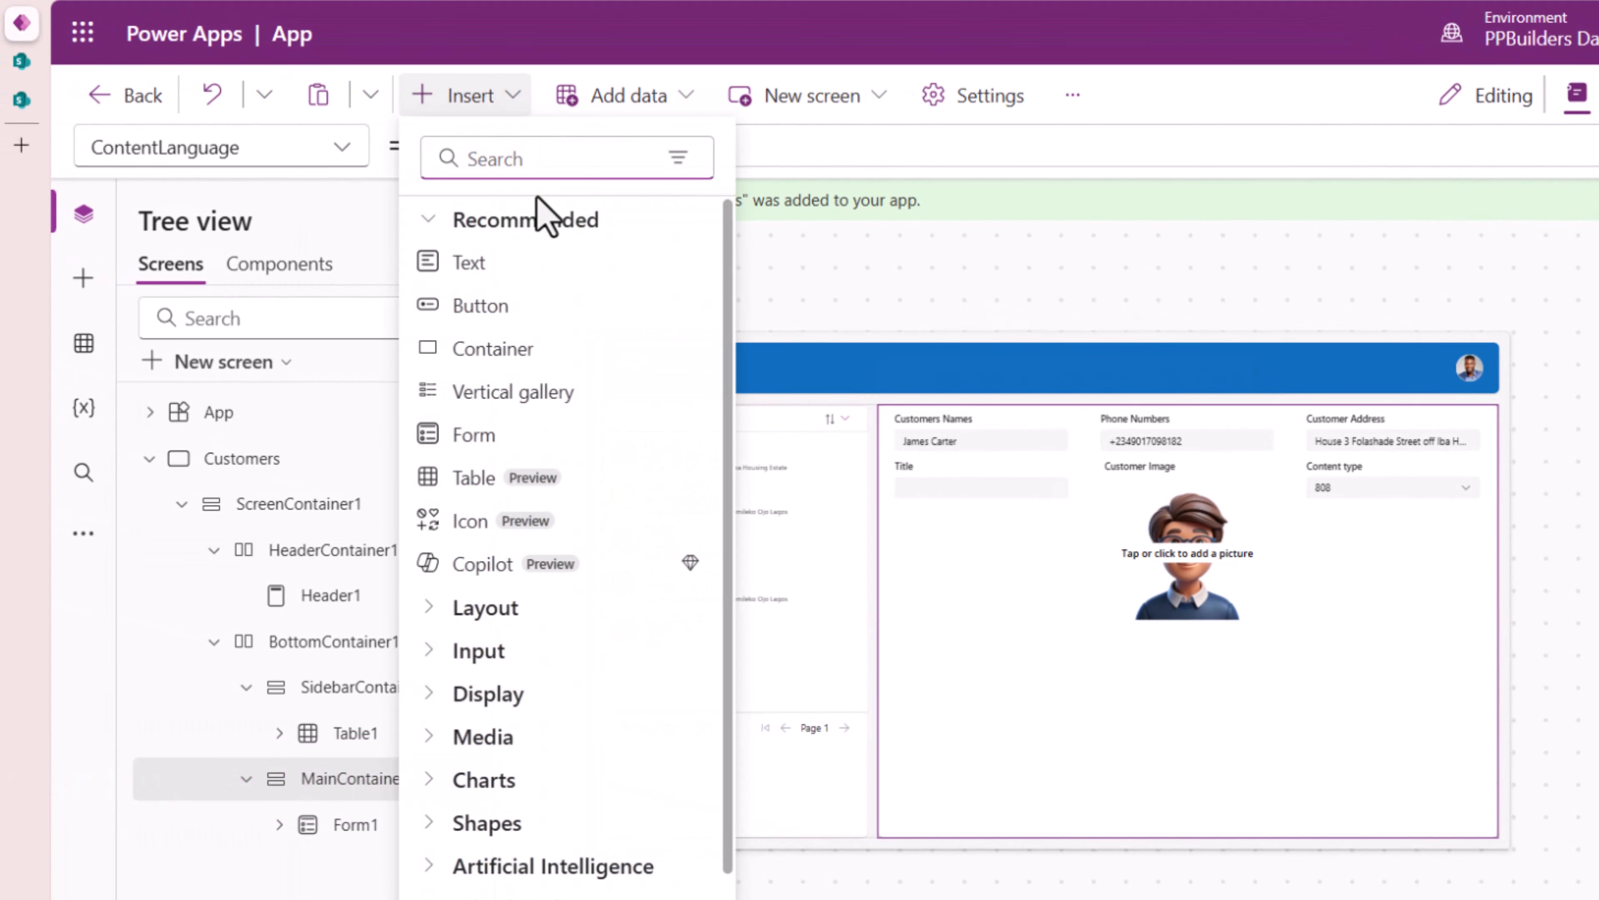
pyautogui.write('contianer')
pyautogui.hotkey('ctrl', 'a')
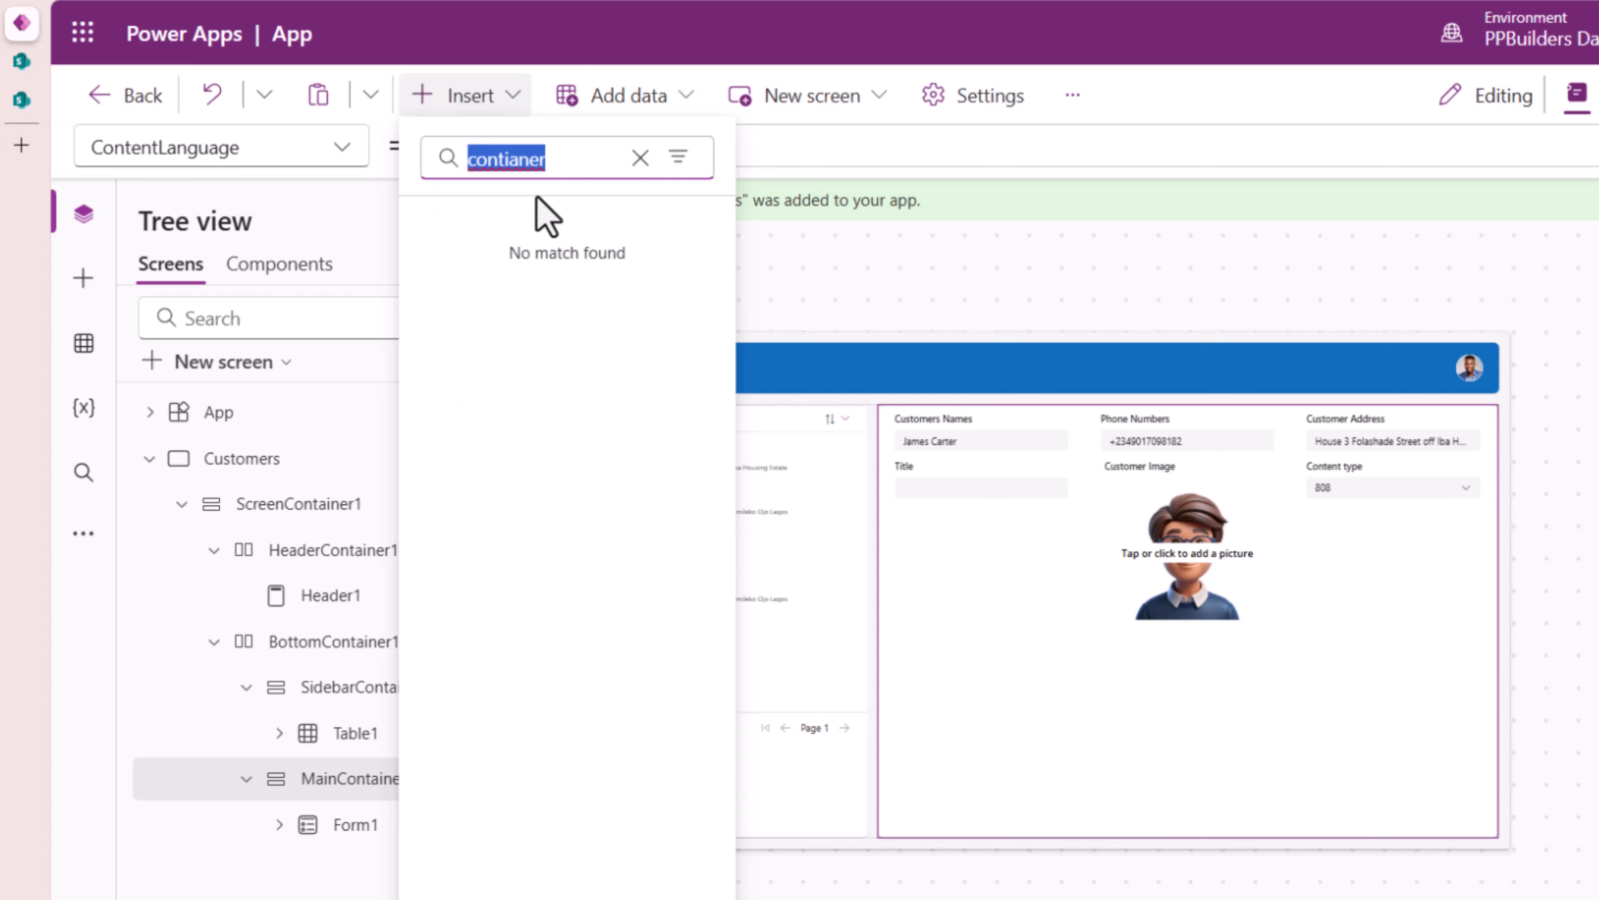
pyautogui.write('contain')
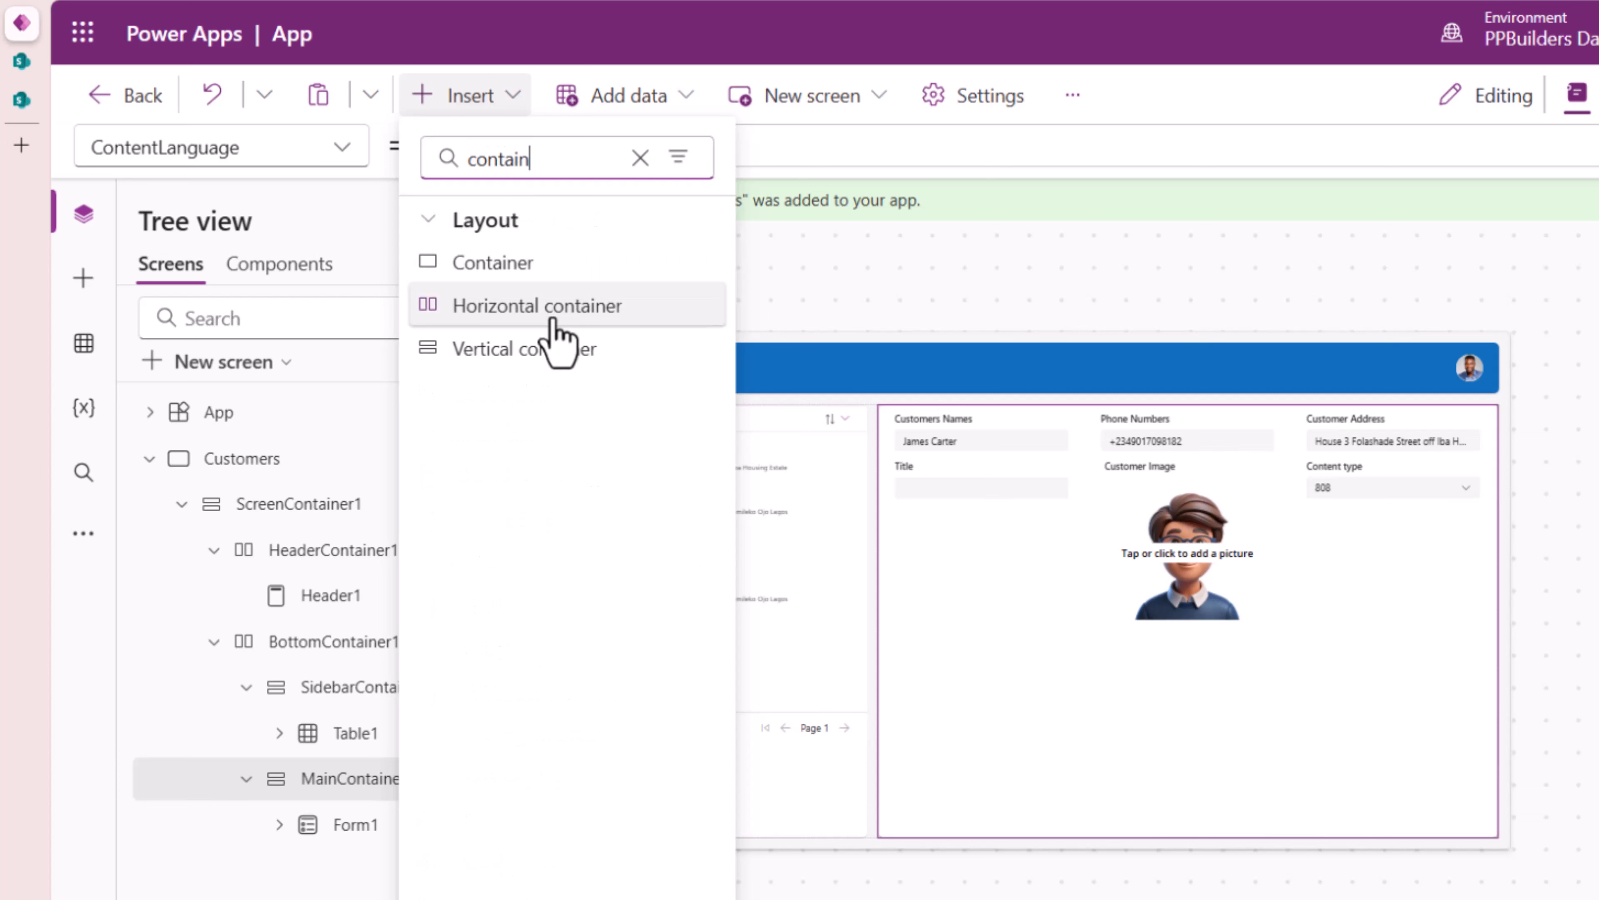
pyautogui.click(558, 313)
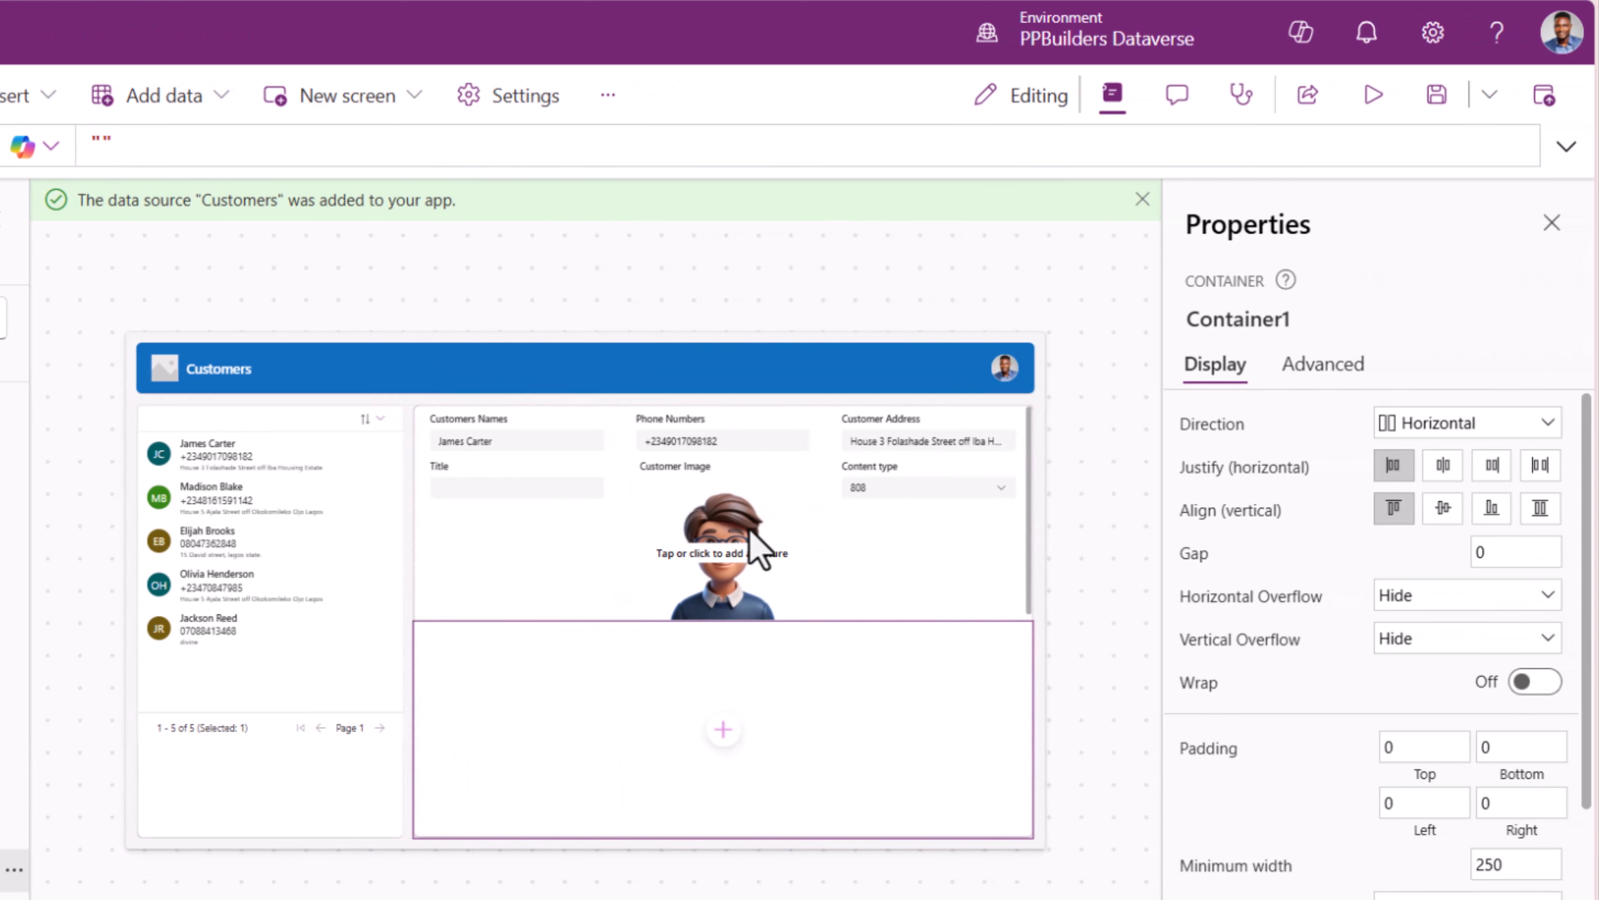
# - Turn off flexible height for Container1 and set its height to 60
pyautogui.scroll(-5, 1345, 643)
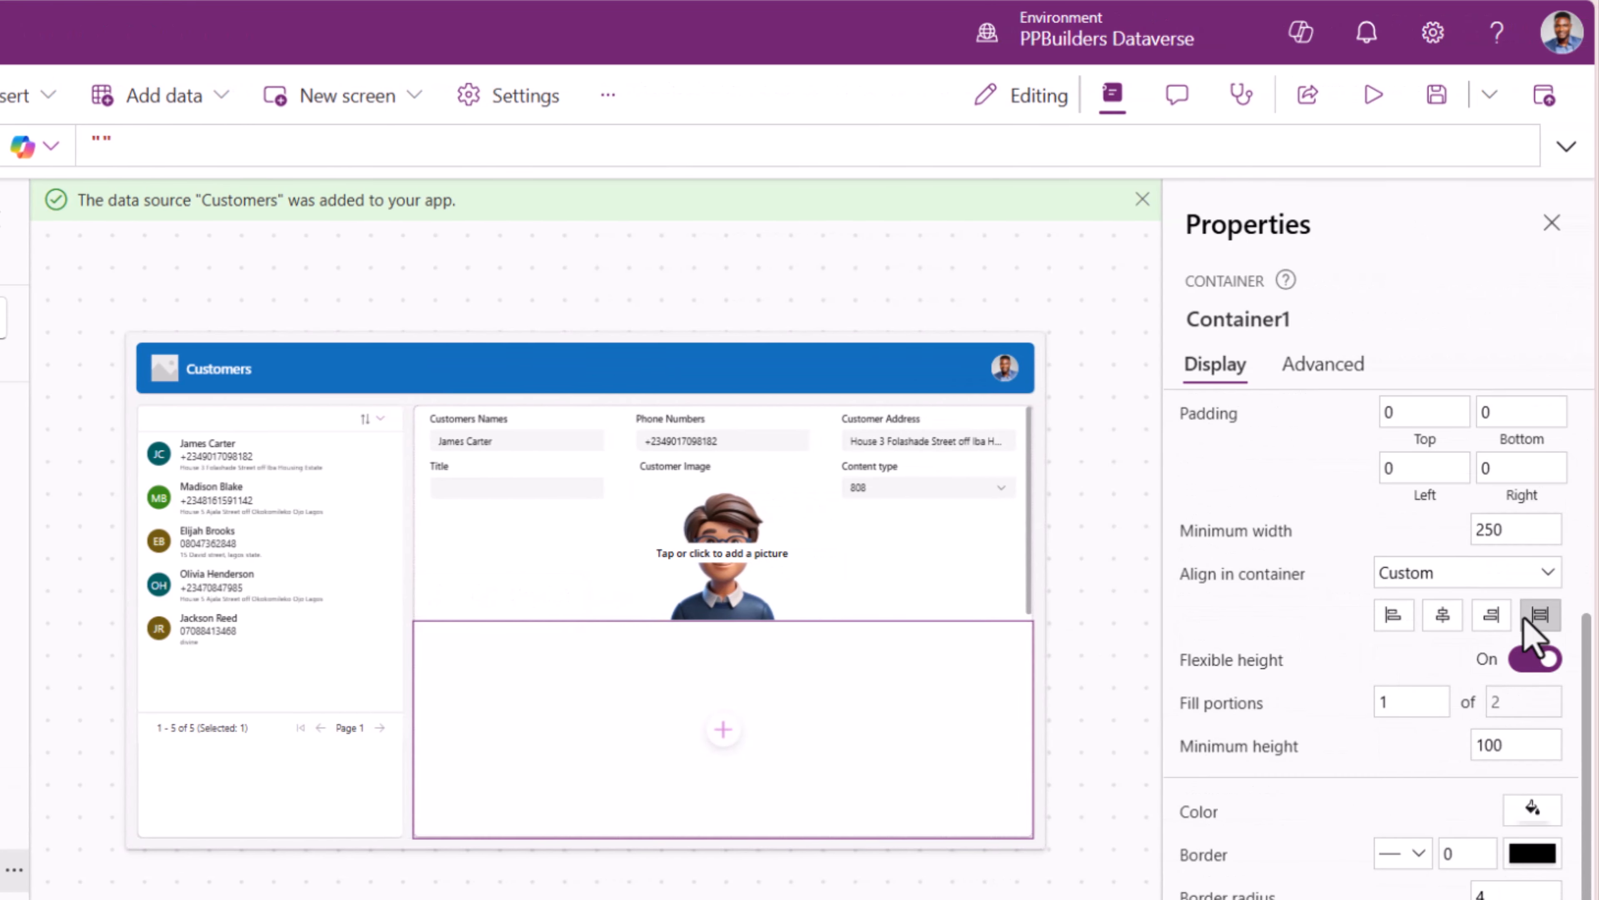
pyautogui.click(1533, 663)
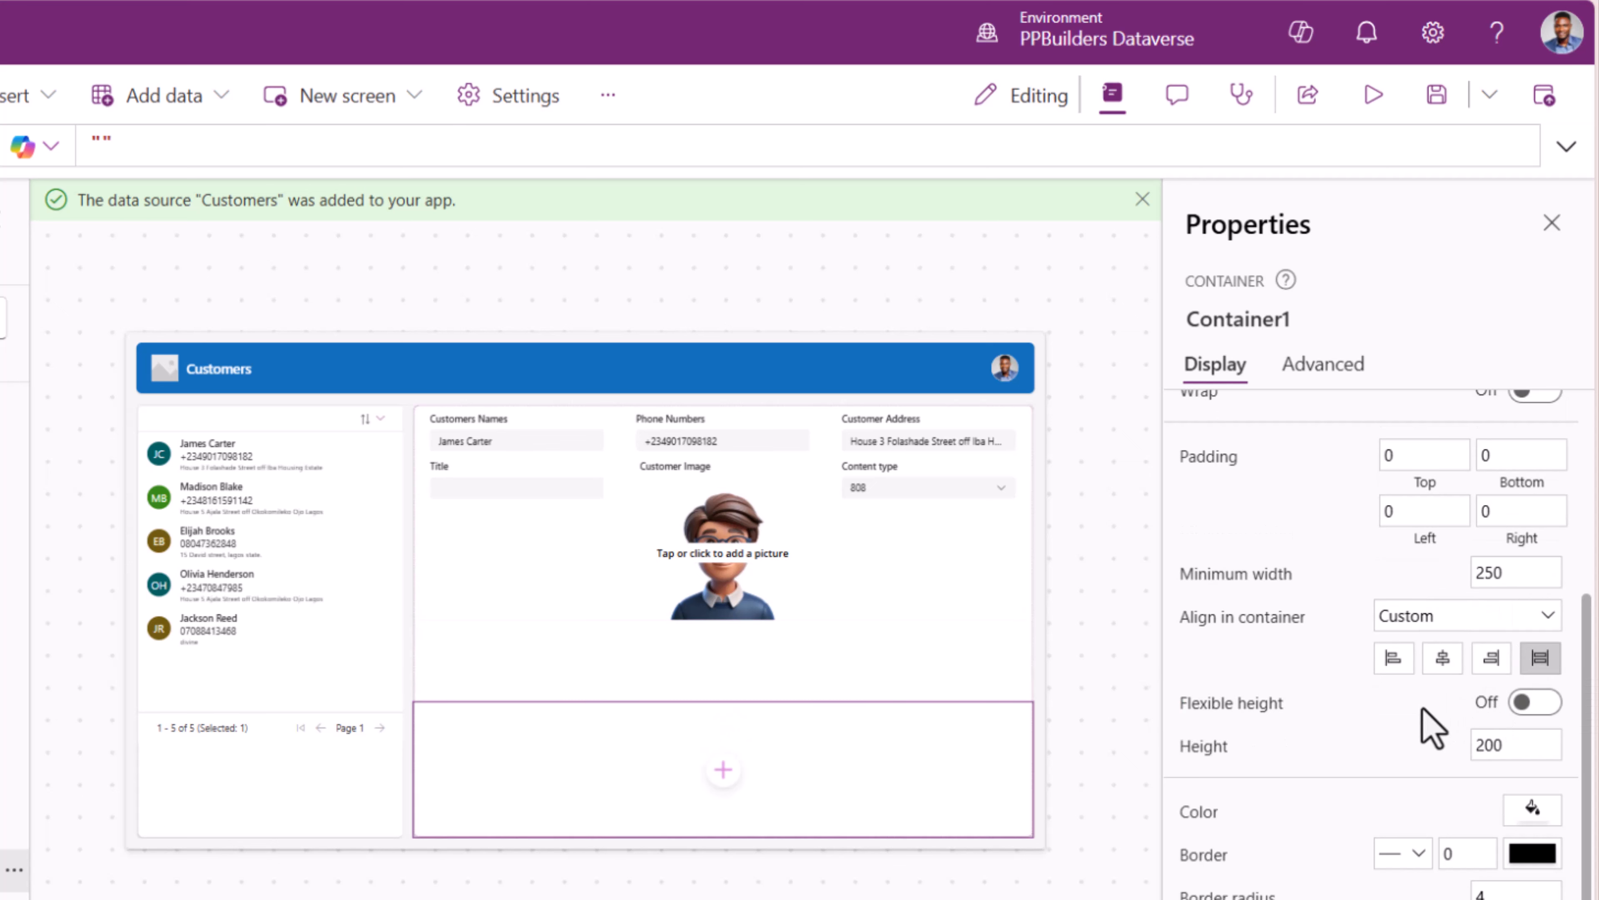
pyautogui.click(1530, 745)
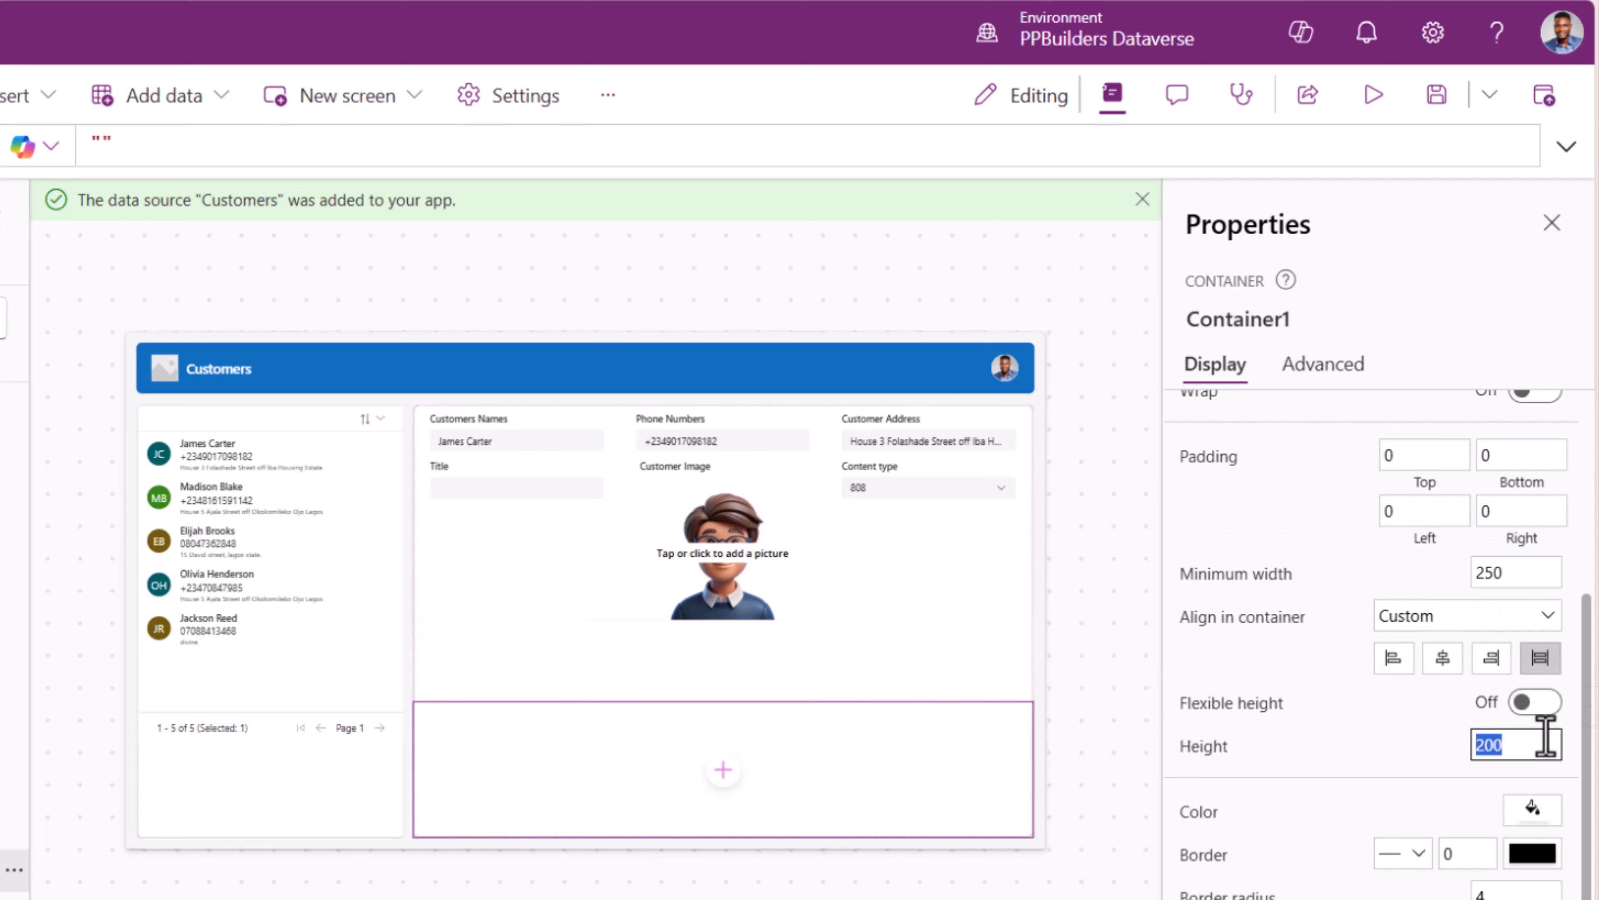
pyautogui.write('100')
pyautogui.press('Tab')
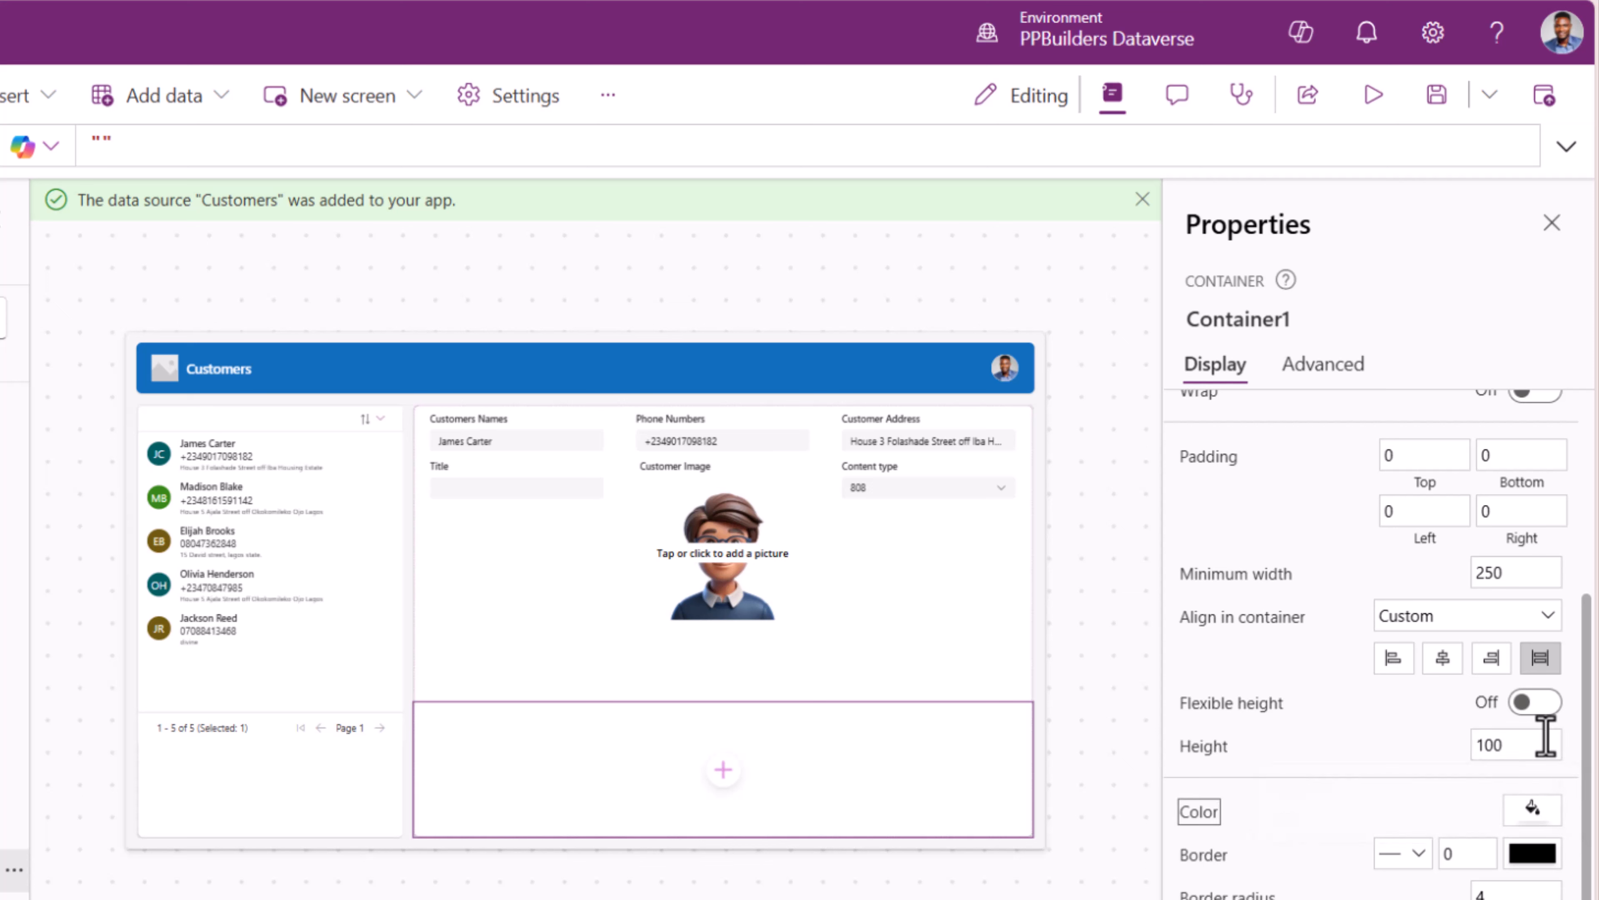
pyautogui.click(1522, 746)
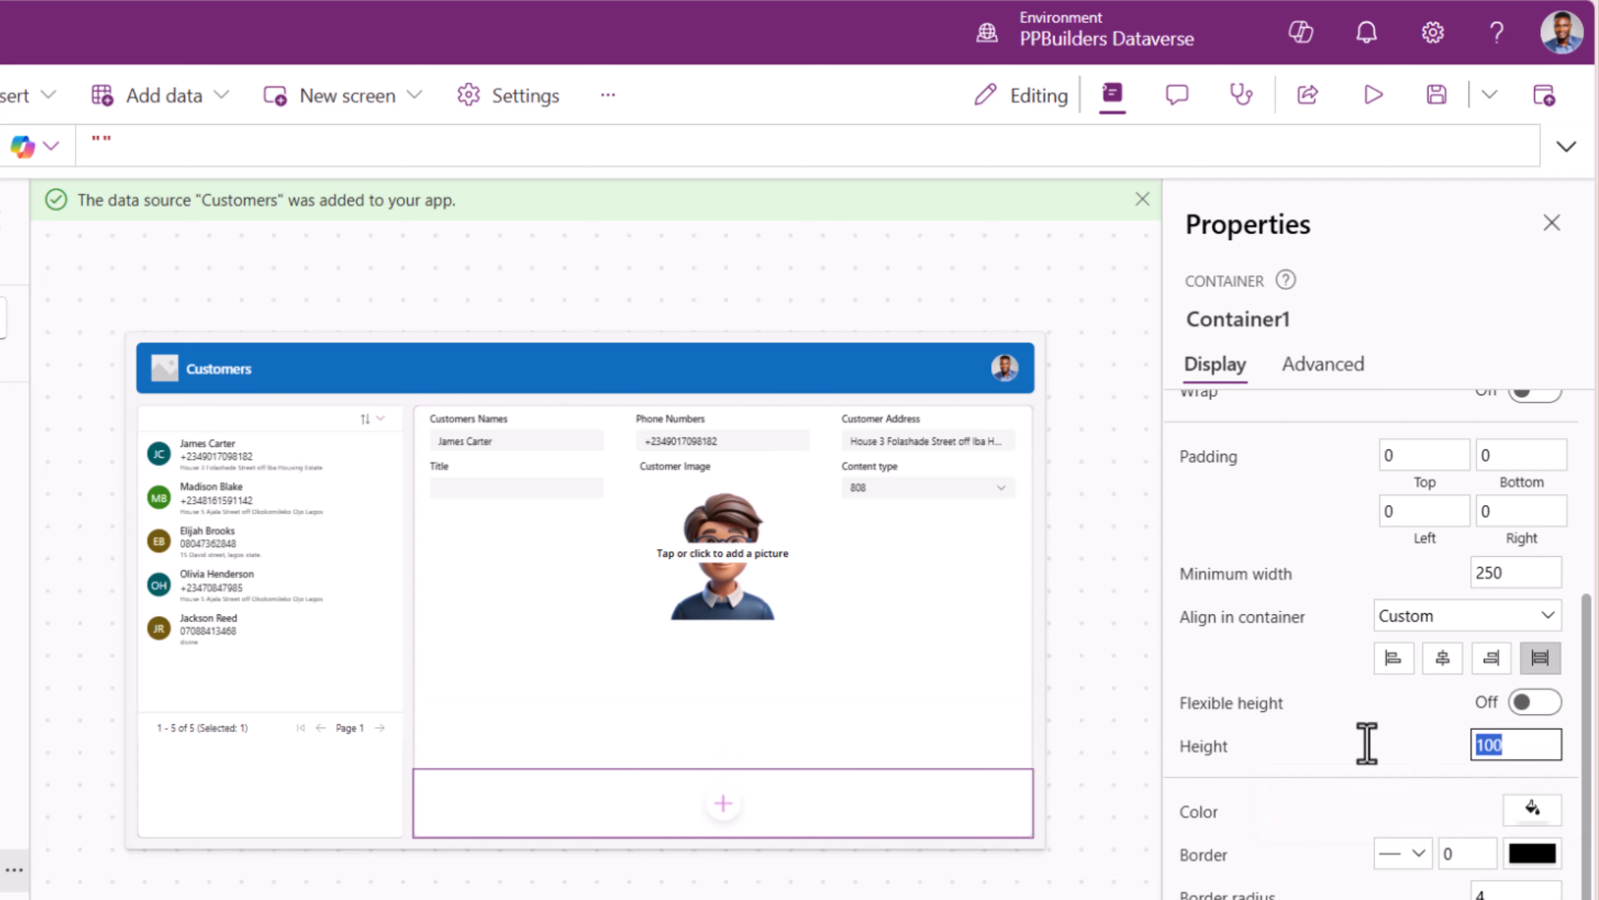
pyautogui.write('60')
pyautogui.press('Tab')
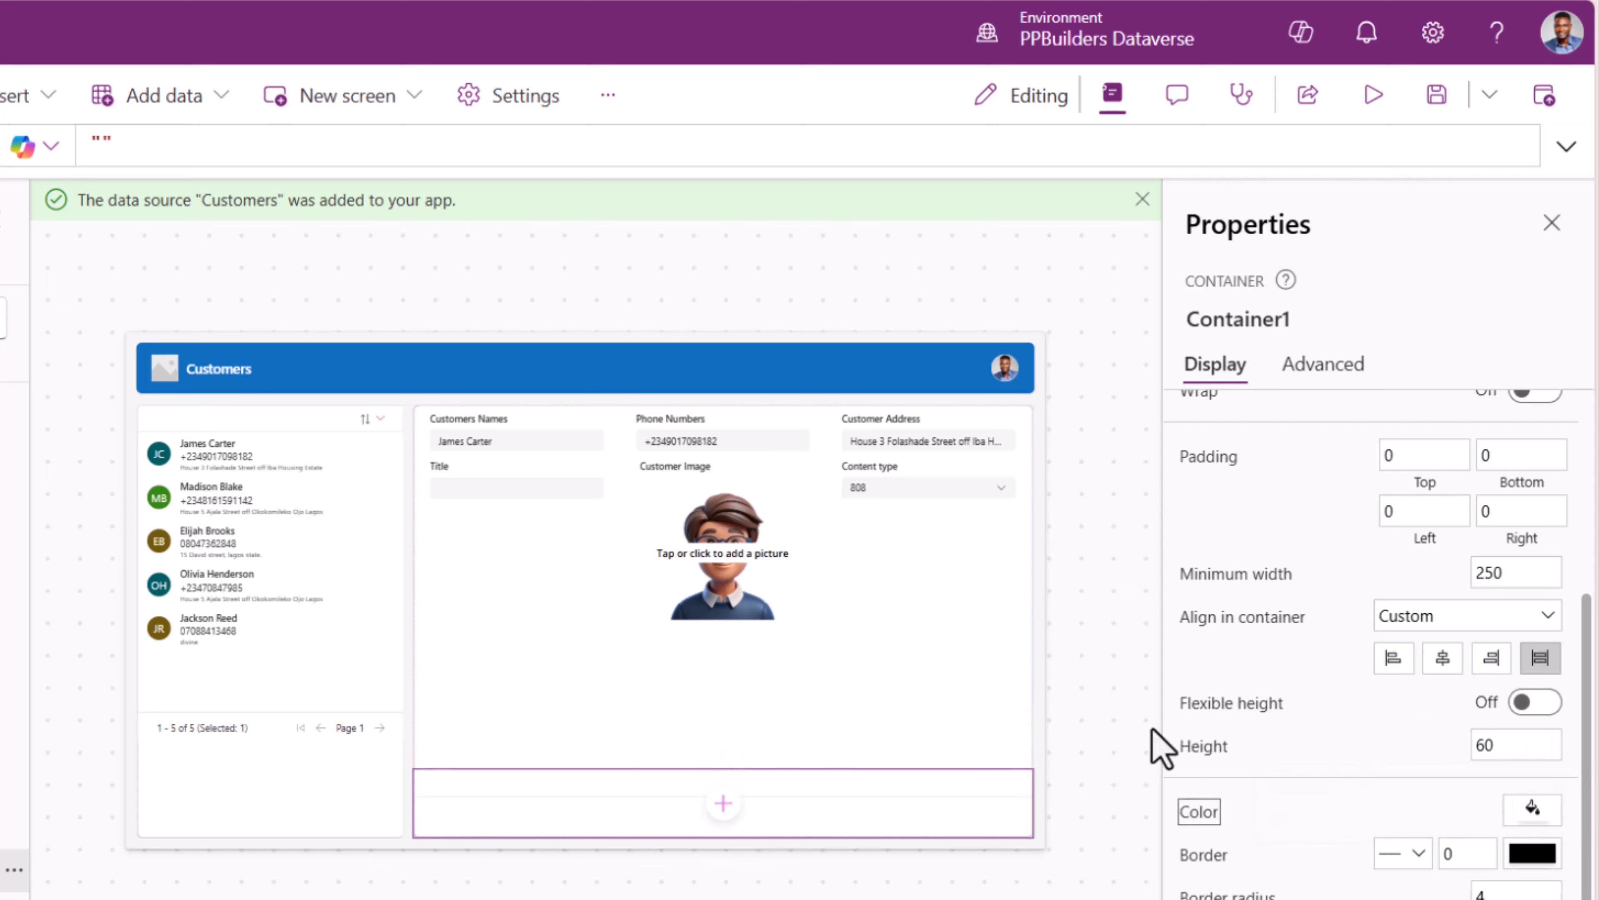
# - Insert a Button control into Container1 below the customer form
pyautogui.click(465, 106)
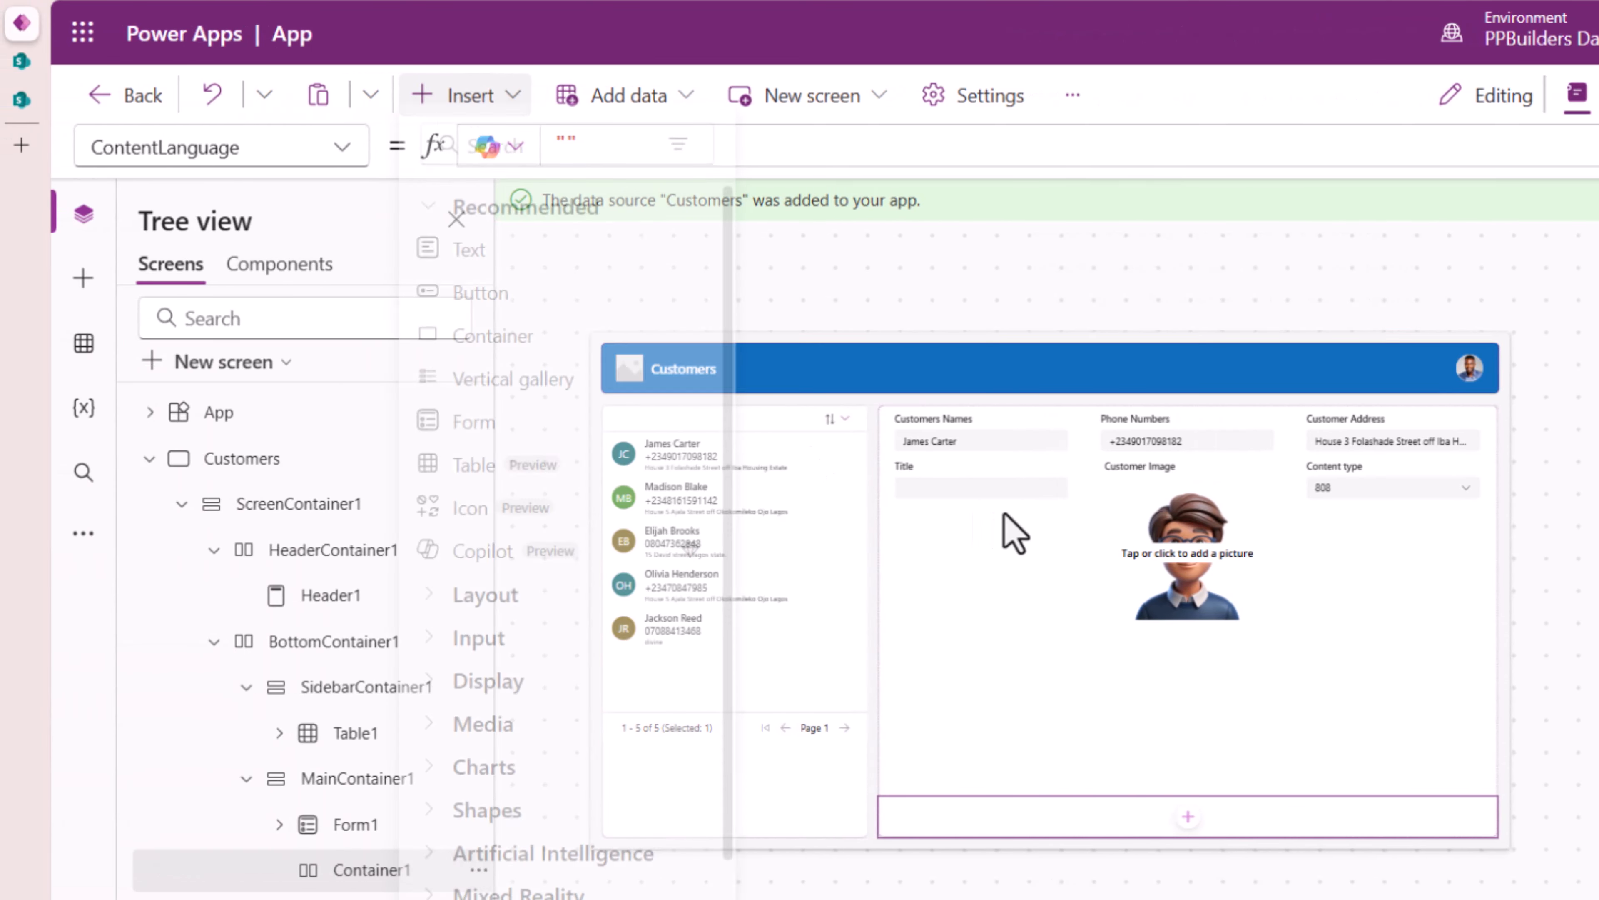
pyautogui.write('button')
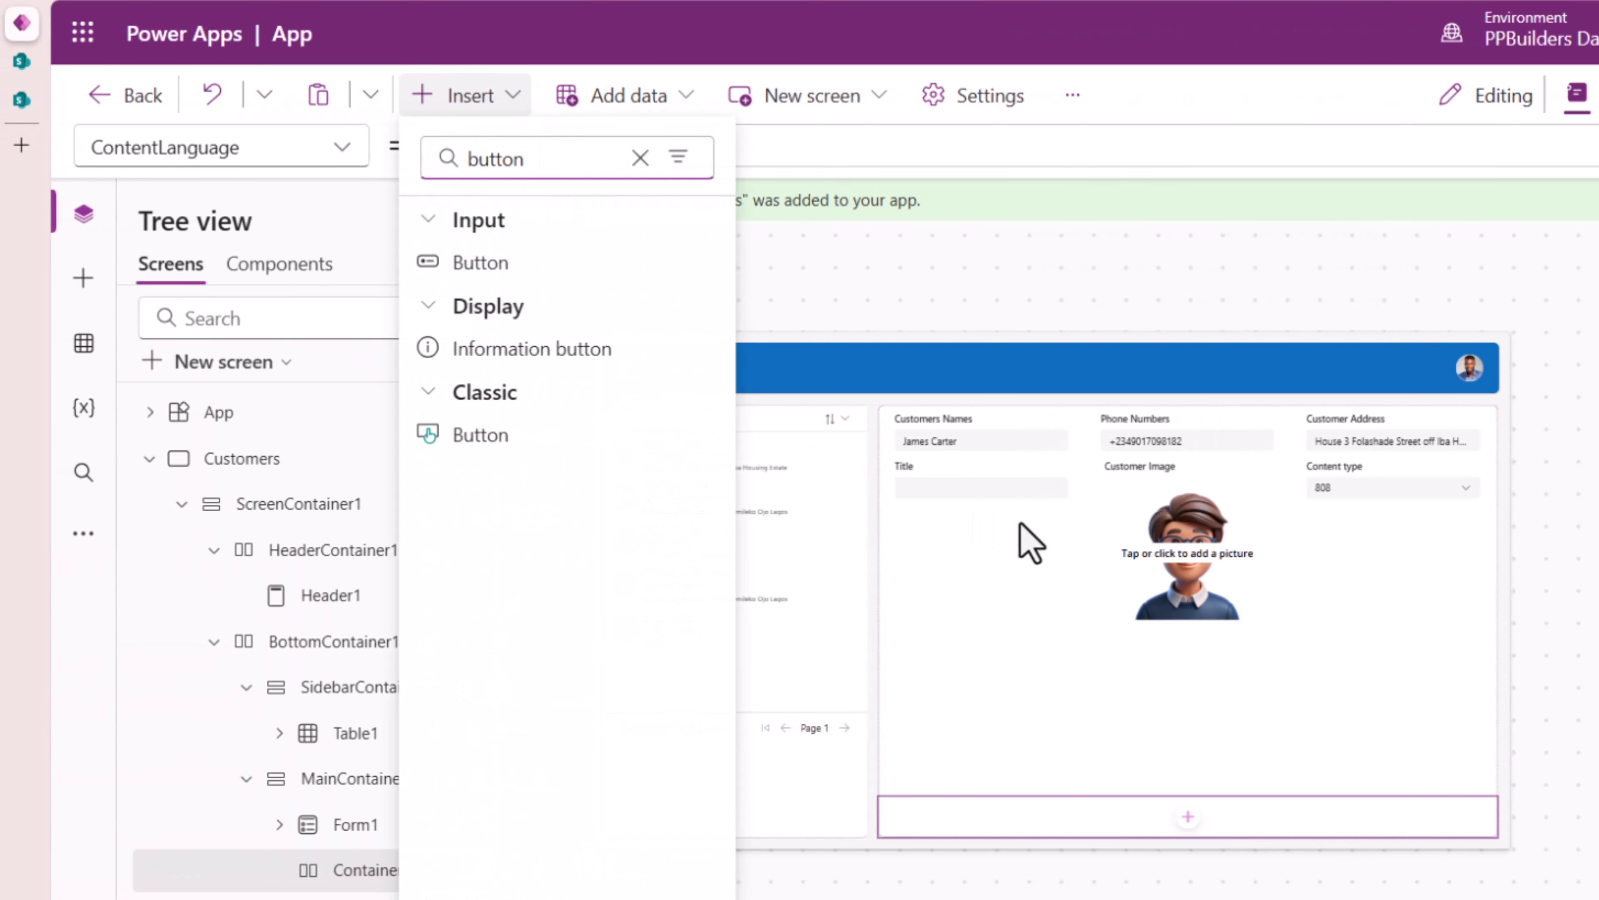
pyautogui.click(505, 268)
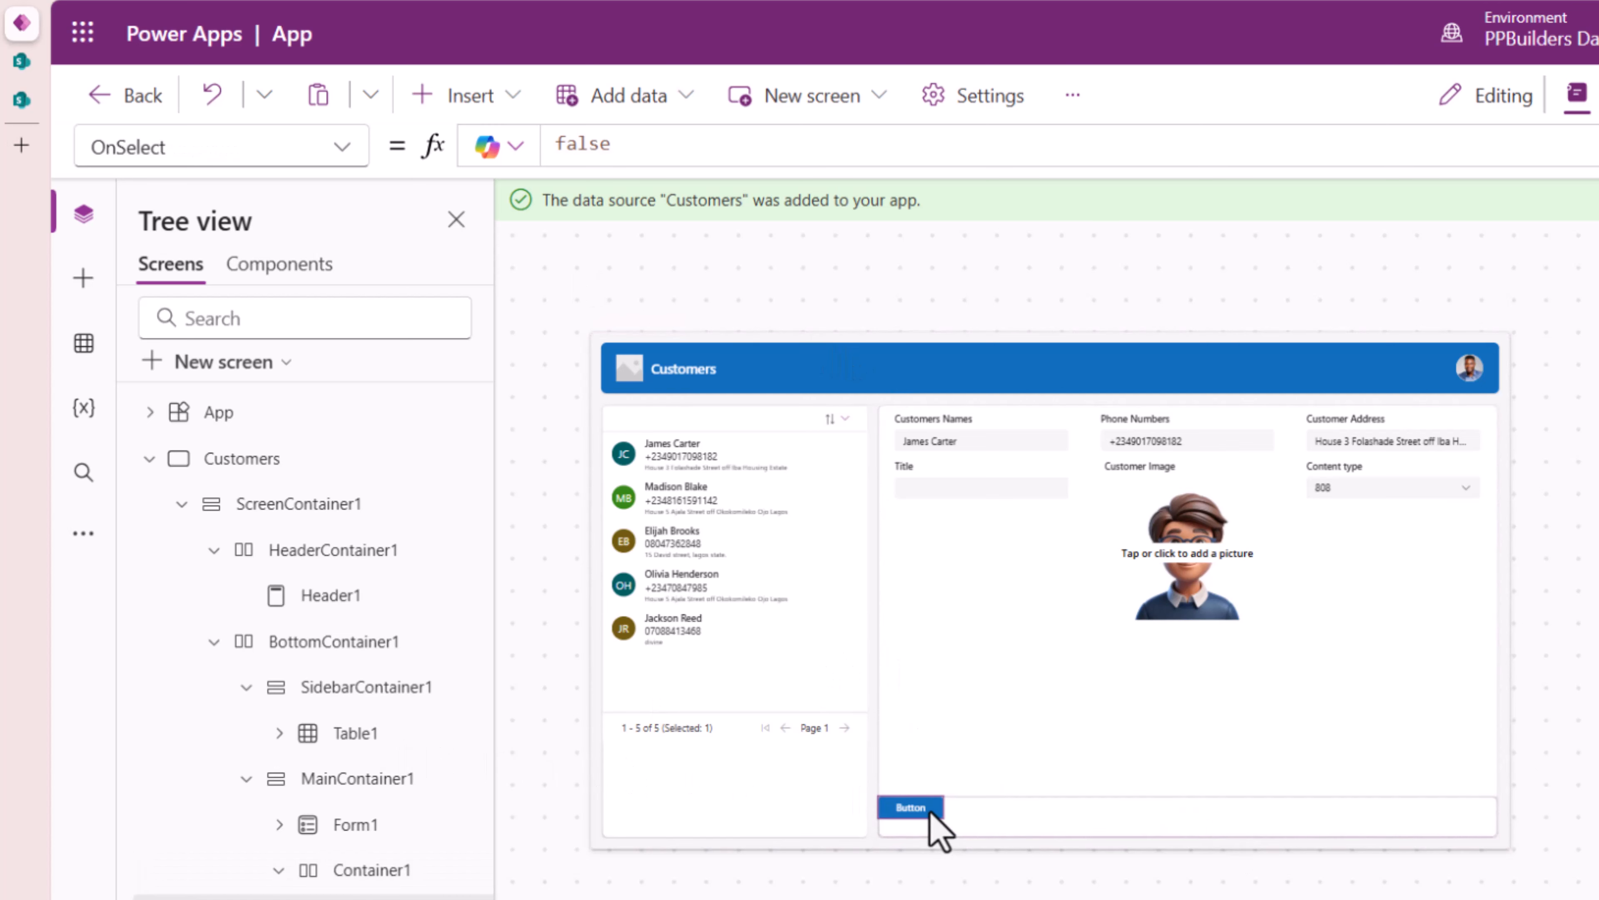
# - Copy the button and paste three more copies into Container1
pyautogui.hotkey('ctrl', 'c')
pyautogui.click(990, 819)
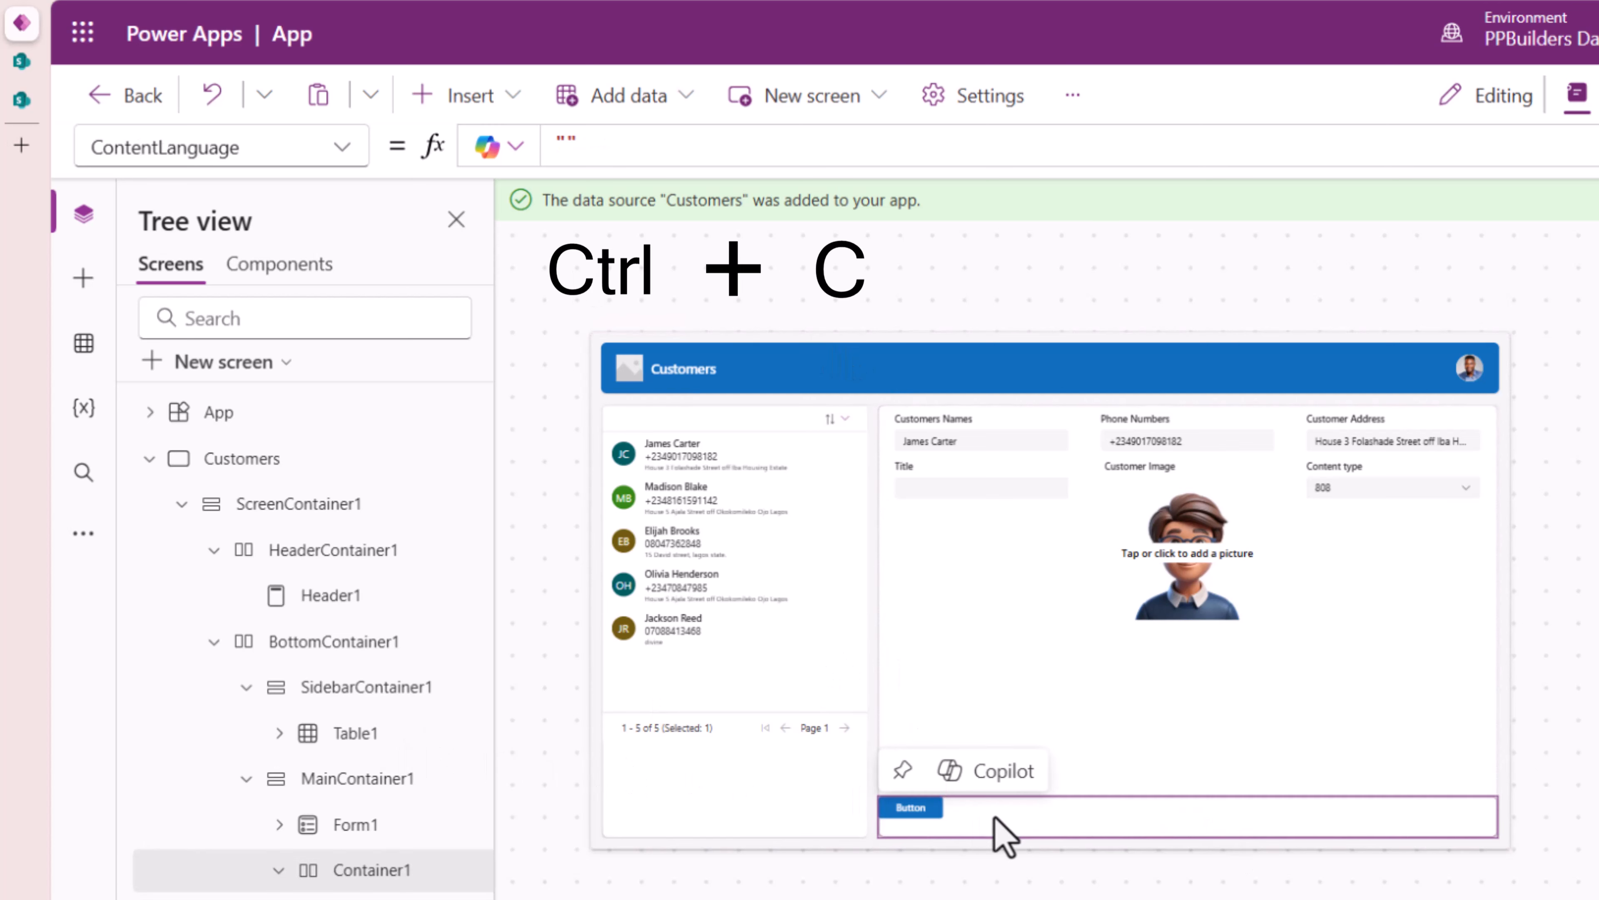
pyautogui.hotkey('ctrl', 'v')
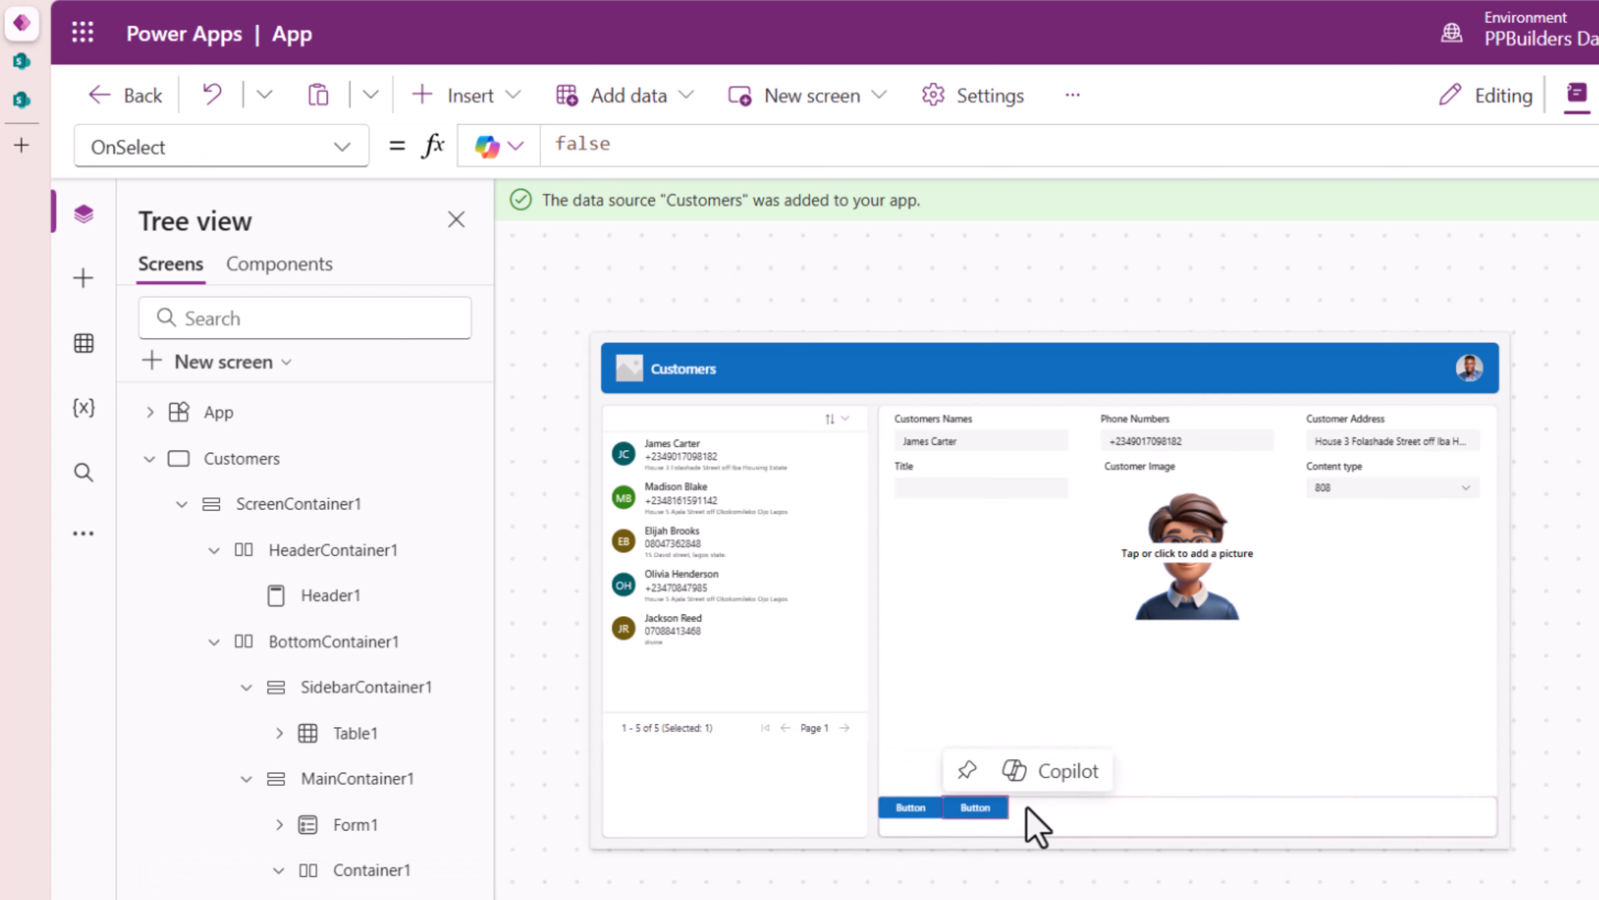
pyautogui.click(1127, 825)
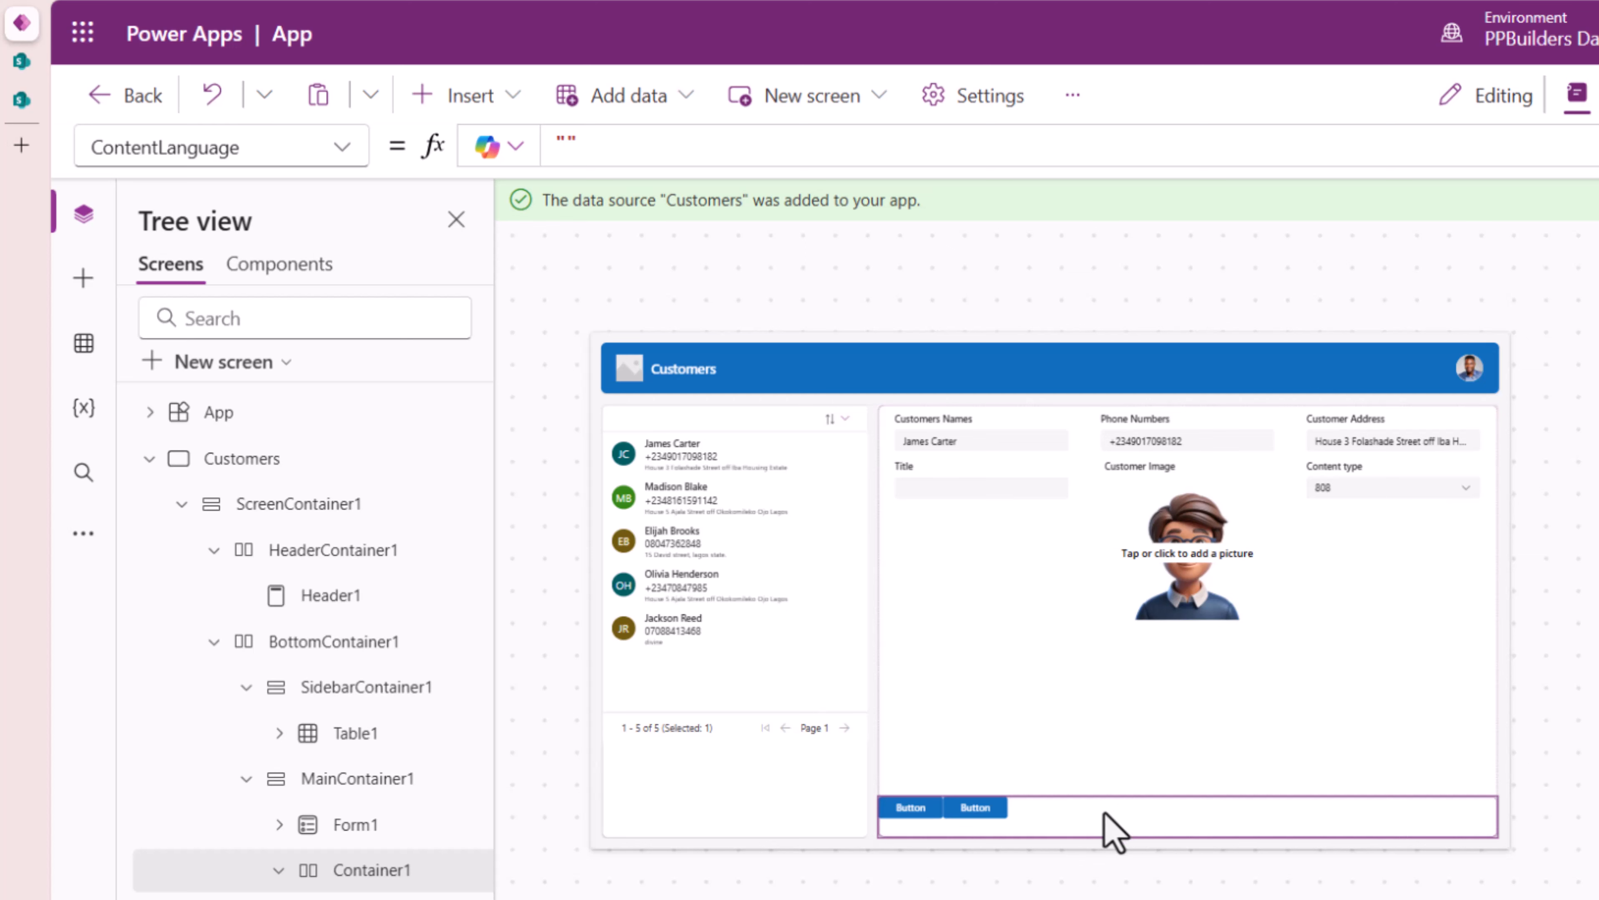
pyautogui.hotkey('ctrl', 'v')
pyautogui.click(1099, 831)
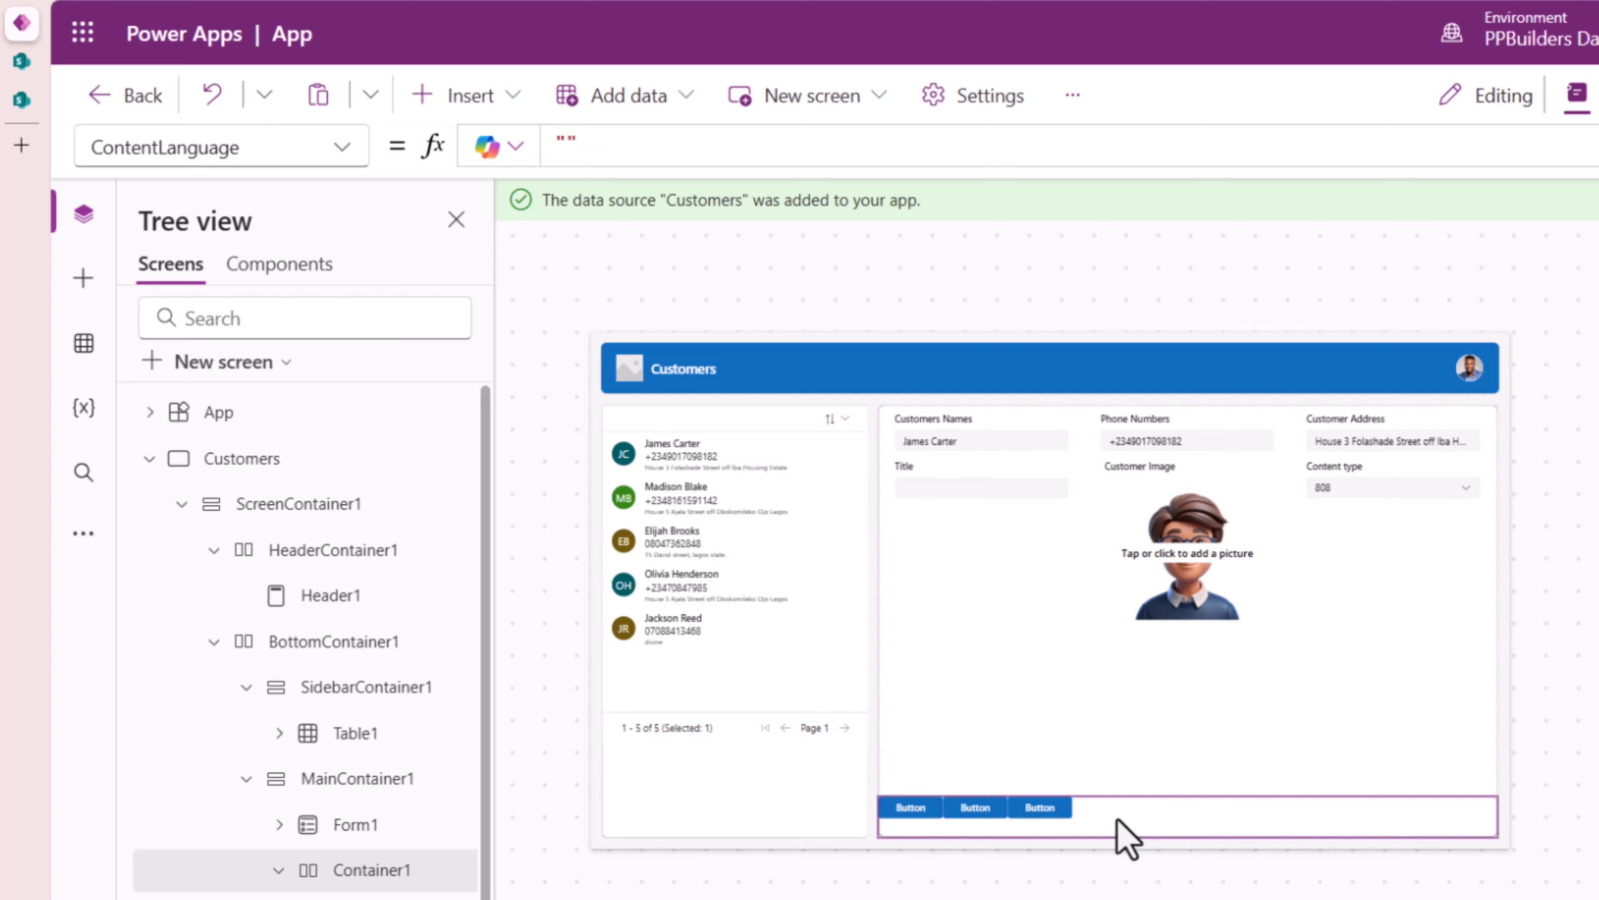
pyautogui.hotkey('ctrl', 'v')
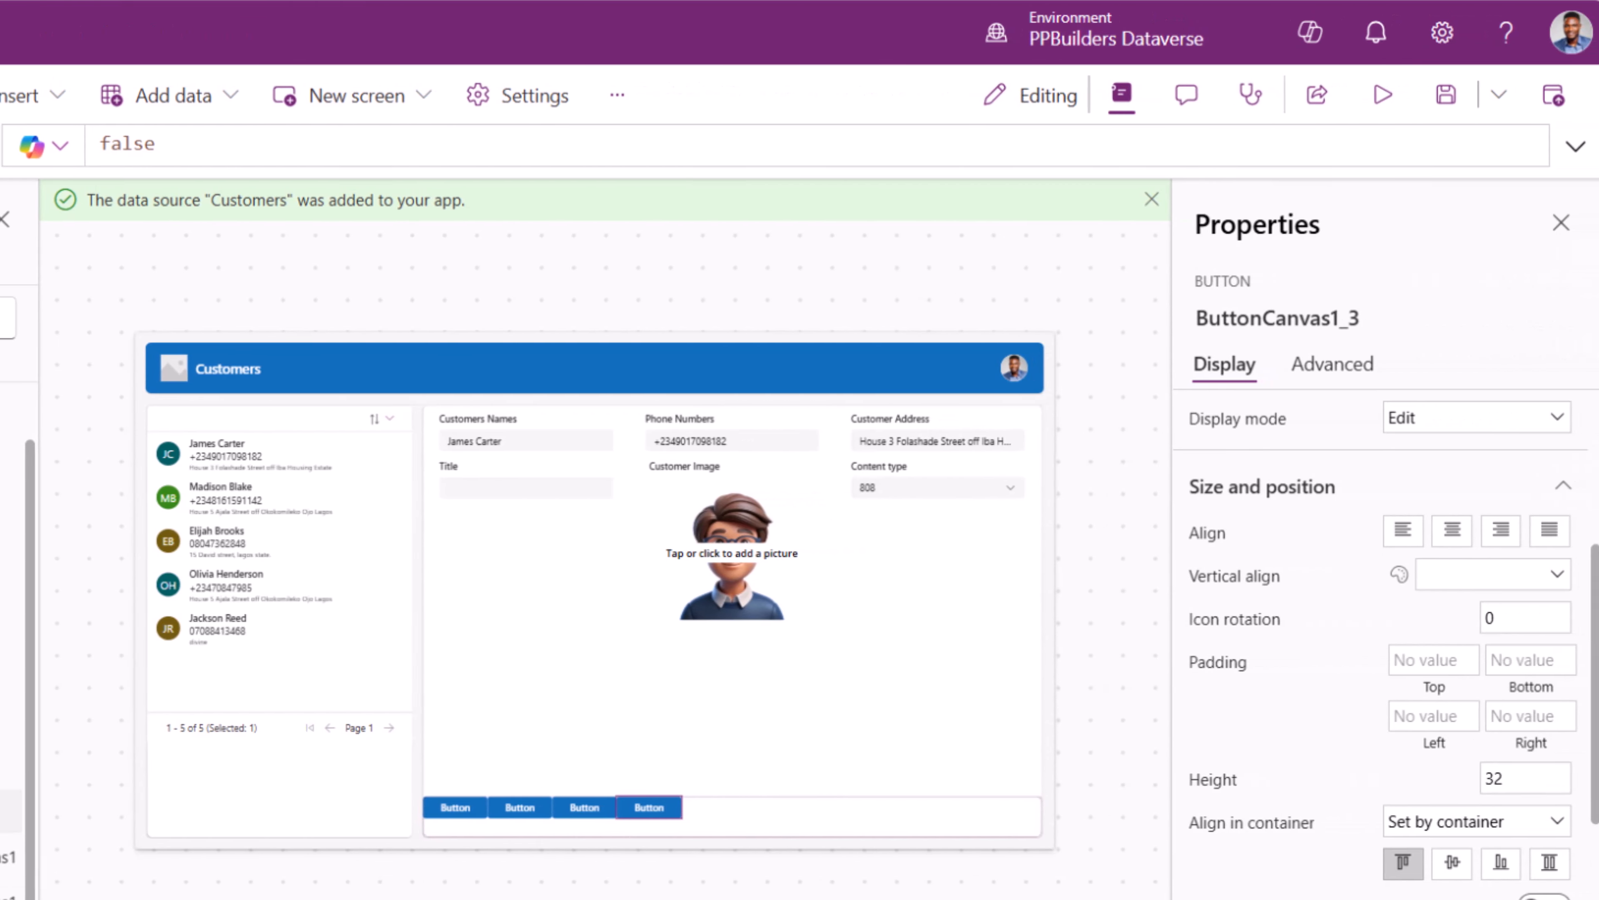
# - Set Container1's horizontal justify to End with right padding 20
pyautogui.click(368, 811)
pyautogui.scroll(5, 1376, 576)
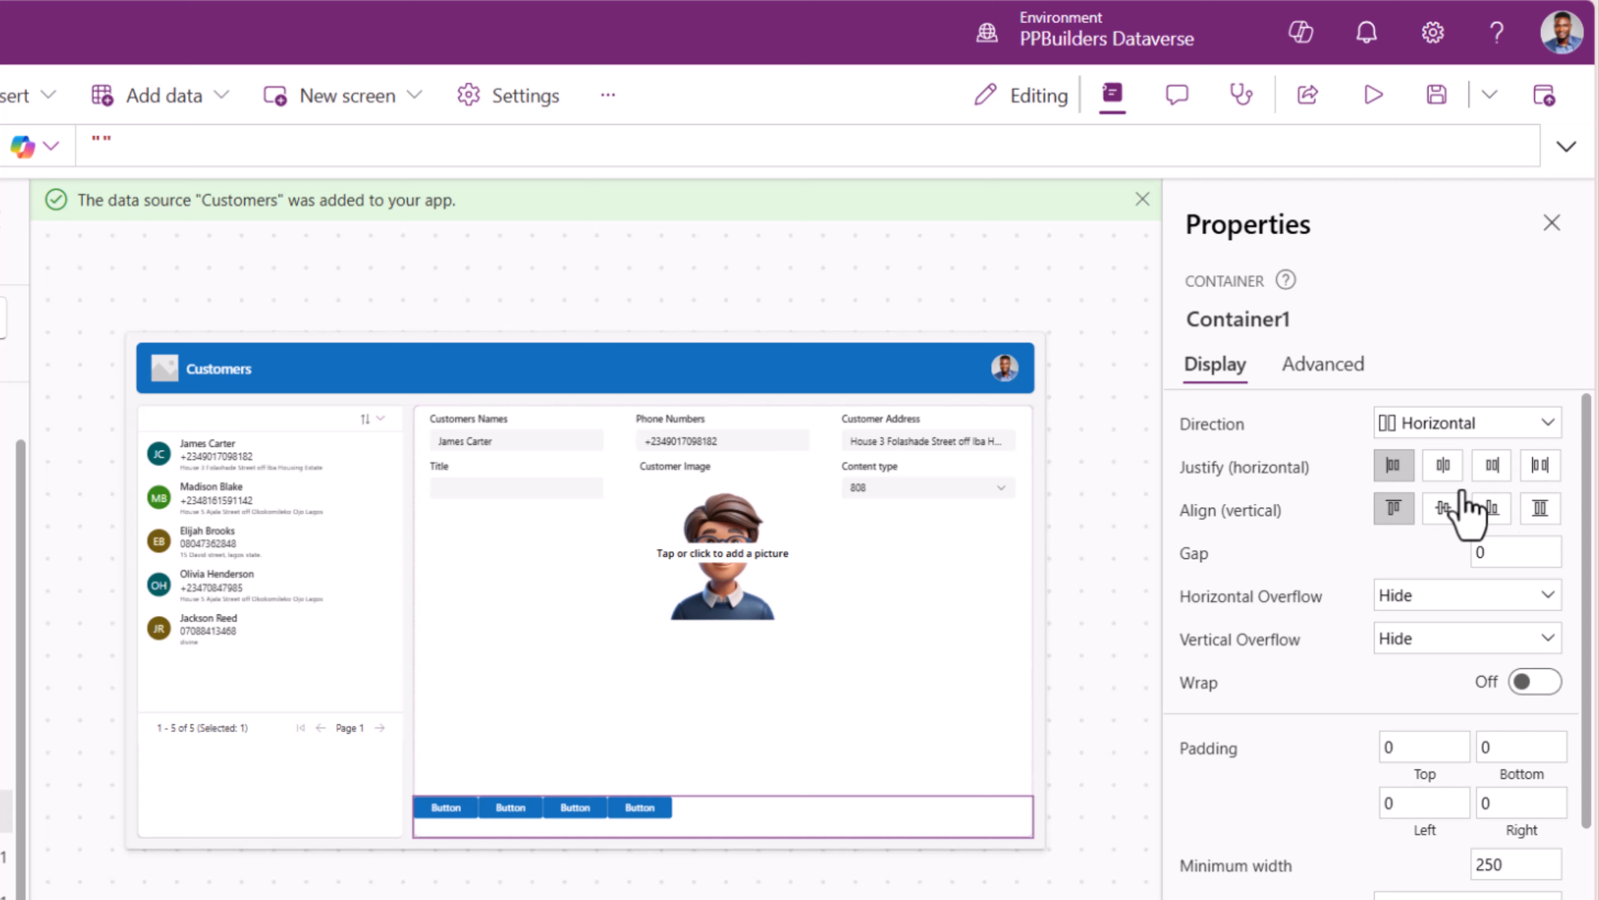
pyautogui.click(1492, 466)
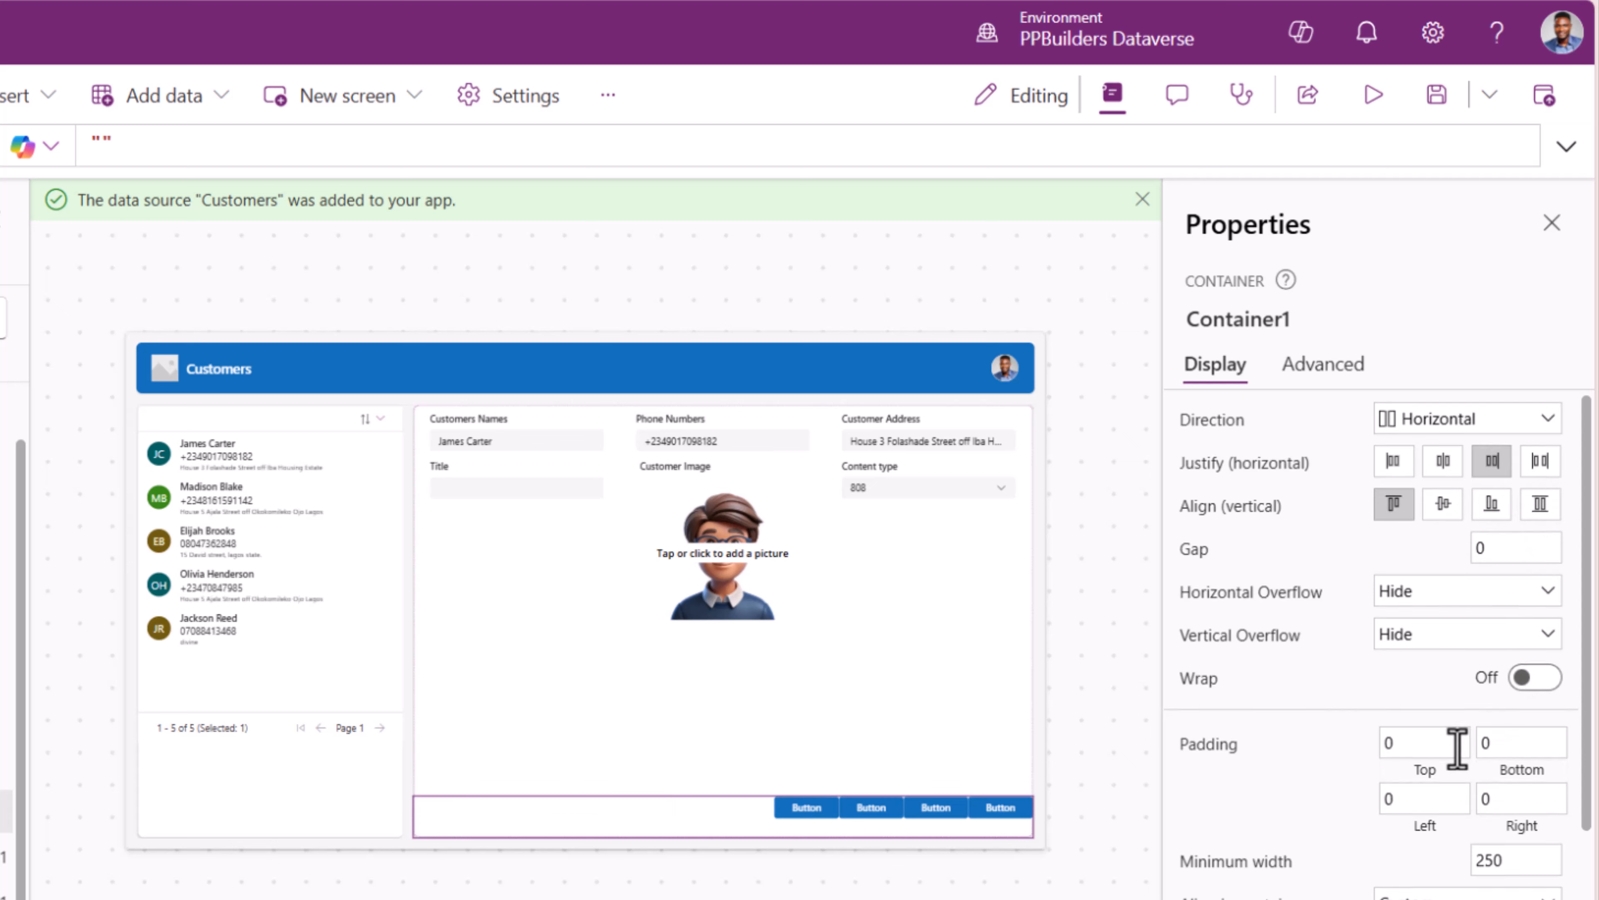
pyautogui.scroll(-3, 1456, 750)
pyautogui.scroll(-2, 1511, 841)
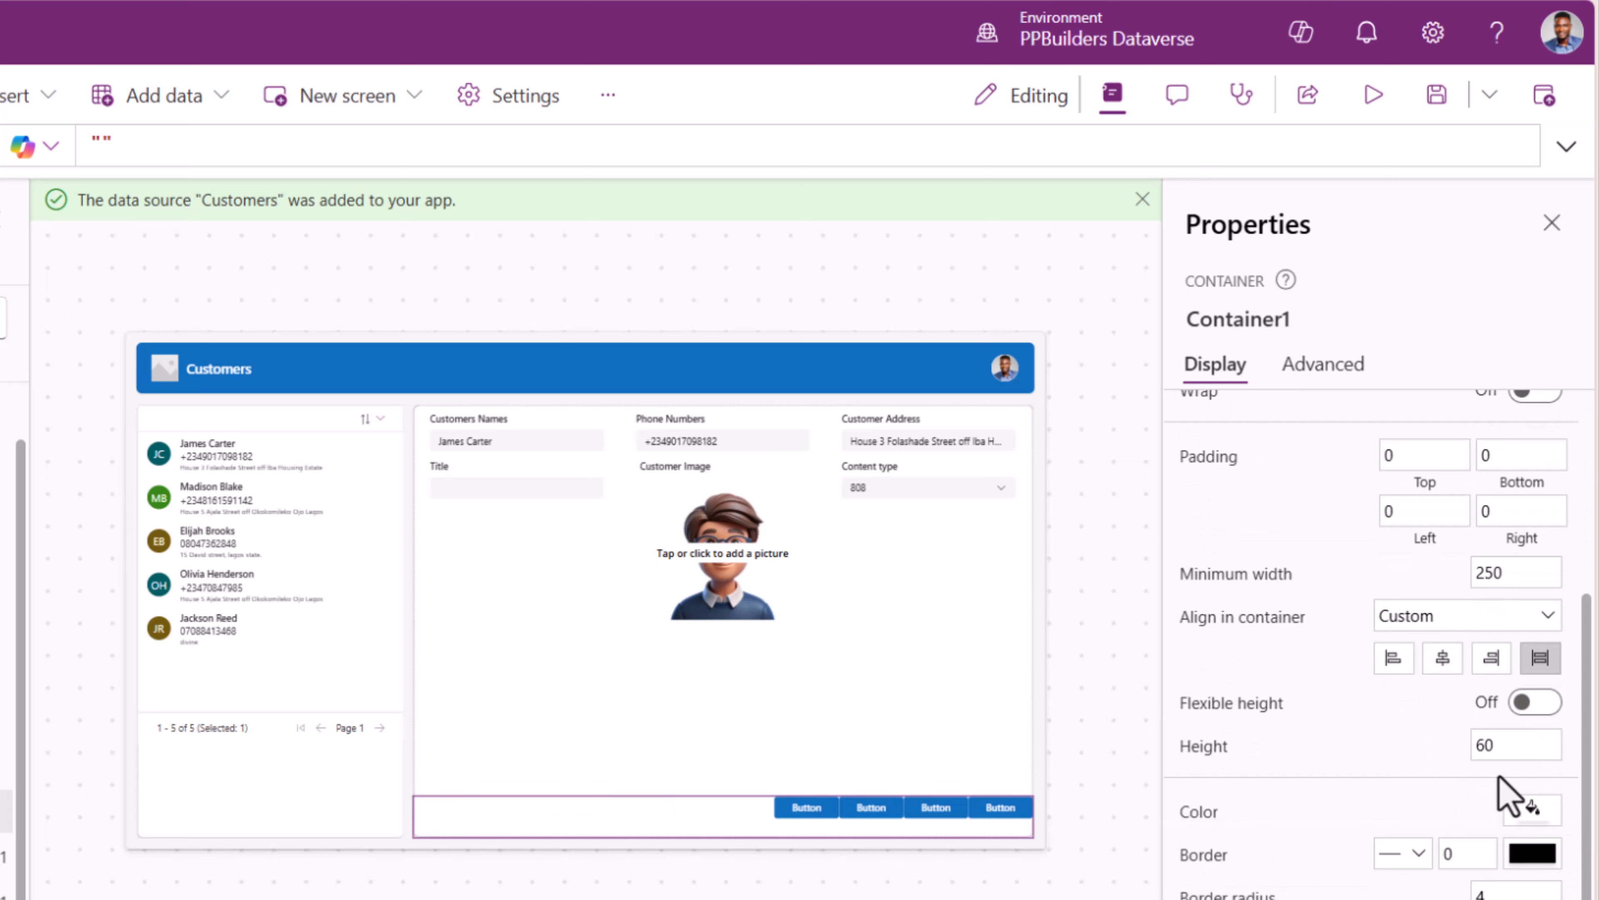
pyautogui.scroll(3, 1505, 781)
pyautogui.click(1521, 690)
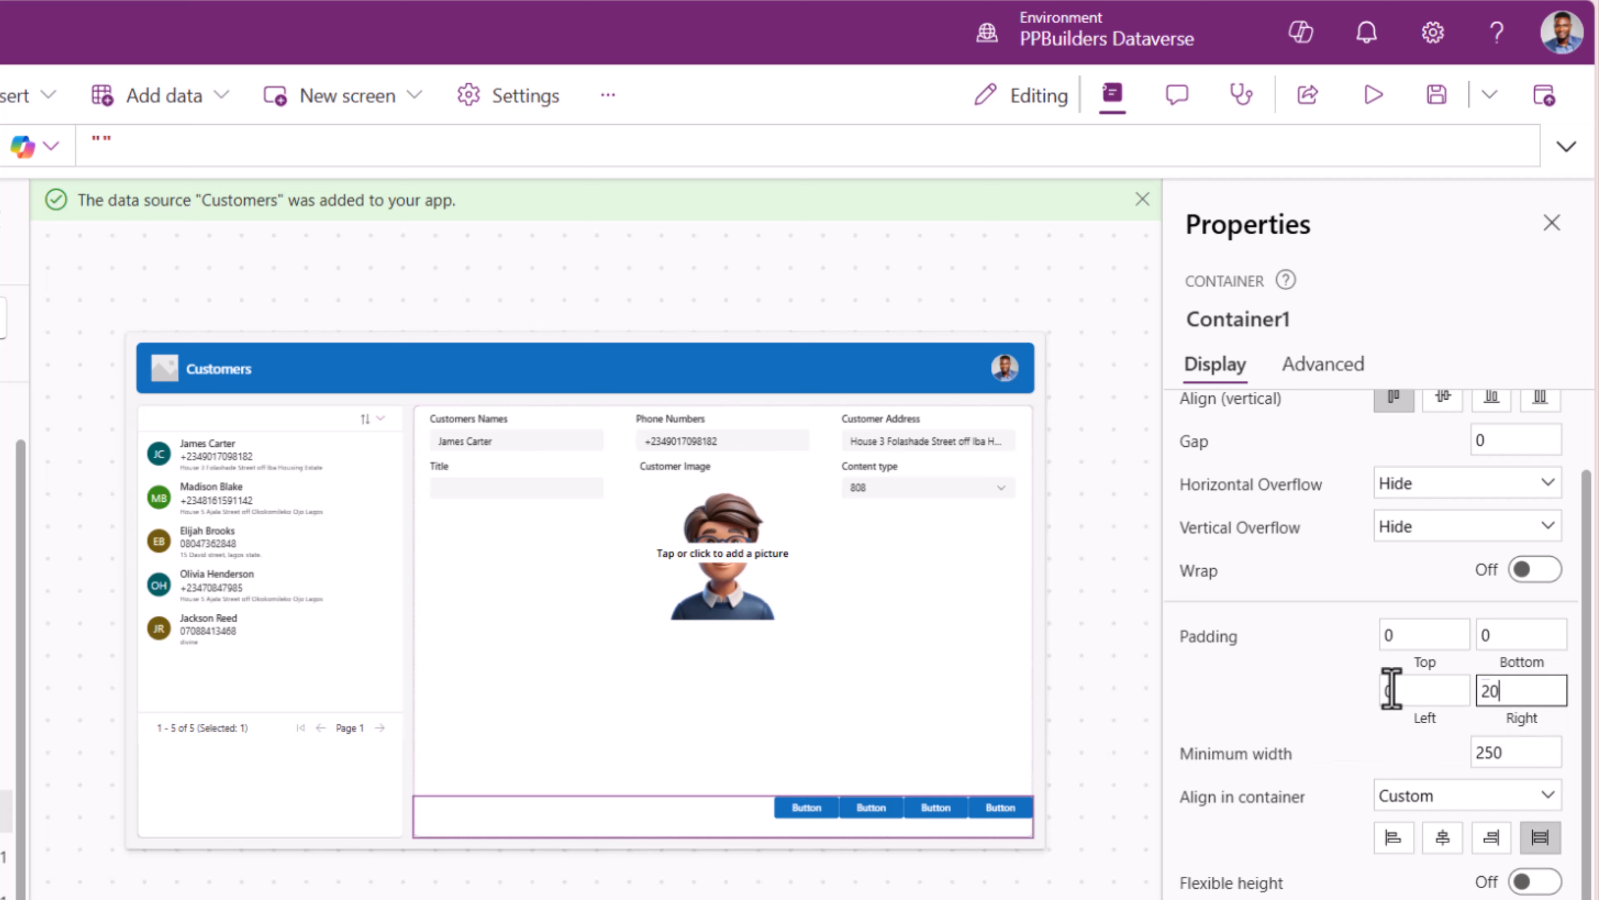
pyautogui.press('Tab')
# - Give Container1 a gap of 10 and centre its buttons vertically
pyautogui.scroll(2, 1364, 700)
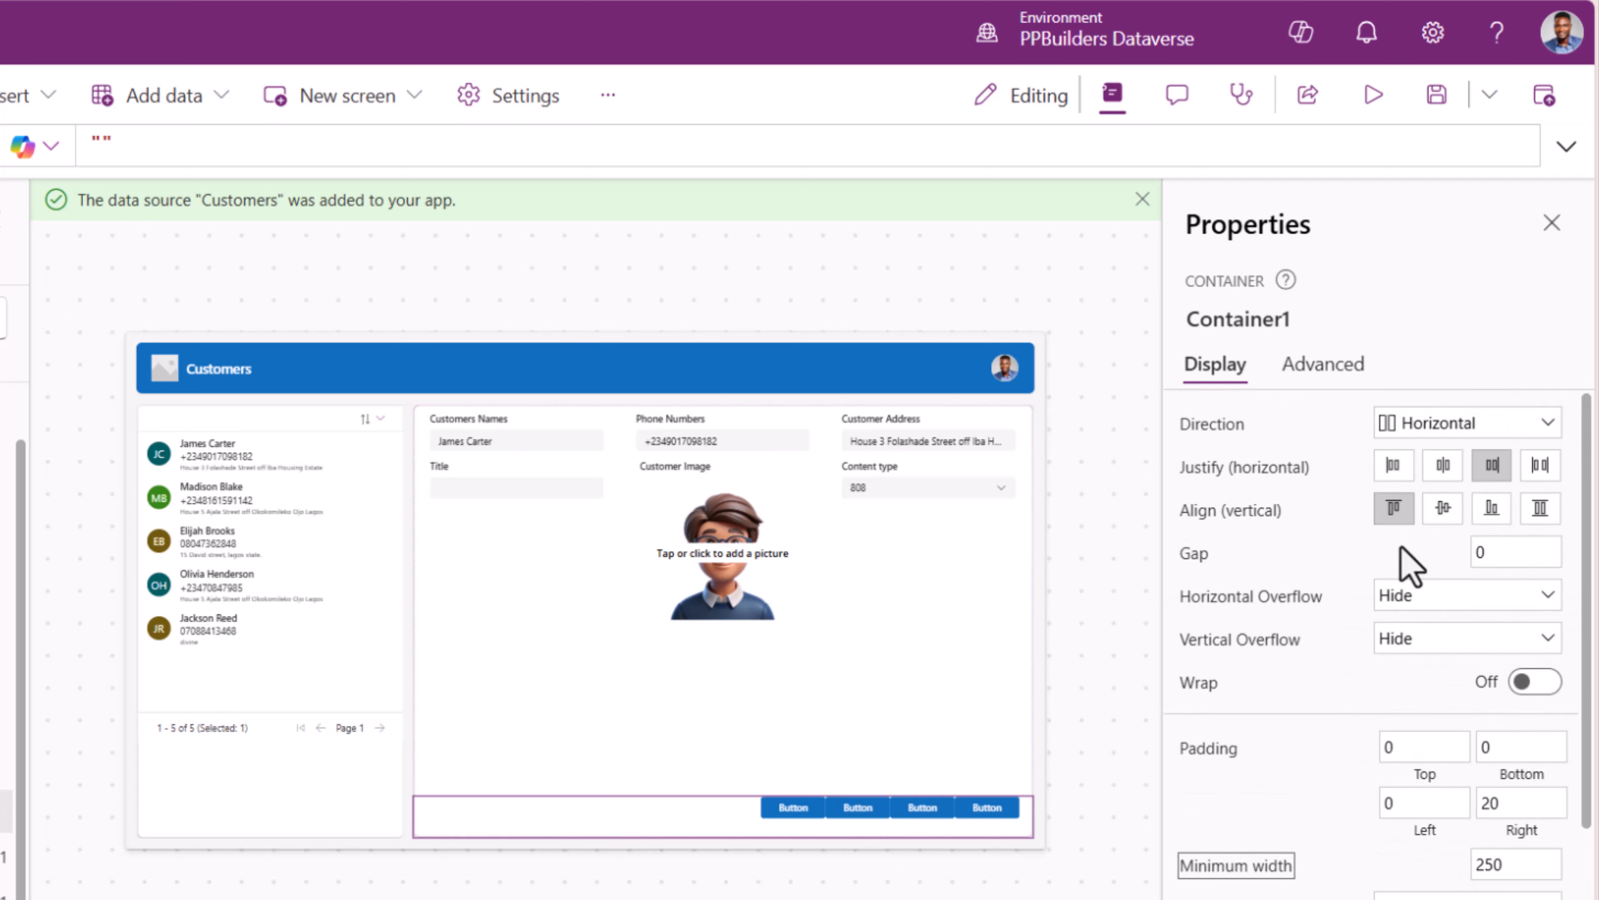
pyautogui.click(1400, 547)
pyautogui.write('10')
pyautogui.press('Tab')
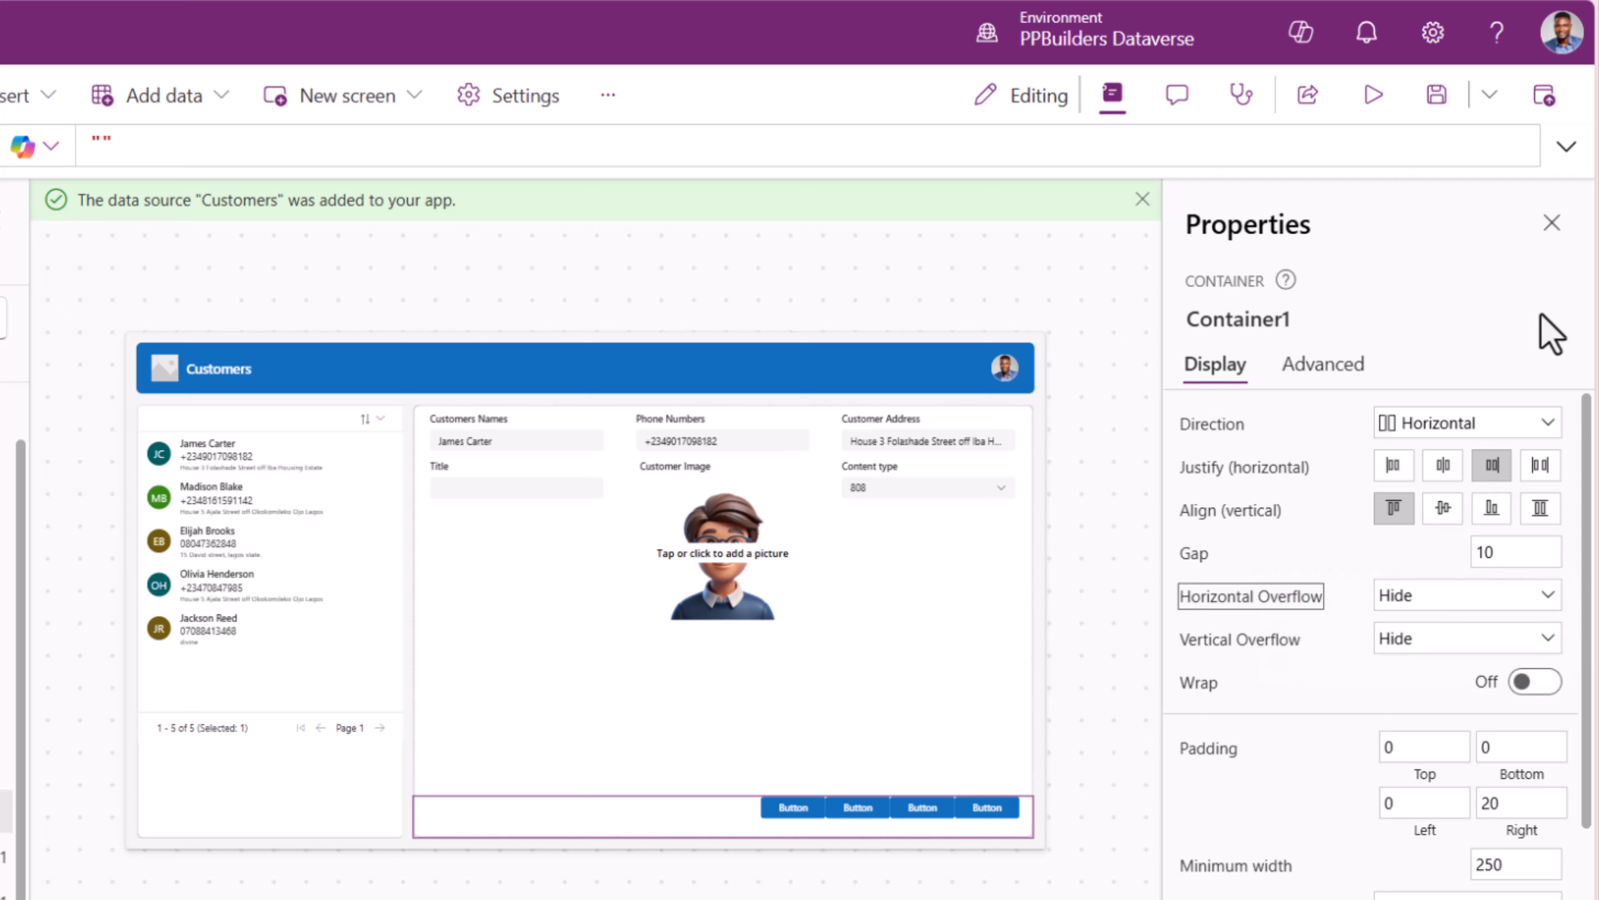
pyautogui.click(1443, 508)
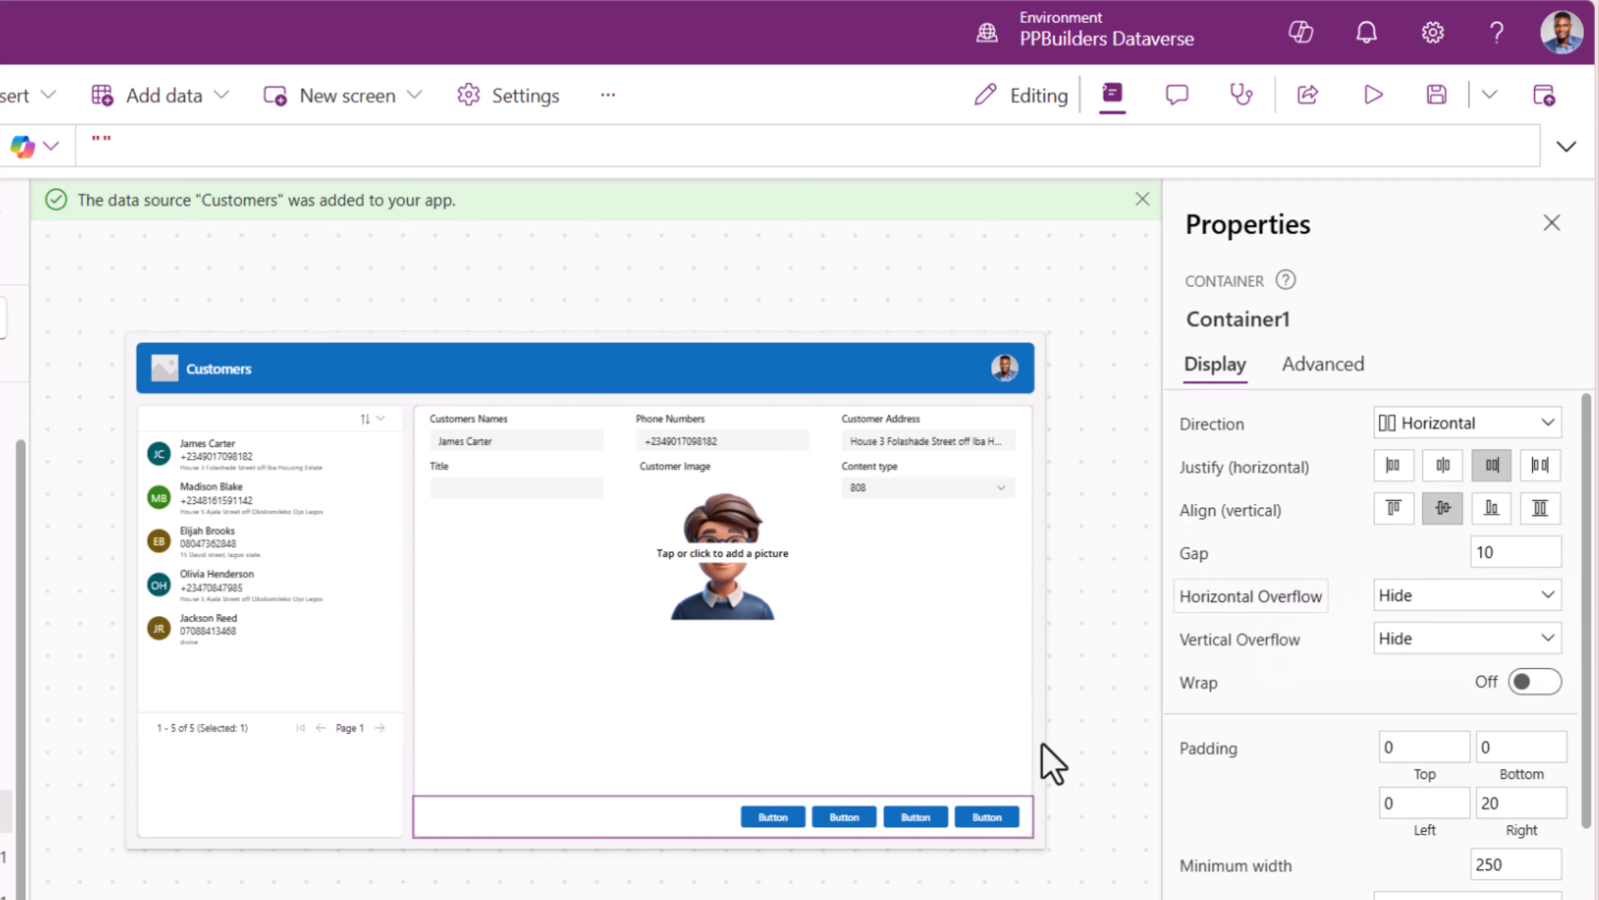
# - Label the first button New and give it the Add plus icon
pyautogui.click(991, 767)
pyautogui.click(763, 821)
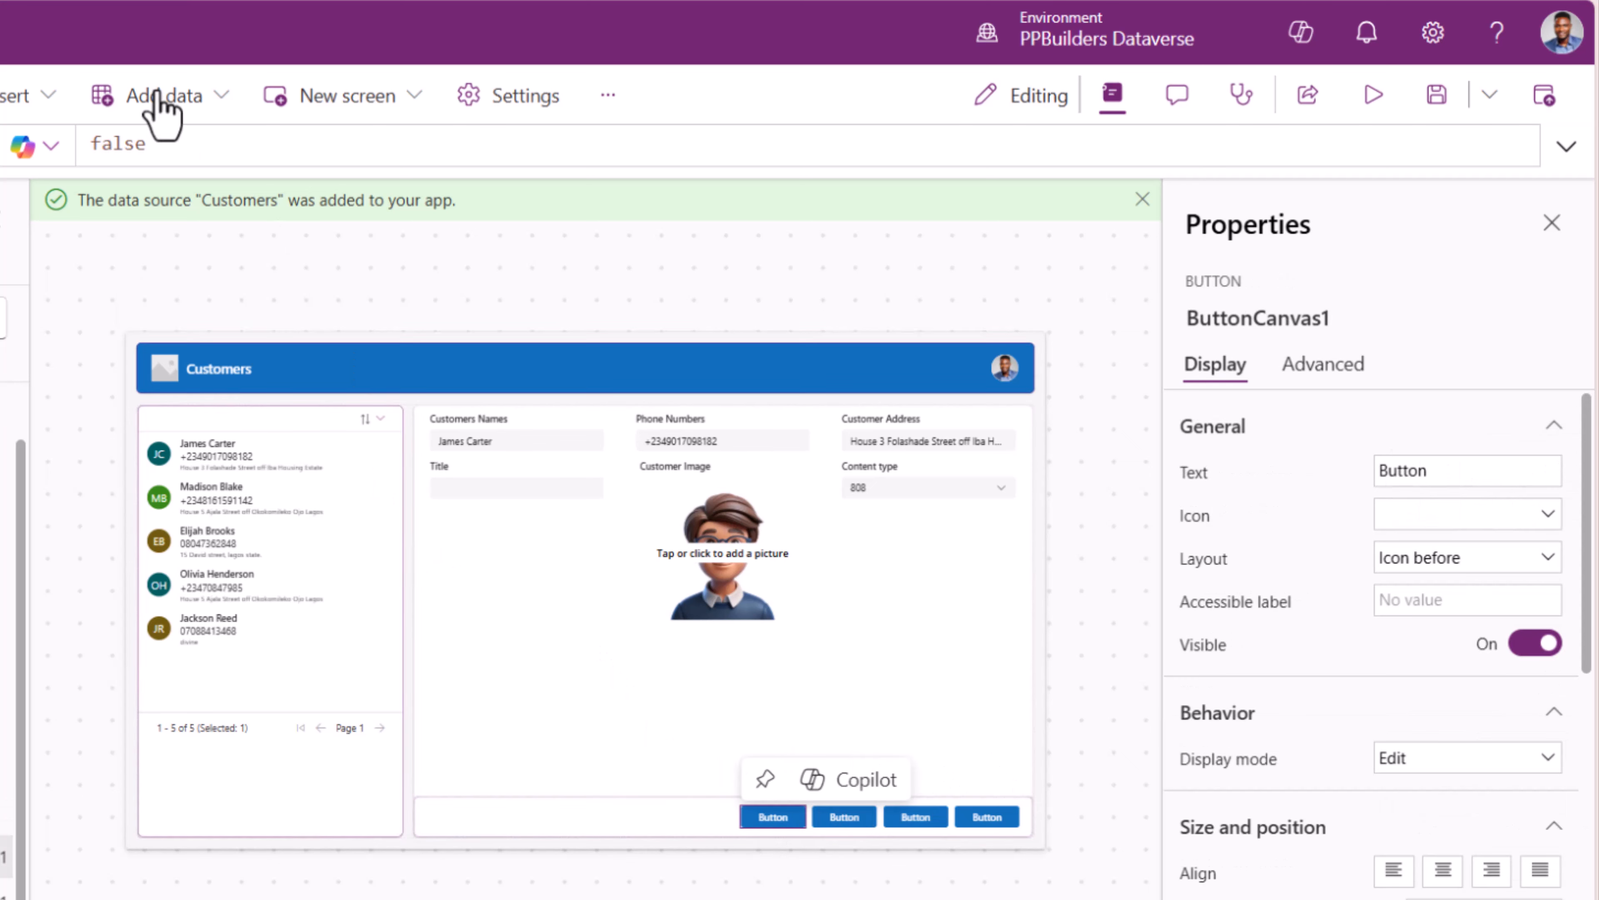
pyautogui.doubleClick(1451, 469)
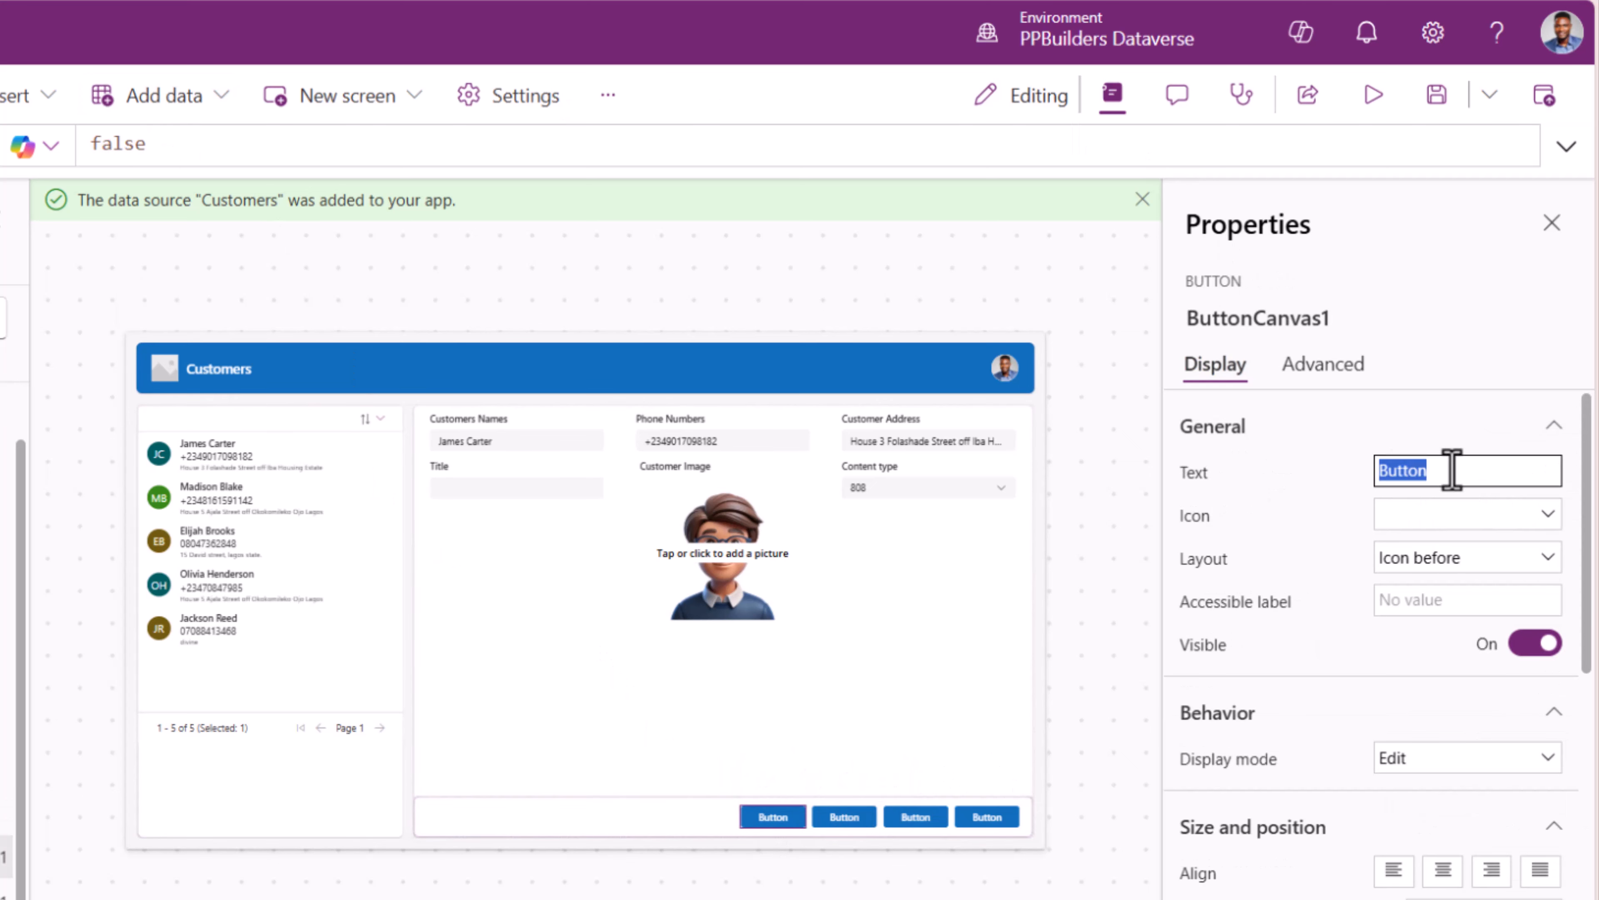
pyautogui.click(1406, 528)
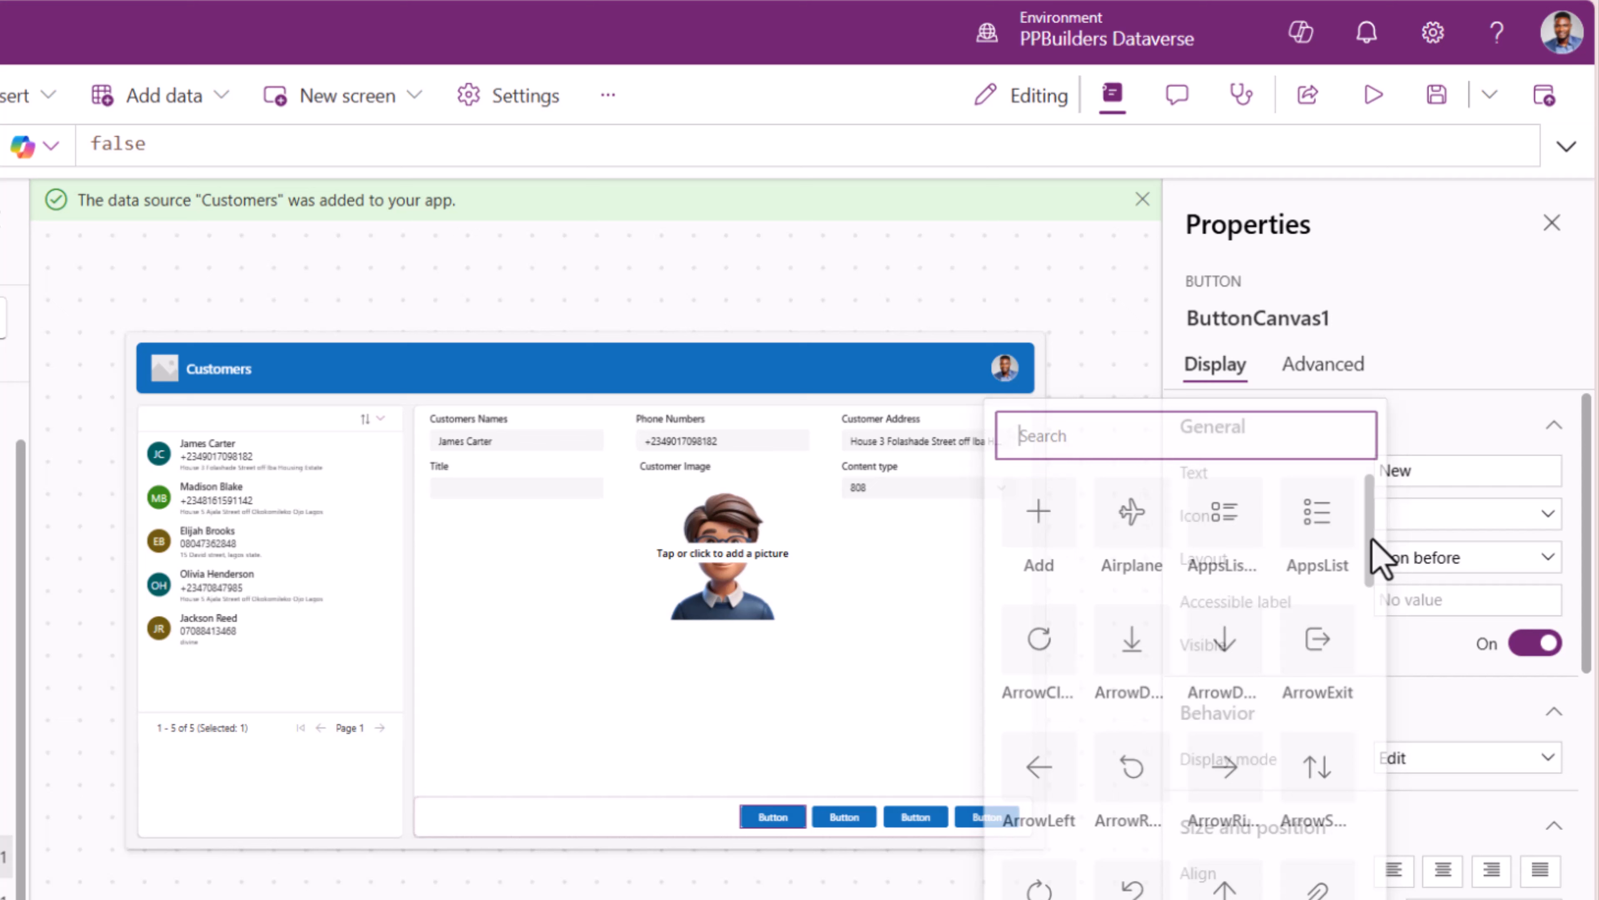
pyautogui.click(1047, 539)
# - Label the second button Edit with the pencil Edit icon
pyautogui.click(844, 816)
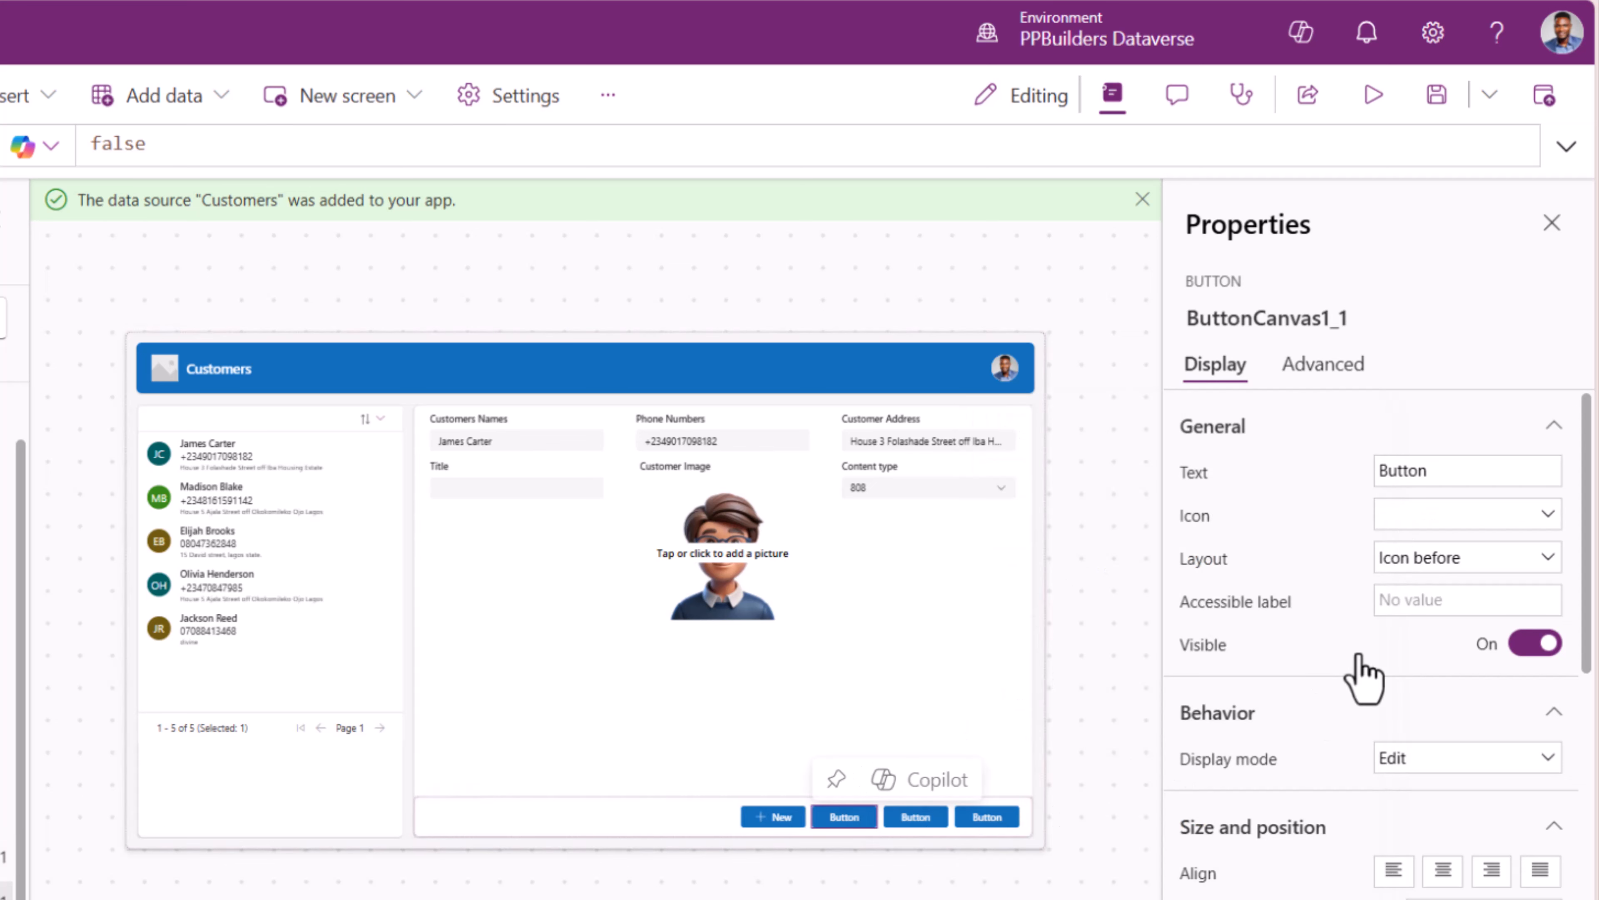
pyautogui.doubleClick(1421, 473)
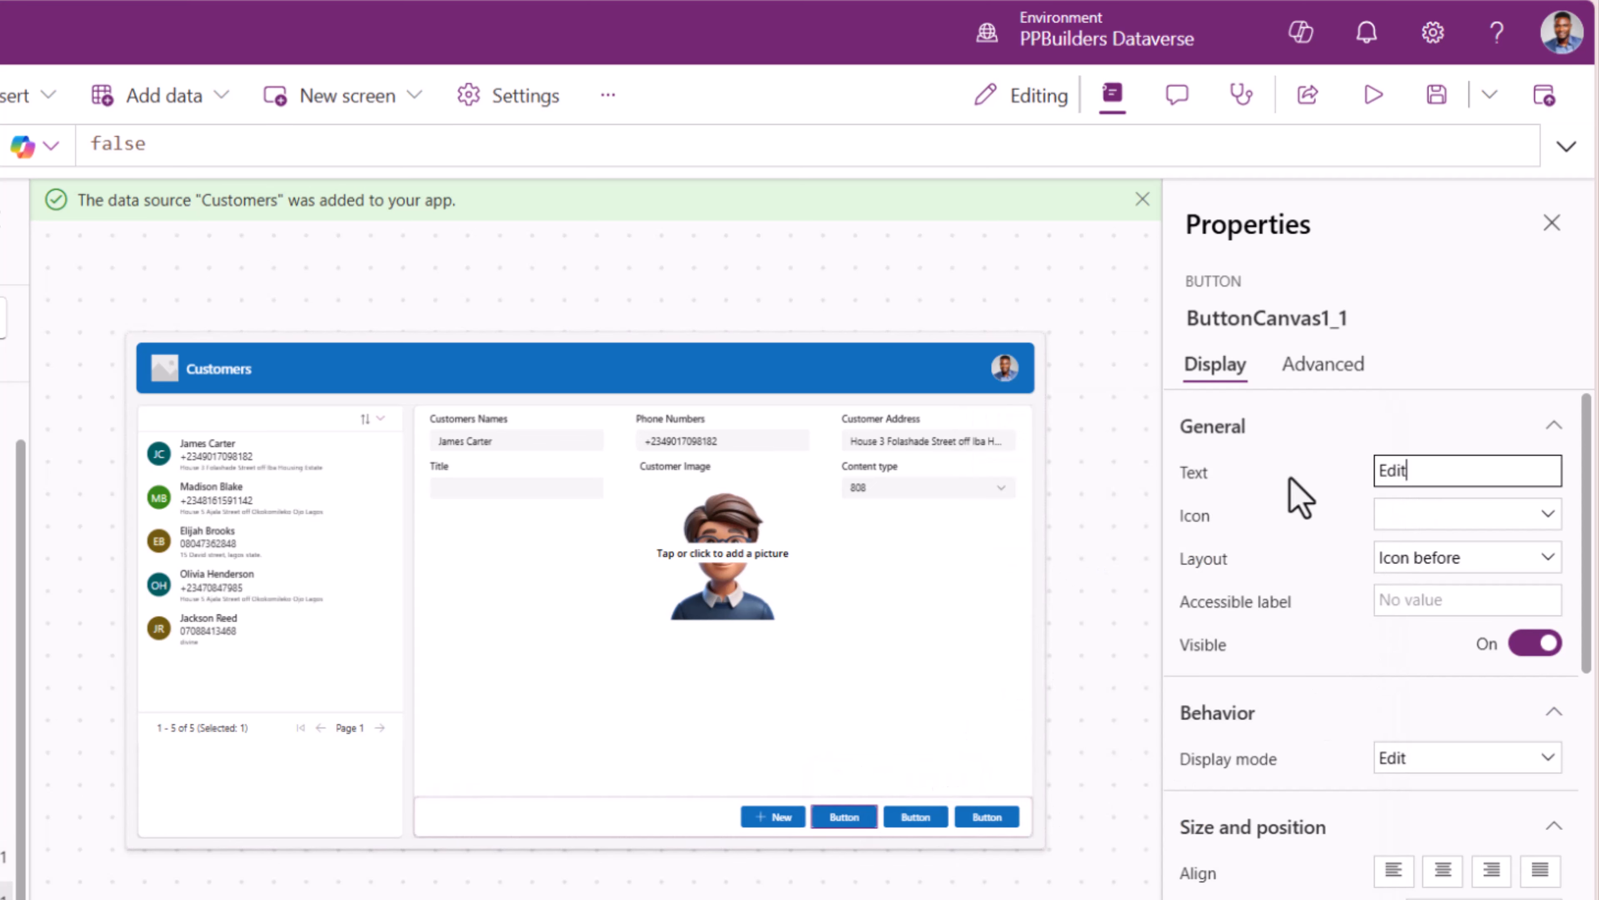
pyautogui.click(1417, 527)
pyautogui.write('ed')
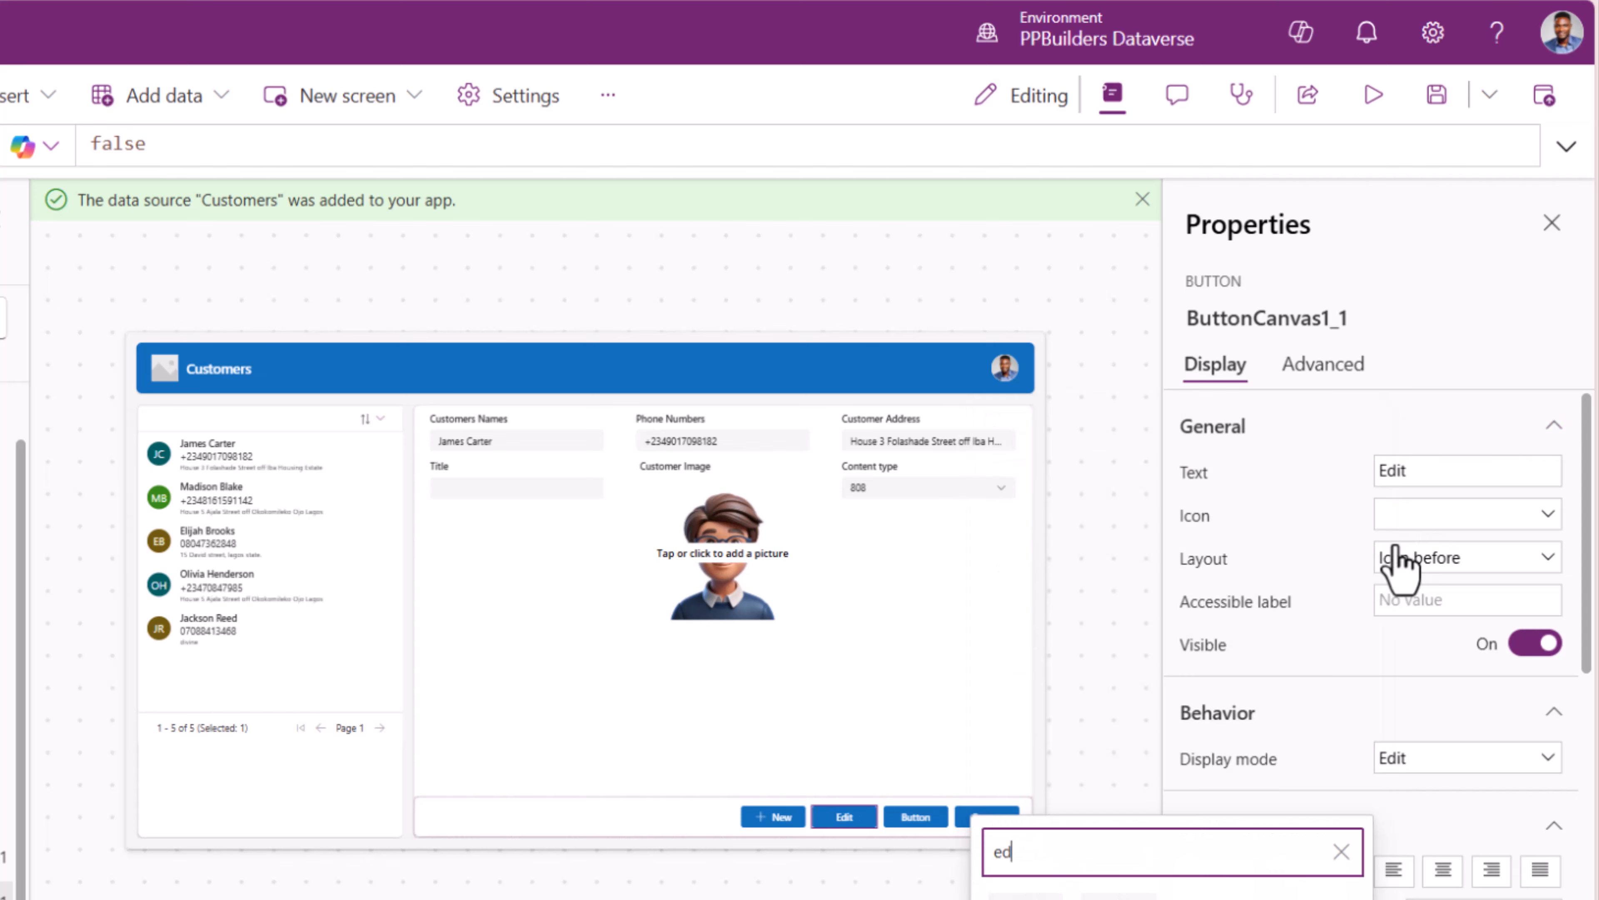
pyautogui.click(1025, 894)
# - Label the third button Delete and give it the trash icon
pyautogui.click(916, 817)
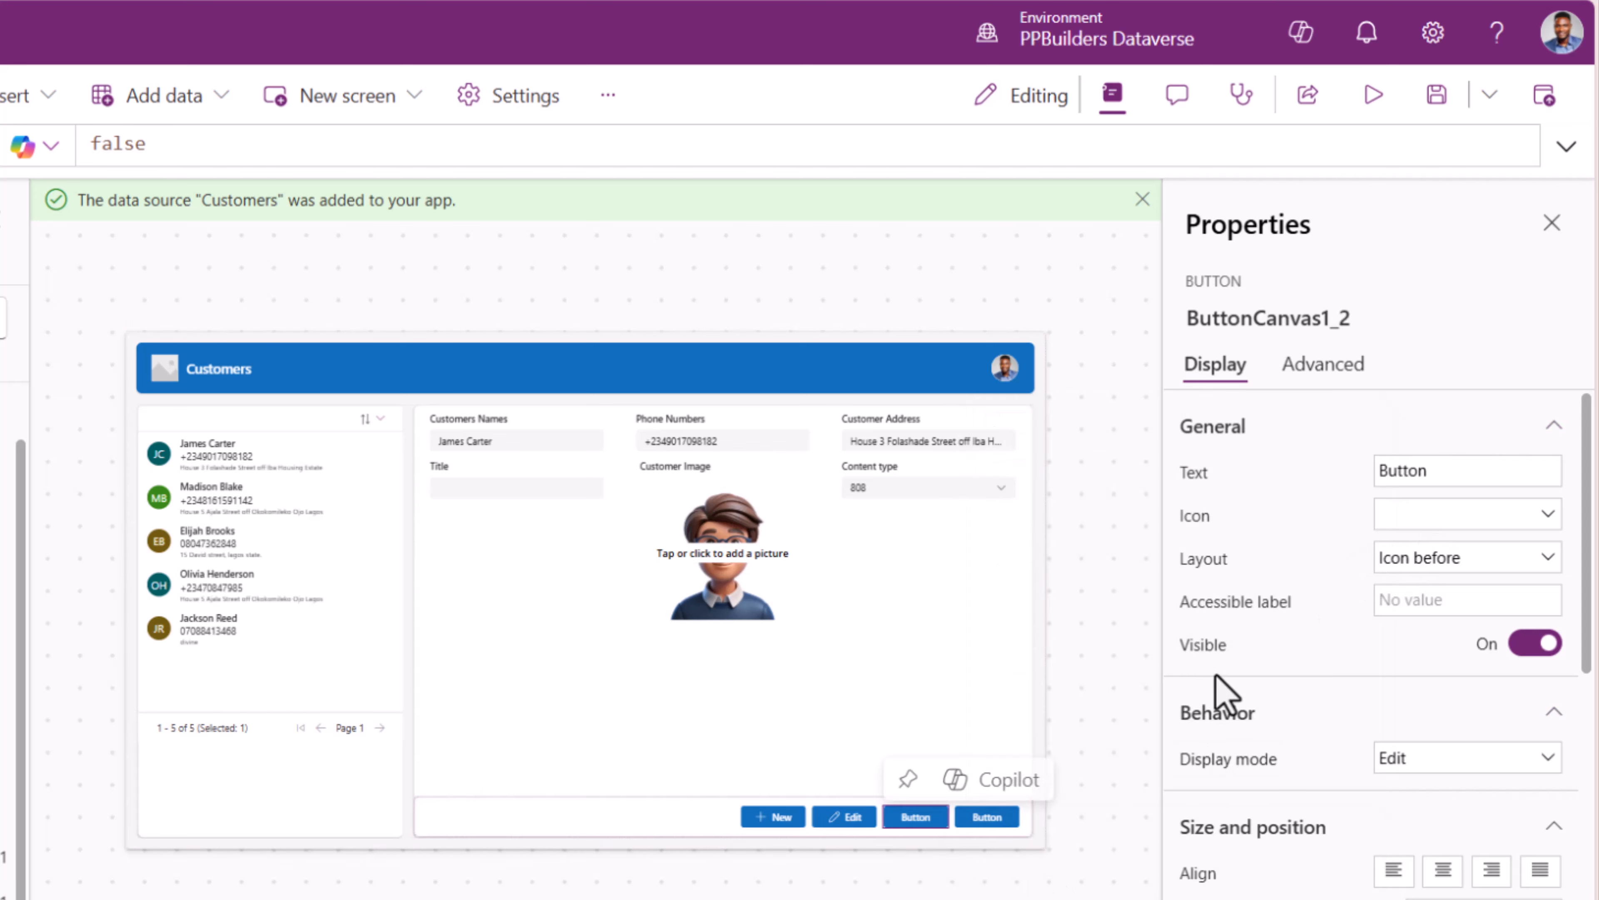
pyautogui.doubleClick(1379, 474)
pyautogui.write('Delete')
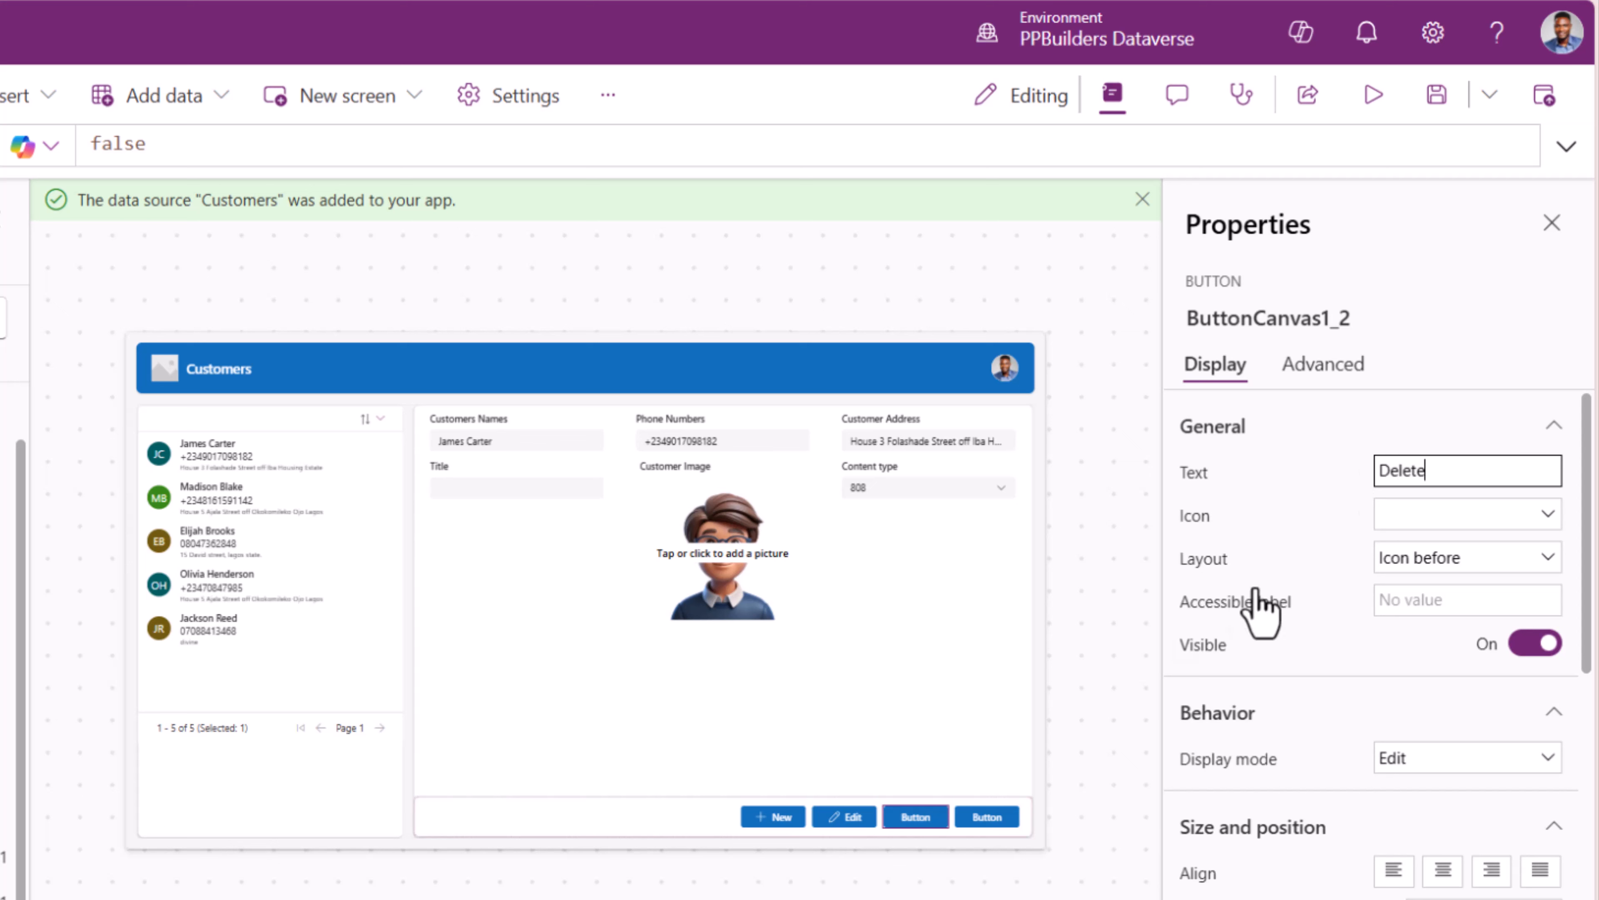
pyautogui.click(1442, 521)
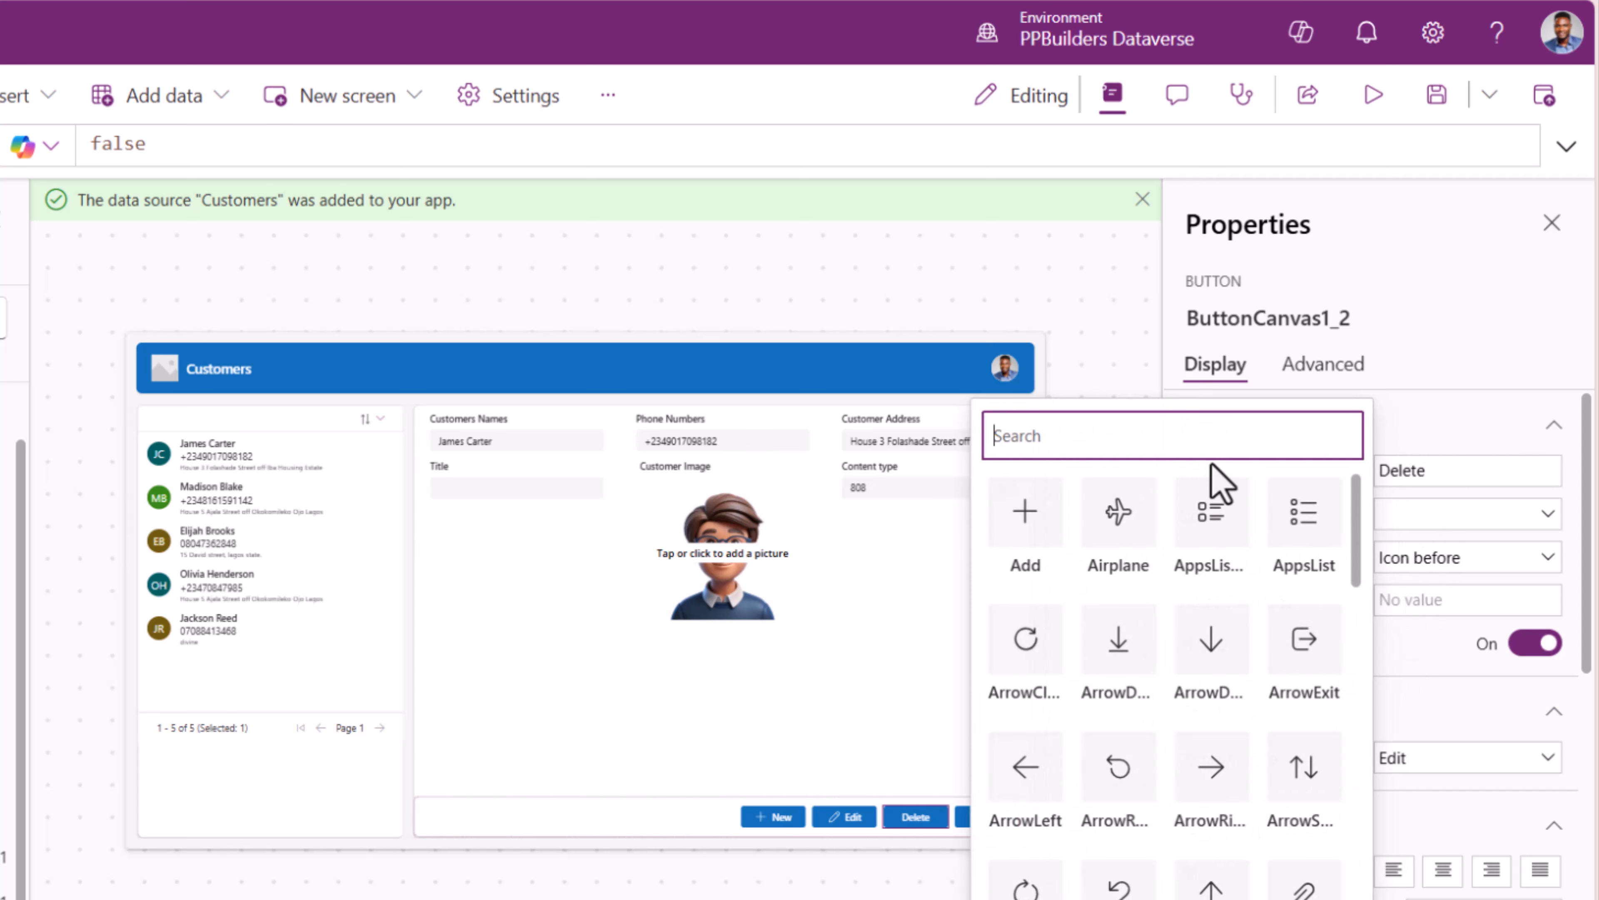
pyautogui.write('de')
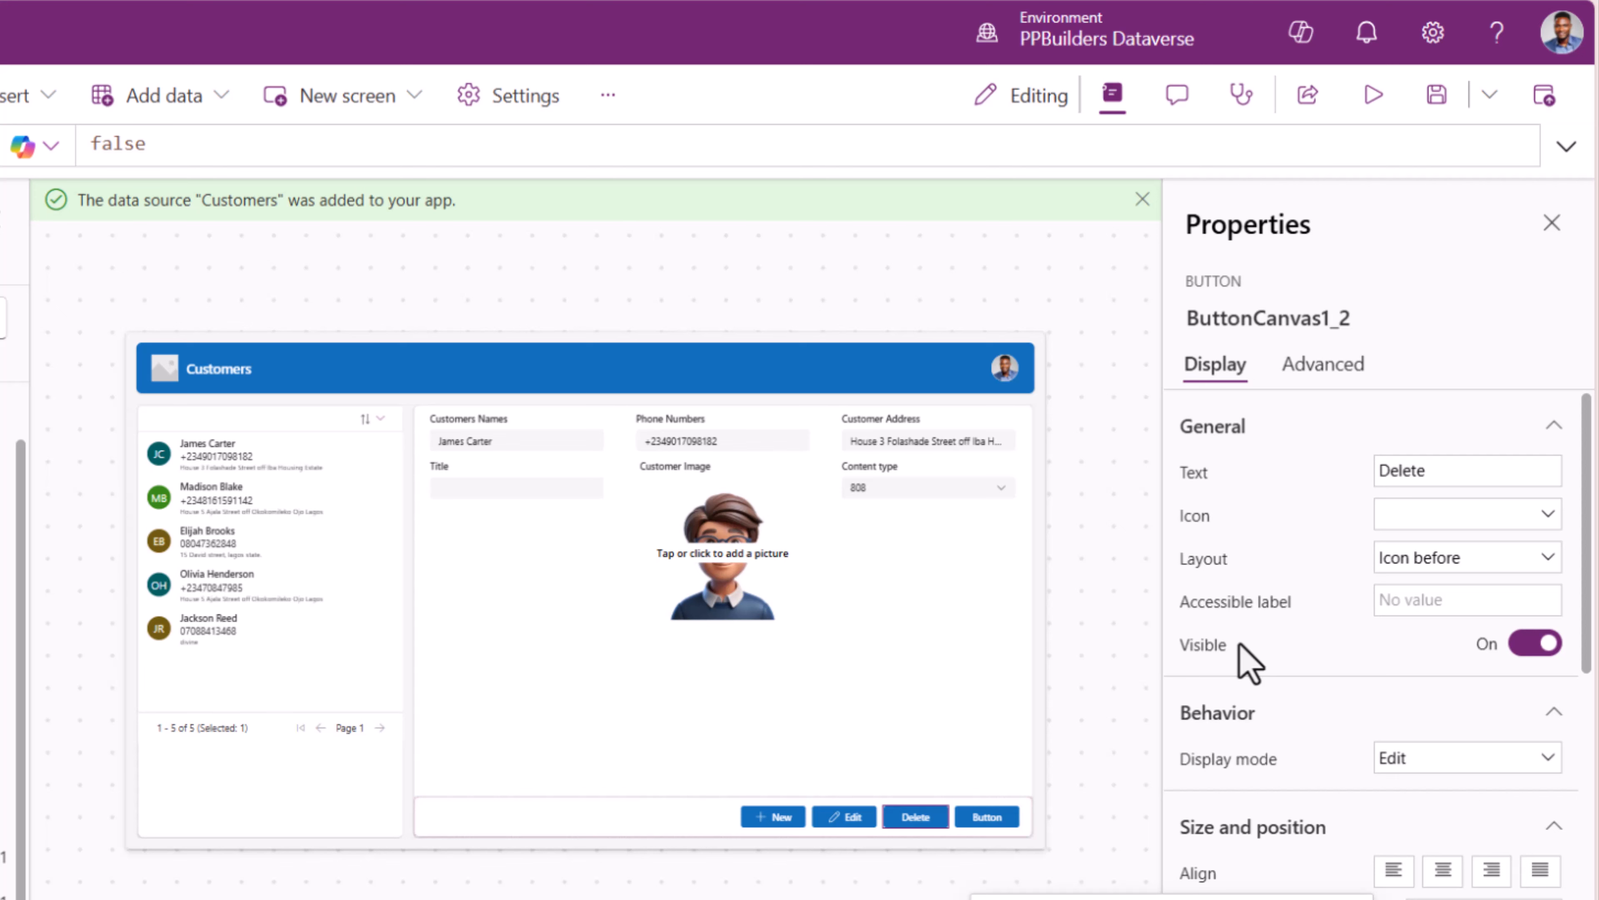
pyautogui.press('BackSpace')
pyautogui.press('BackSpace')
pyautogui.scroll(-5, 1273, 759)
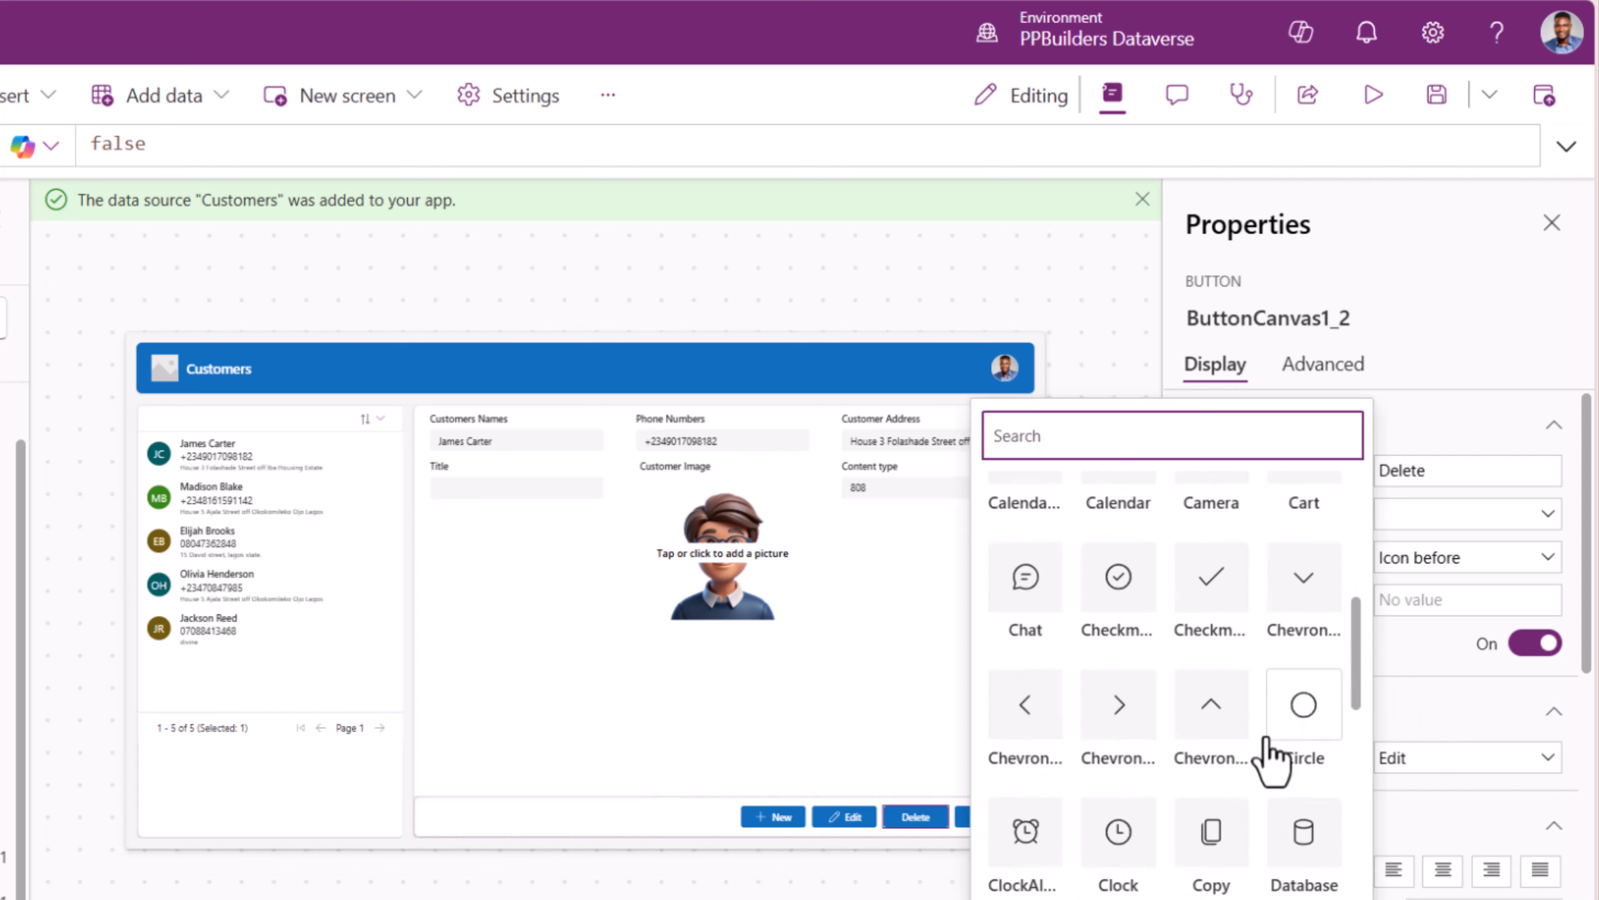
pyautogui.scroll(-6, 1269, 757)
pyautogui.scroll(3, 1267, 757)
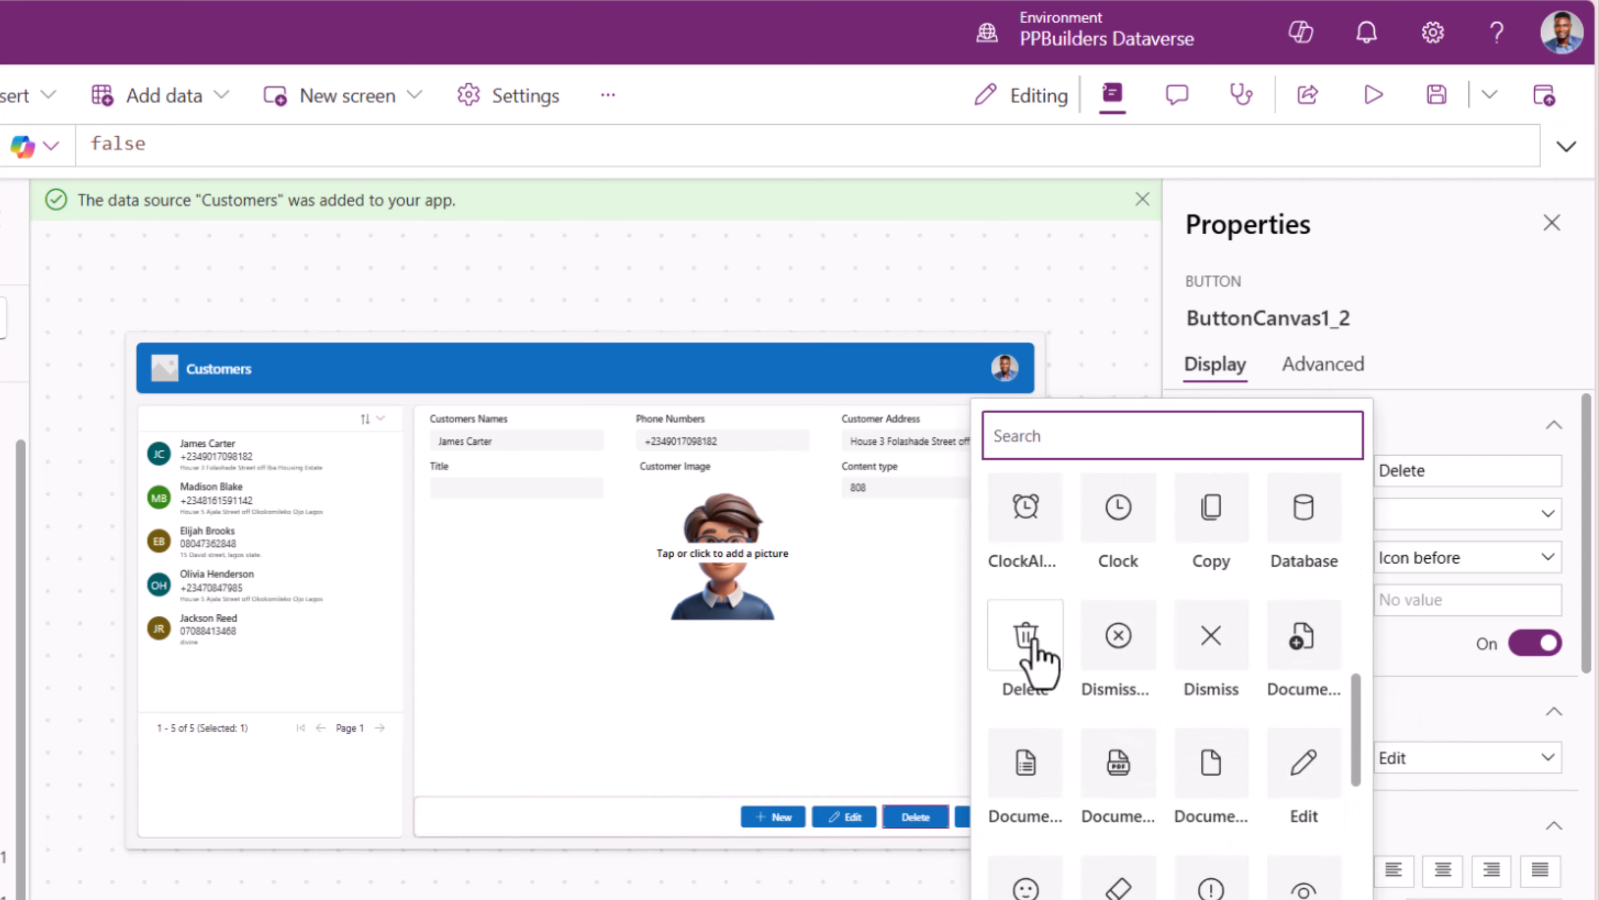
pyautogui.click(1039, 655)
# - Label the fourth button Save and give it the save icon
pyautogui.click(1002, 819)
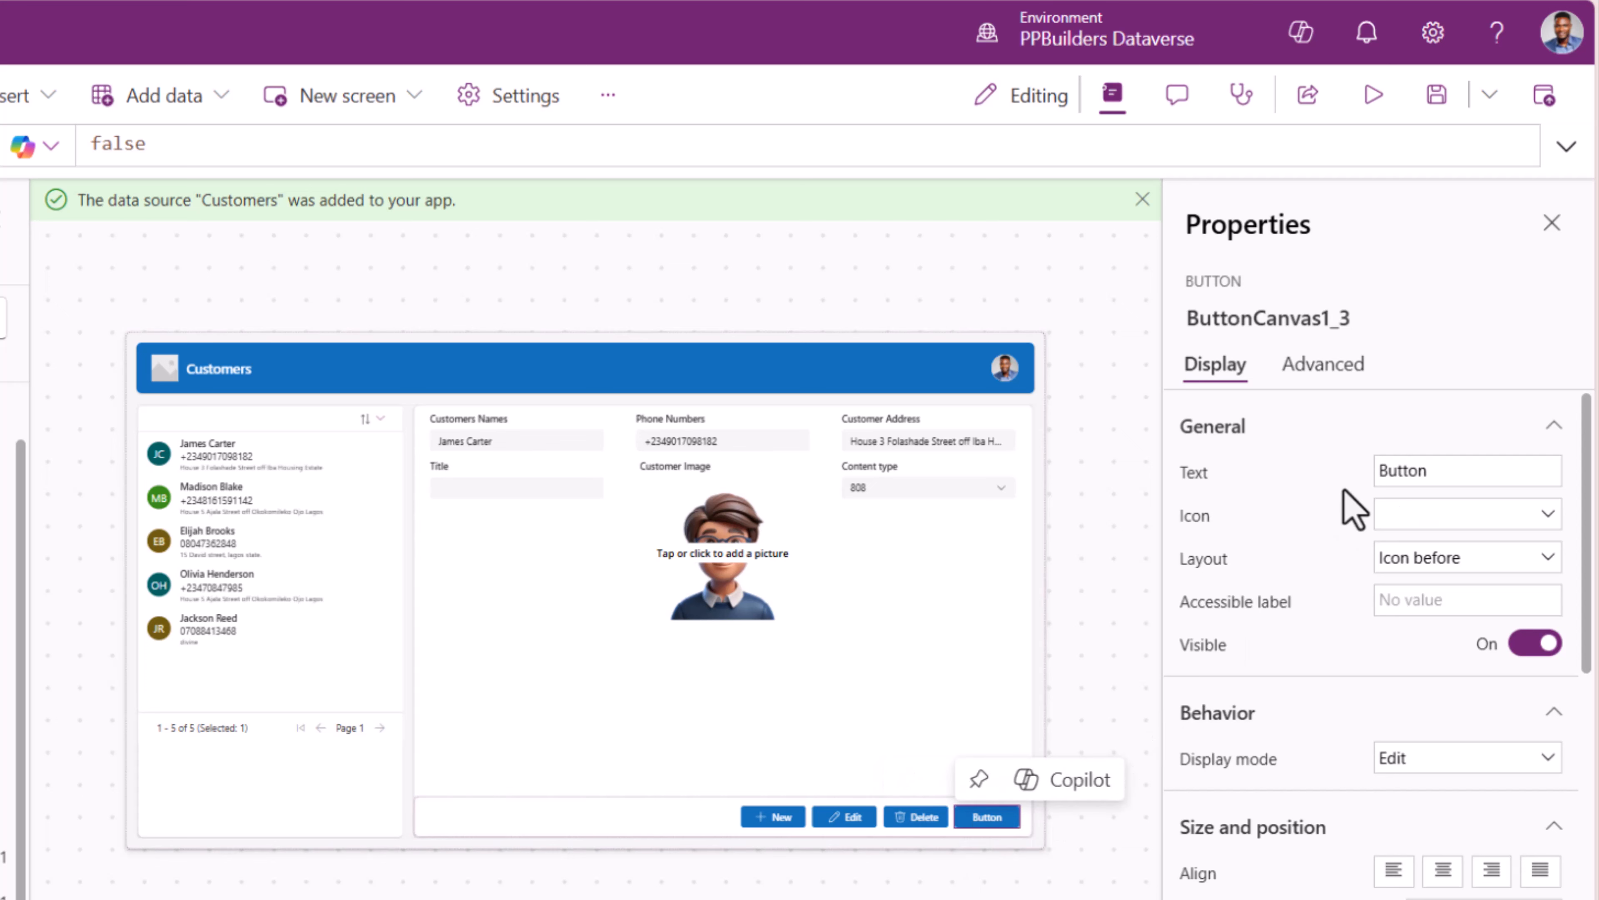
pyautogui.moveTo(1430, 471); pyautogui.dragTo(1300, 486)
pyautogui.write('Save')
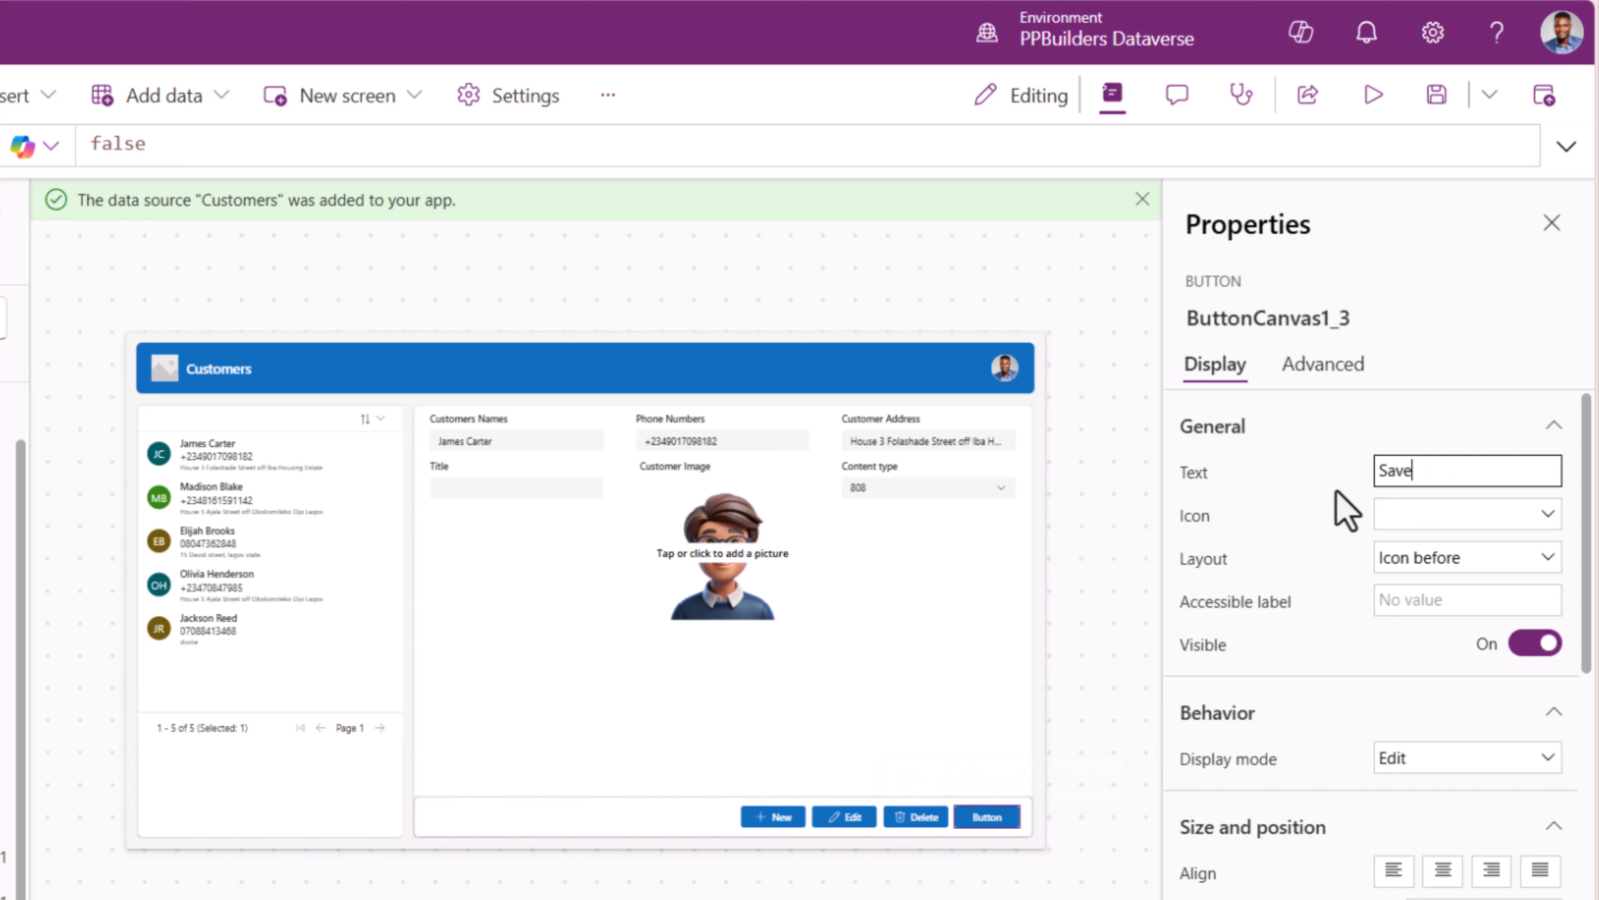
pyautogui.click(1417, 526)
pyautogui.write('save')
pyautogui.click(1118, 620)
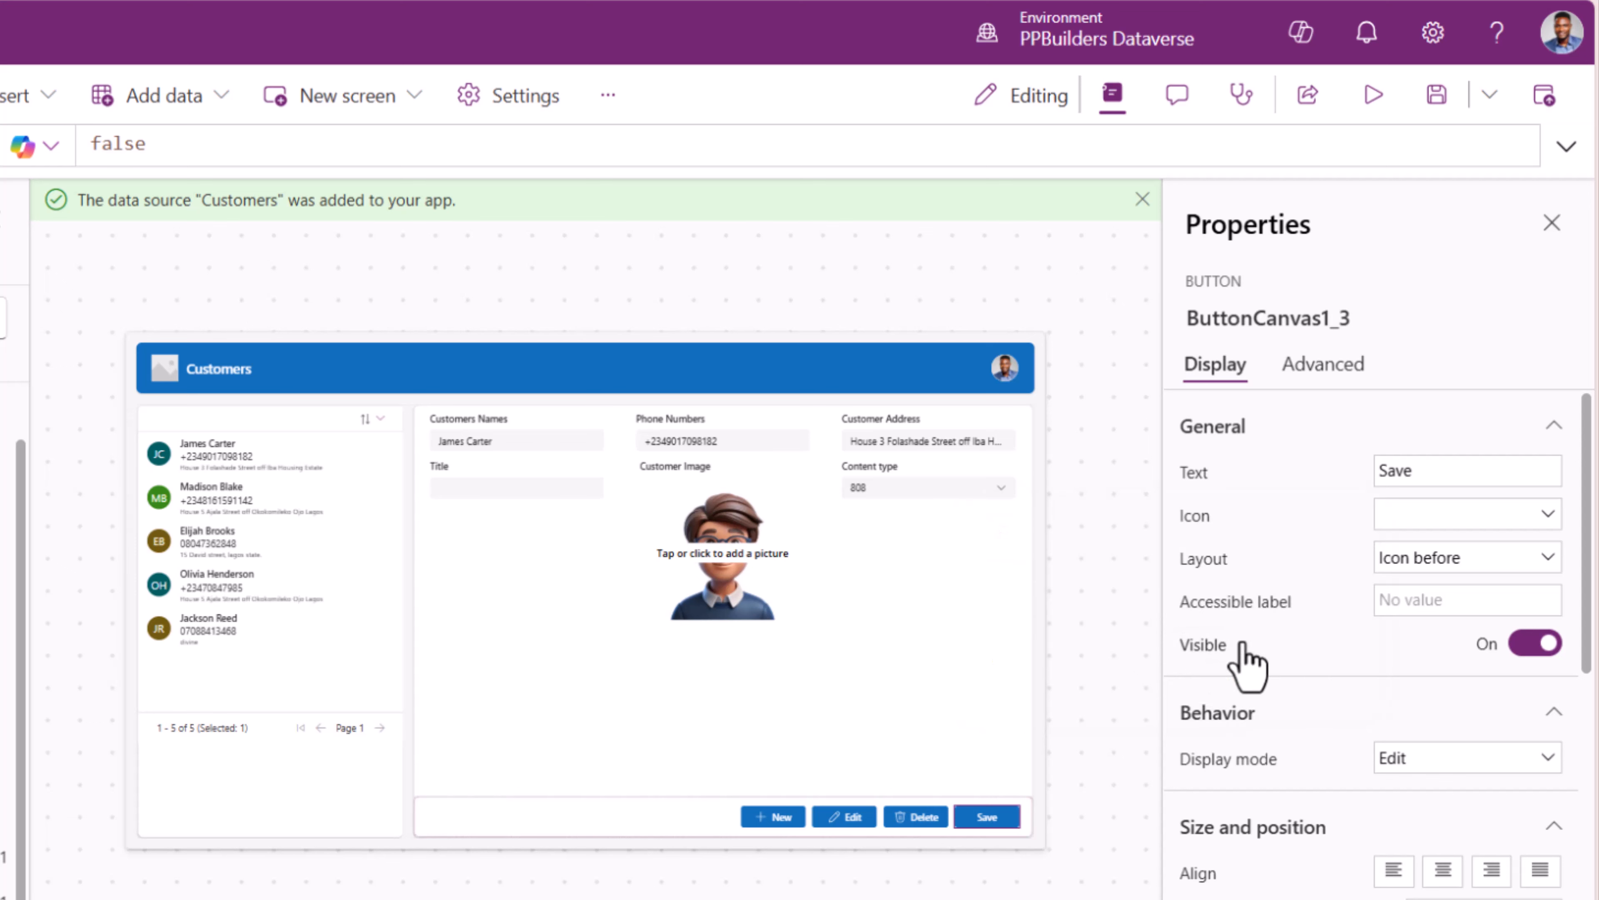
pyautogui.scroll(-5, 1313, 671)
pyautogui.scroll(-5, 1308, 647)
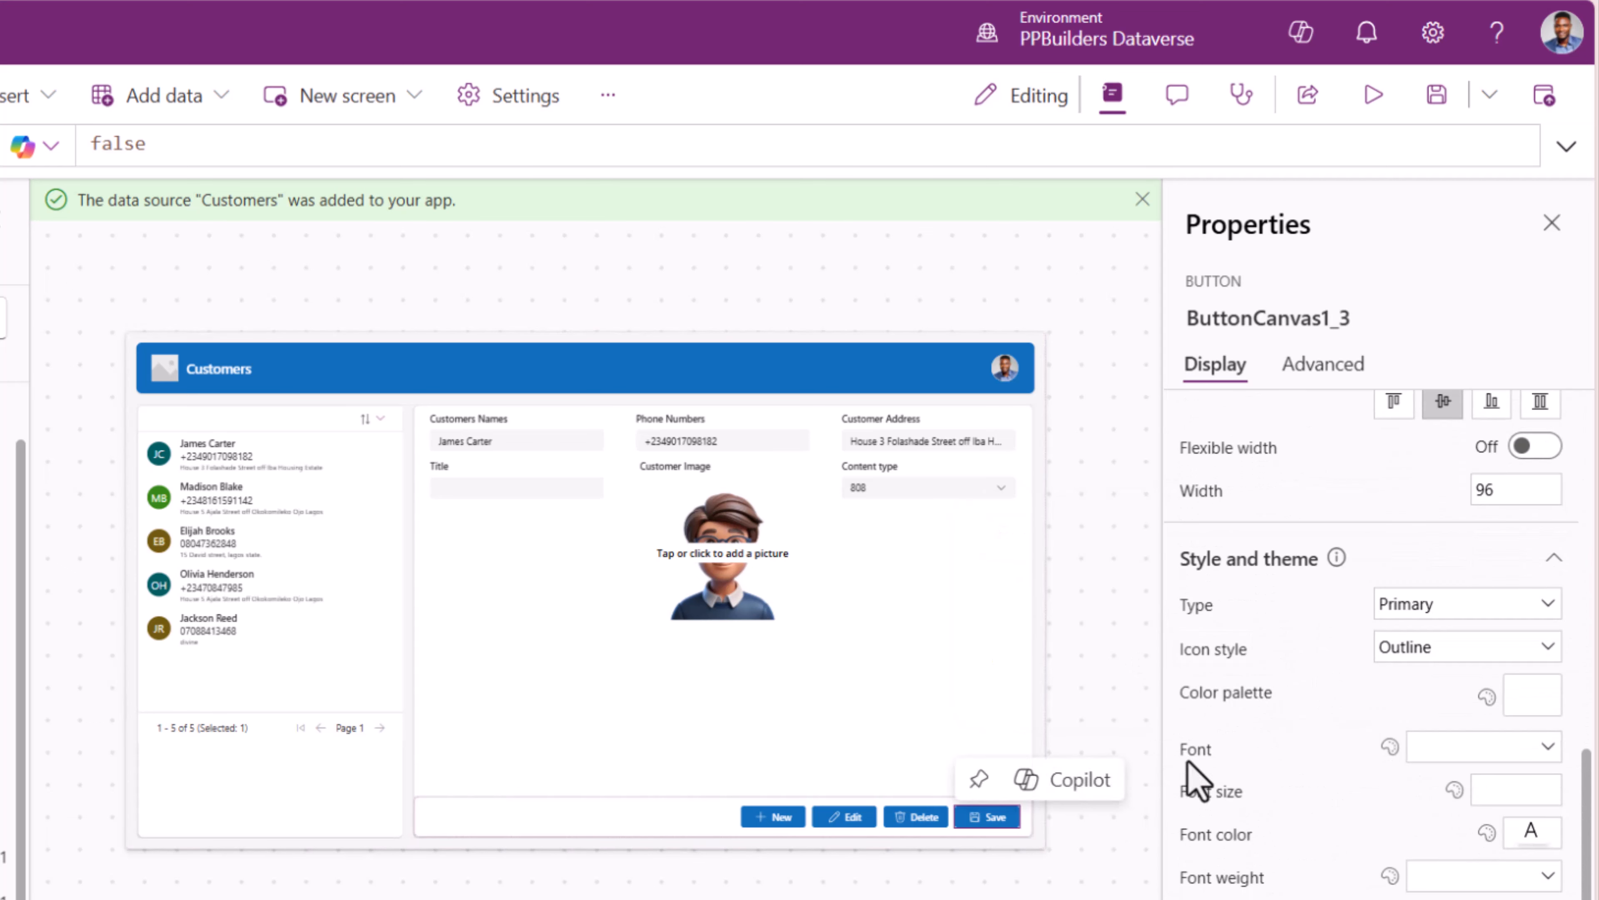
# - Colour the Save button green, Delete red and Edit grey from the color palette
pyautogui.click(1527, 699)
pyautogui.click(1407, 583)
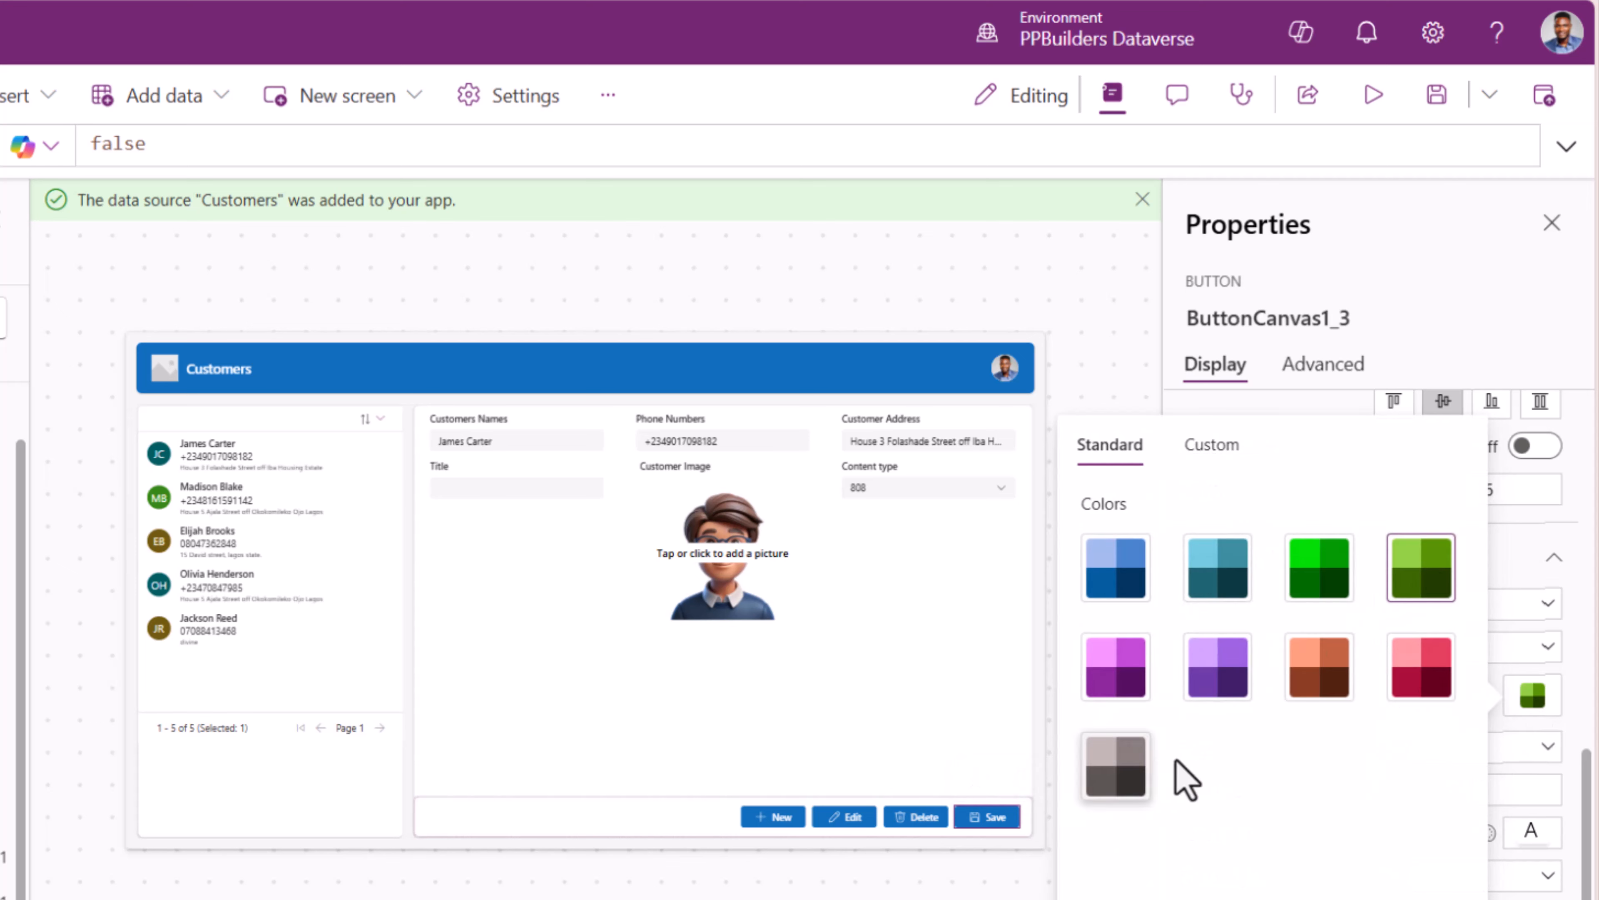
pyautogui.click(916, 816)
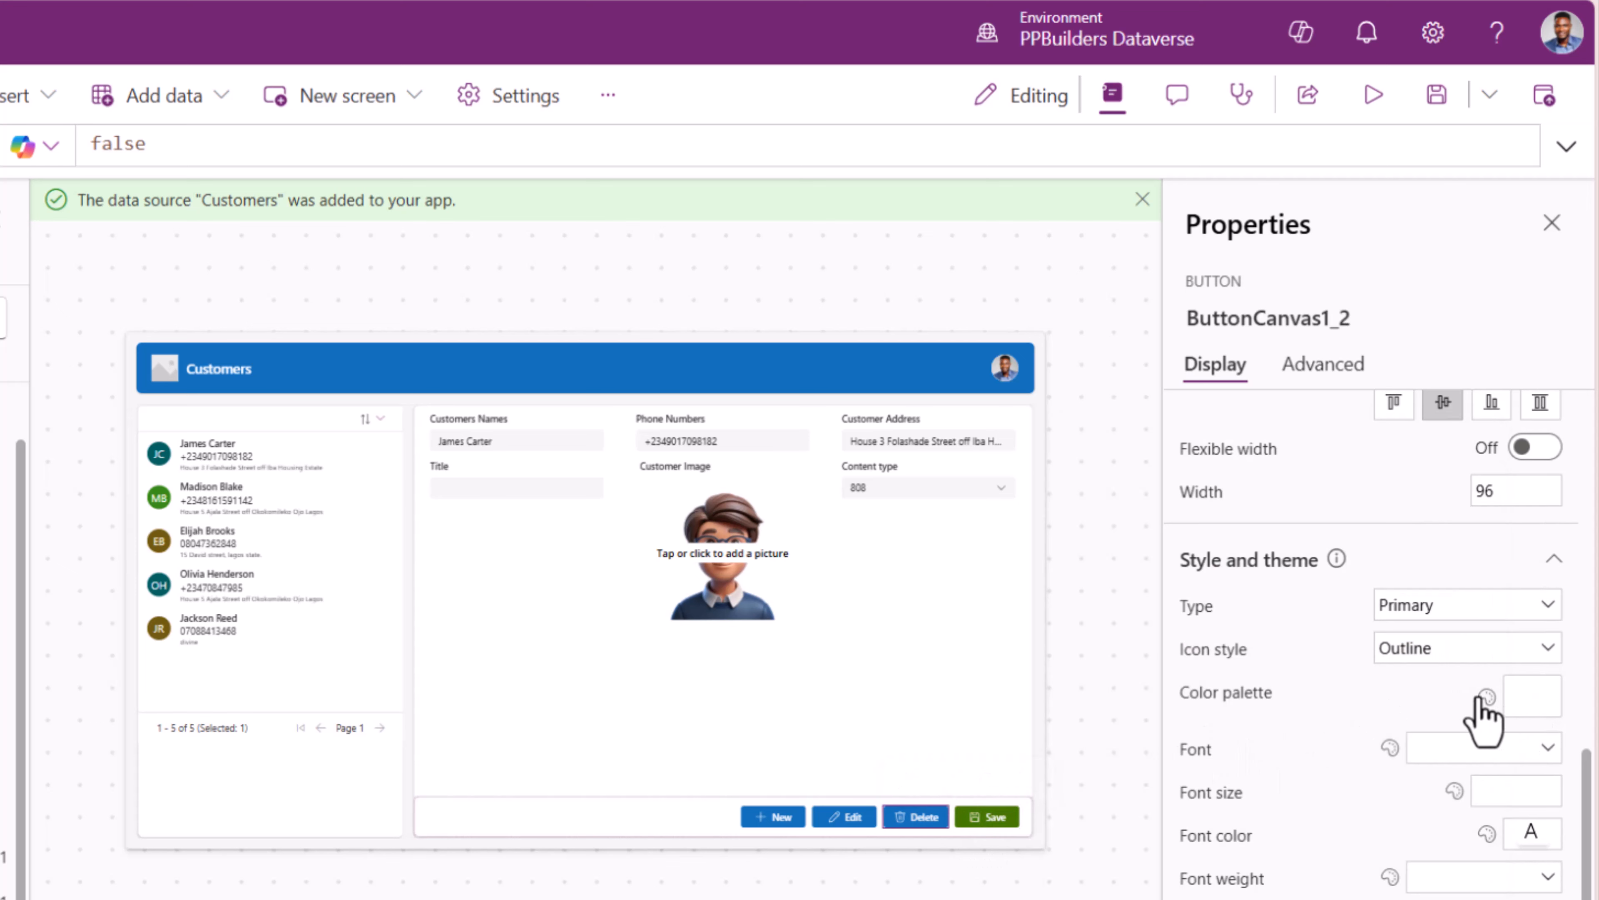
pyautogui.click(1508, 696)
pyautogui.click(1425, 673)
pyautogui.click(847, 817)
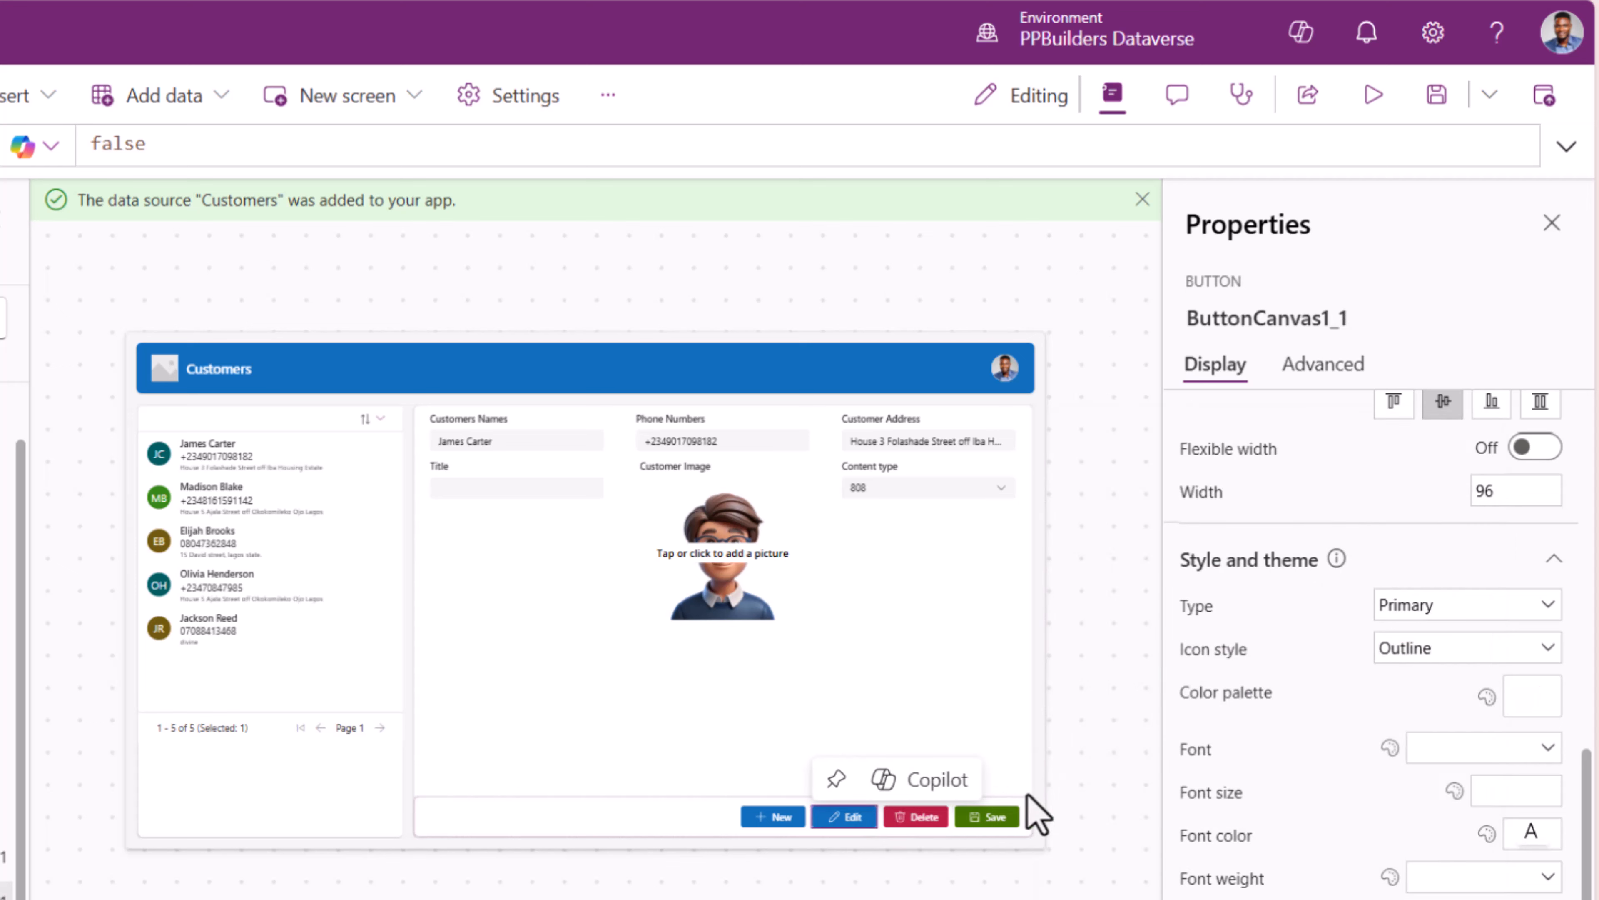
pyautogui.click(1530, 696)
pyautogui.click(1133, 784)
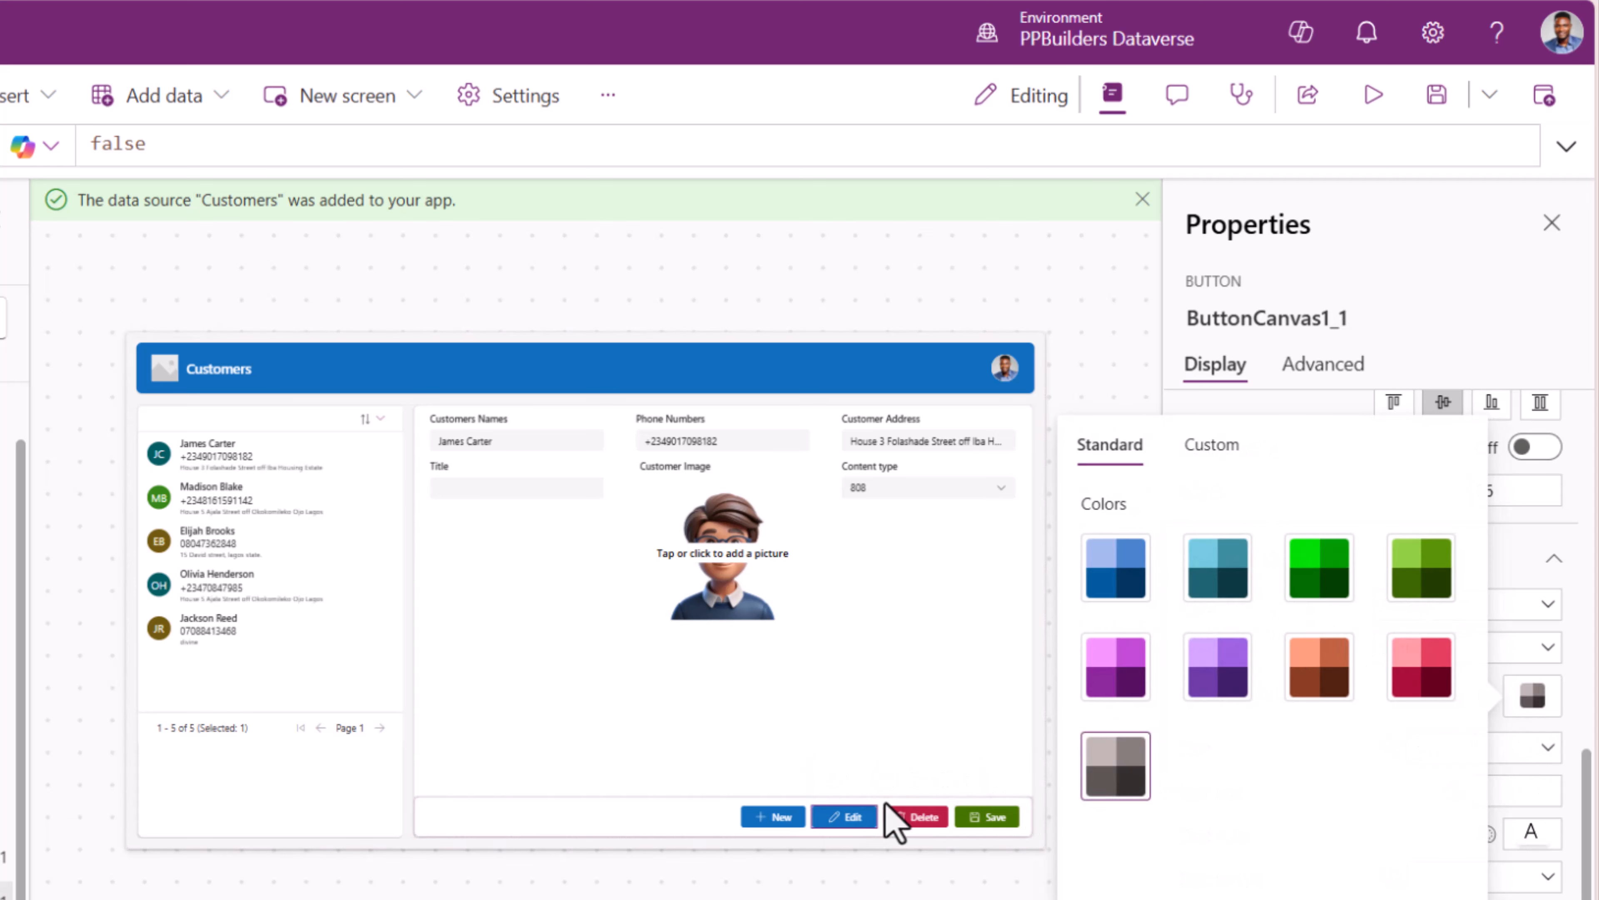
pyautogui.click(782, 821)
pyautogui.click(1078, 457)
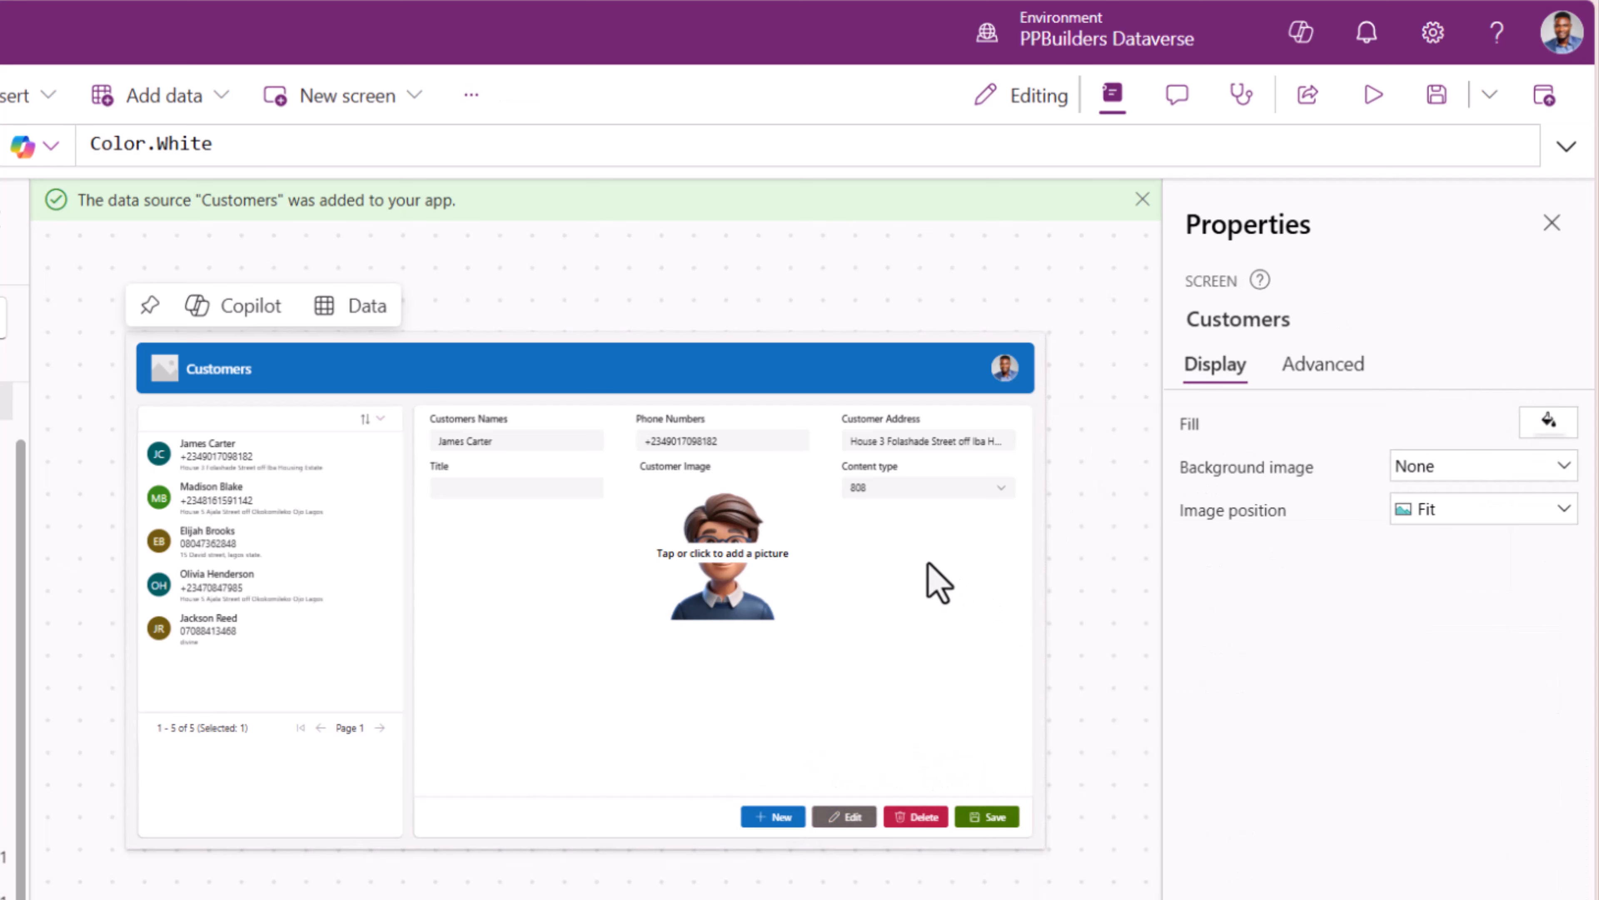
pyautogui.click(794, 808)
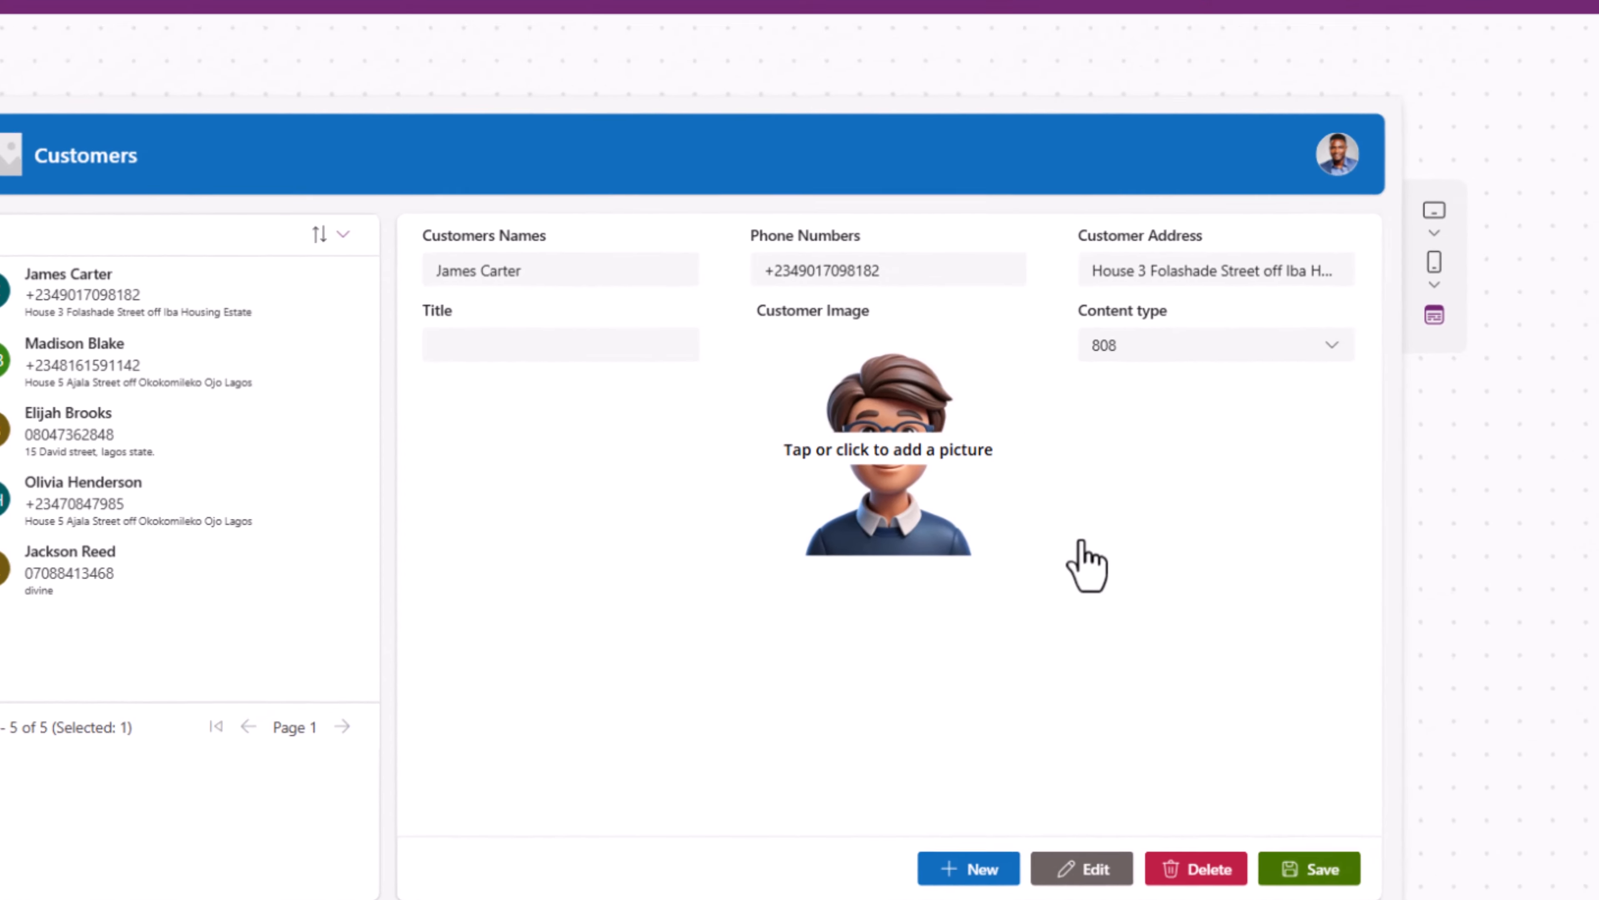
# - Replace the New button's OnSelect value false with NewForm(Form1)
pyautogui.click(796, 819)
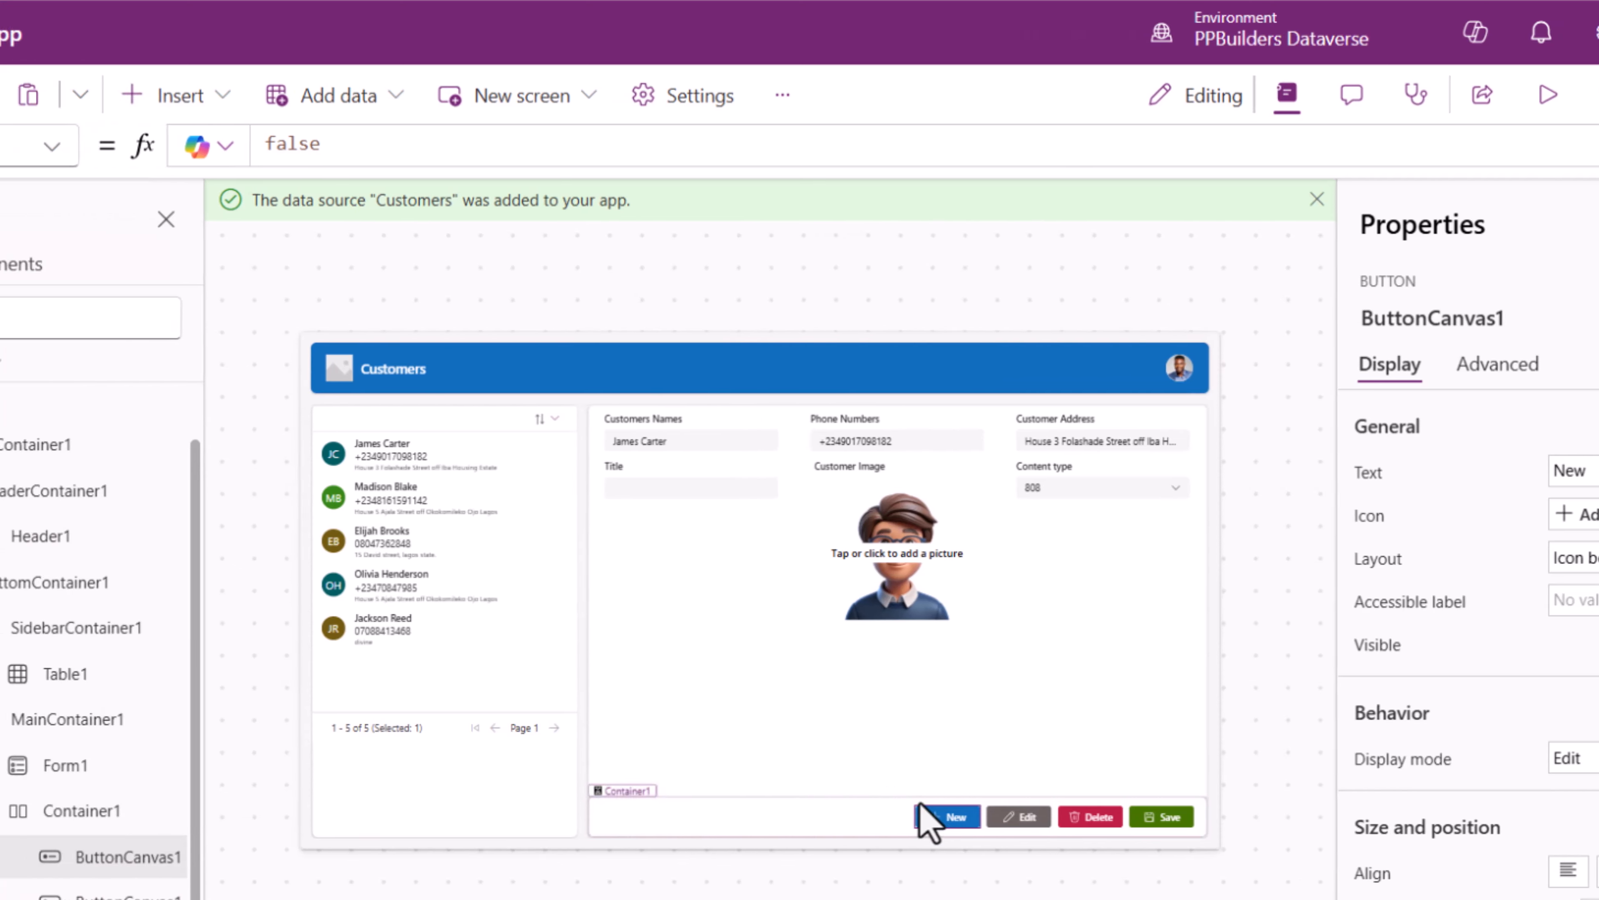
pyautogui.click(148, 147)
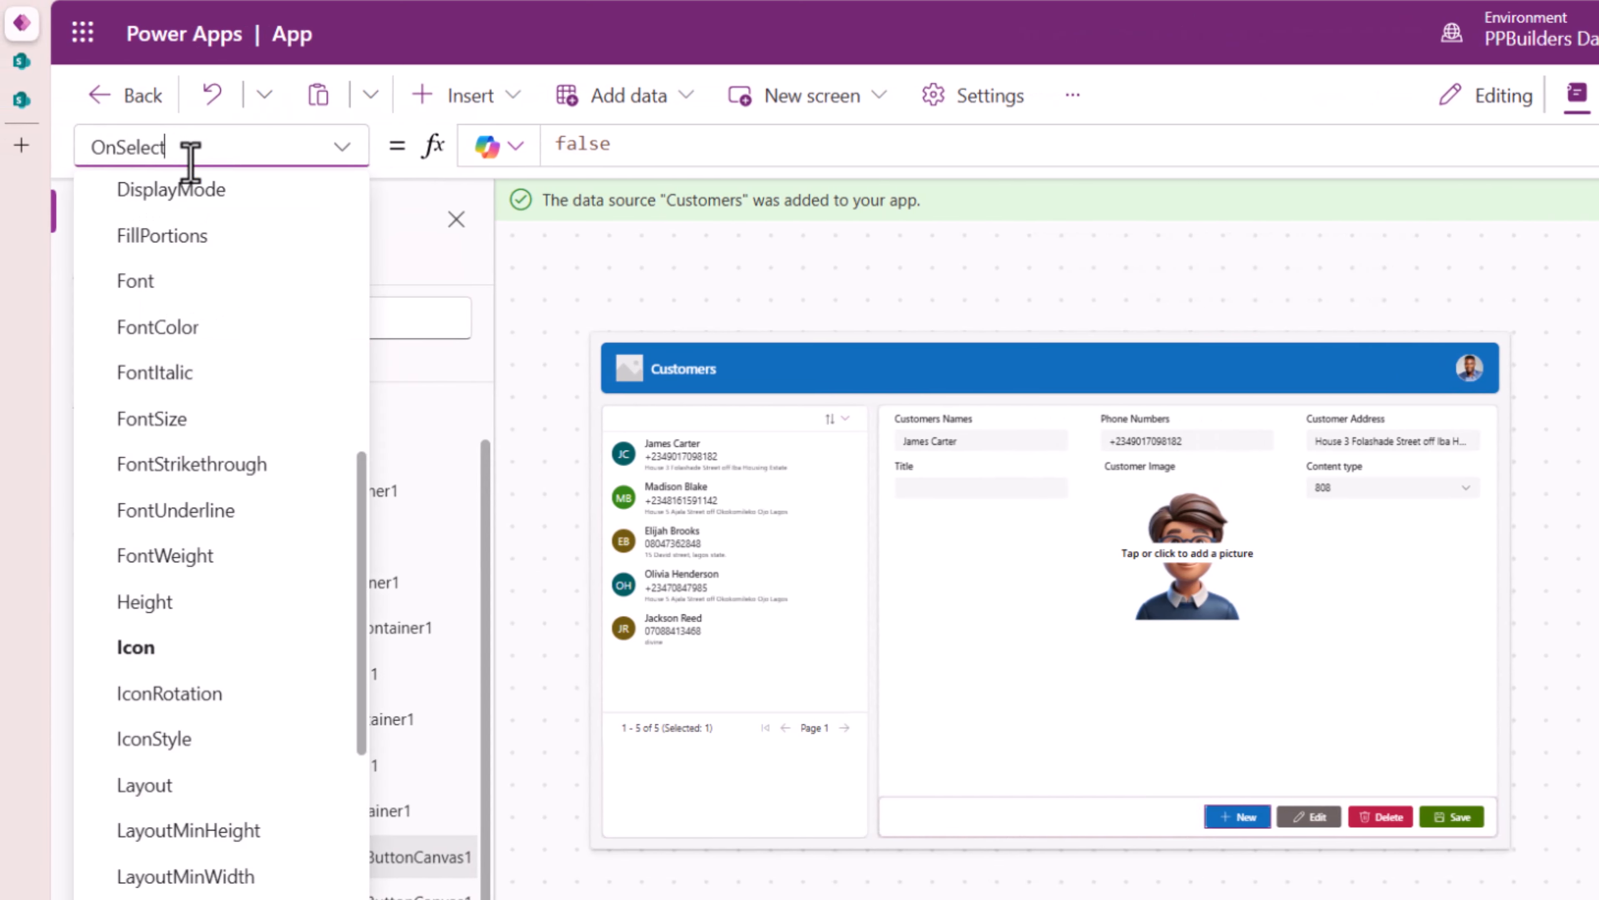
pyautogui.scroll(-6, 250, 703)
pyautogui.scroll(8, 208, 429)
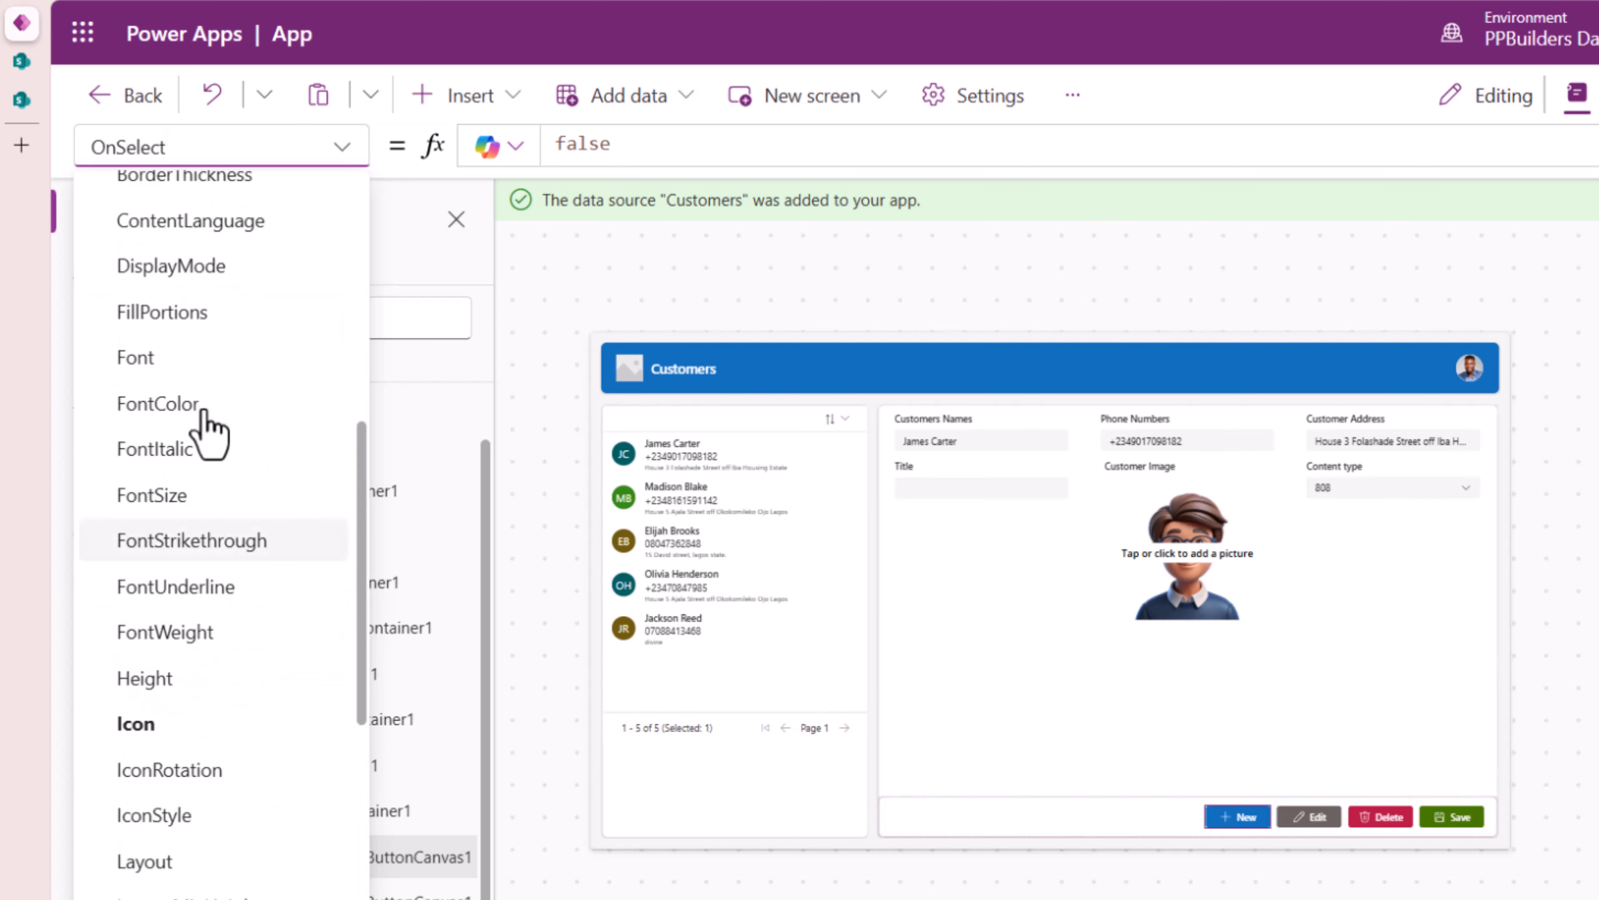
pyautogui.click(253, 144)
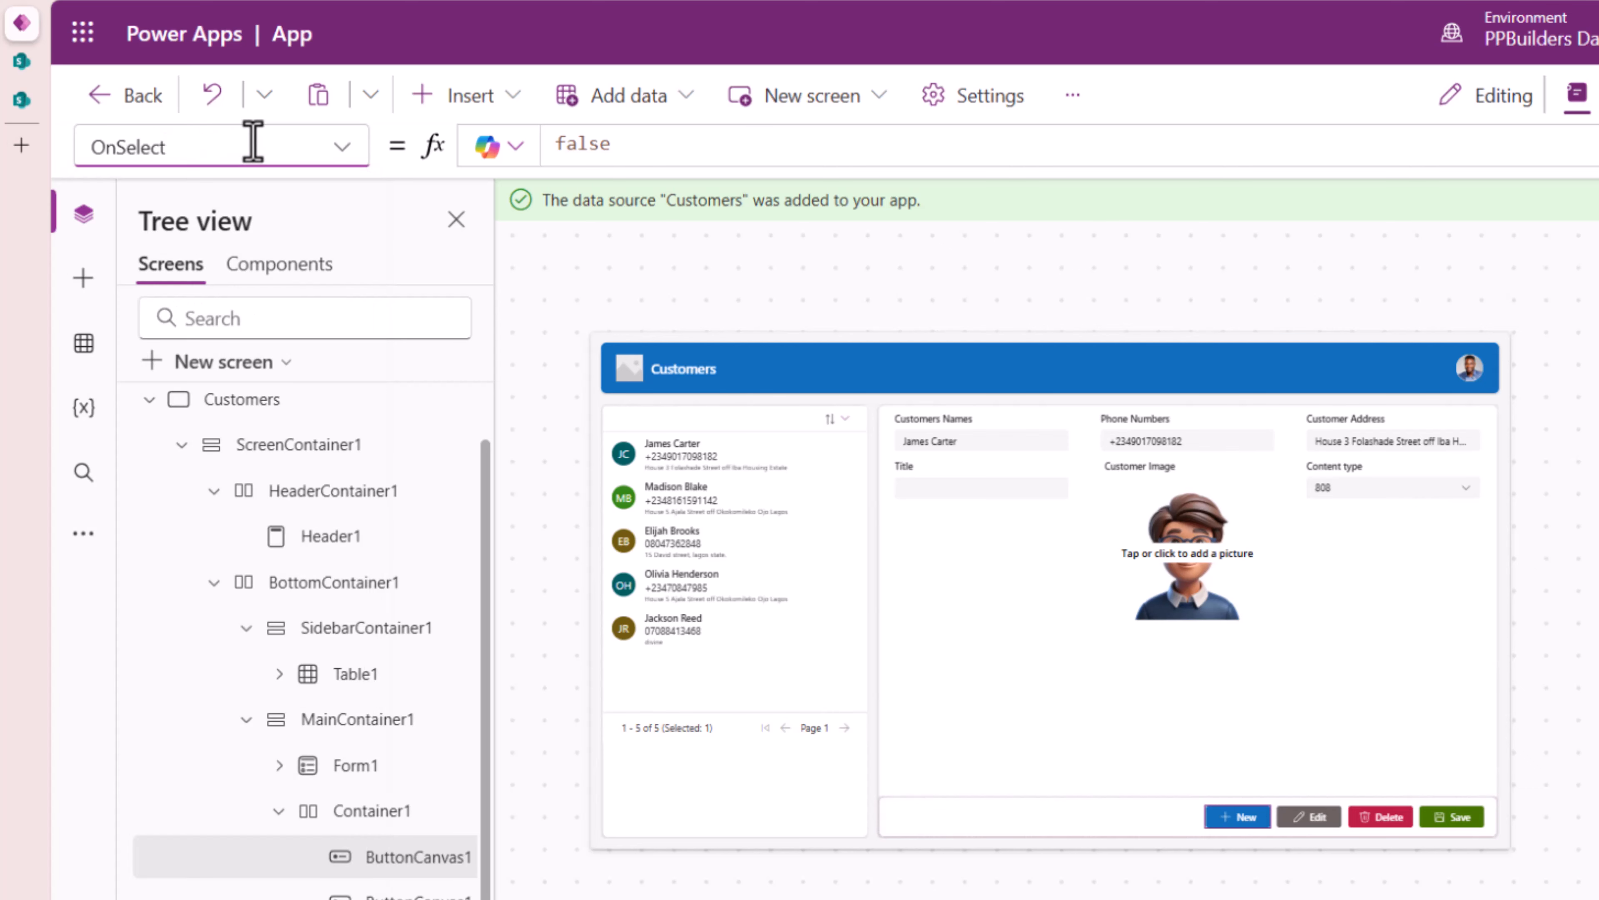
pyautogui.click(252, 144)
pyautogui.scroll(-6, 285, 707)
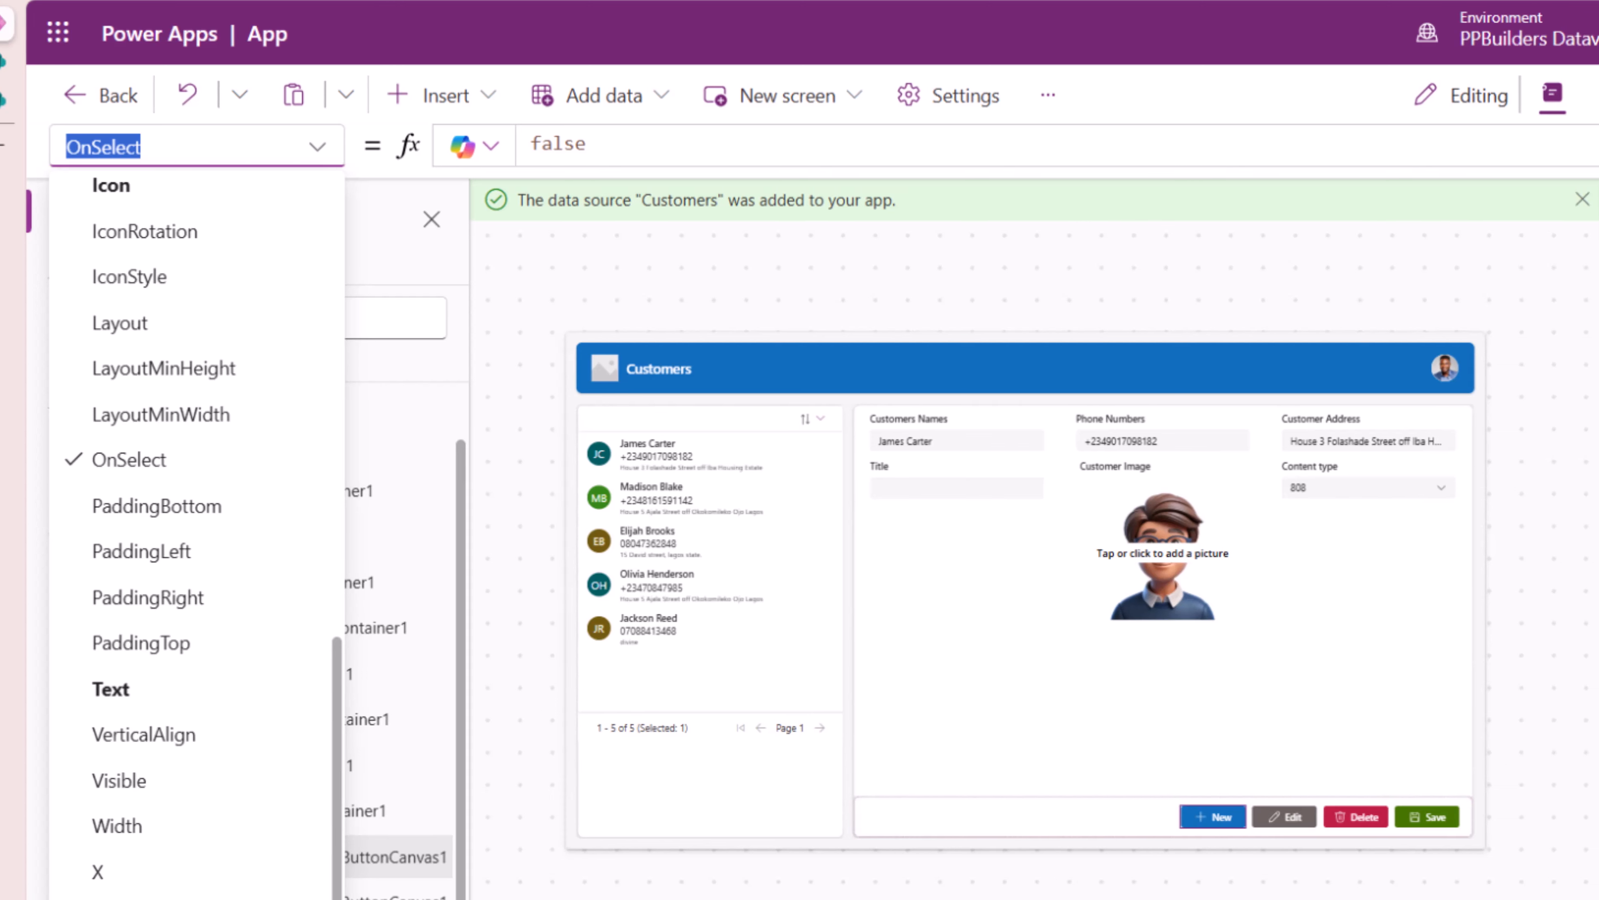
pyautogui.click(1442, 367)
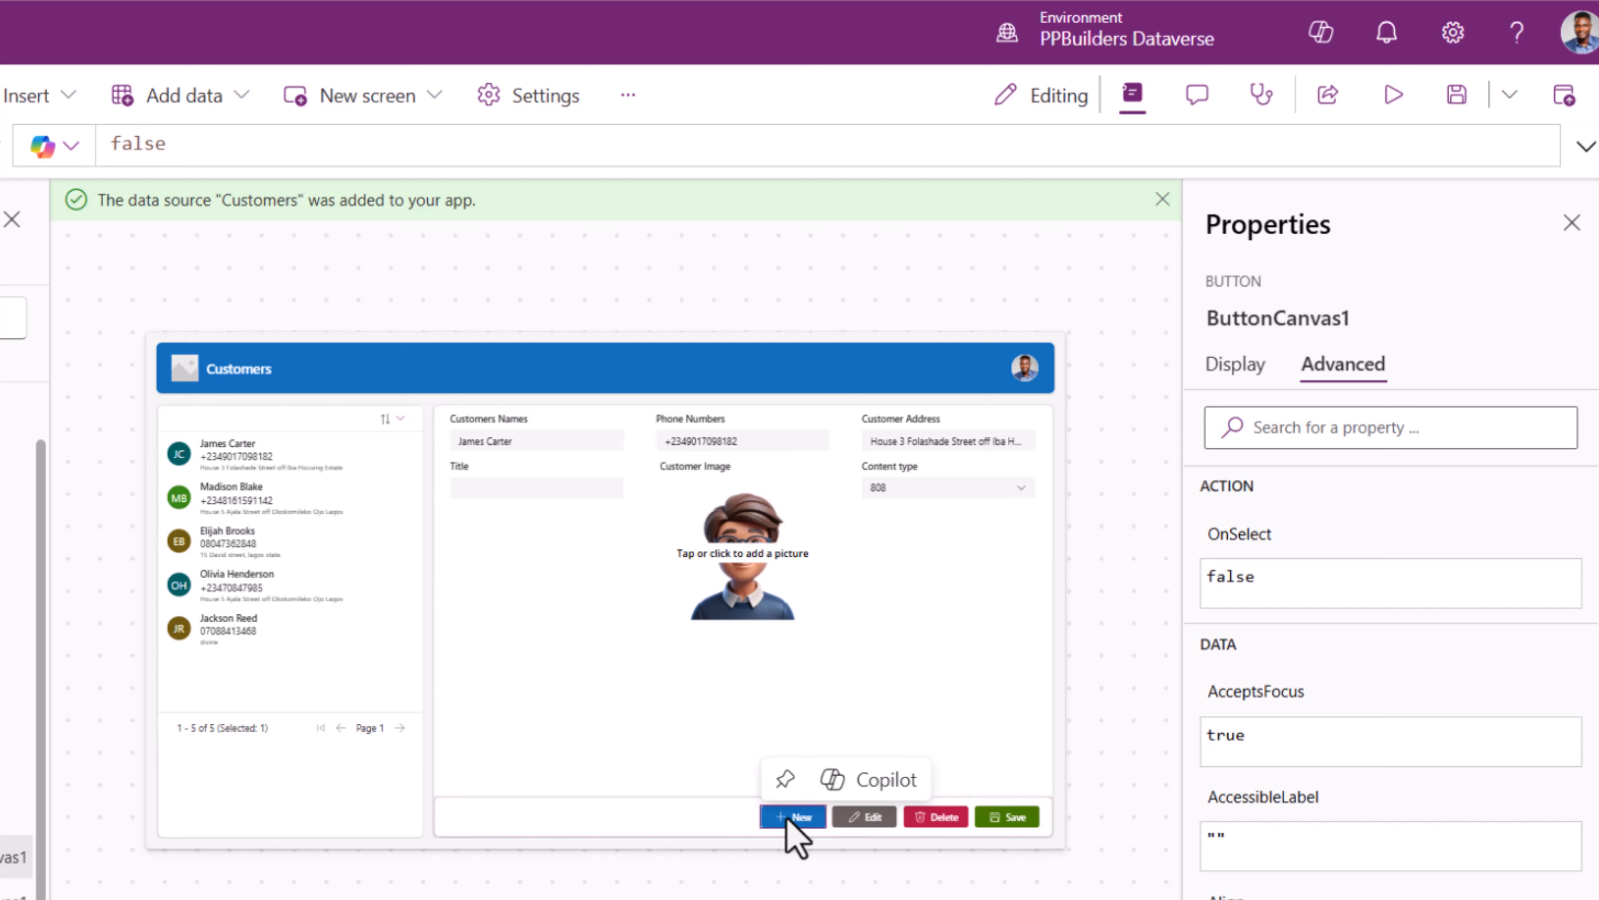
pyautogui.doubleClick(123, 148)
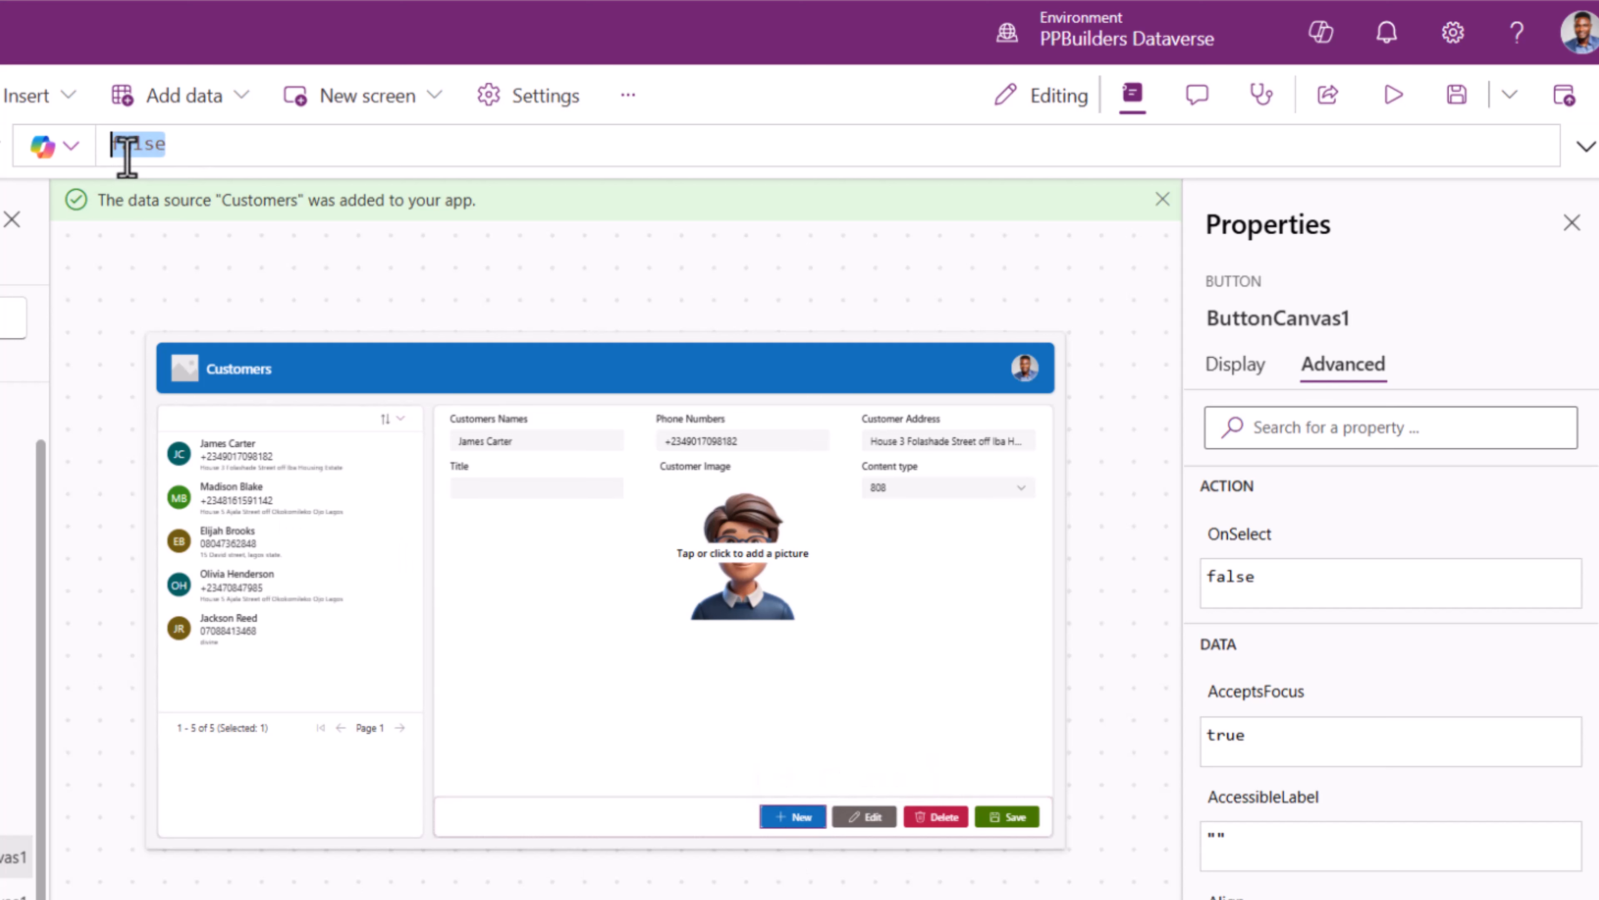
pyautogui.write('NewF')
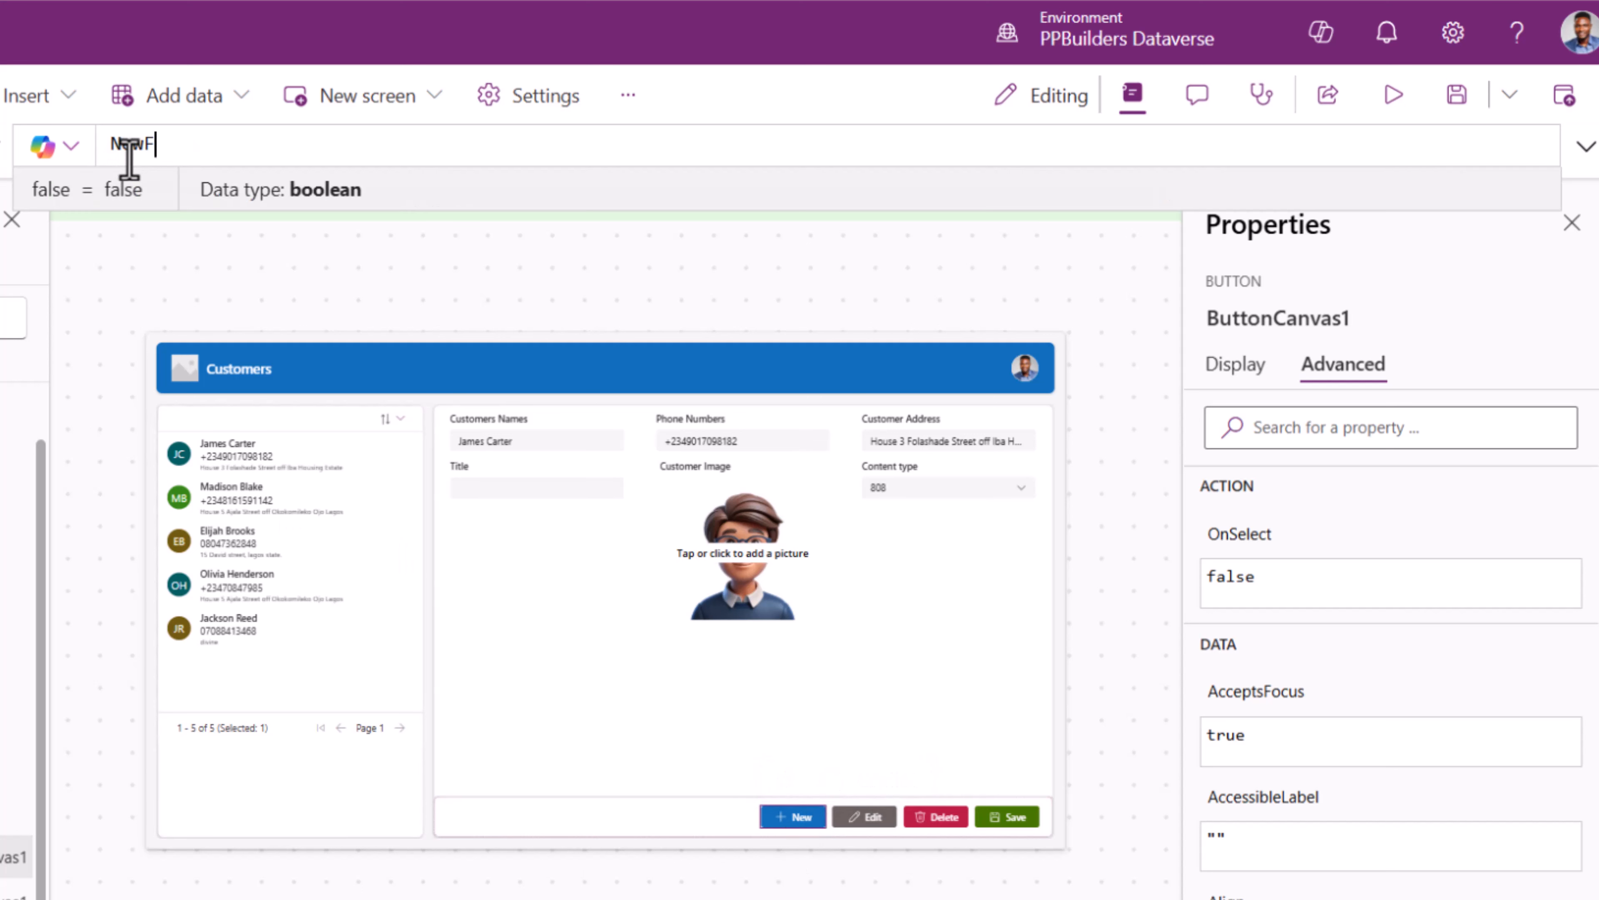
pyautogui.write('orm(')
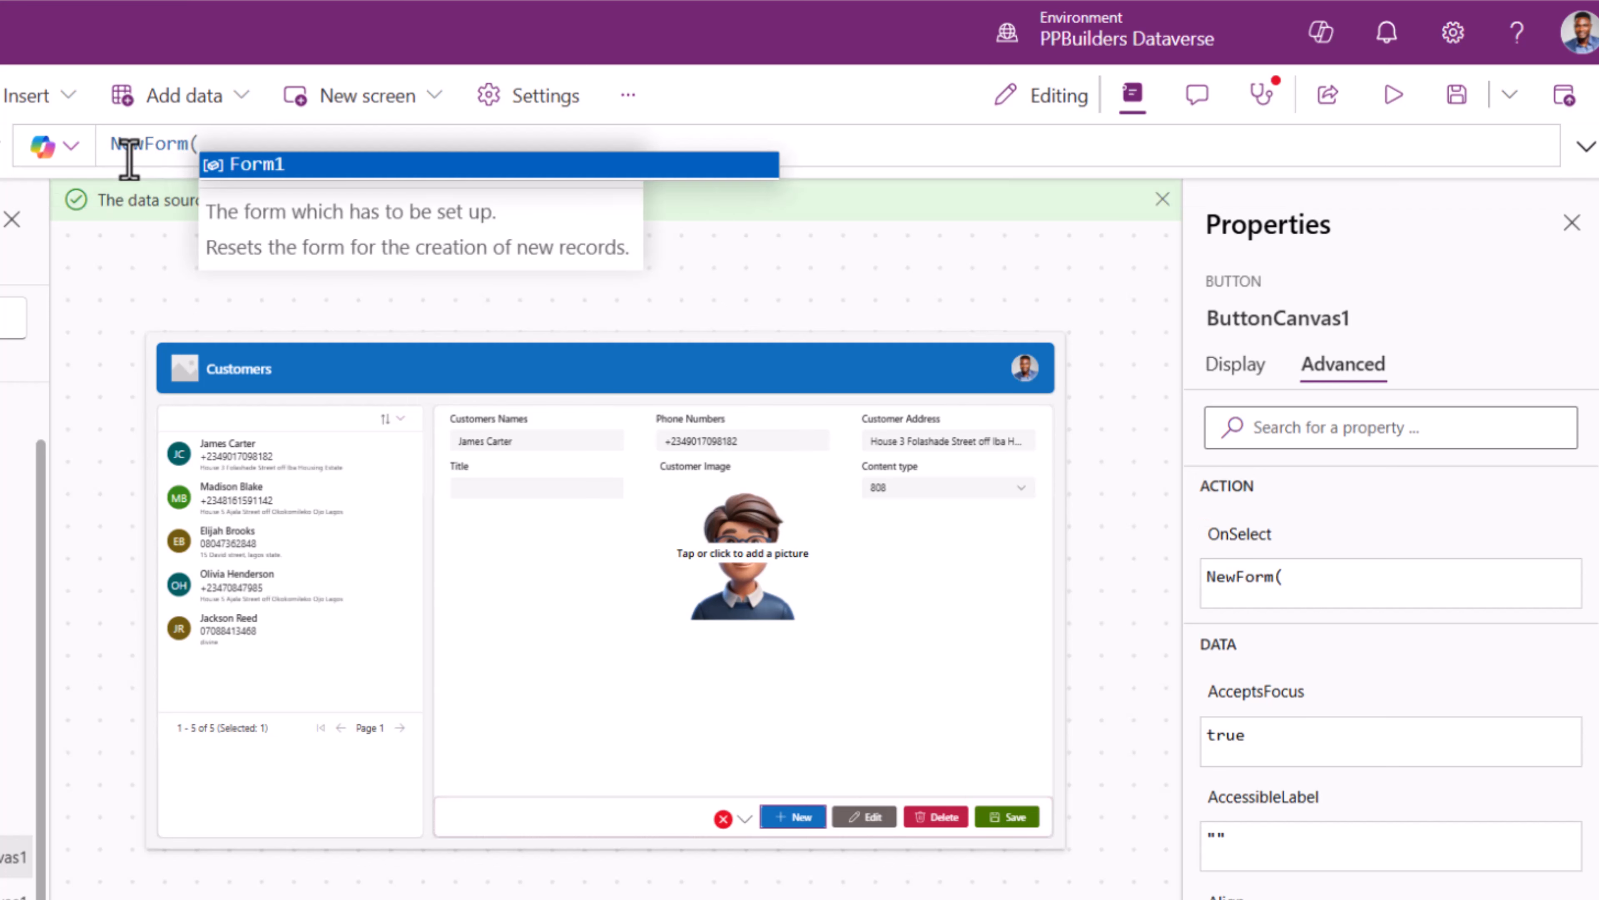
pyautogui.press('Tab')
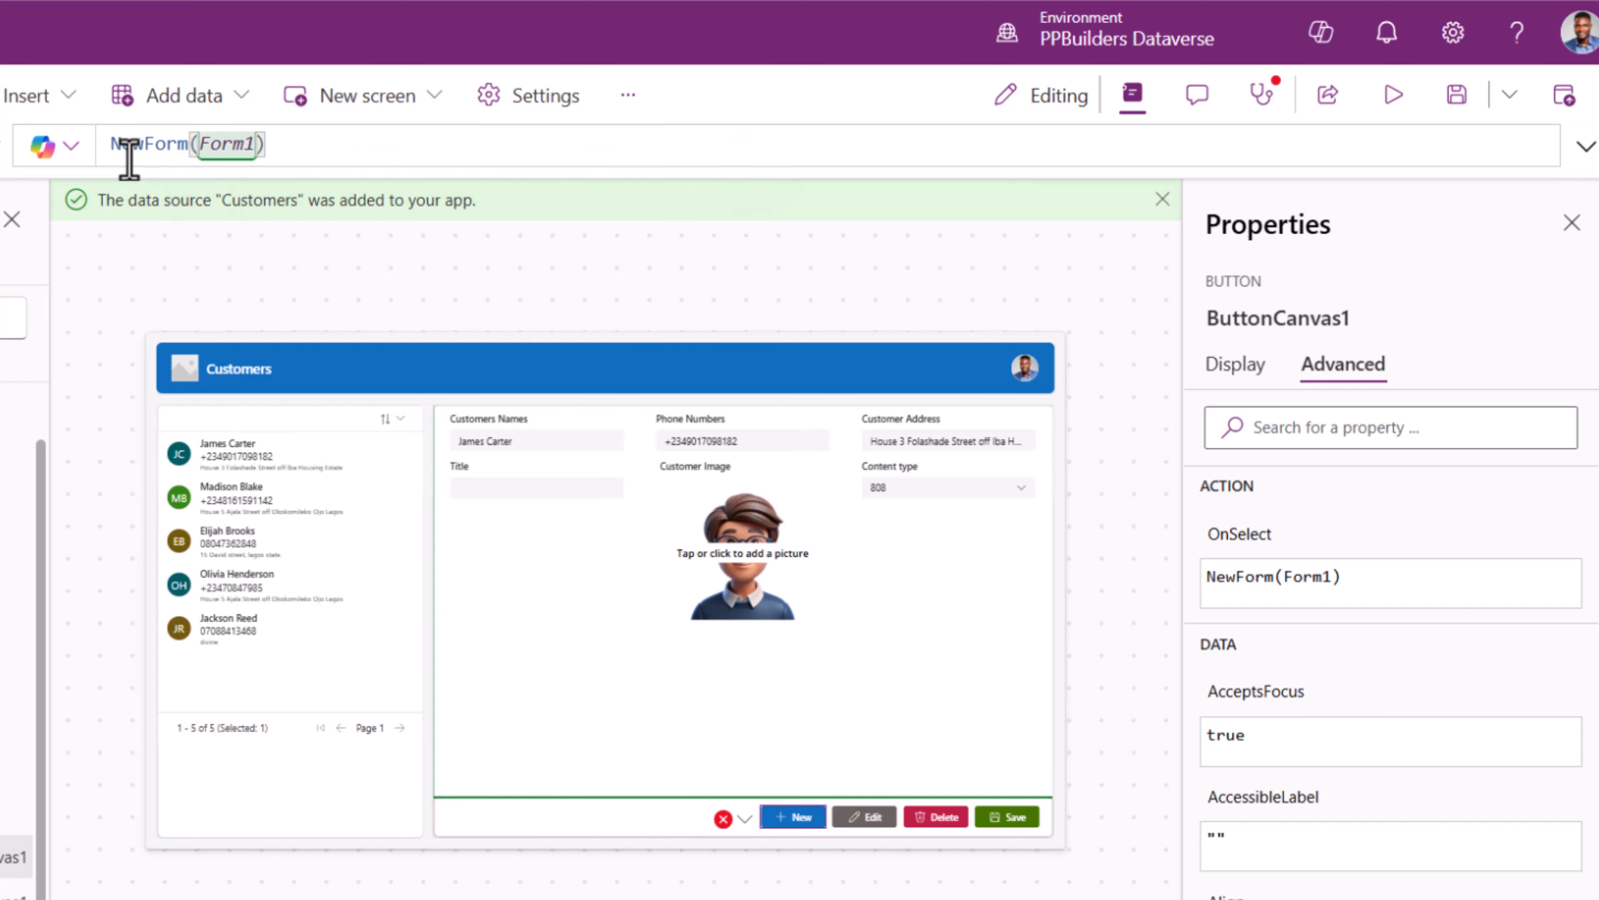
pyautogui.moveTo(794, 813)
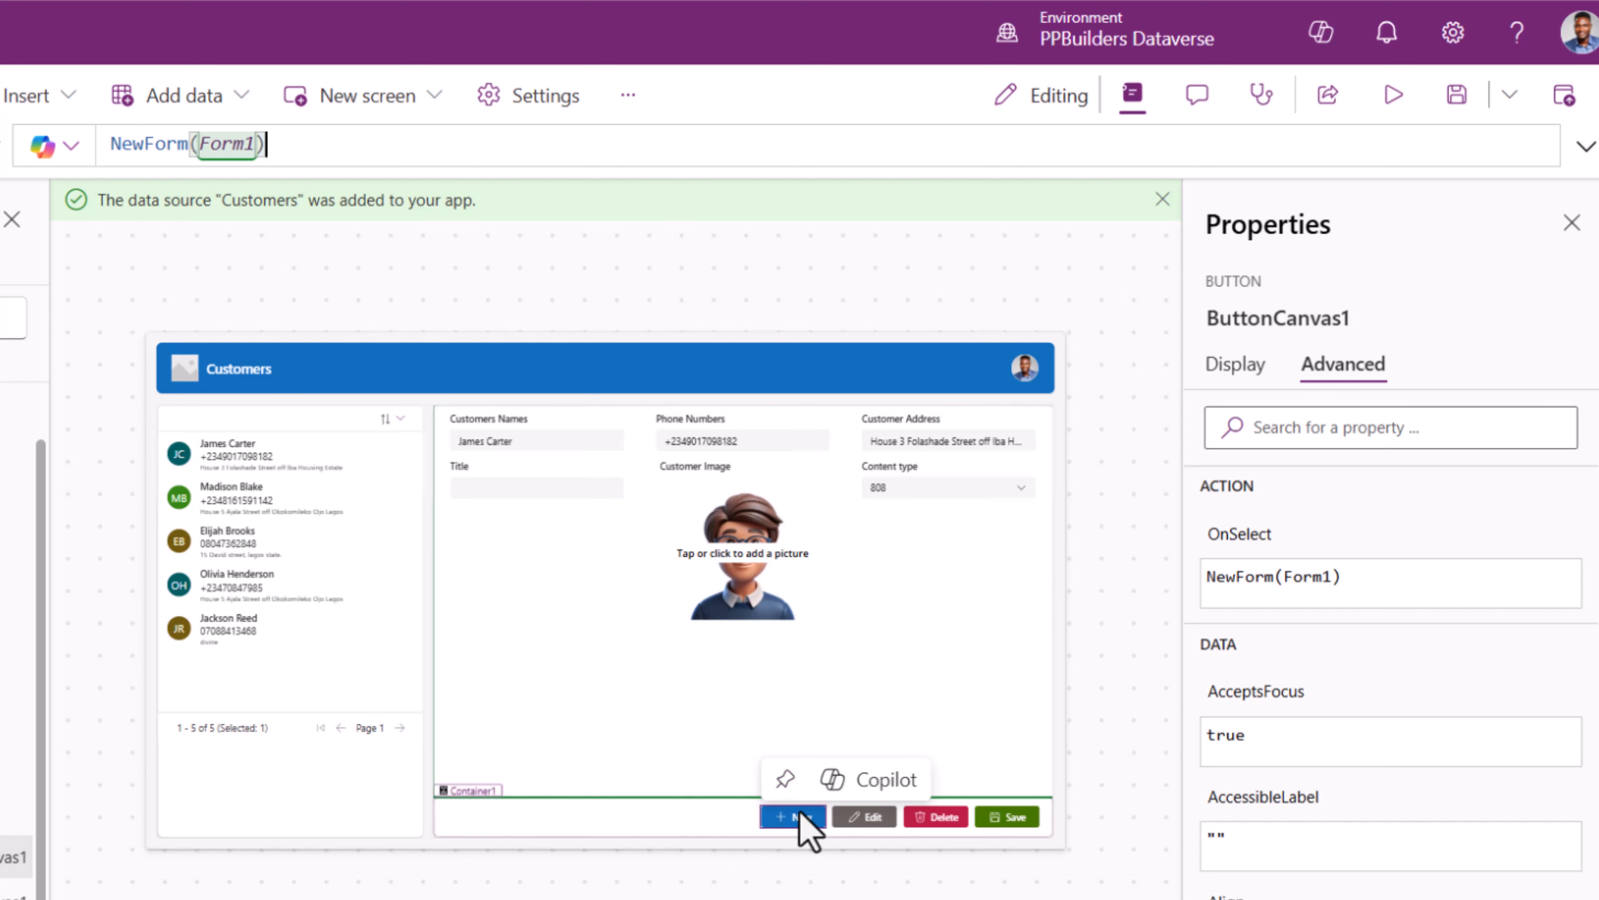
# - In preview, click New to blank the customer form, then return to the editor
pyautogui.click(1401, 97)
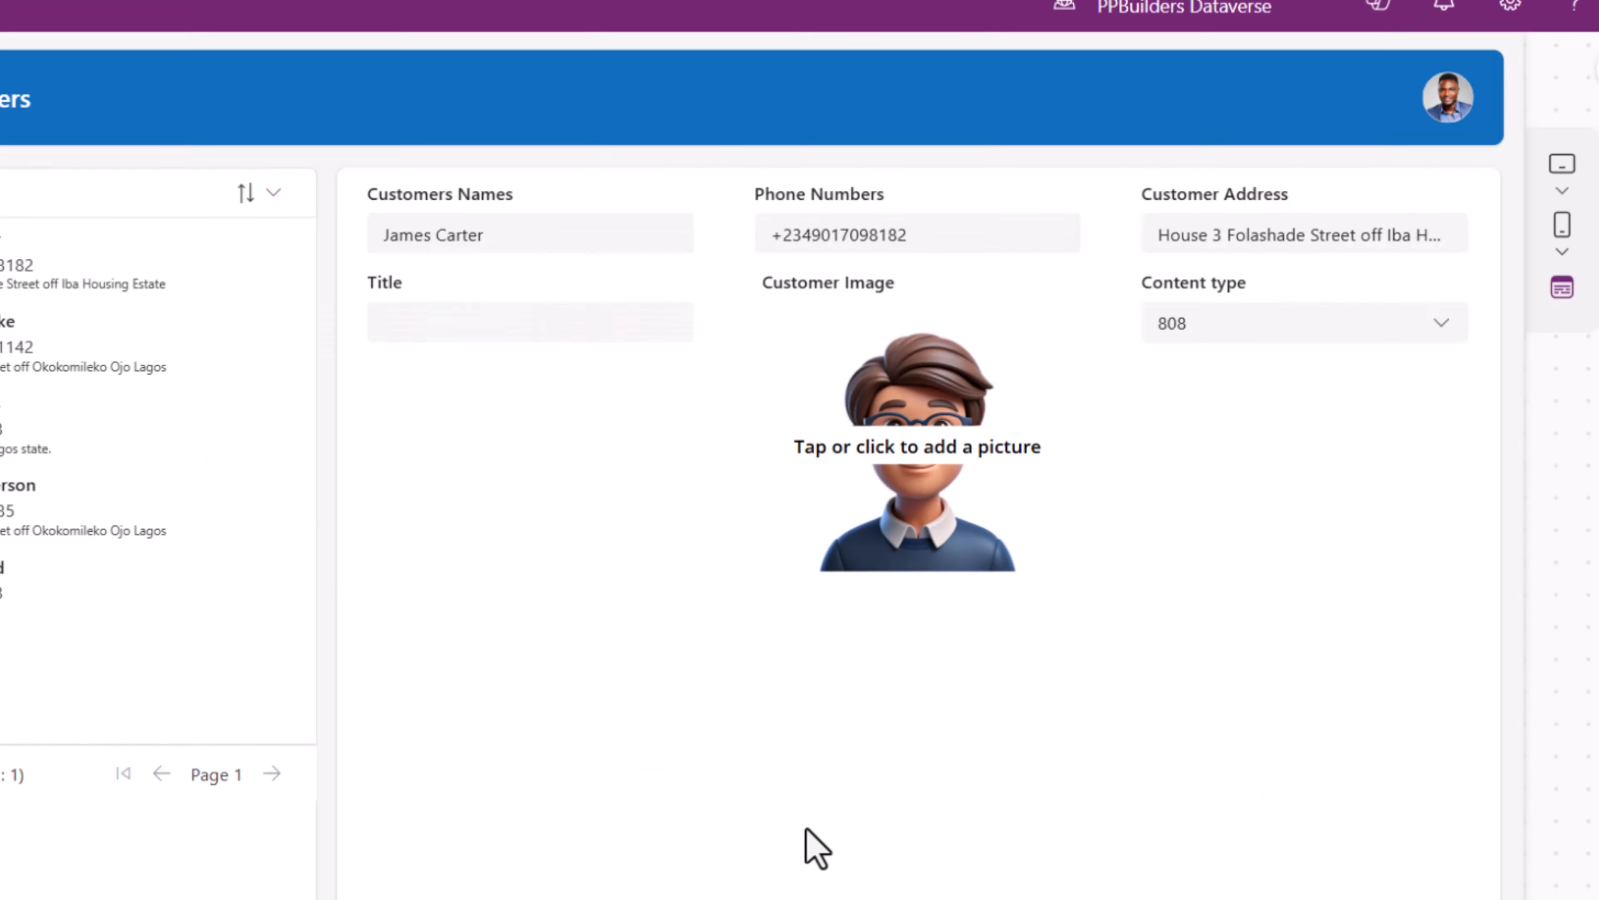
pyautogui.click(1072, 812)
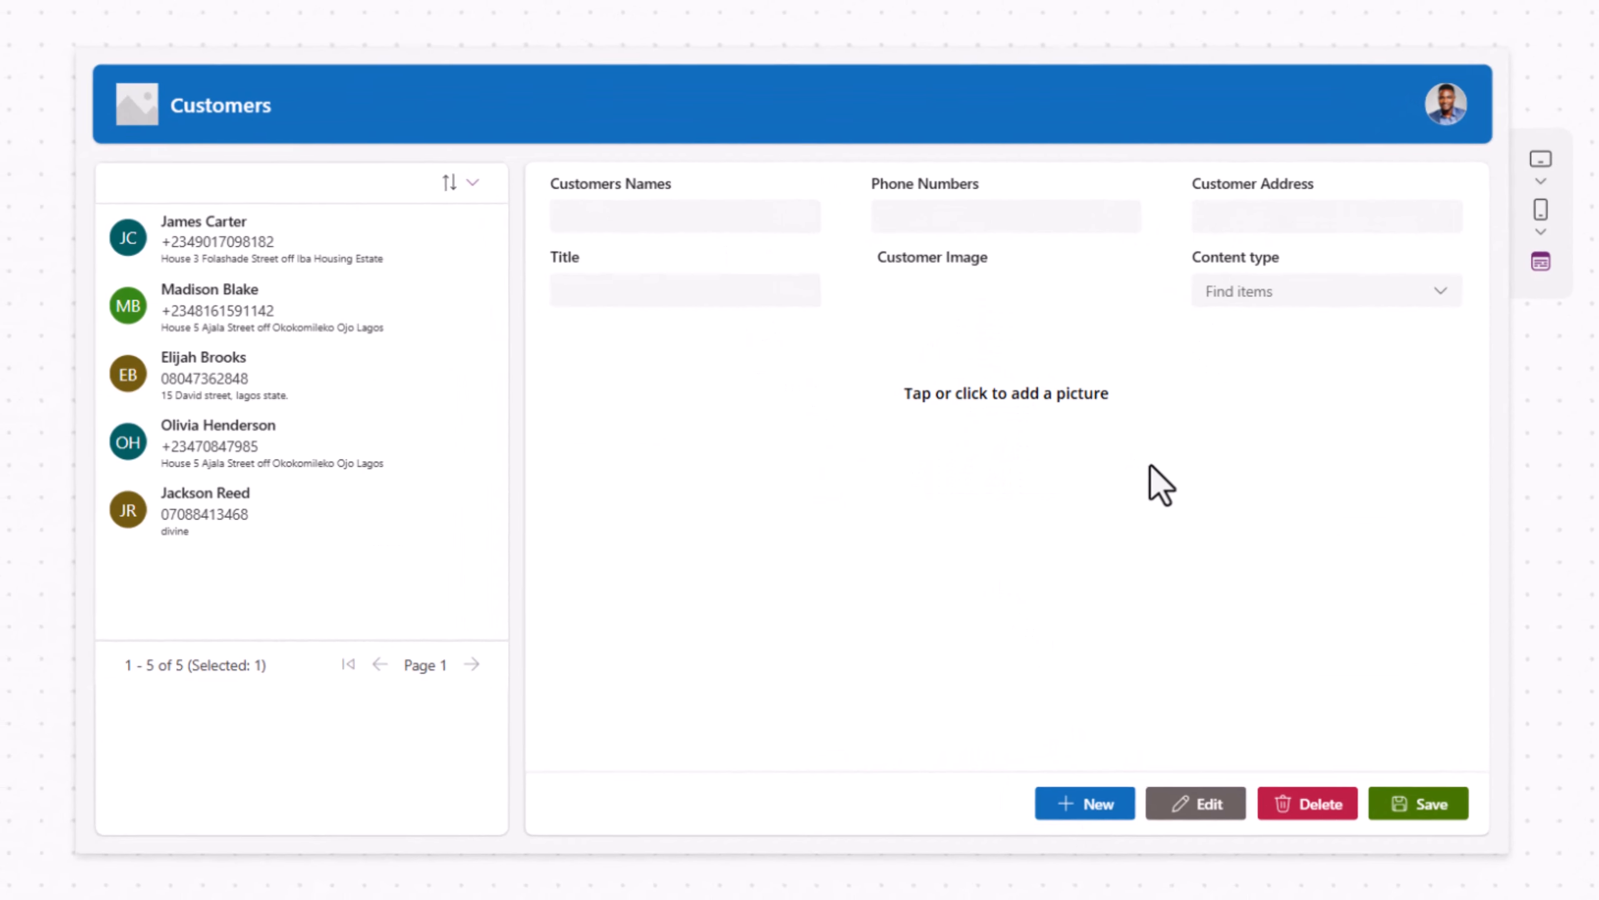
pyautogui.press('Escape')
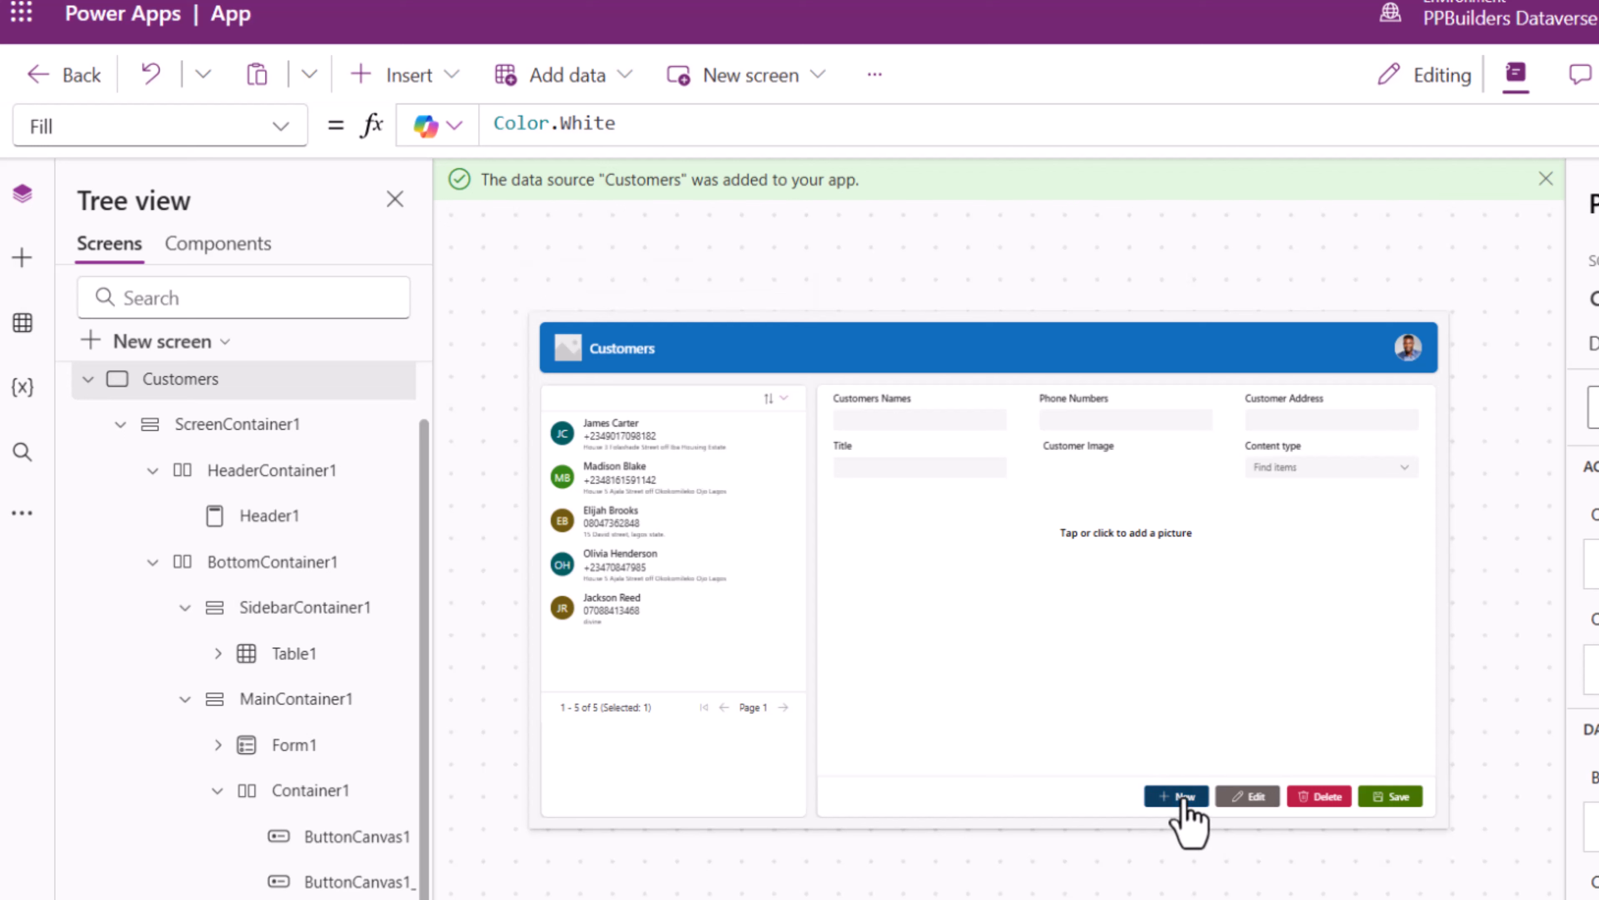
# - Replace the Edit button's OnSelect value false with EditForm(Form1)
pyautogui.click(1239, 797)
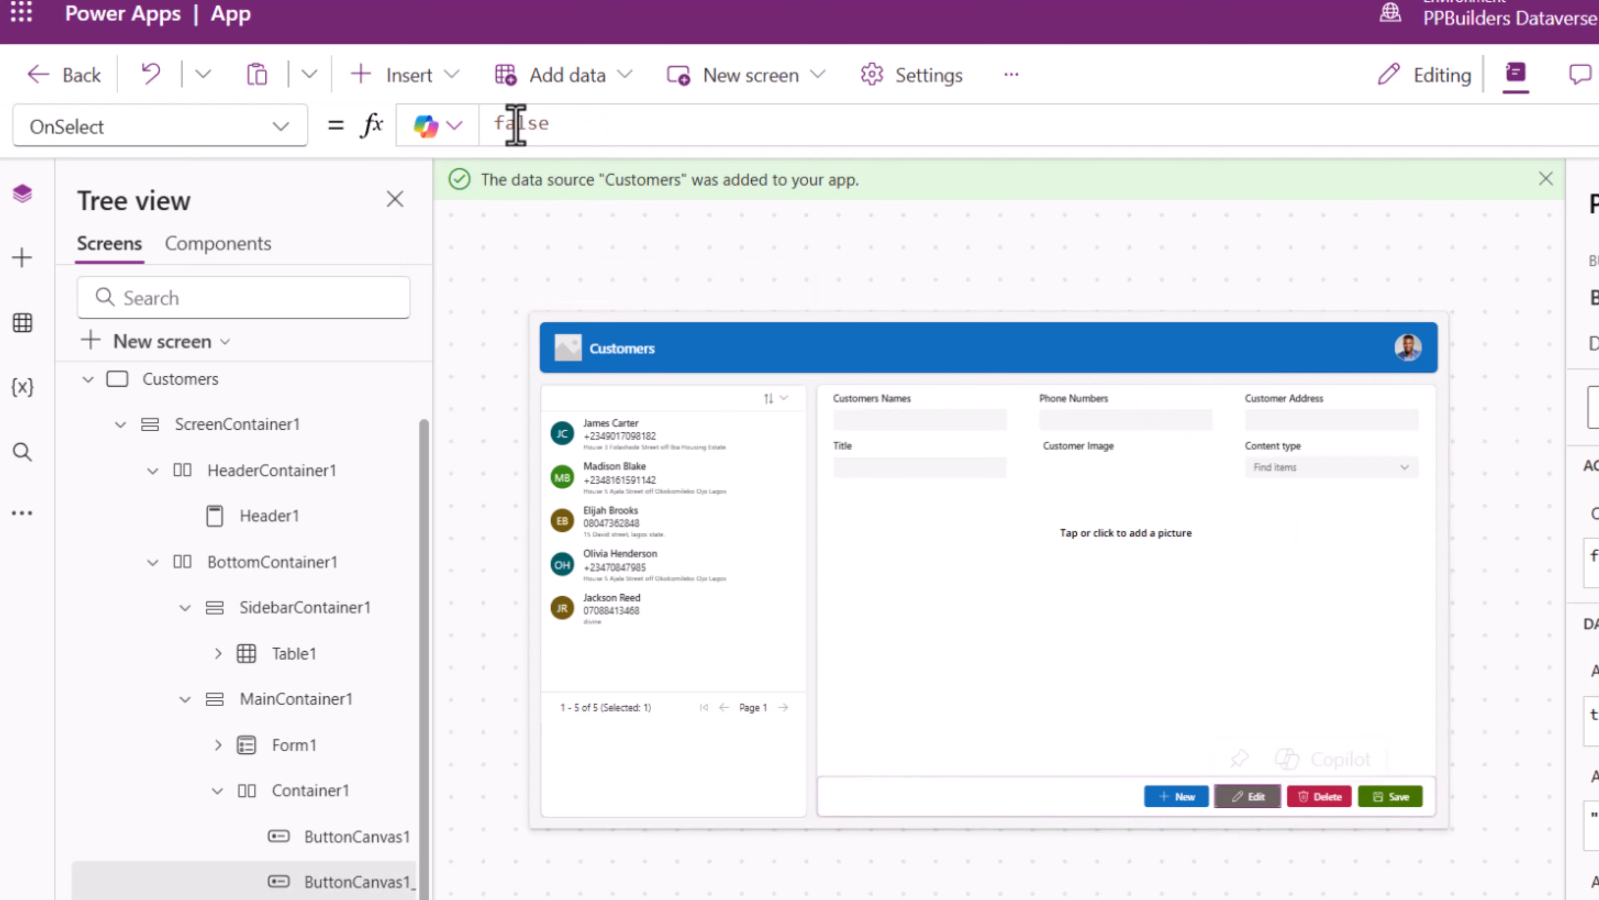
pyautogui.moveTo(578, 130); pyautogui.dragTo(468, 128)
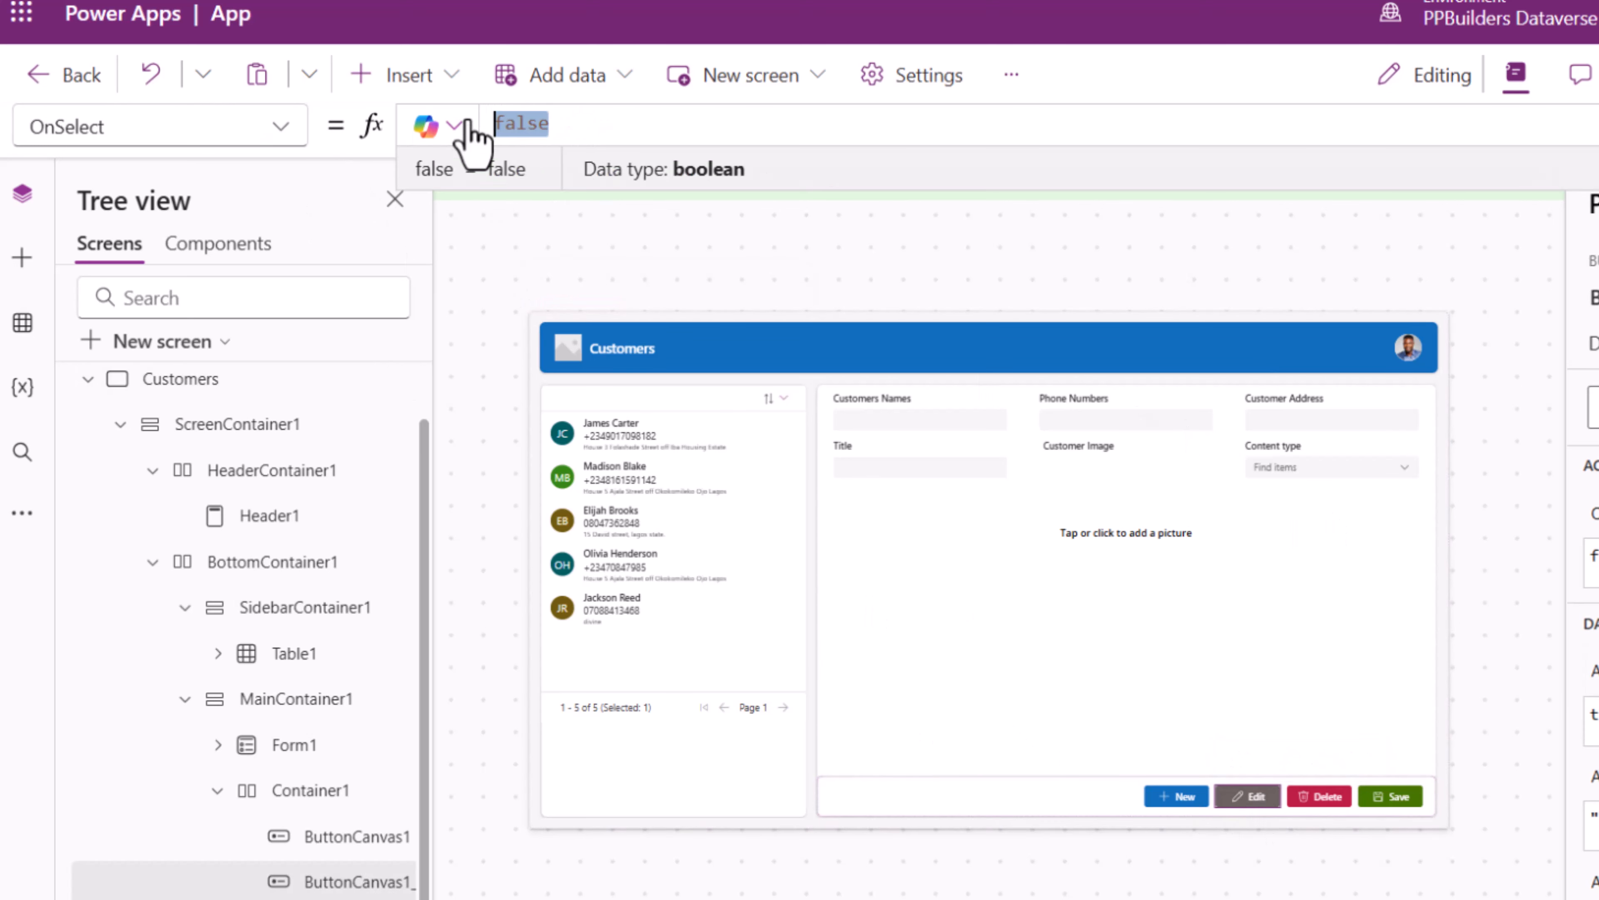
pyautogui.write('E')
pyautogui.press('BackSpace')
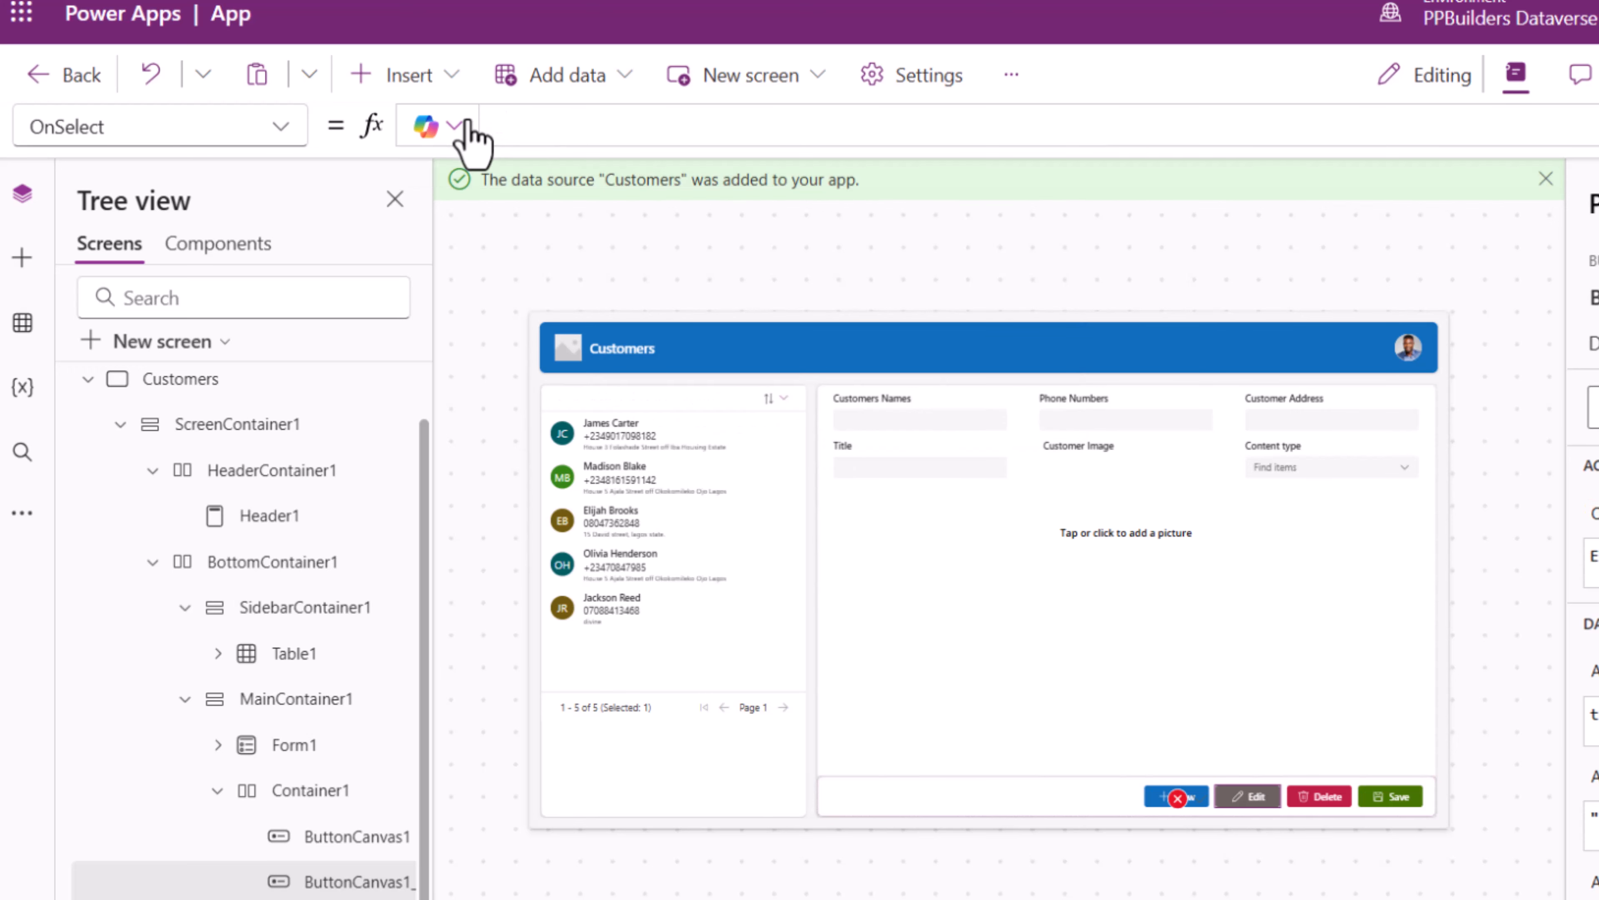
pyautogui.write('Ed')
pyautogui.press('Tab')
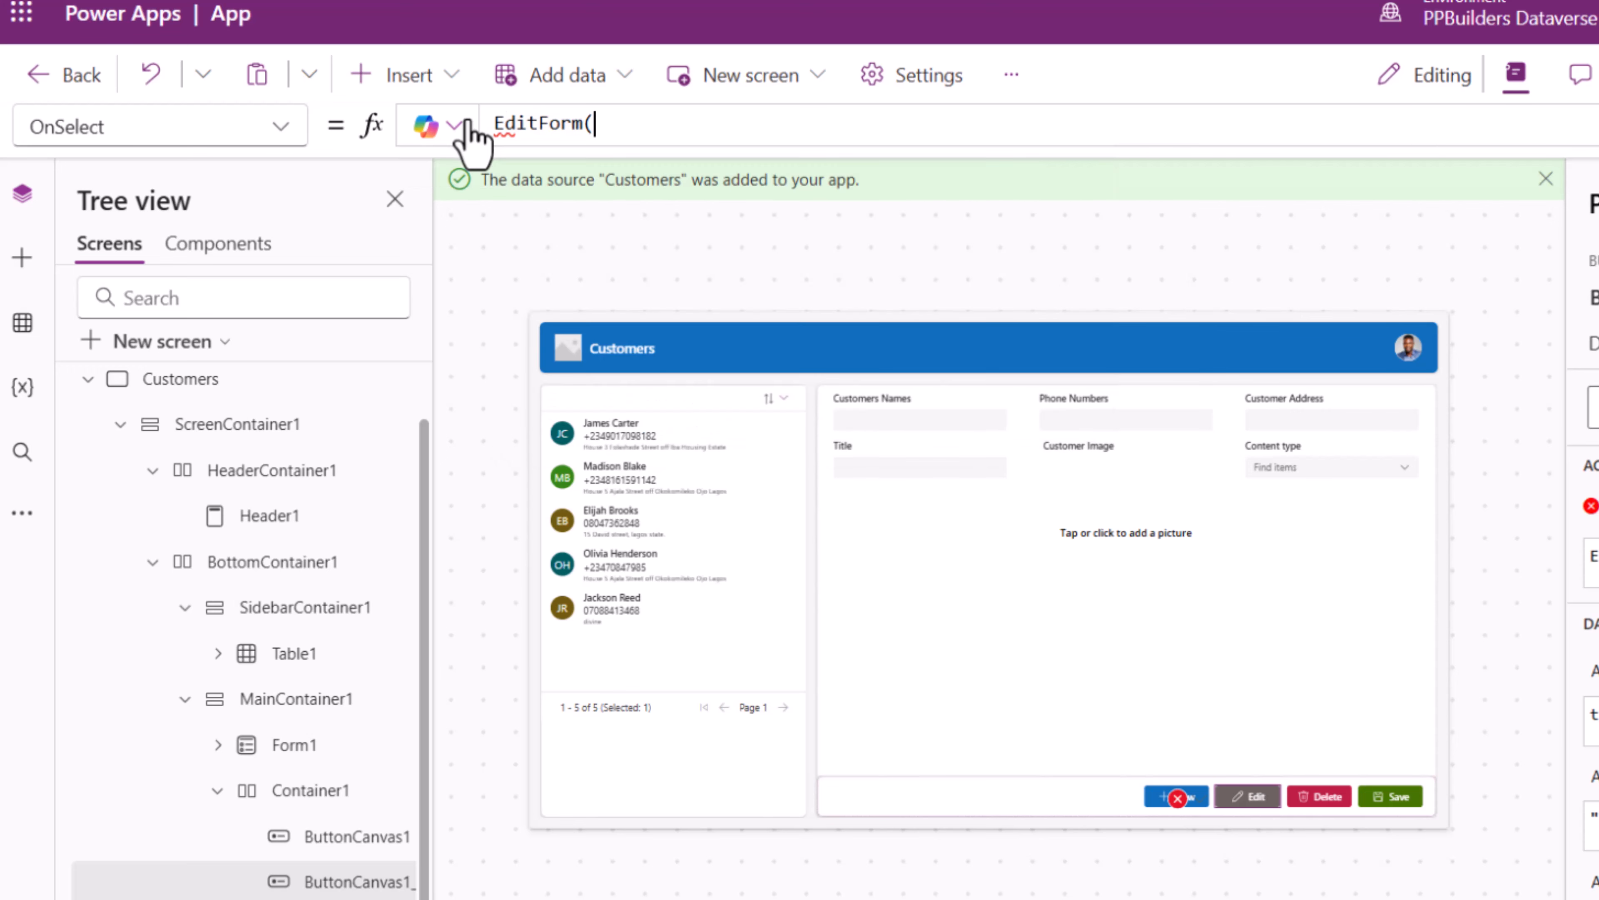
pyautogui.write('ForAll(')
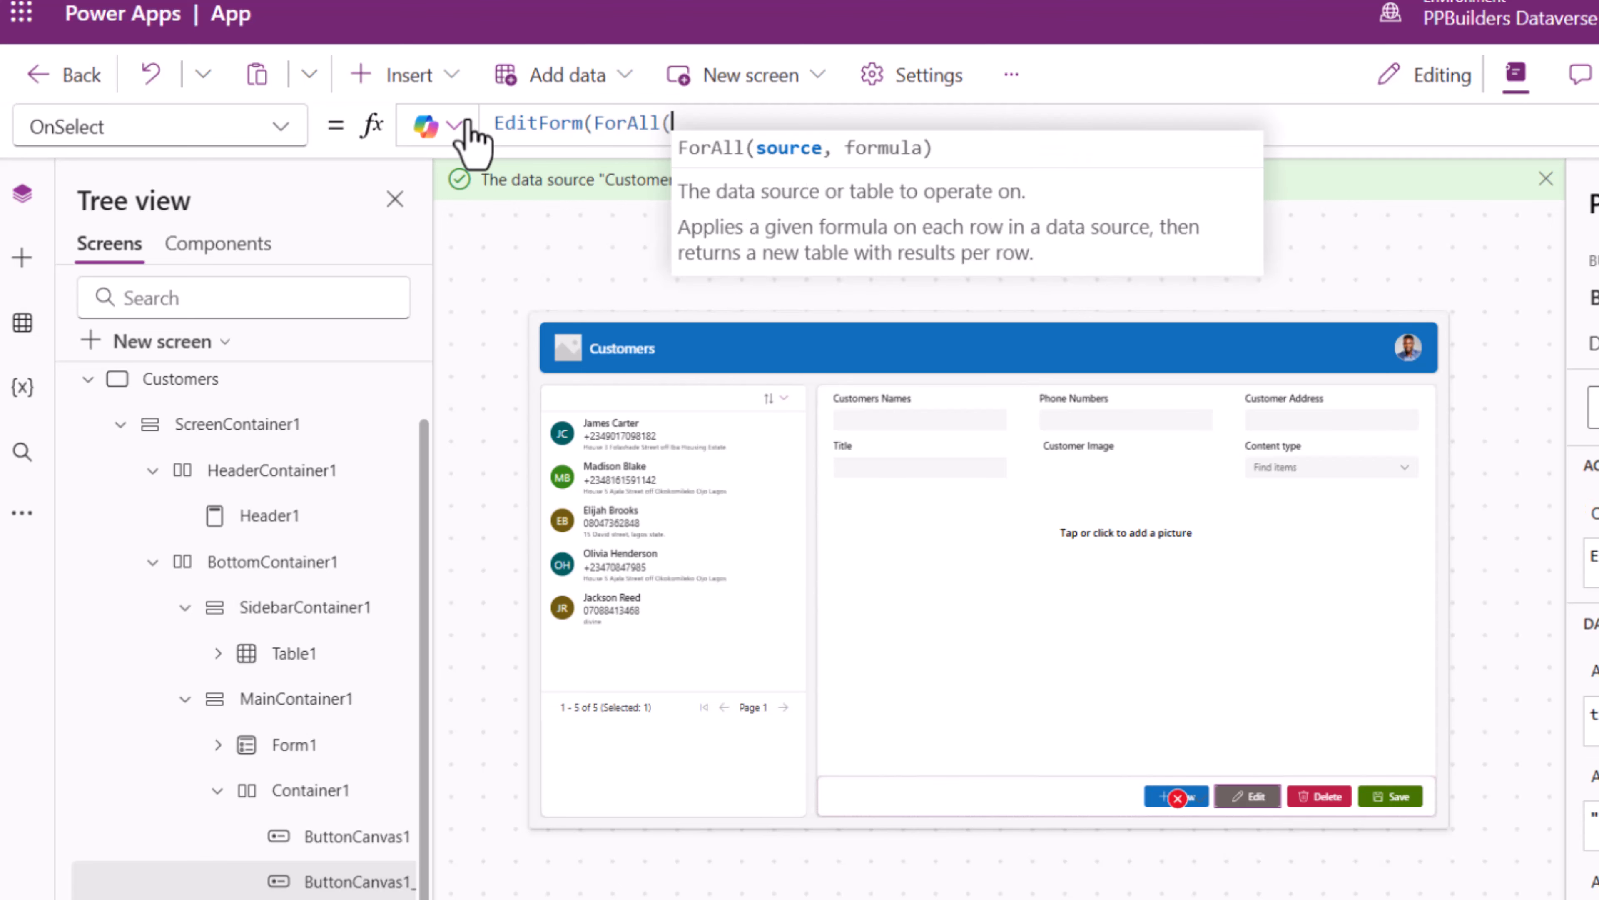
pyautogui.hotkey('ctrl', 'shift', 'Left')
pyautogui.write('form')
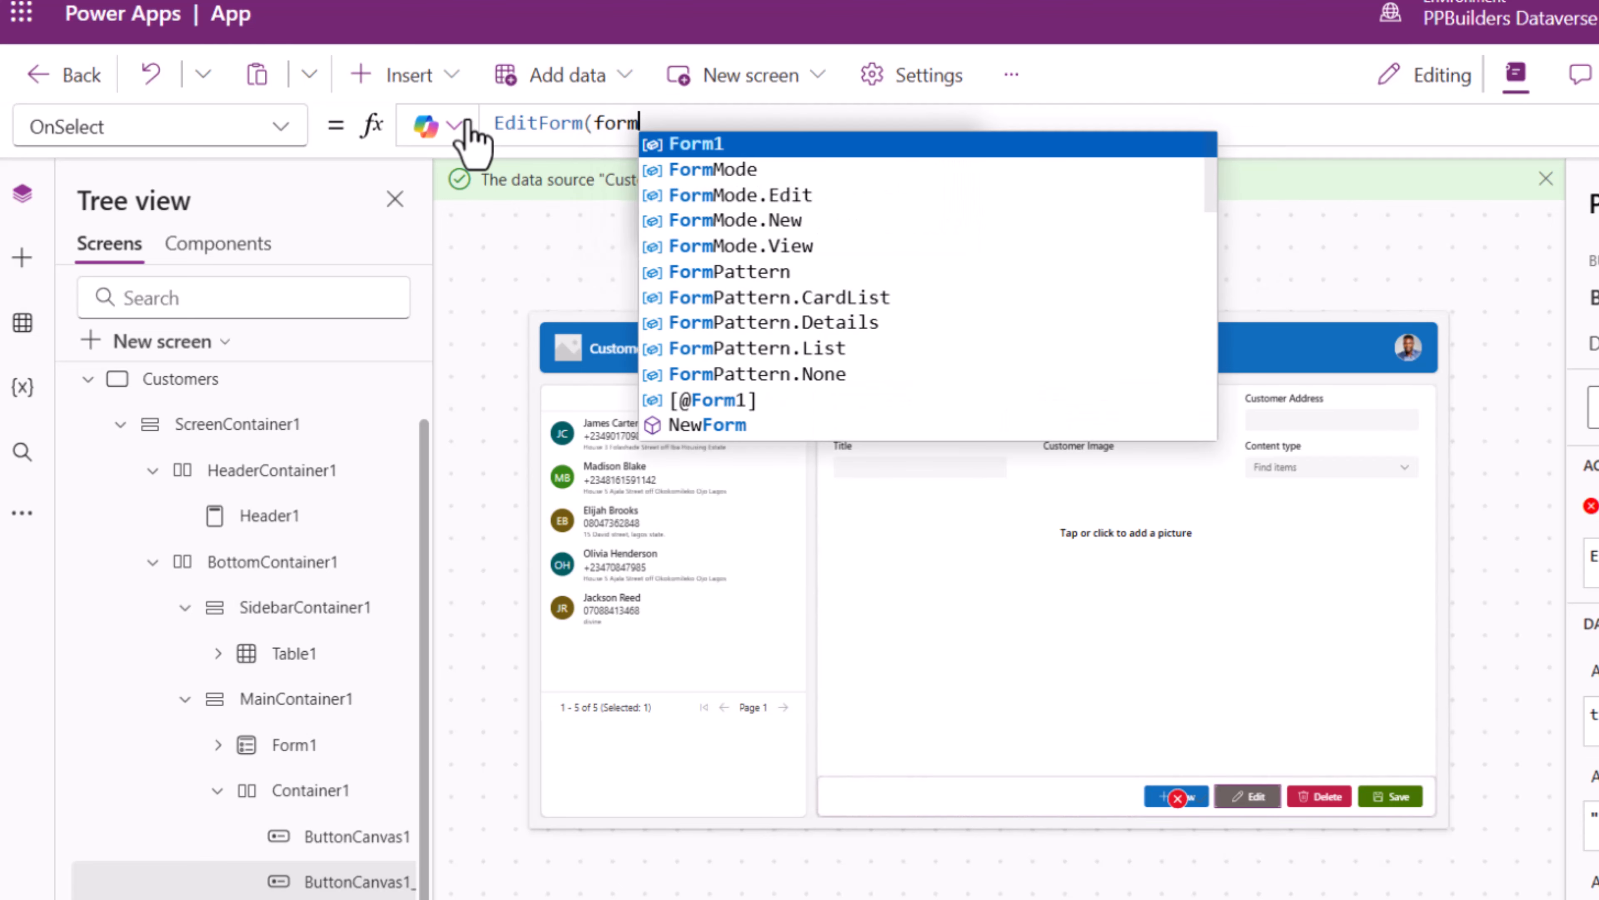
pyautogui.press('Tab')
pyautogui.write(')')
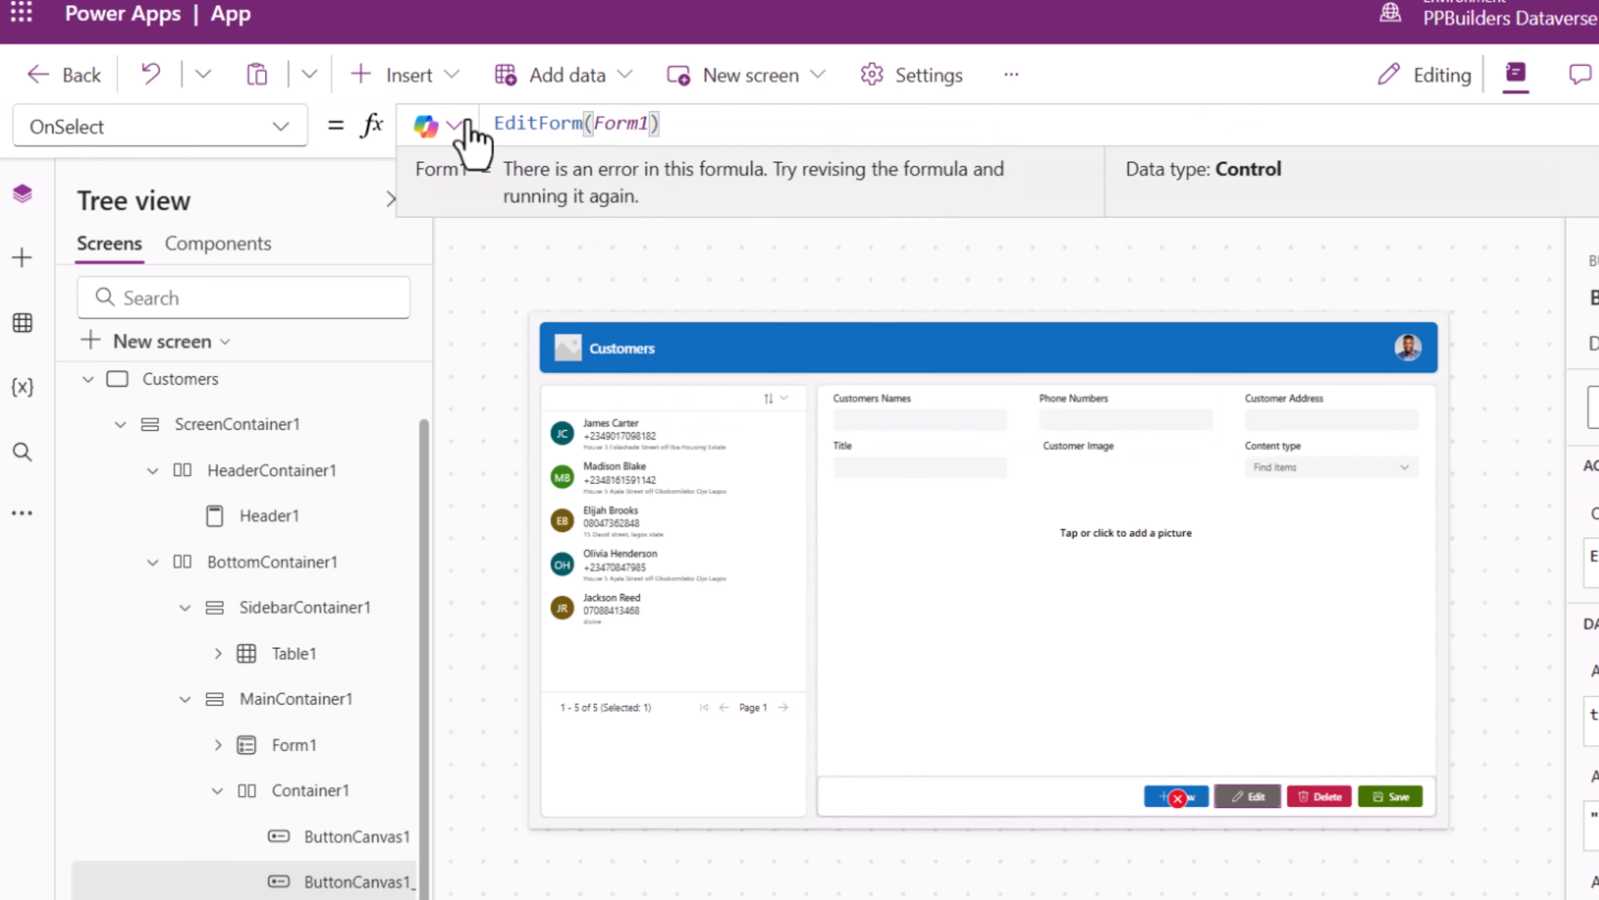
pyautogui.click(1525, 679)
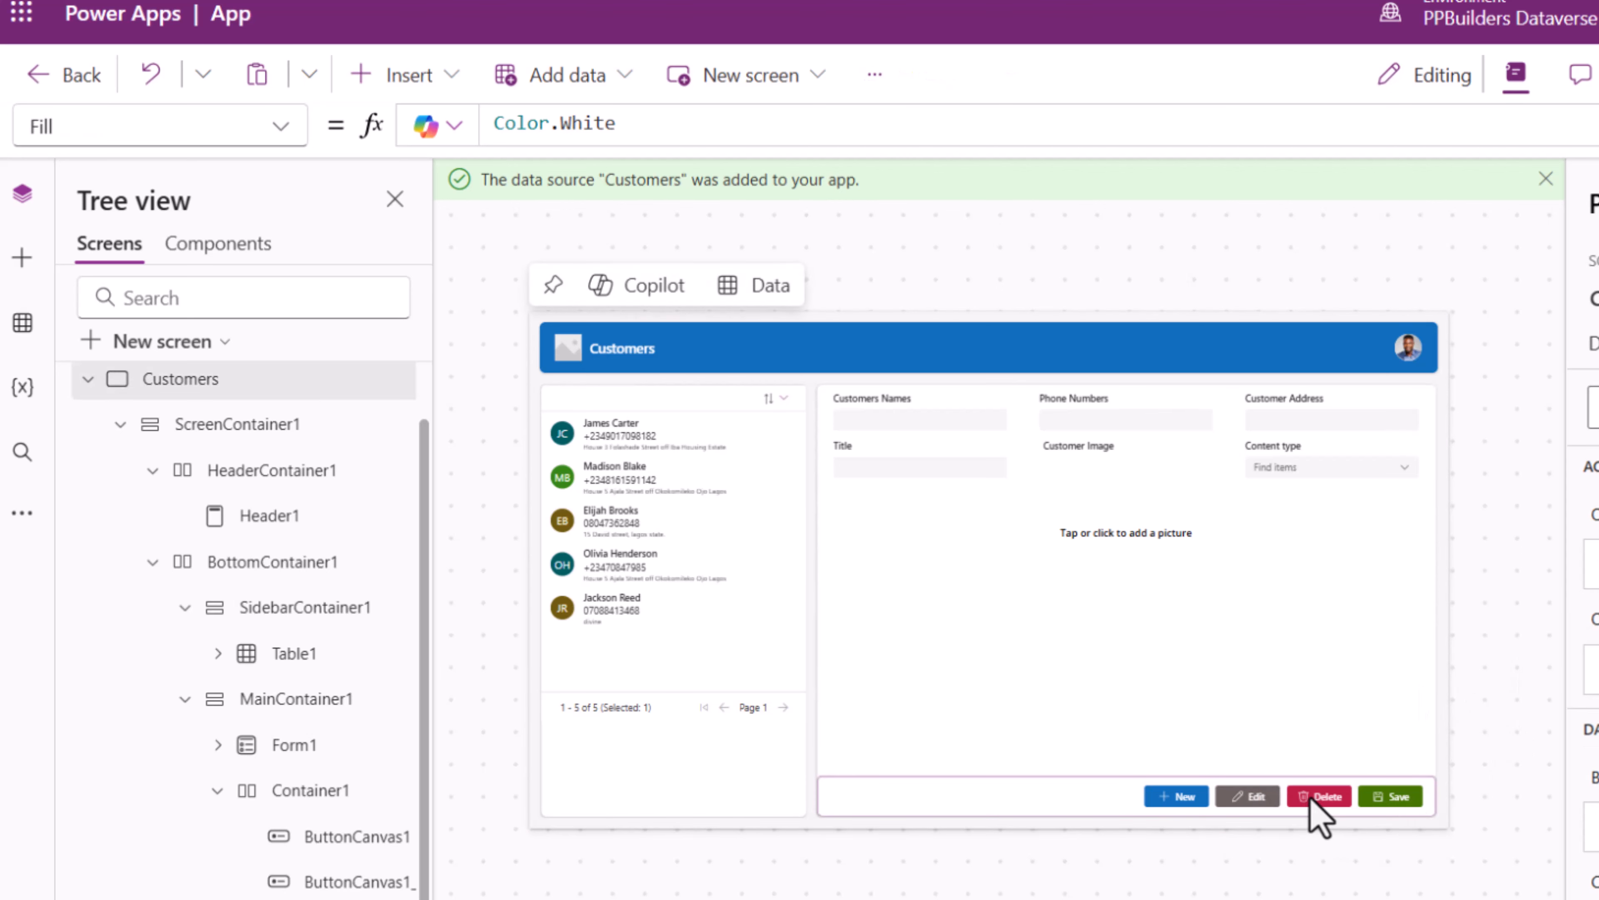
# - Set the Delete button's OnSelect to Remove(Customers_1, Table1.Selected)
pyautogui.click(1341, 795)
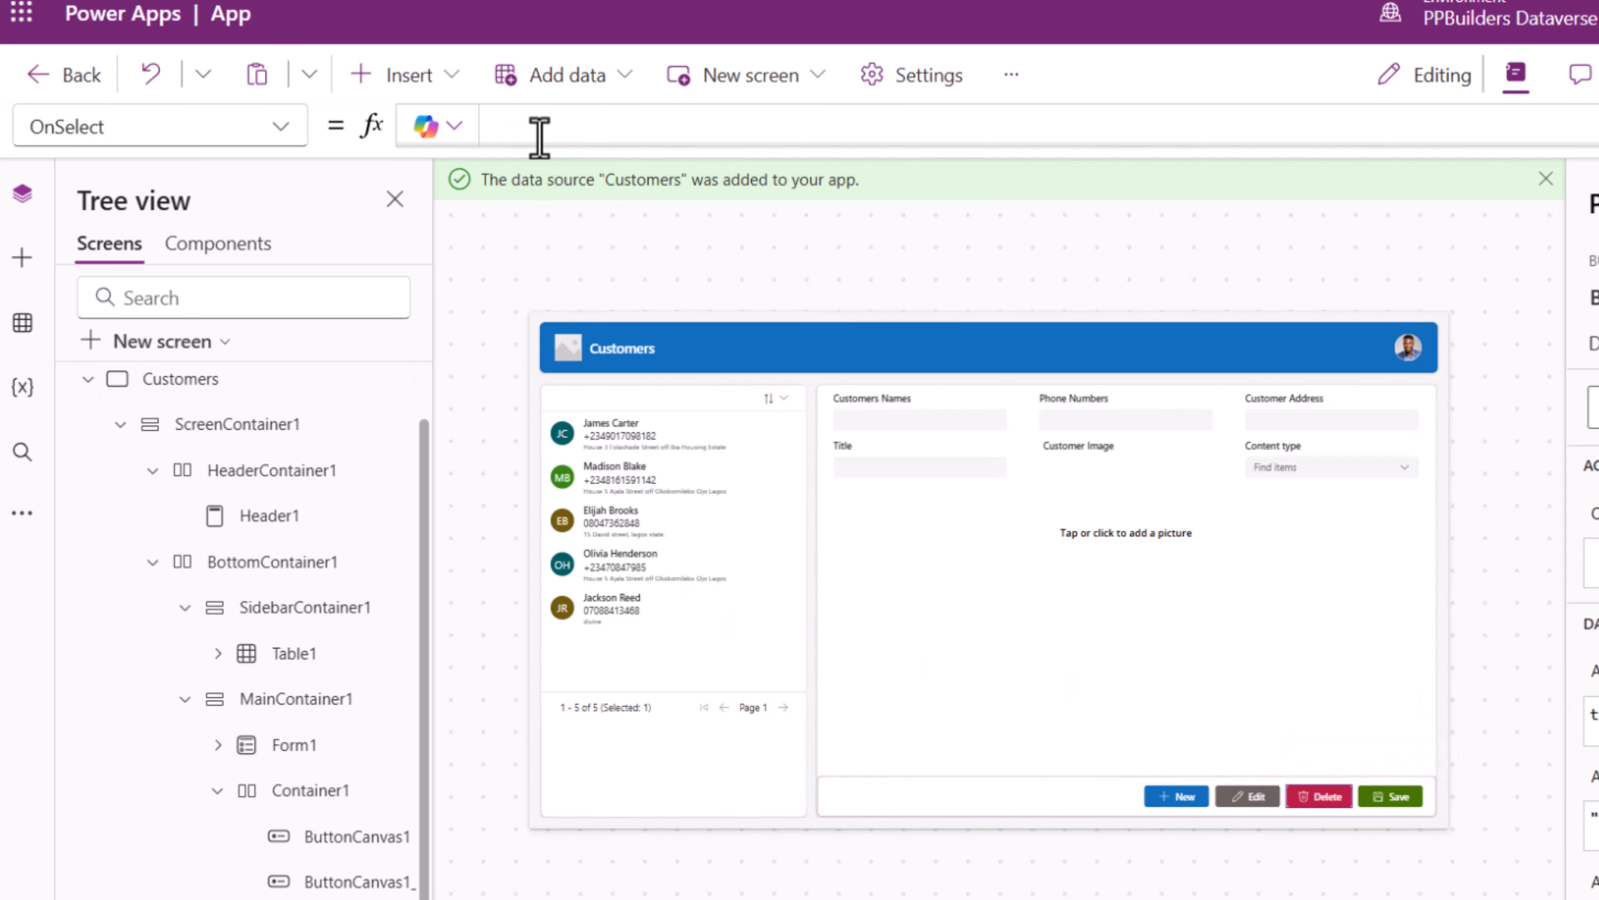
pyautogui.click(567, 129)
pyautogui.write('Remove')
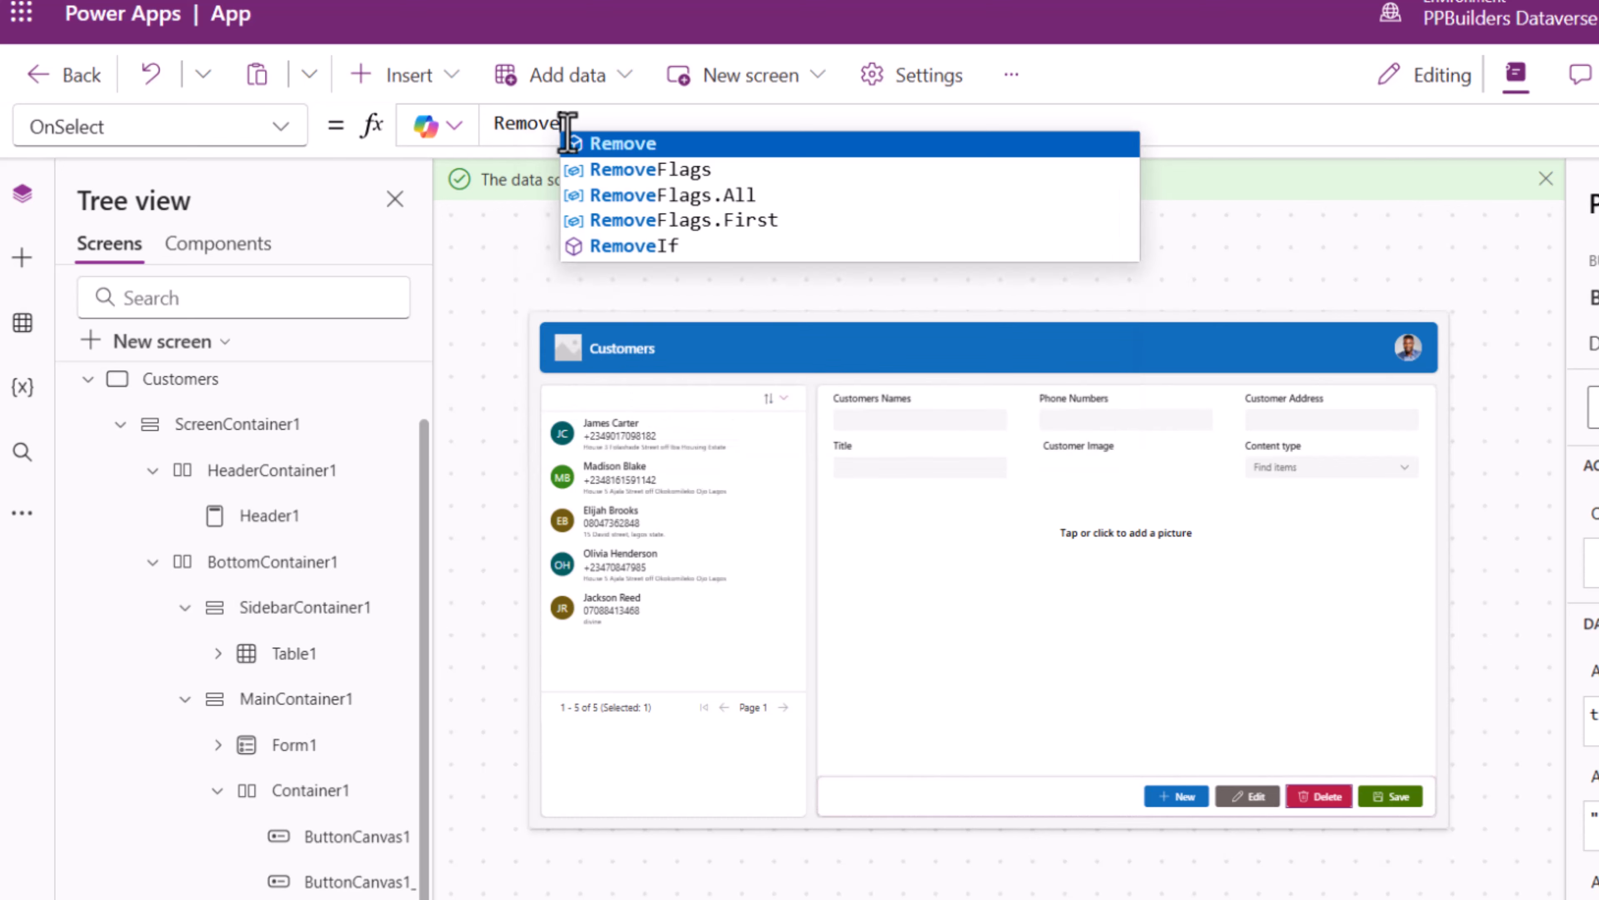
pyautogui.write('(')
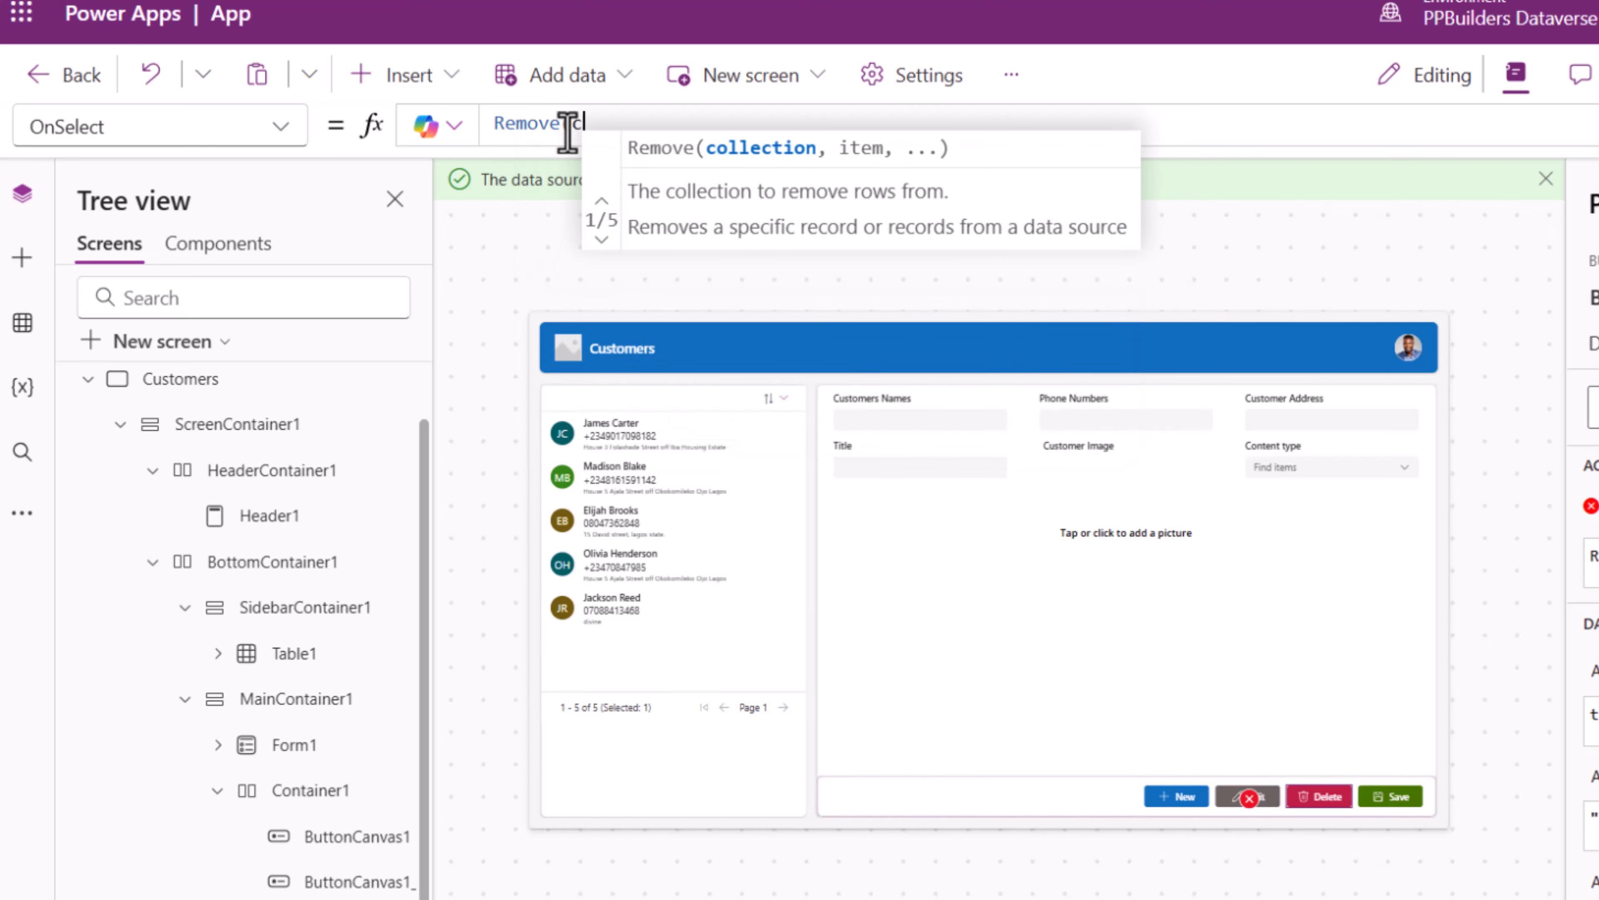
pyautogui.write('cus')
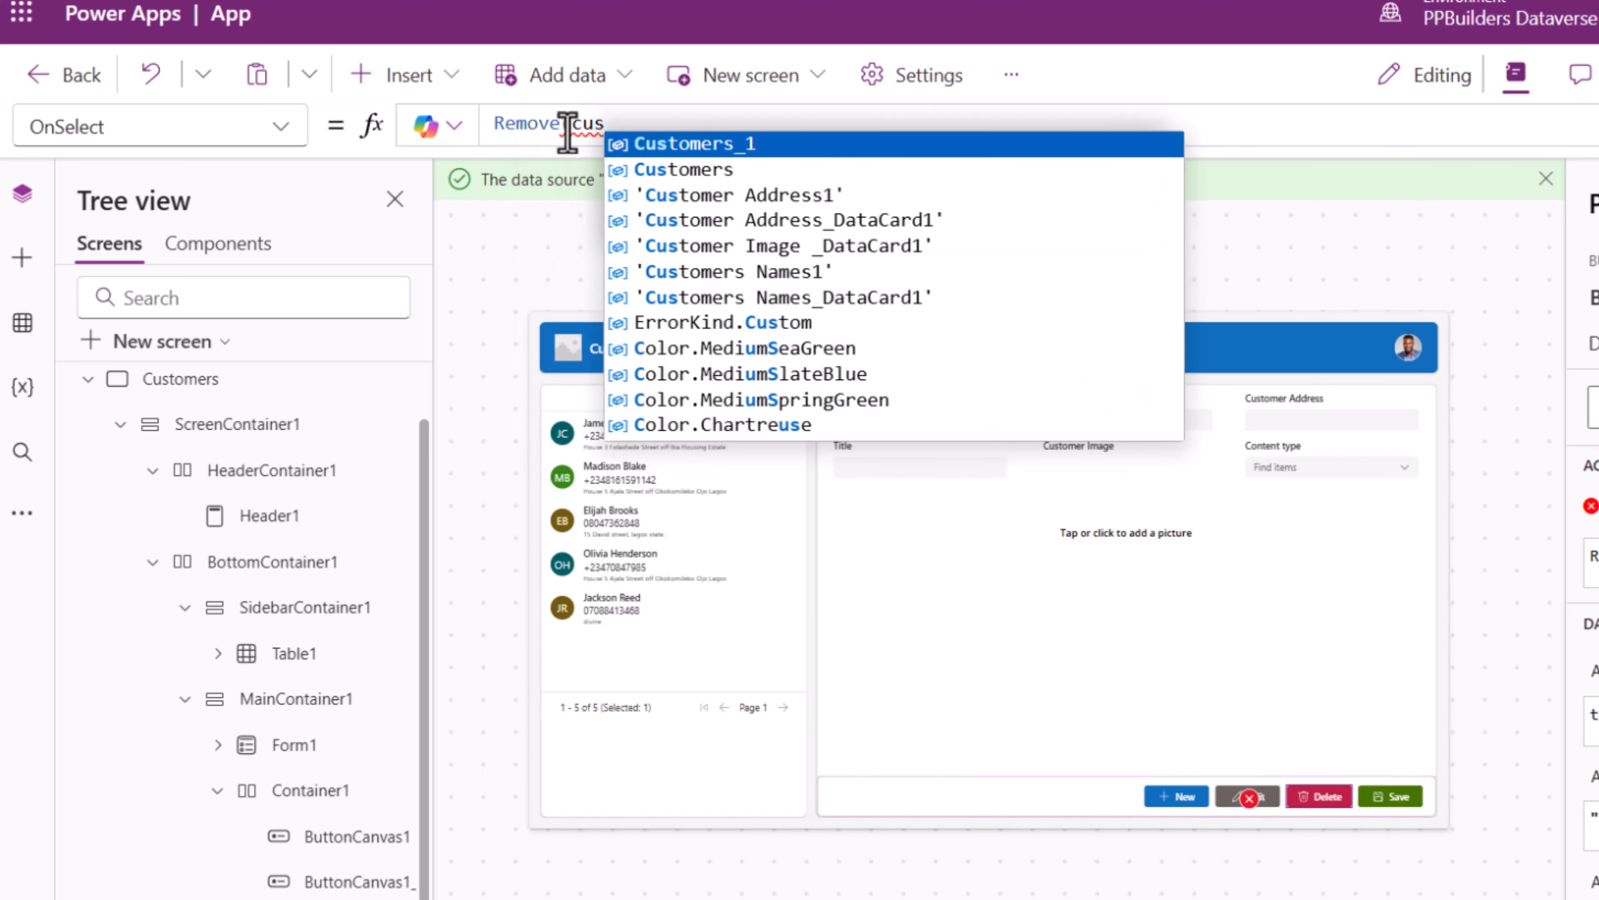
pyautogui.press('Tab')
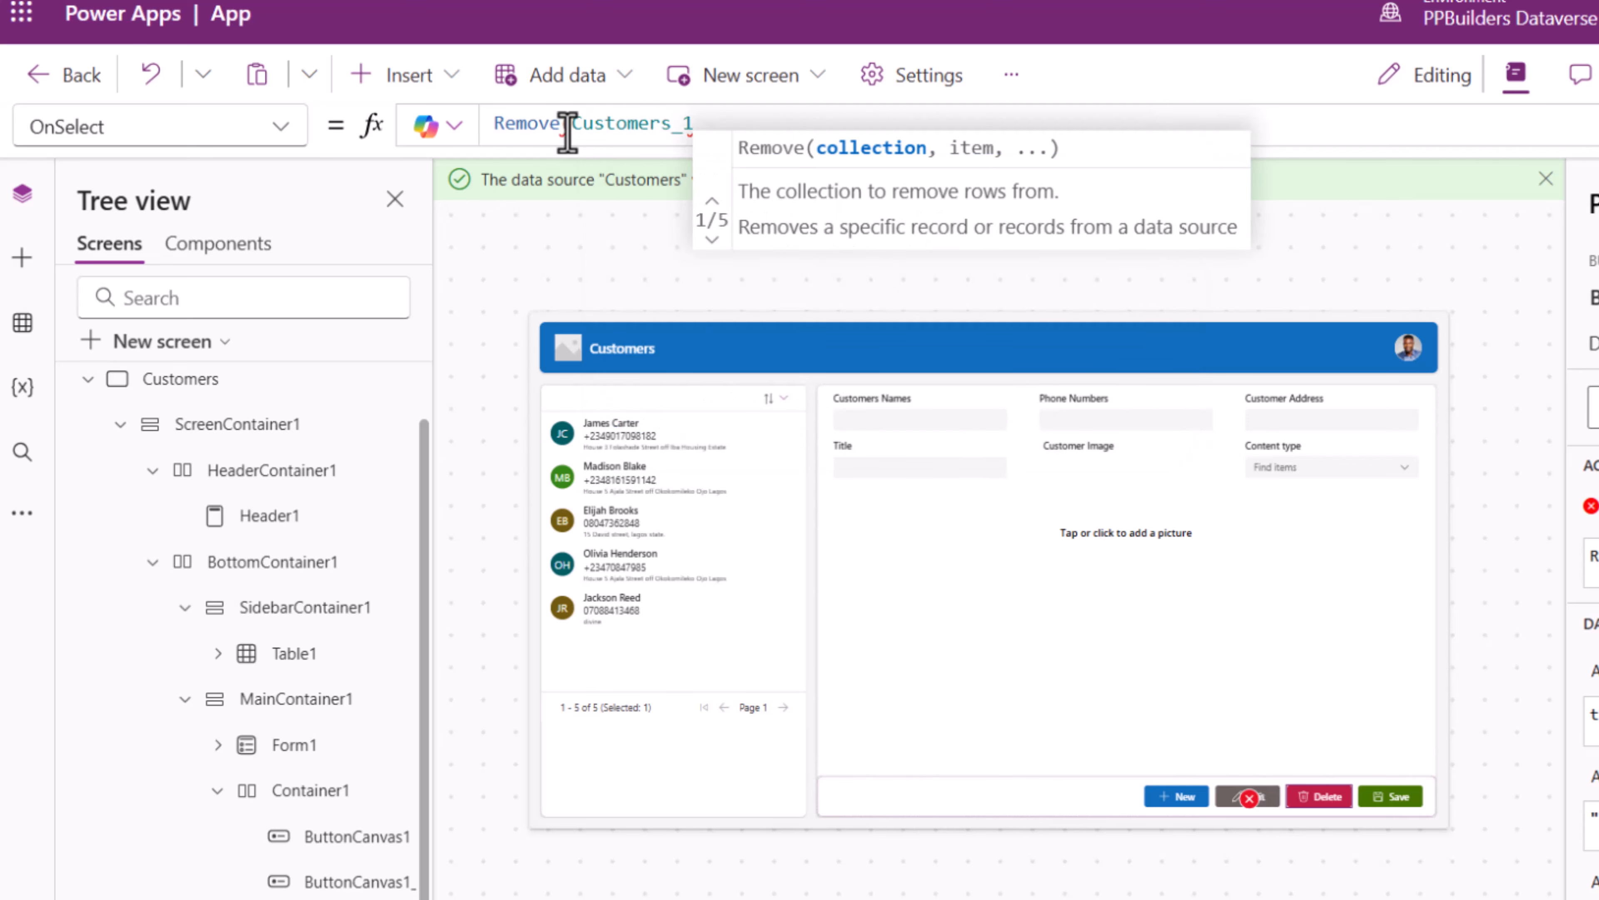
pyautogui.write(',')
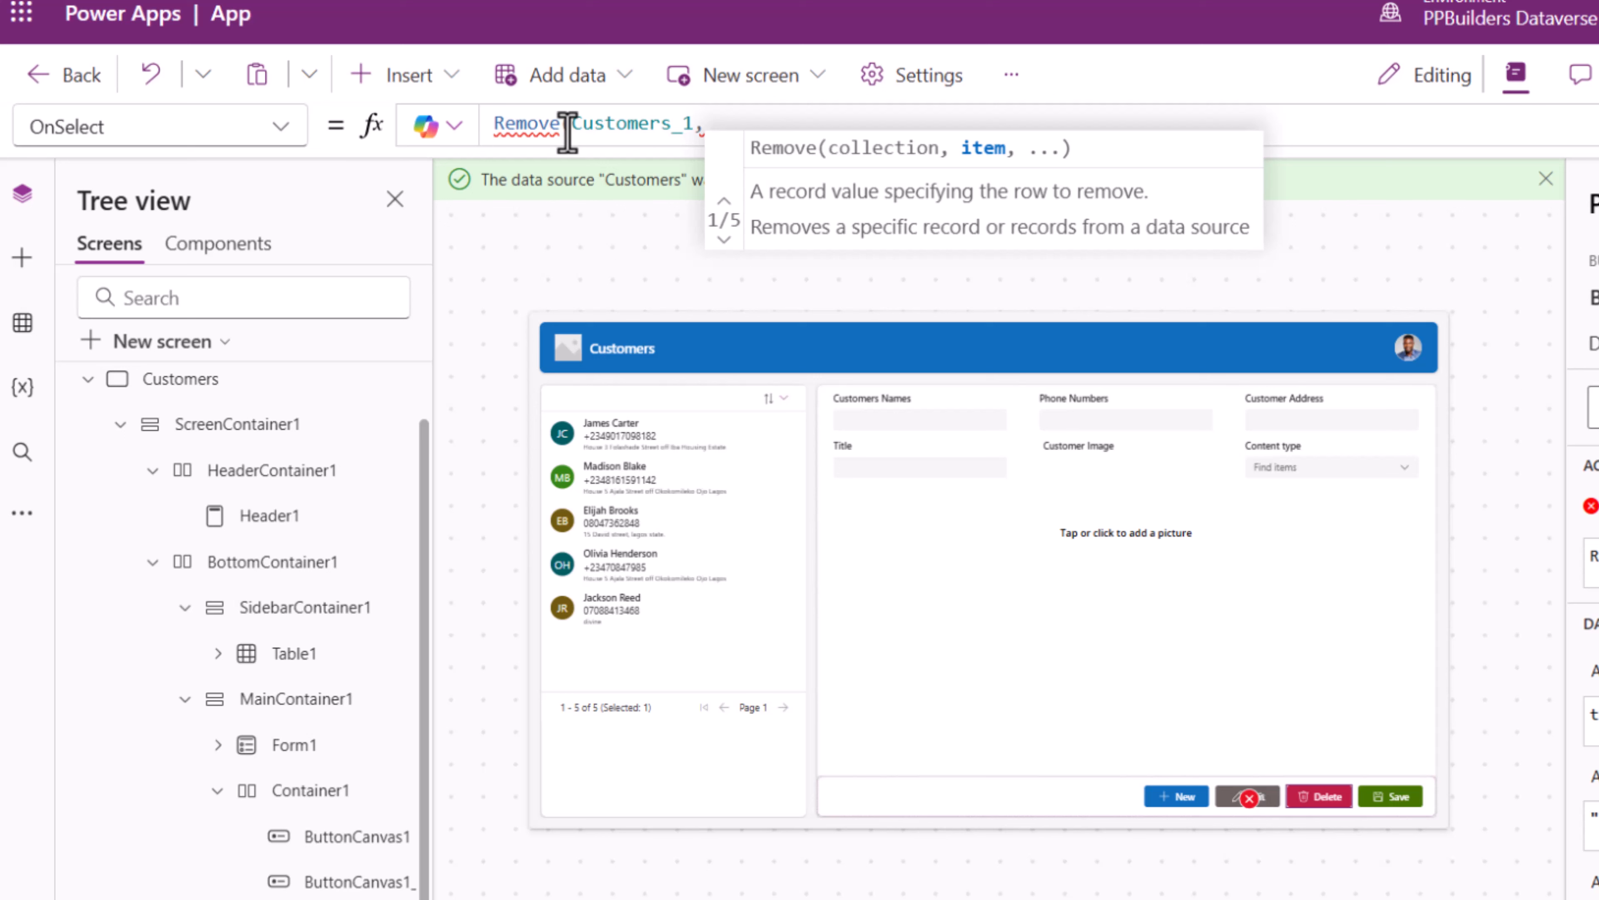
pyautogui.write('tomers_1,Table1')
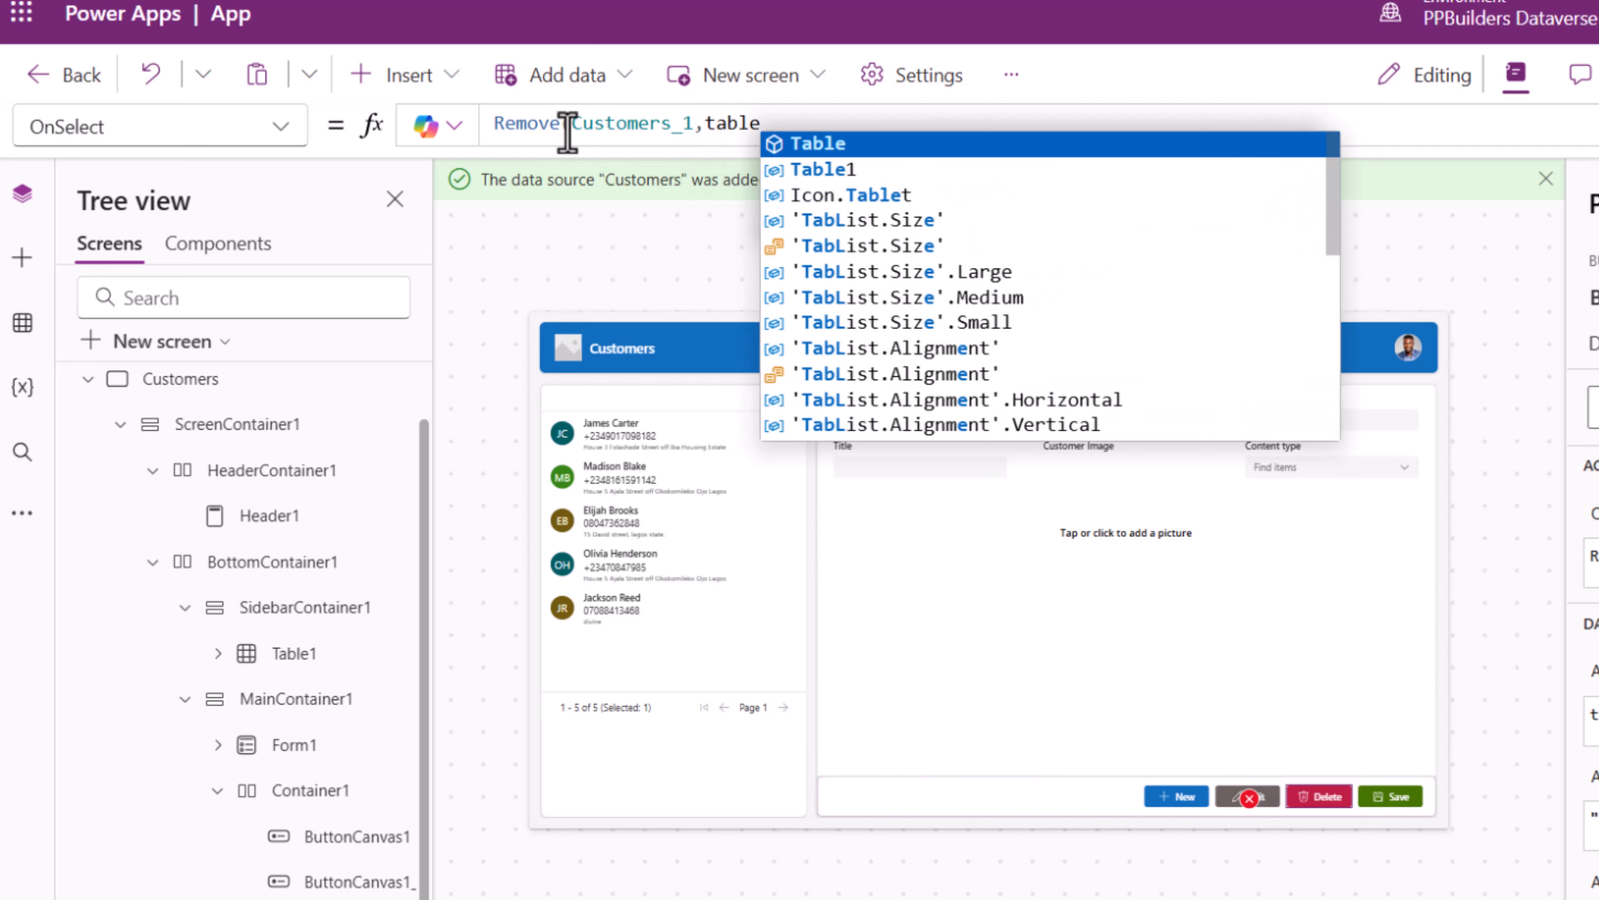
pyautogui.write('.Selected')
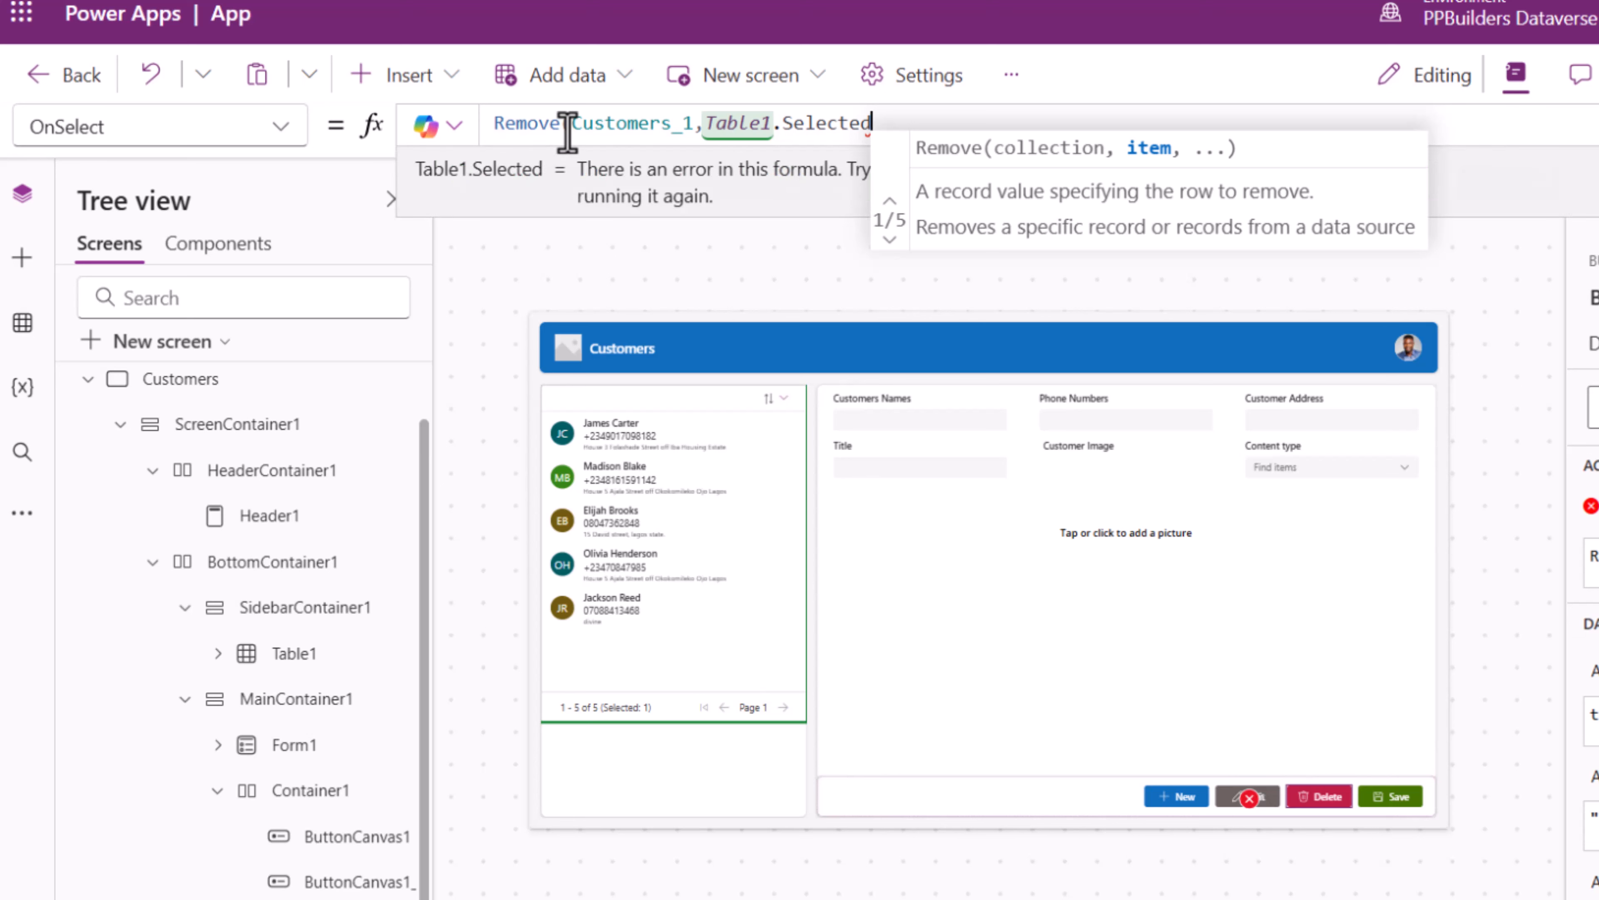
pyautogui.write(')')
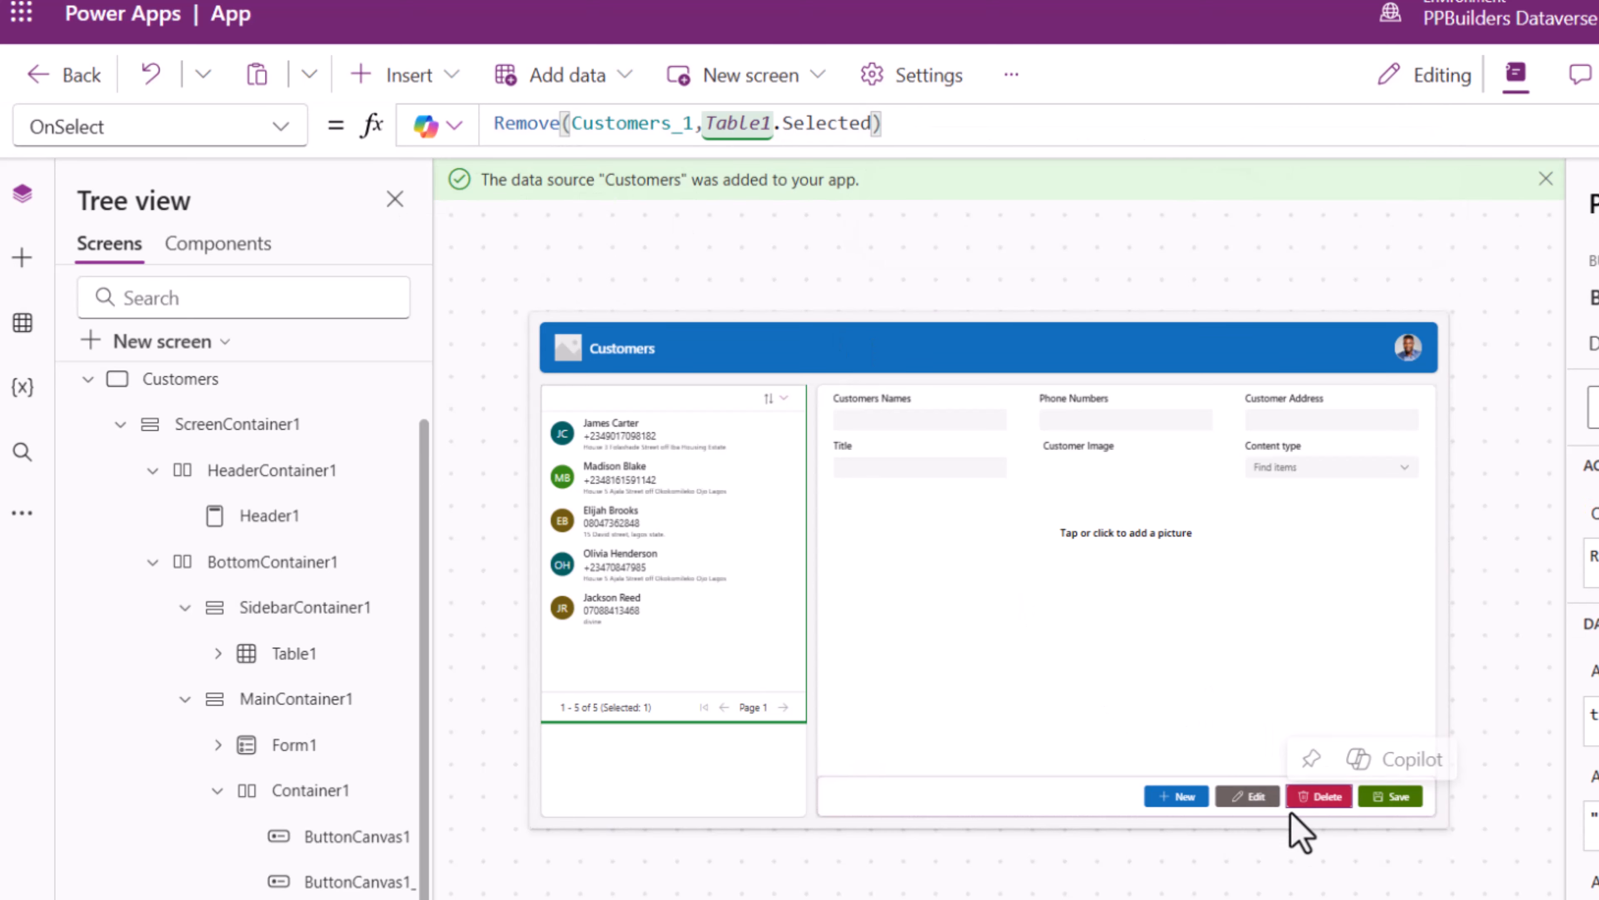
pyautogui.click(1379, 798)
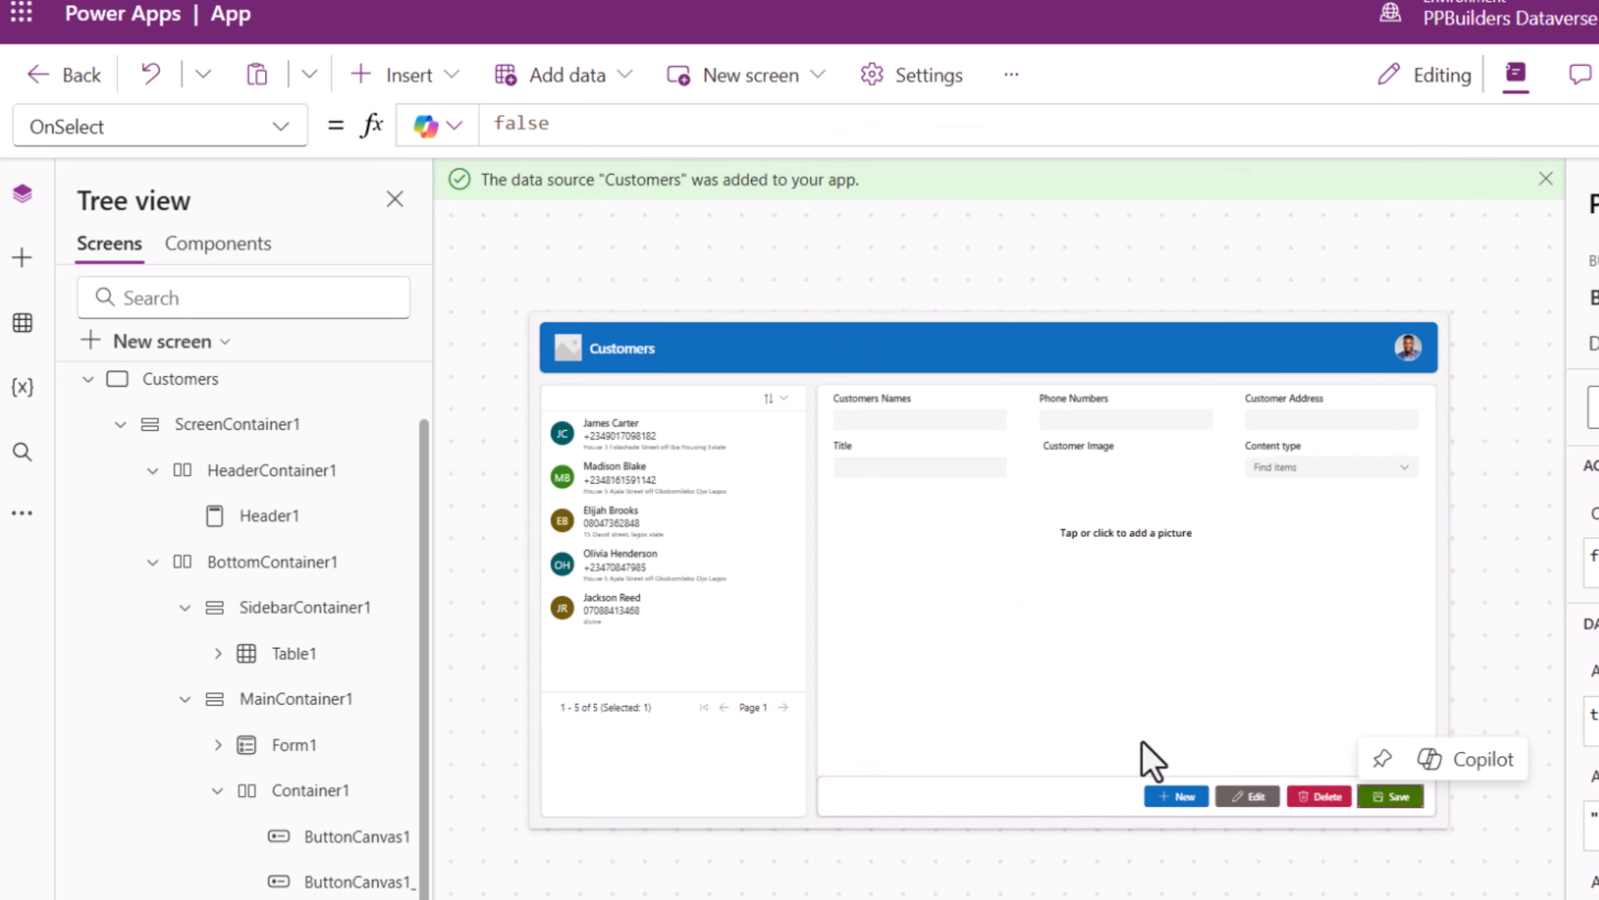
# - Set the Save button's OnSelect to SubmitForm(Form1) and launch the preview with F5
pyautogui.click(110, 136)
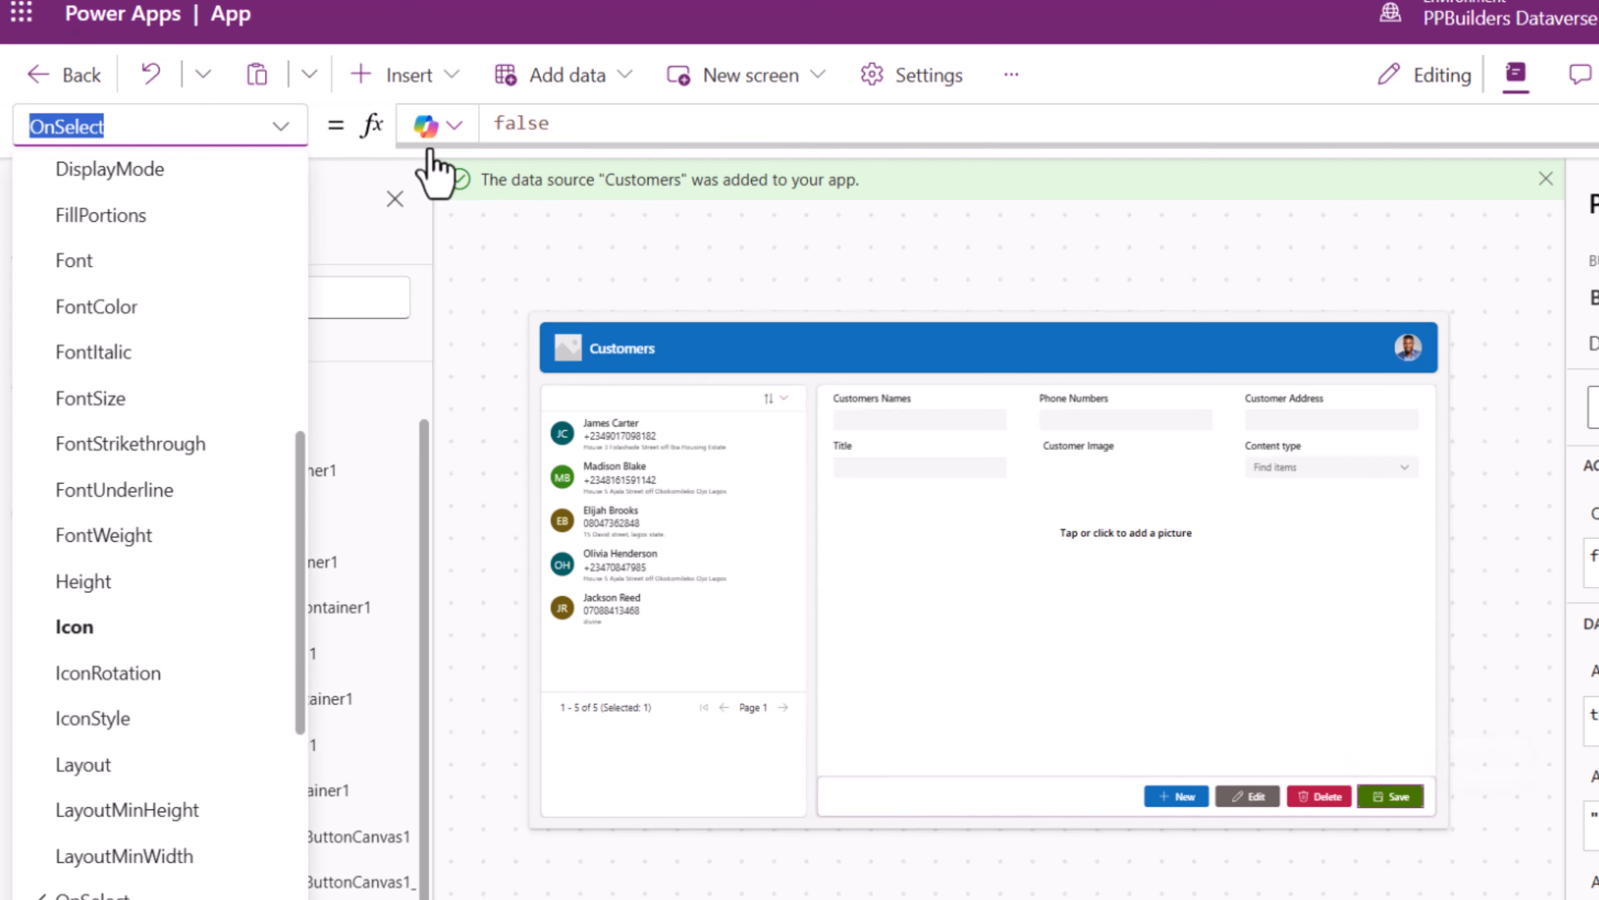
pyautogui.click(430, 150)
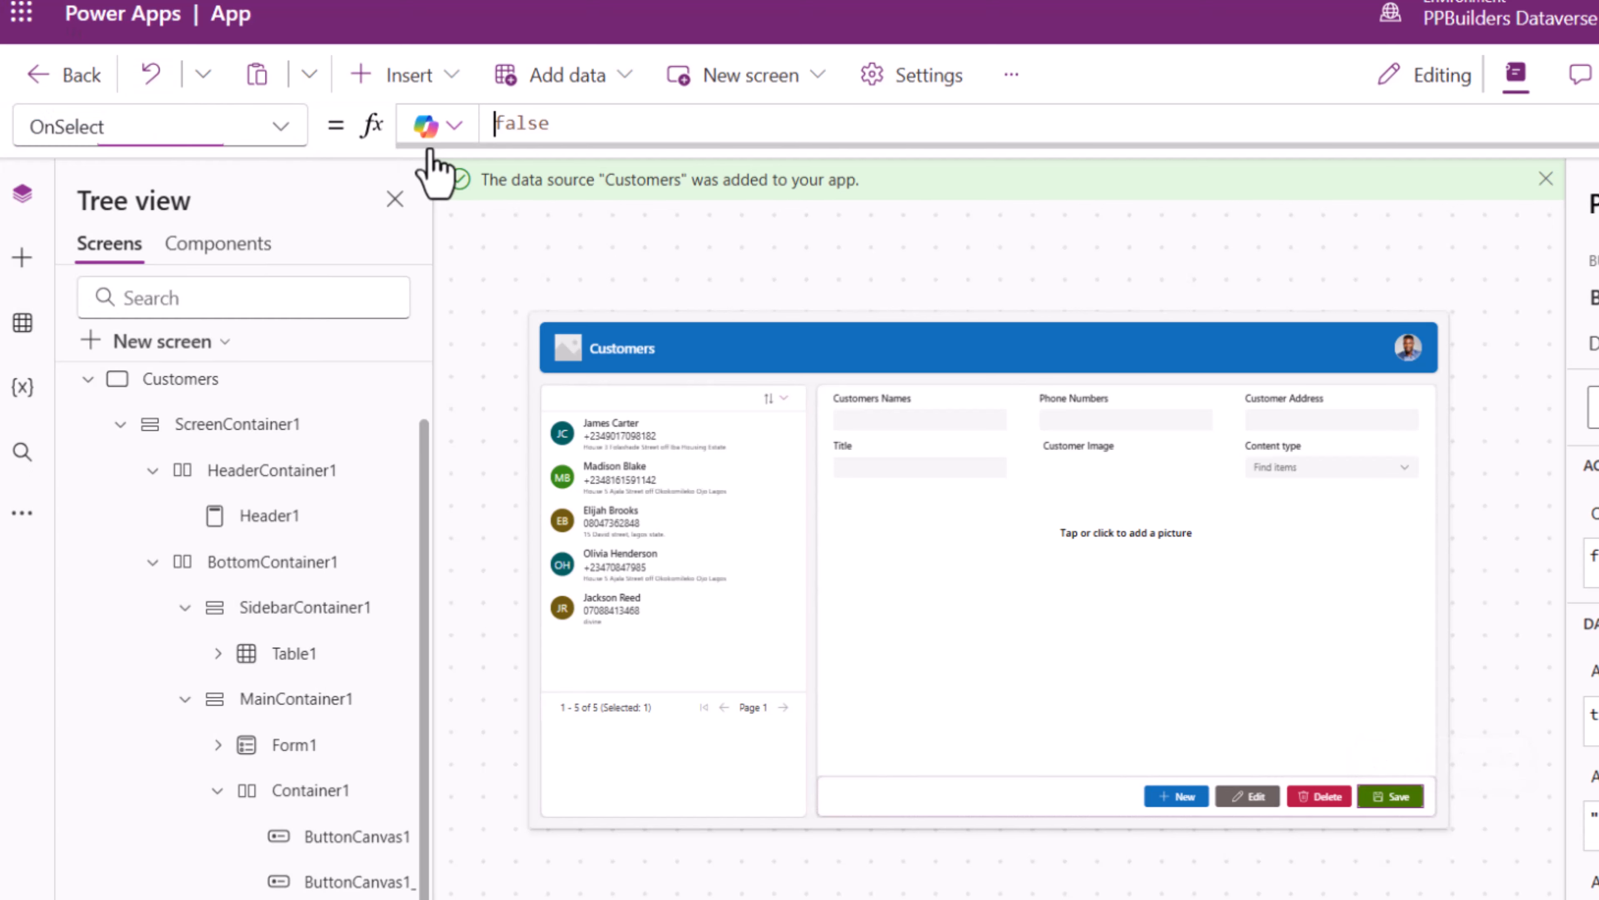
pyautogui.hotkey('ctrl', 'a')
pyautogui.write('Submit')
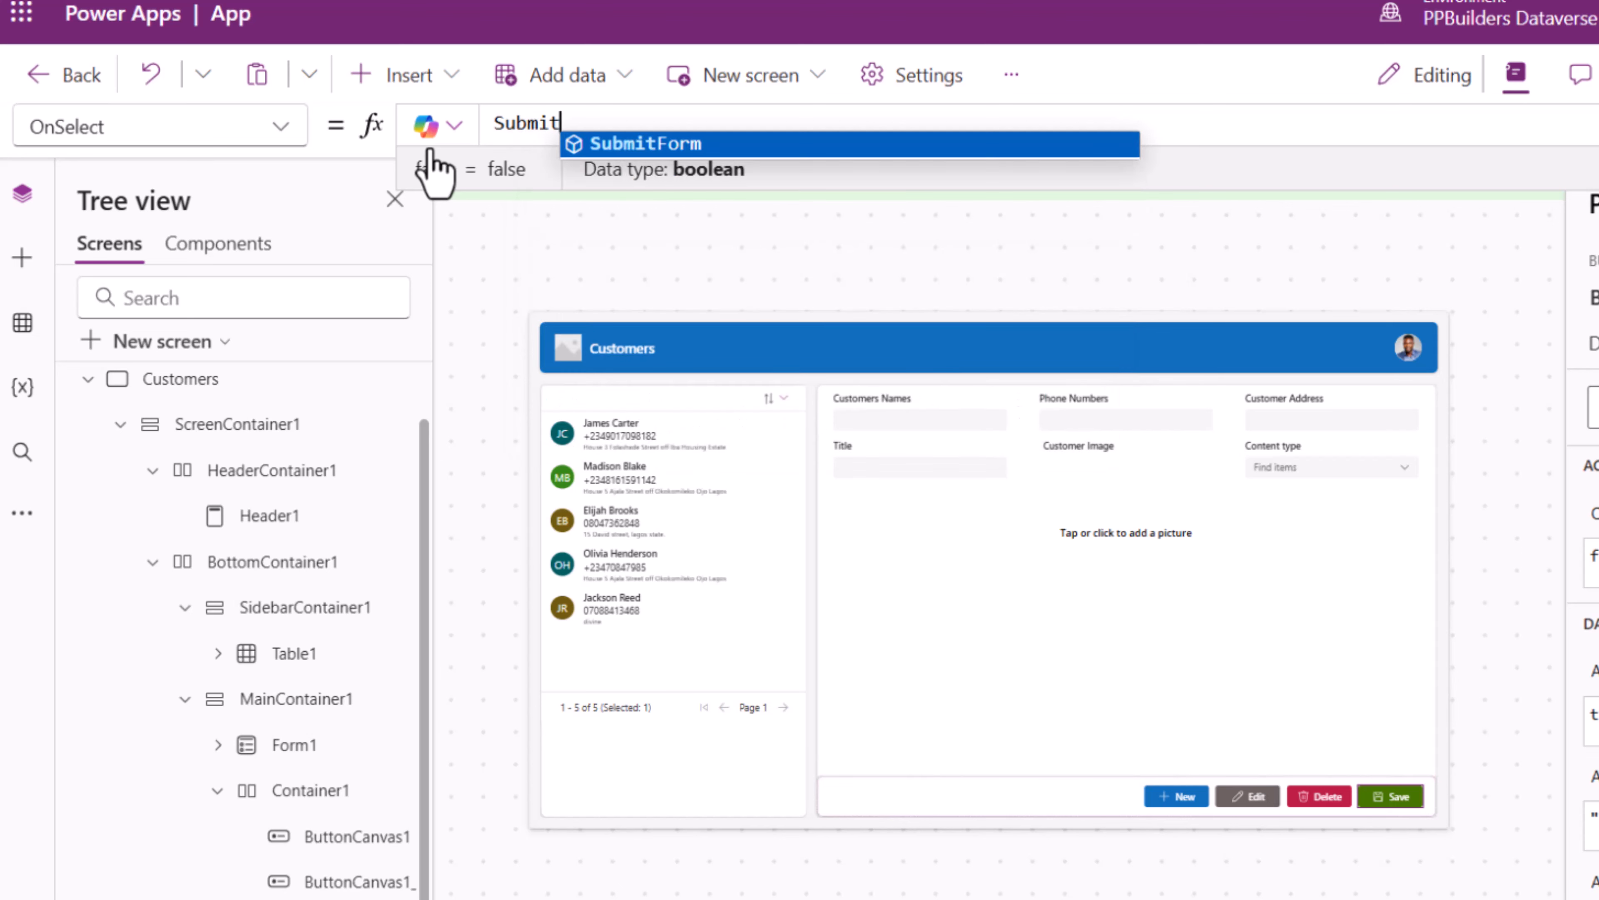
pyautogui.write('Form(Form1)')
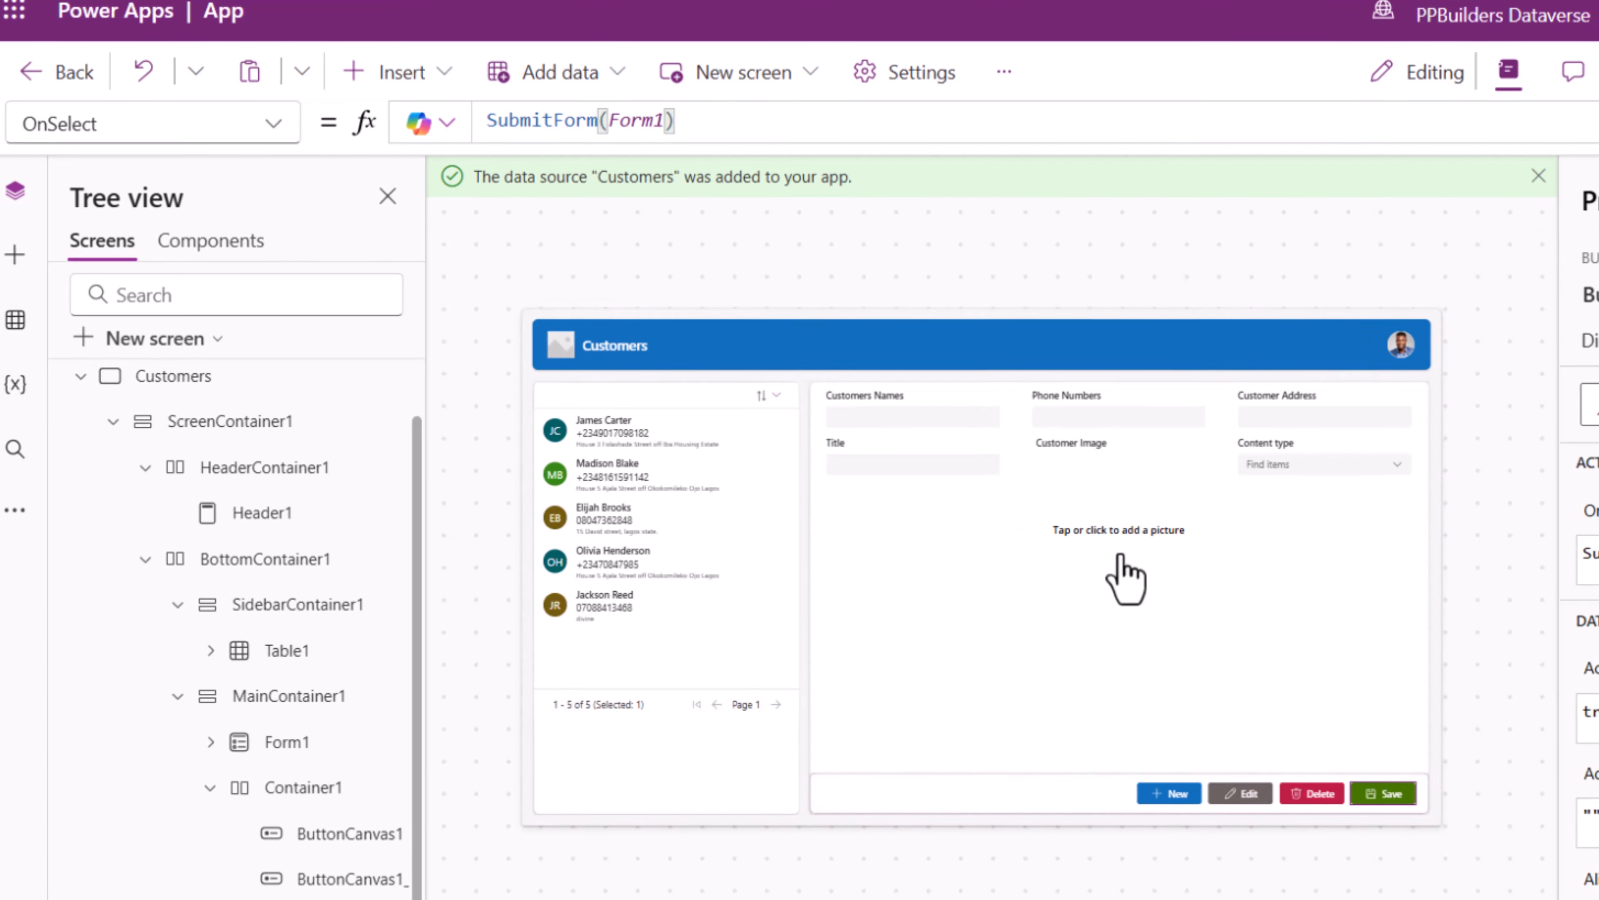
pyautogui.press('F5')
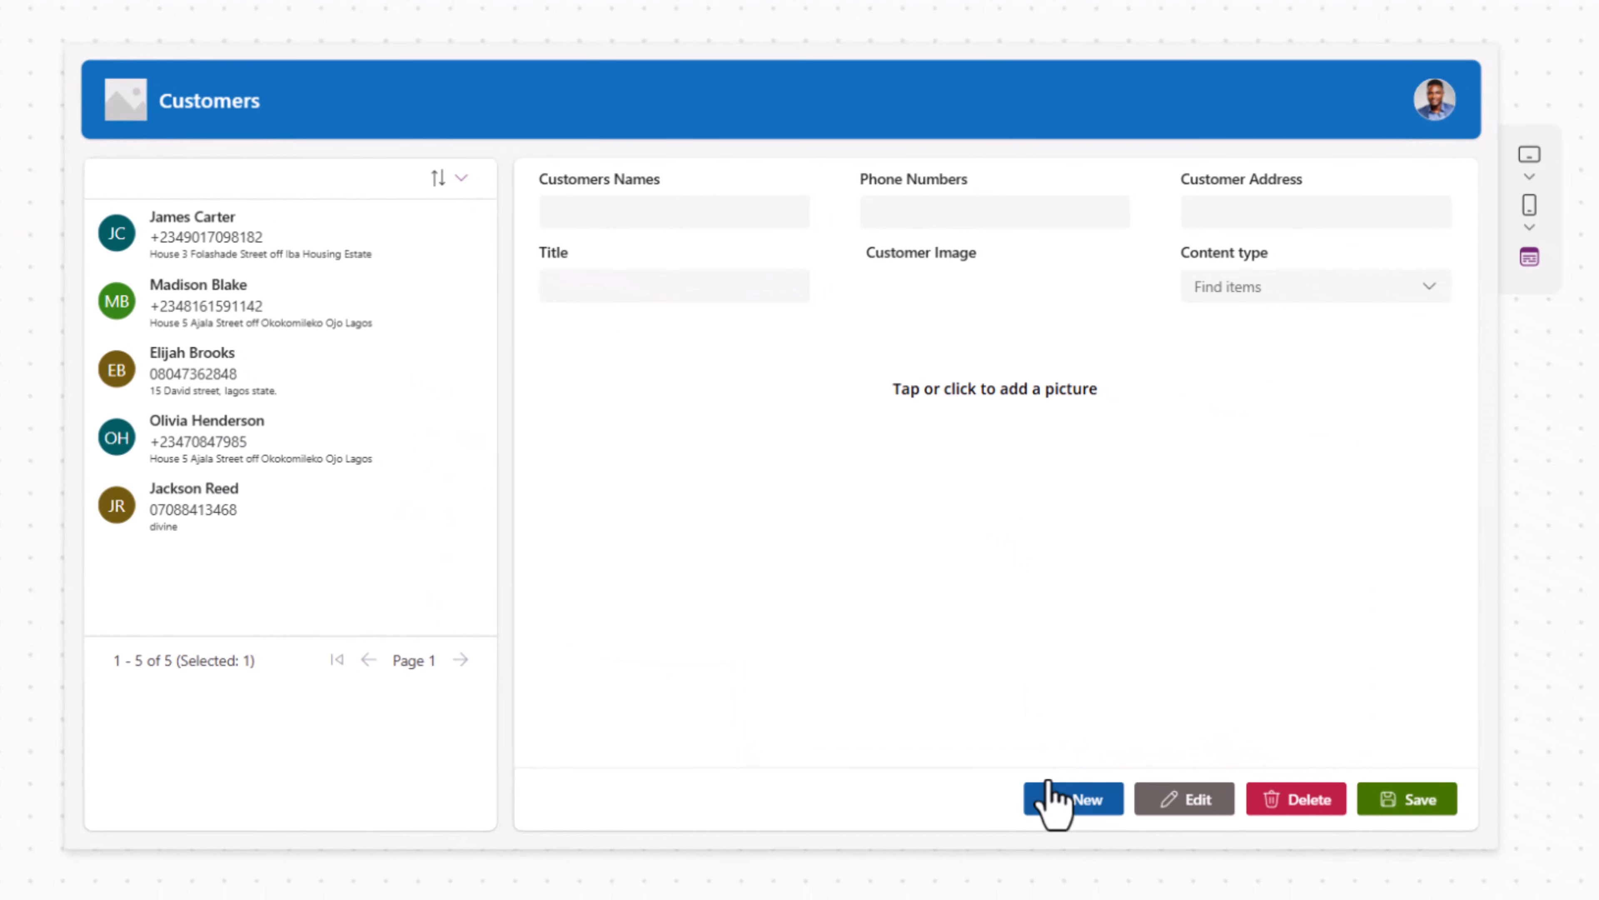
# - Enter the customer's name, phone number, address and title MR, then load a photo into the image
pyautogui.click(656, 208)
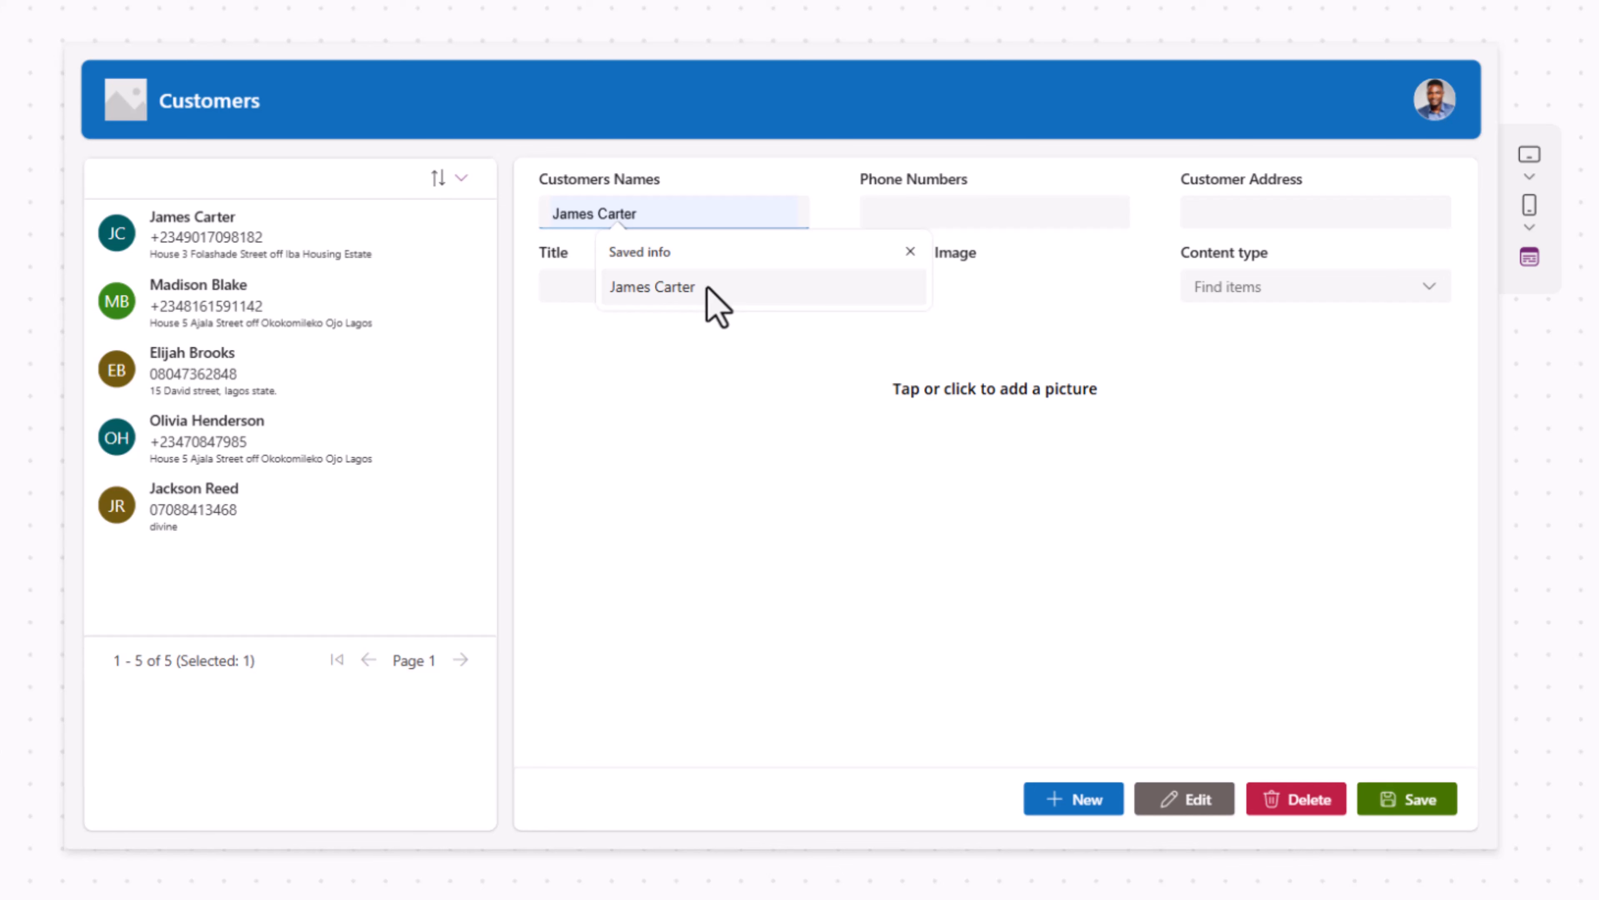
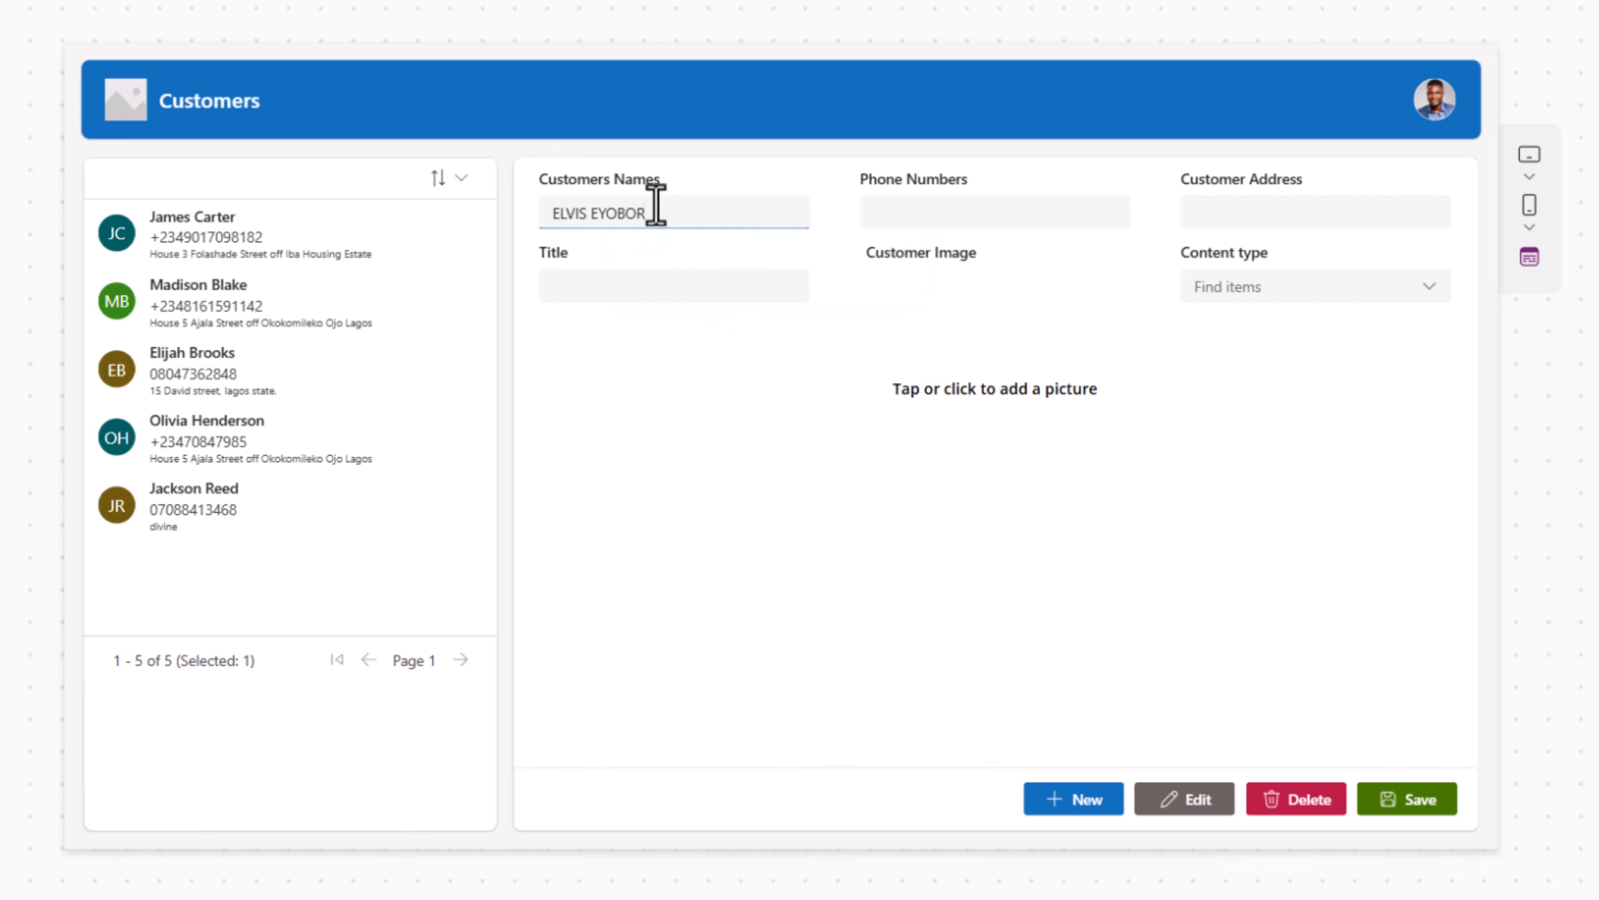
pyautogui.press('Tab')
pyautogui.write('+555 222 3333')
pyautogui.press('Tab')
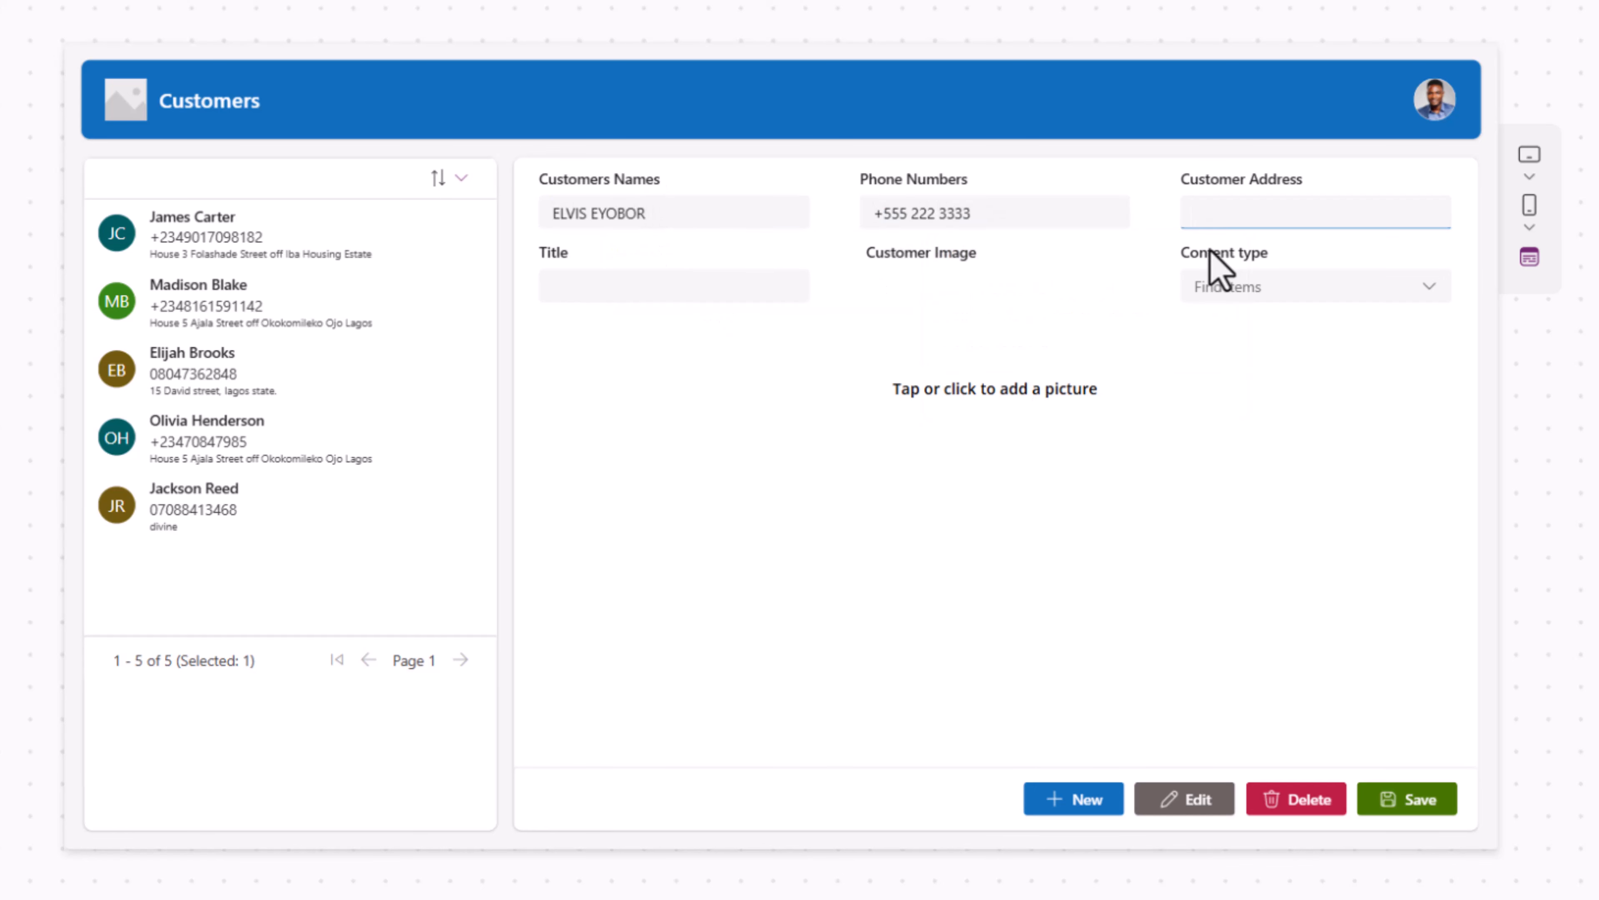
pyautogui.write('FLORIDA, USA')
pyautogui.press('Tab')
pyautogui.write('MR')
pyautogui.press('Tab')
pyautogui.click(1012, 390)
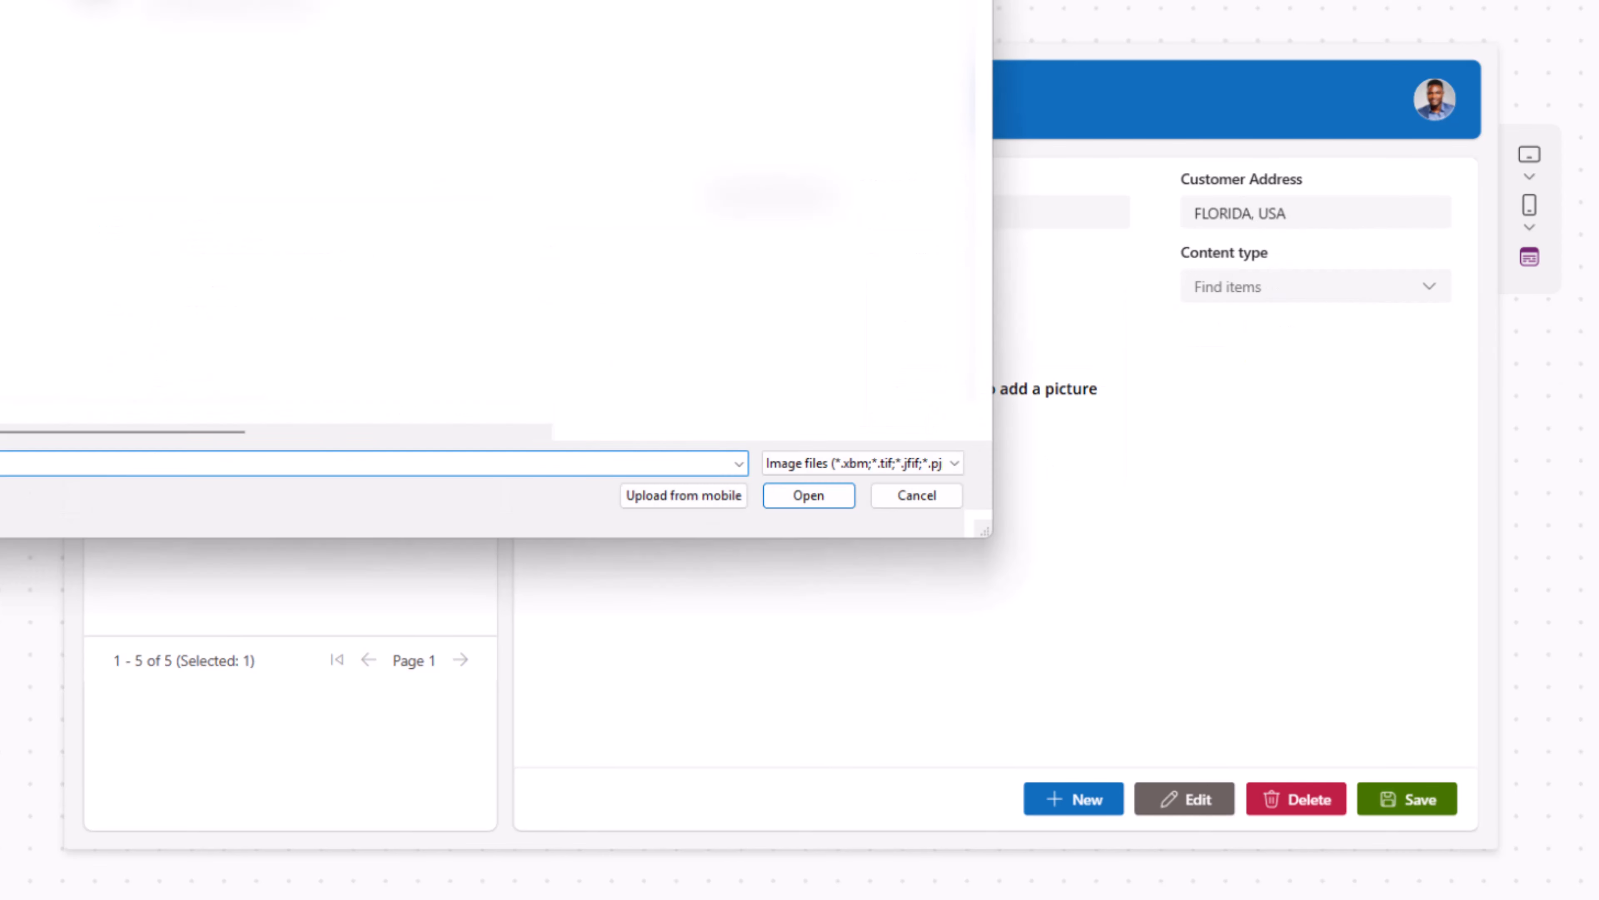
pyautogui.click(808, 496)
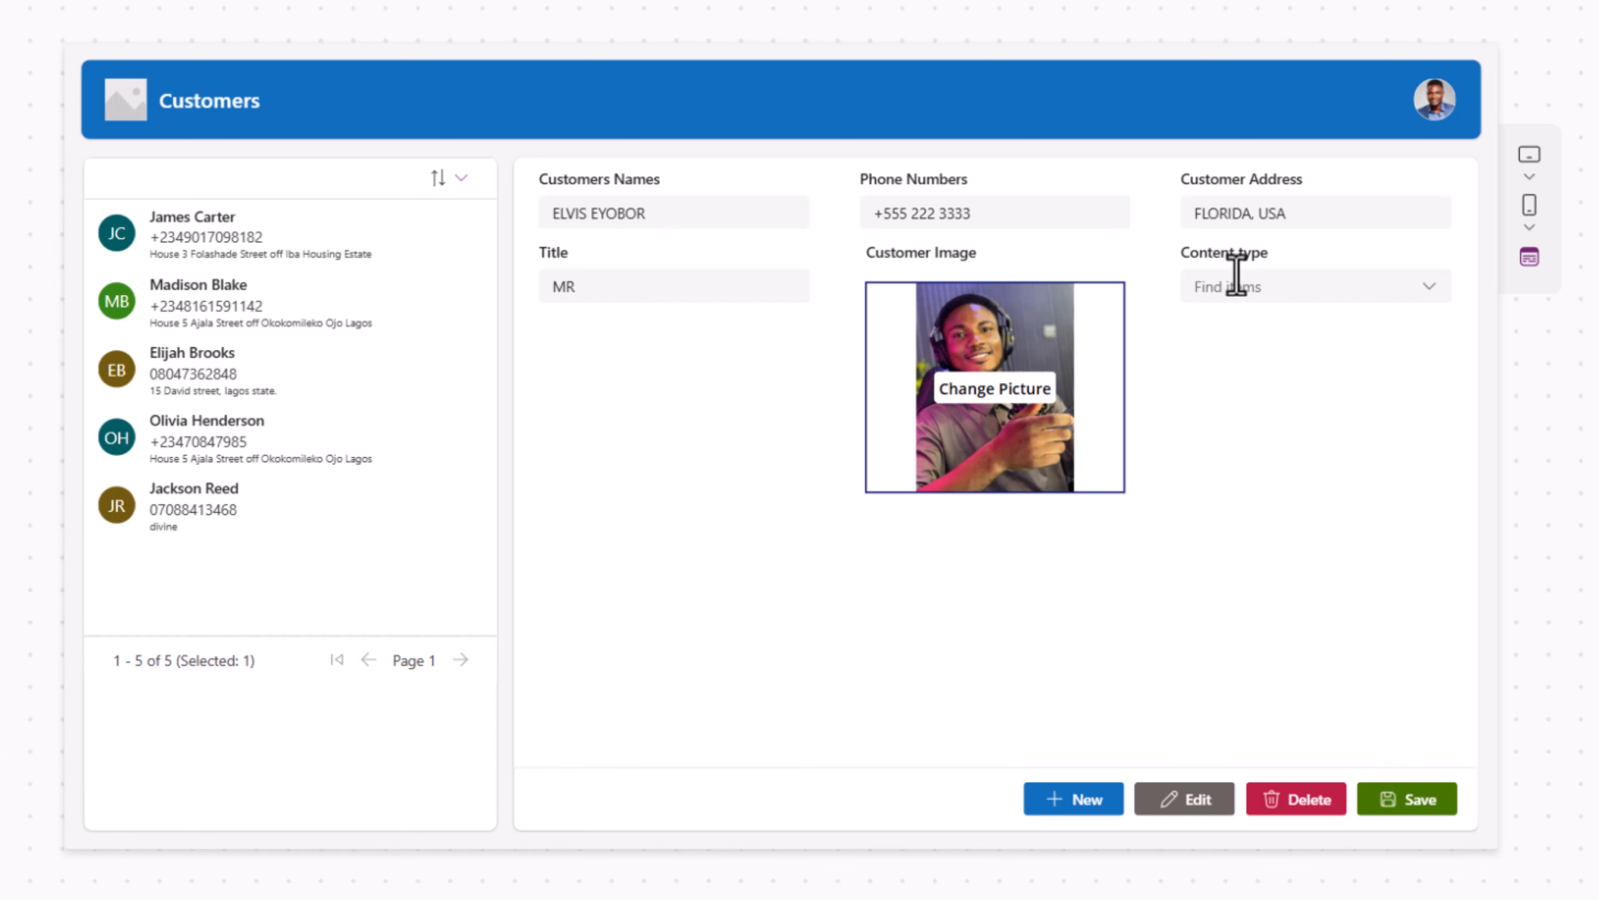
pyautogui.moveTo(1202, 255); pyautogui.dragTo(1270, 277)
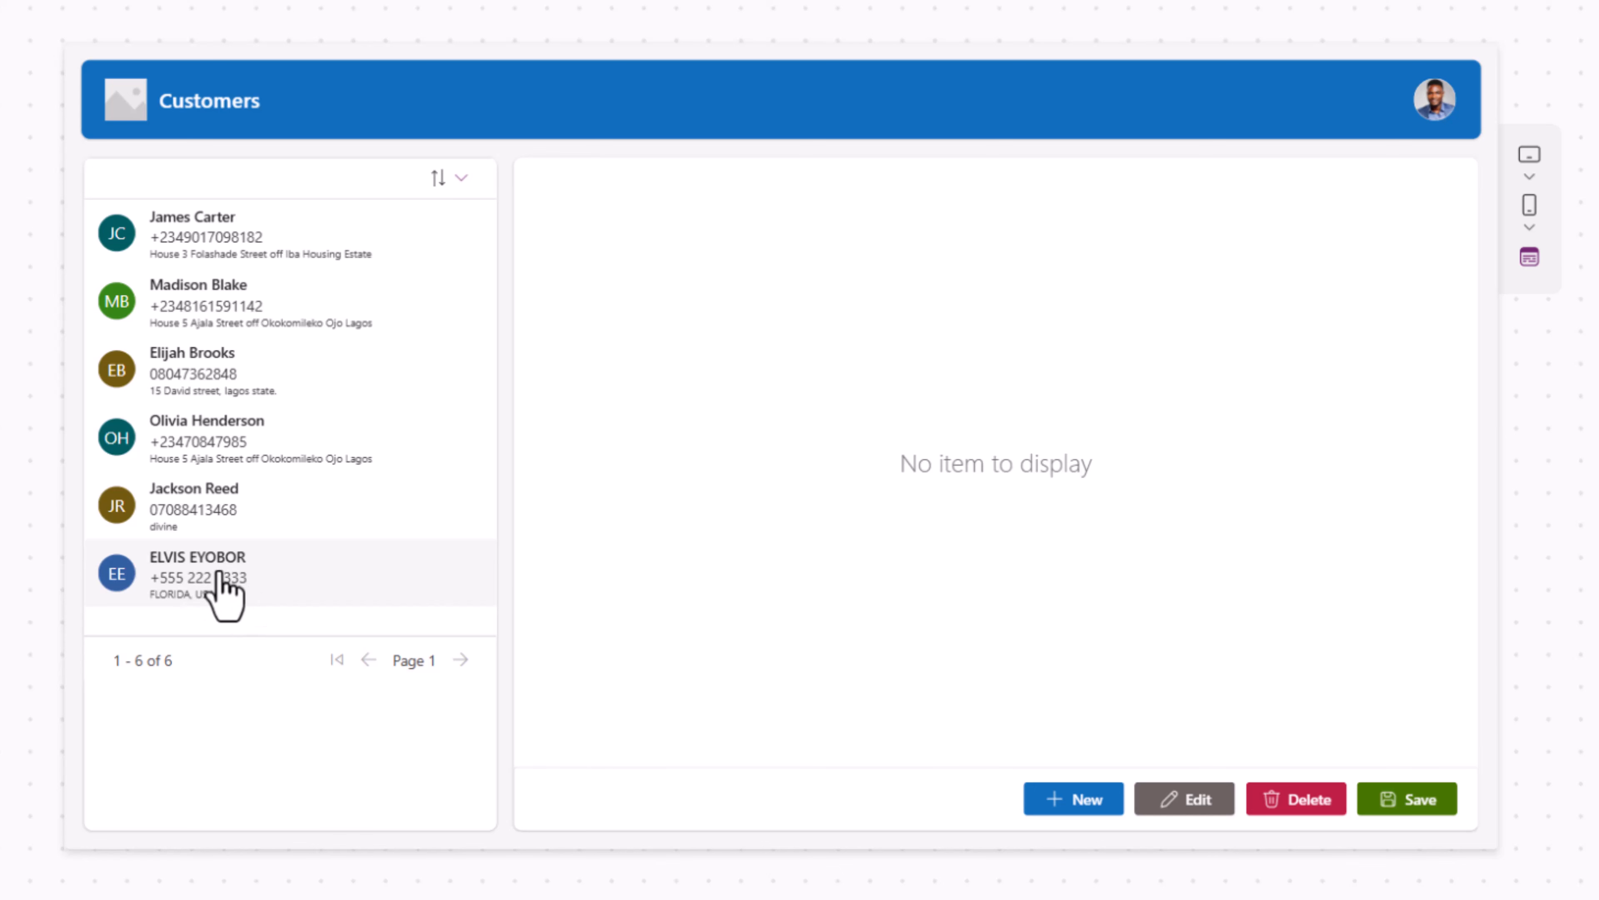
# - Click through several customer rows, including one with a photo, to confirm the form updates, then return to the new customer and exit preview
pyautogui.click(289, 602)
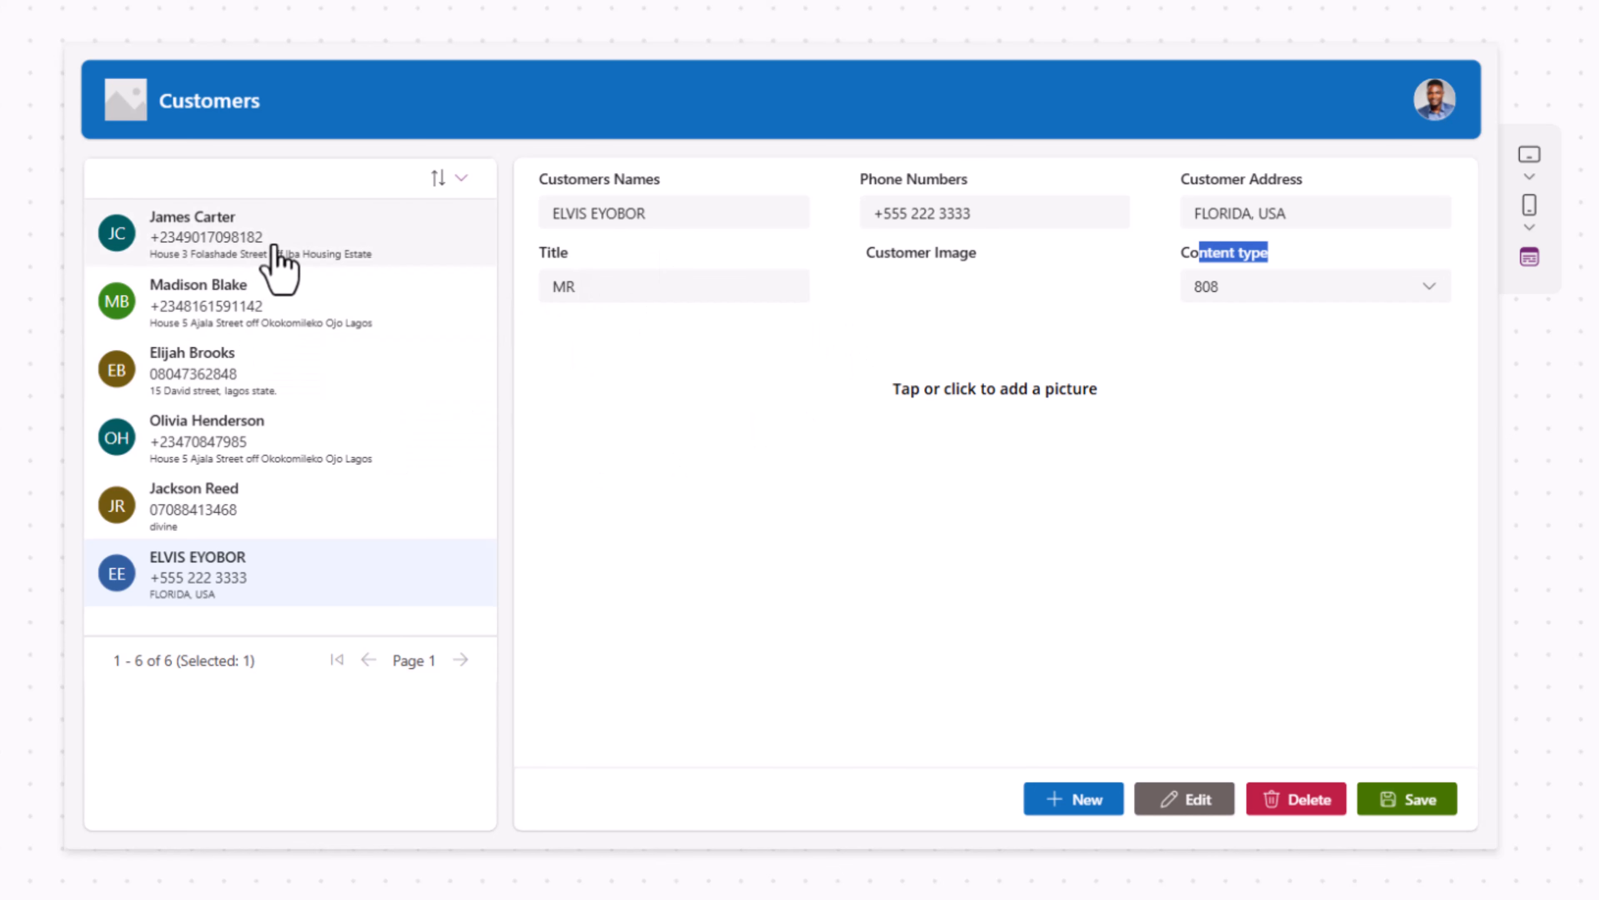
pyautogui.click(277, 262)
pyautogui.click(272, 303)
pyautogui.click(285, 435)
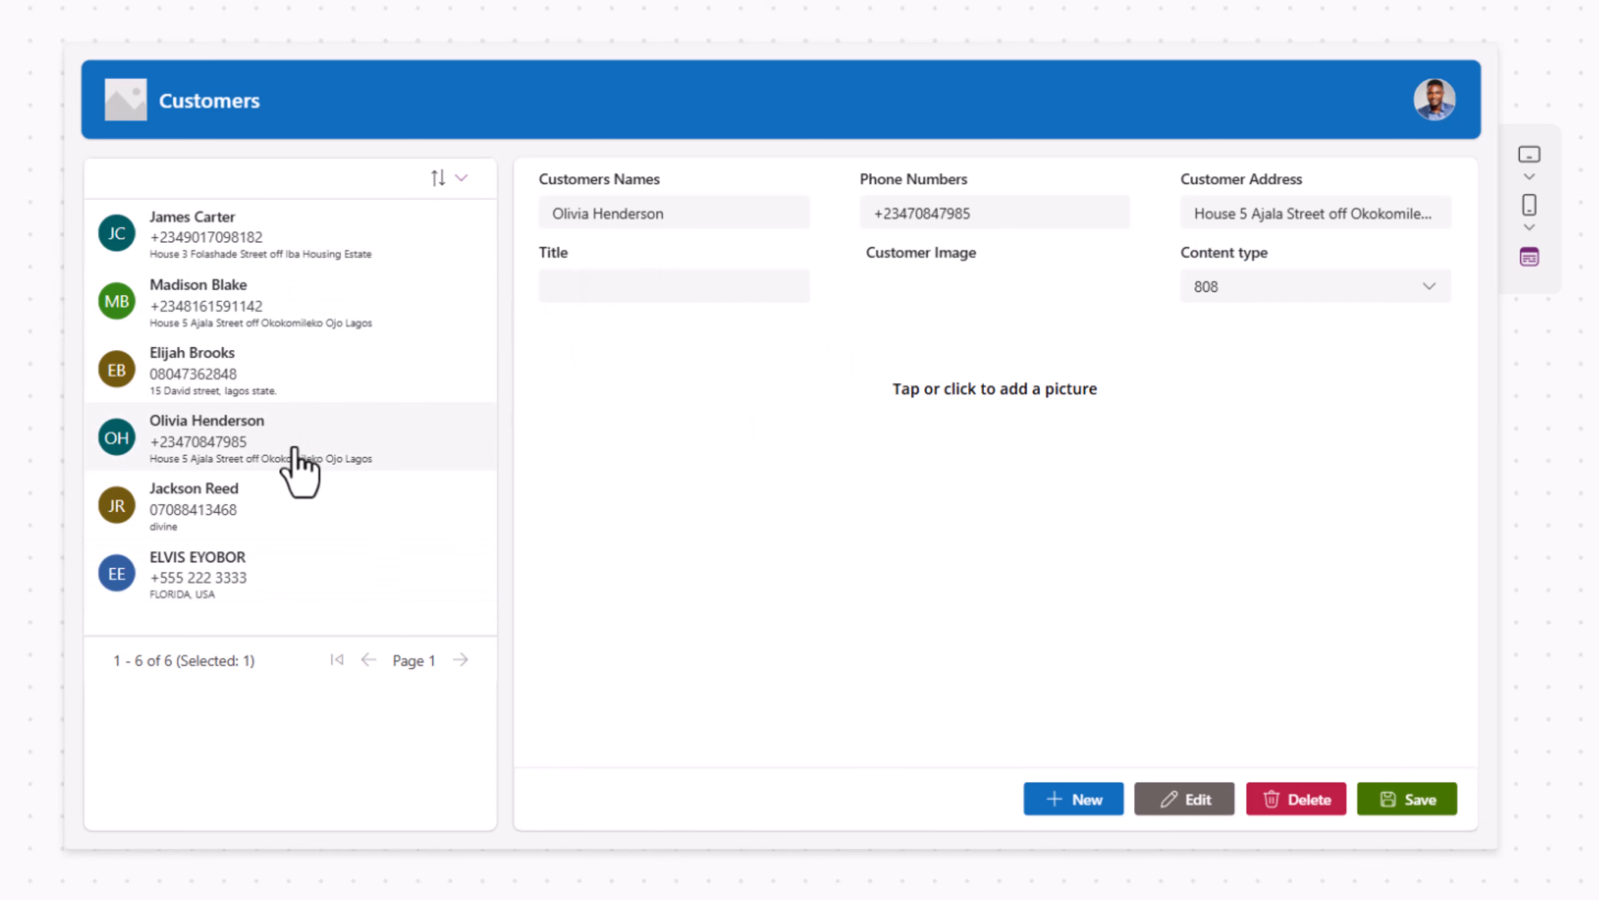
pyautogui.click(295, 501)
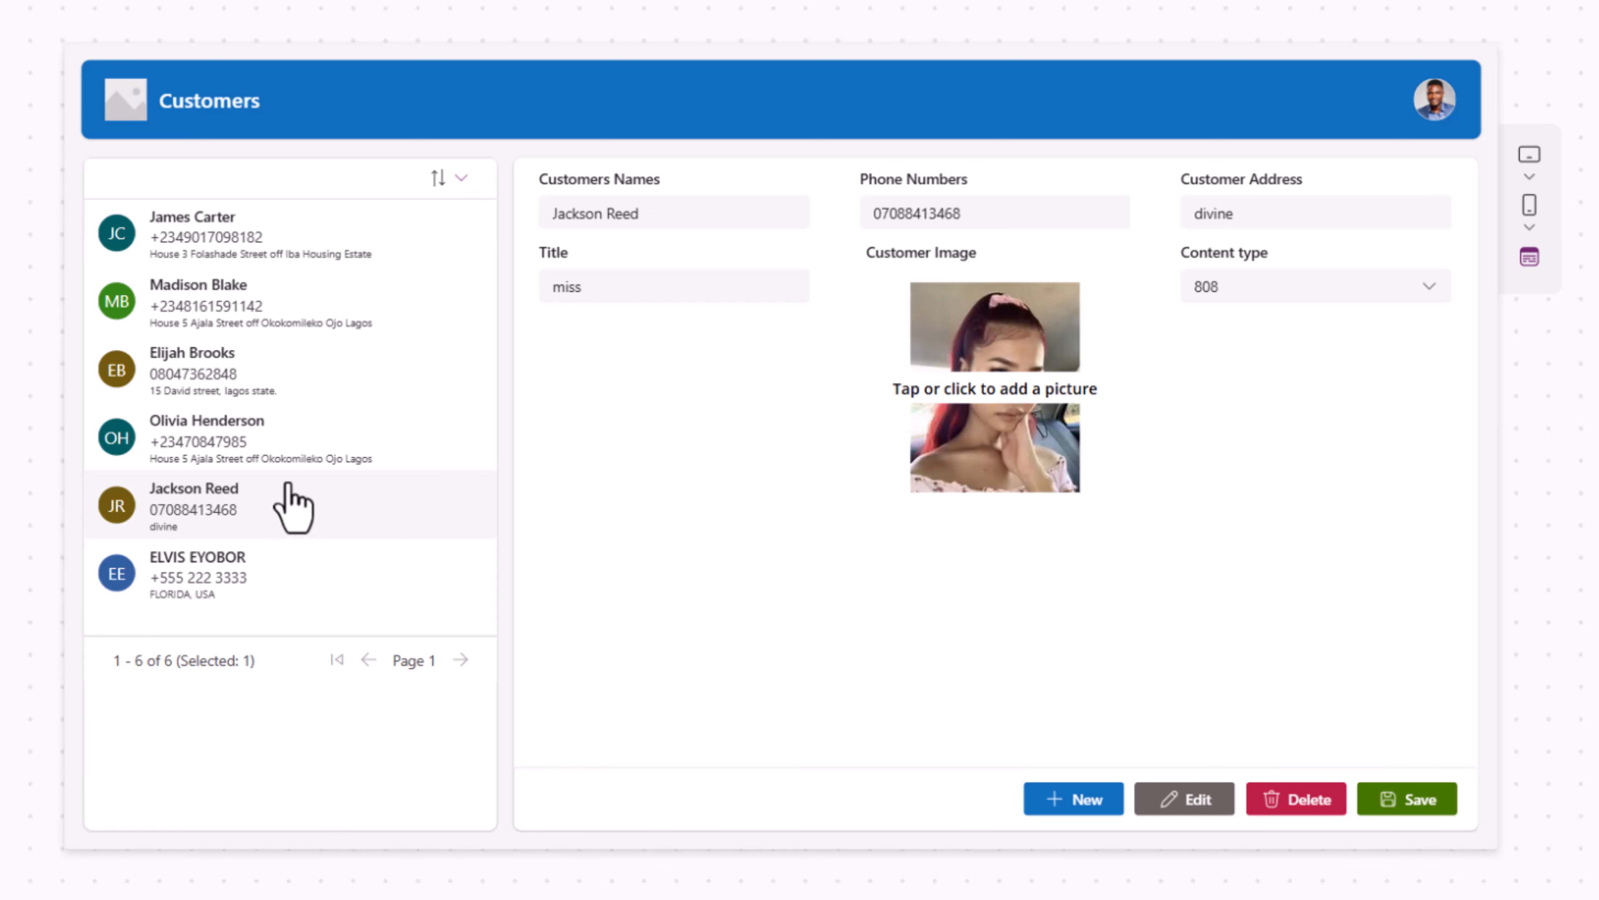
pyautogui.click(309, 580)
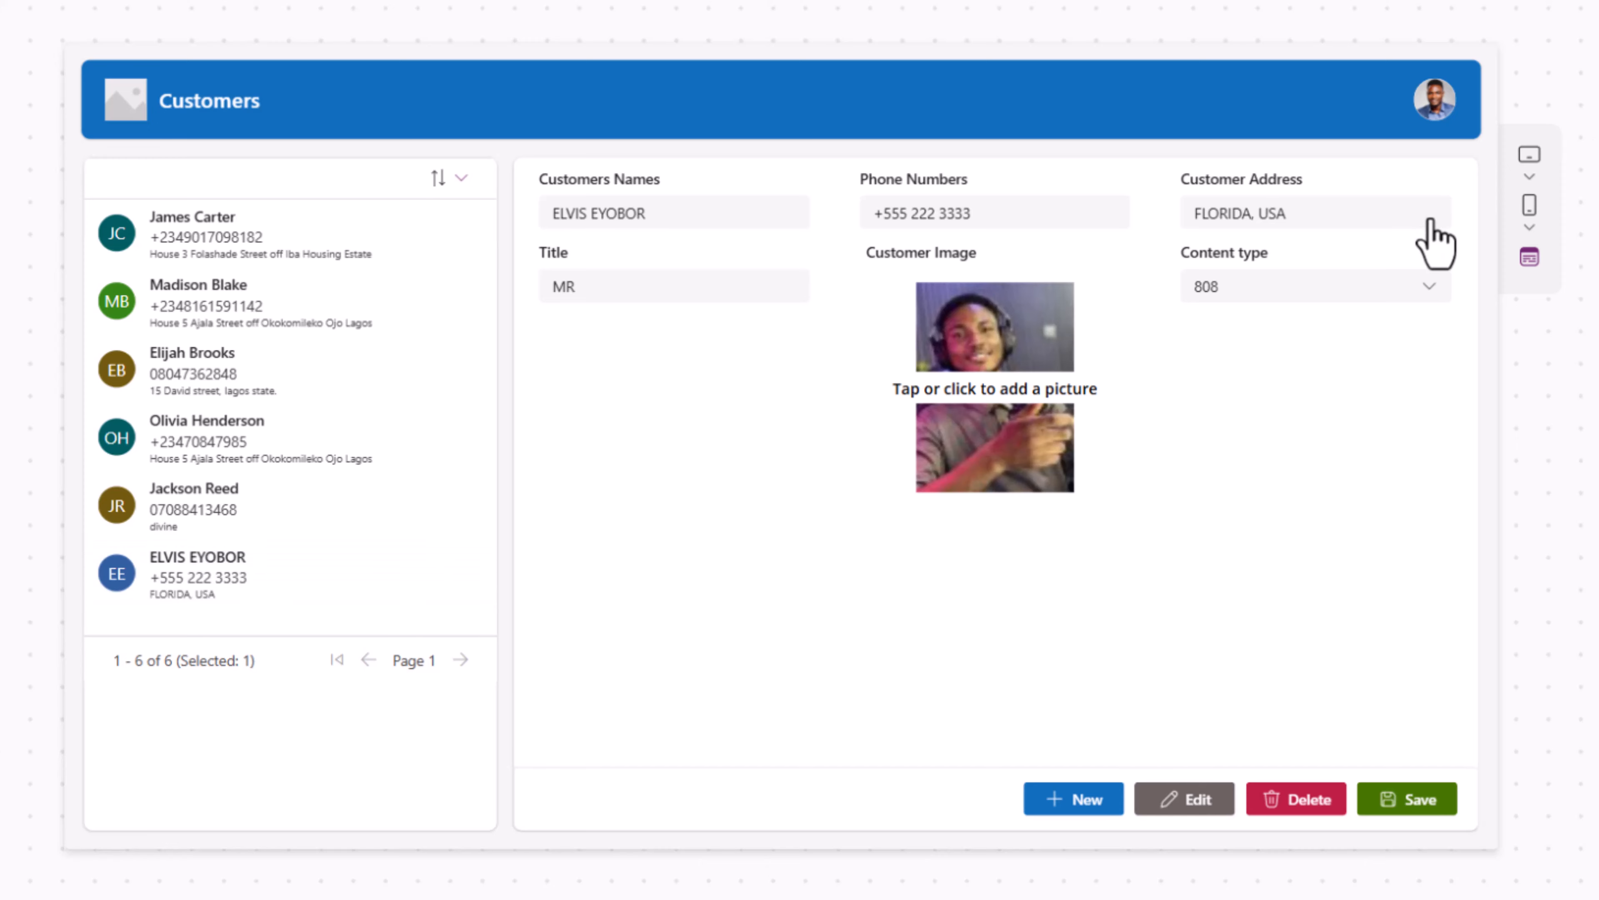
pyautogui.press('Escape')
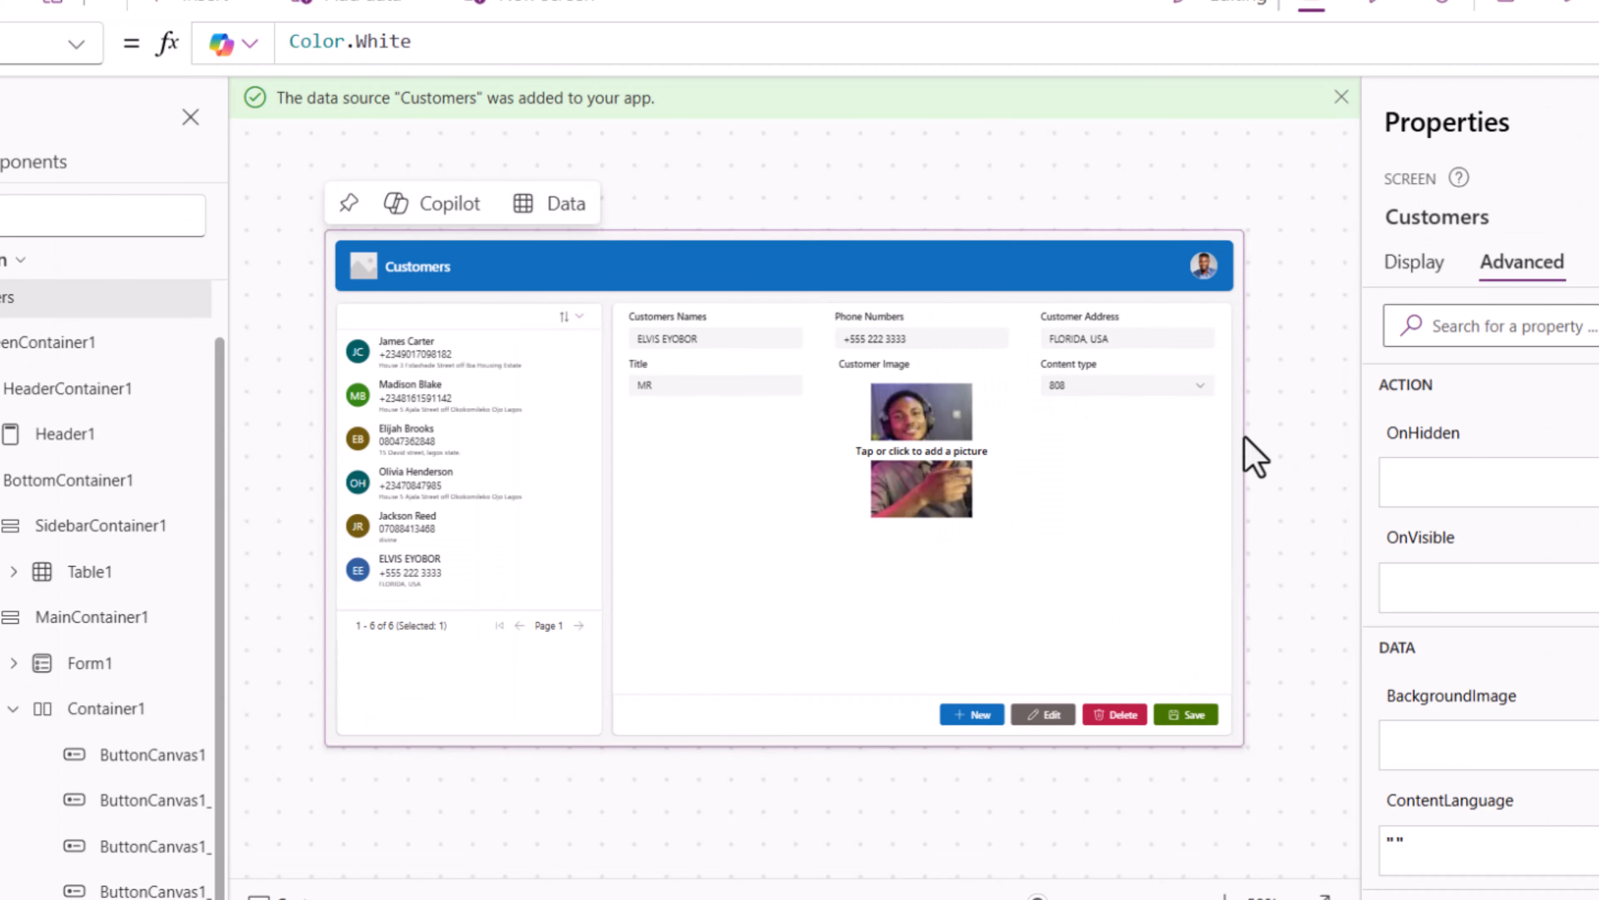
# - In preview, select the newly added customer and delete it, leaving 5 records
pyautogui.click(1563, 24)
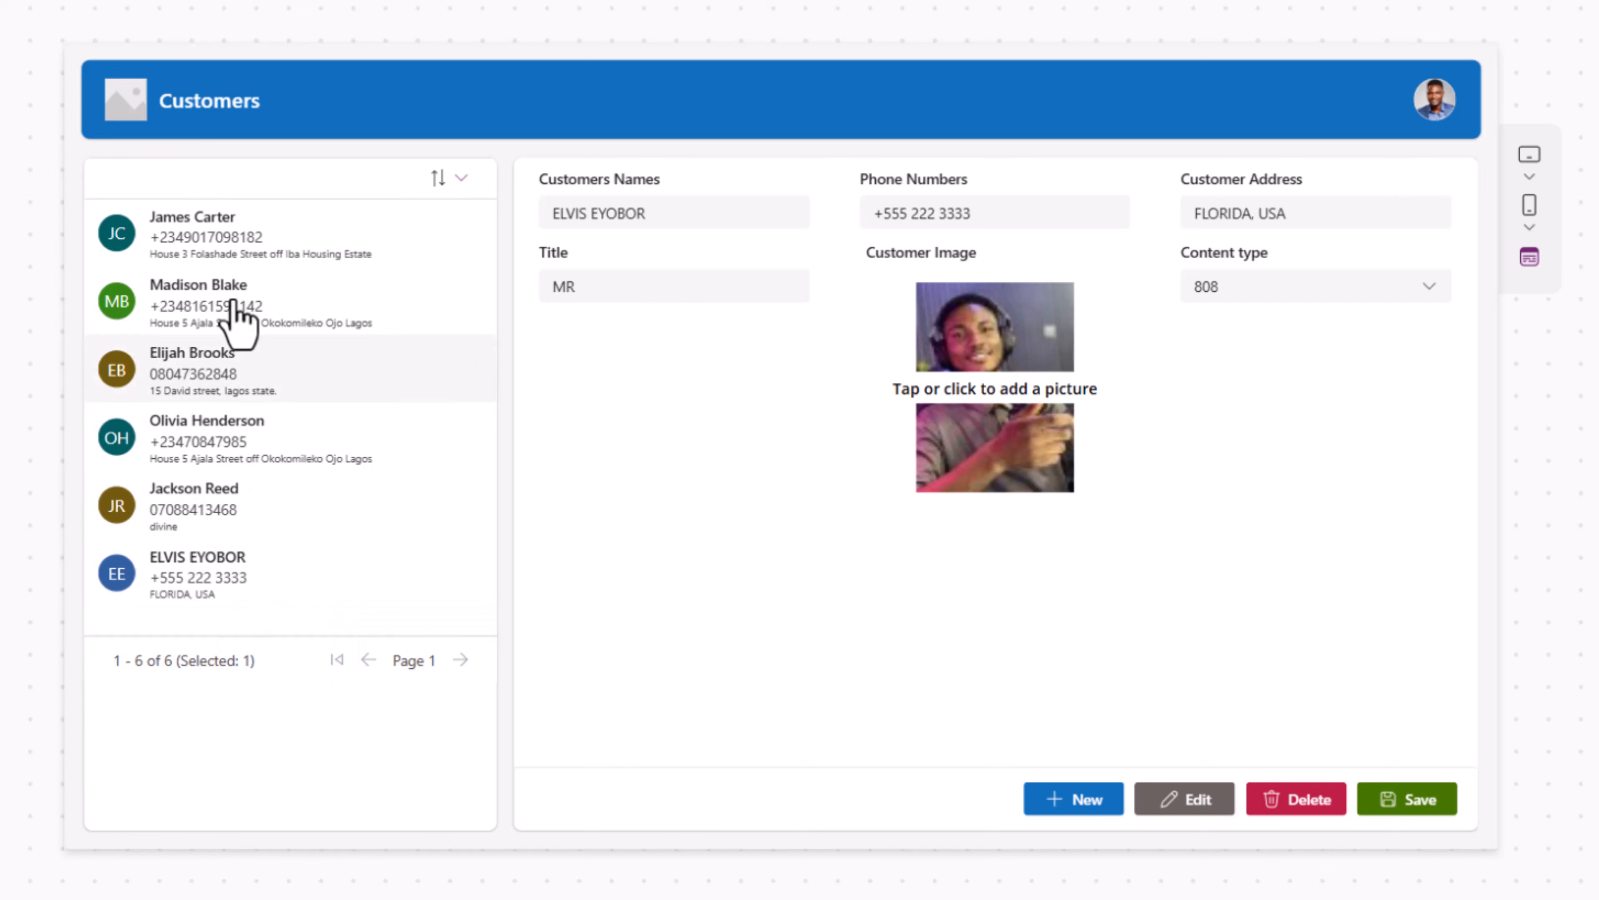
pyautogui.click(258, 568)
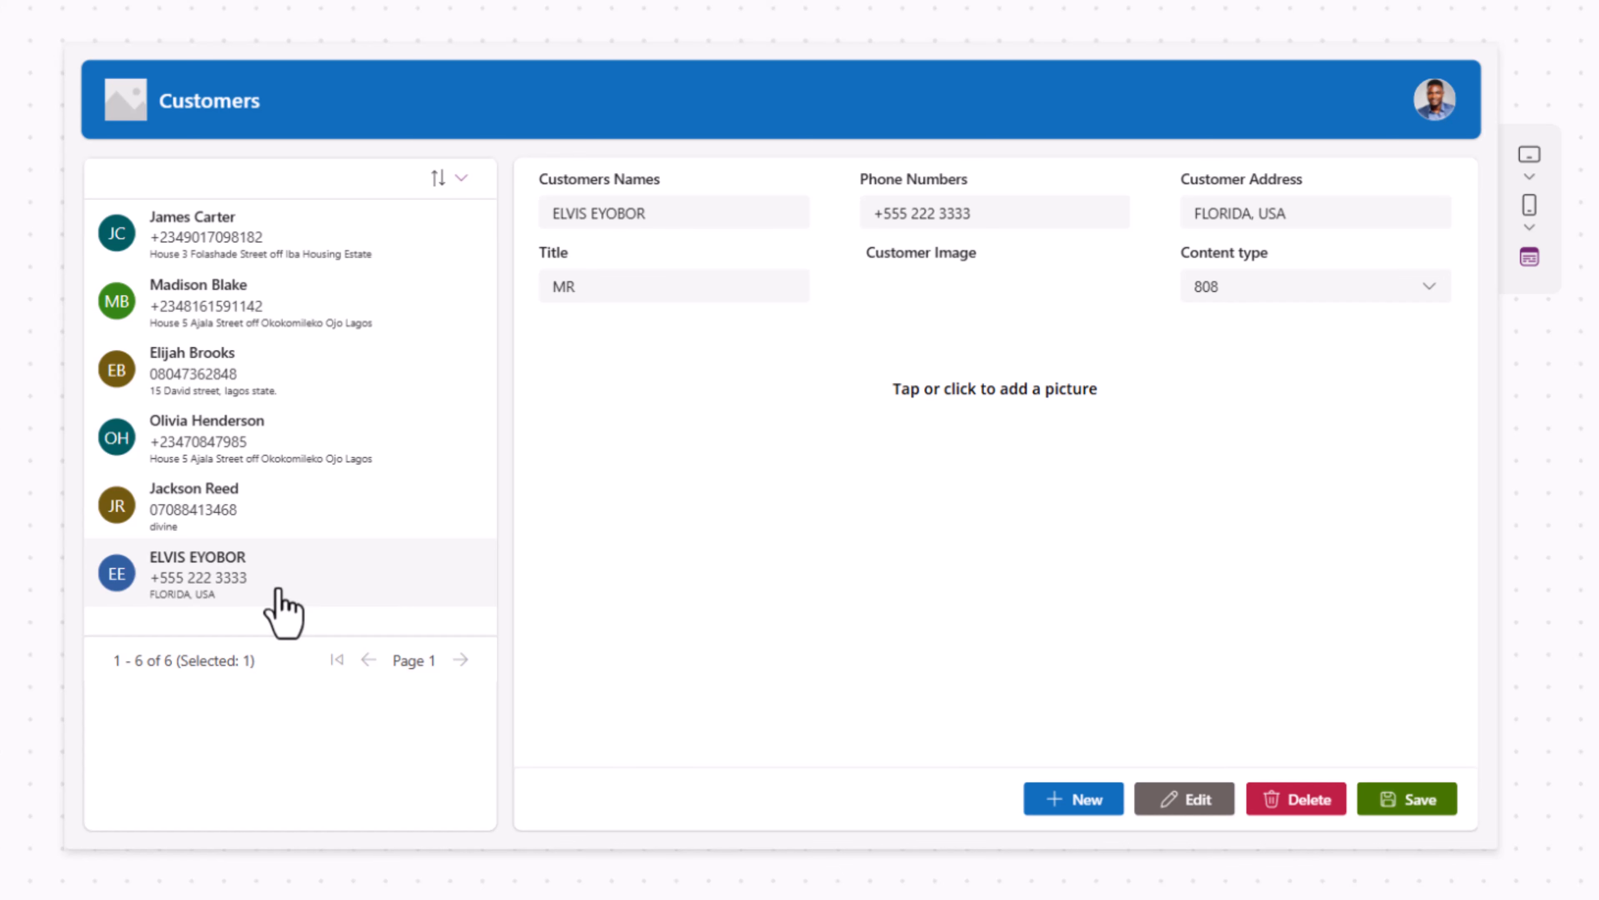
pyautogui.click(1325, 809)
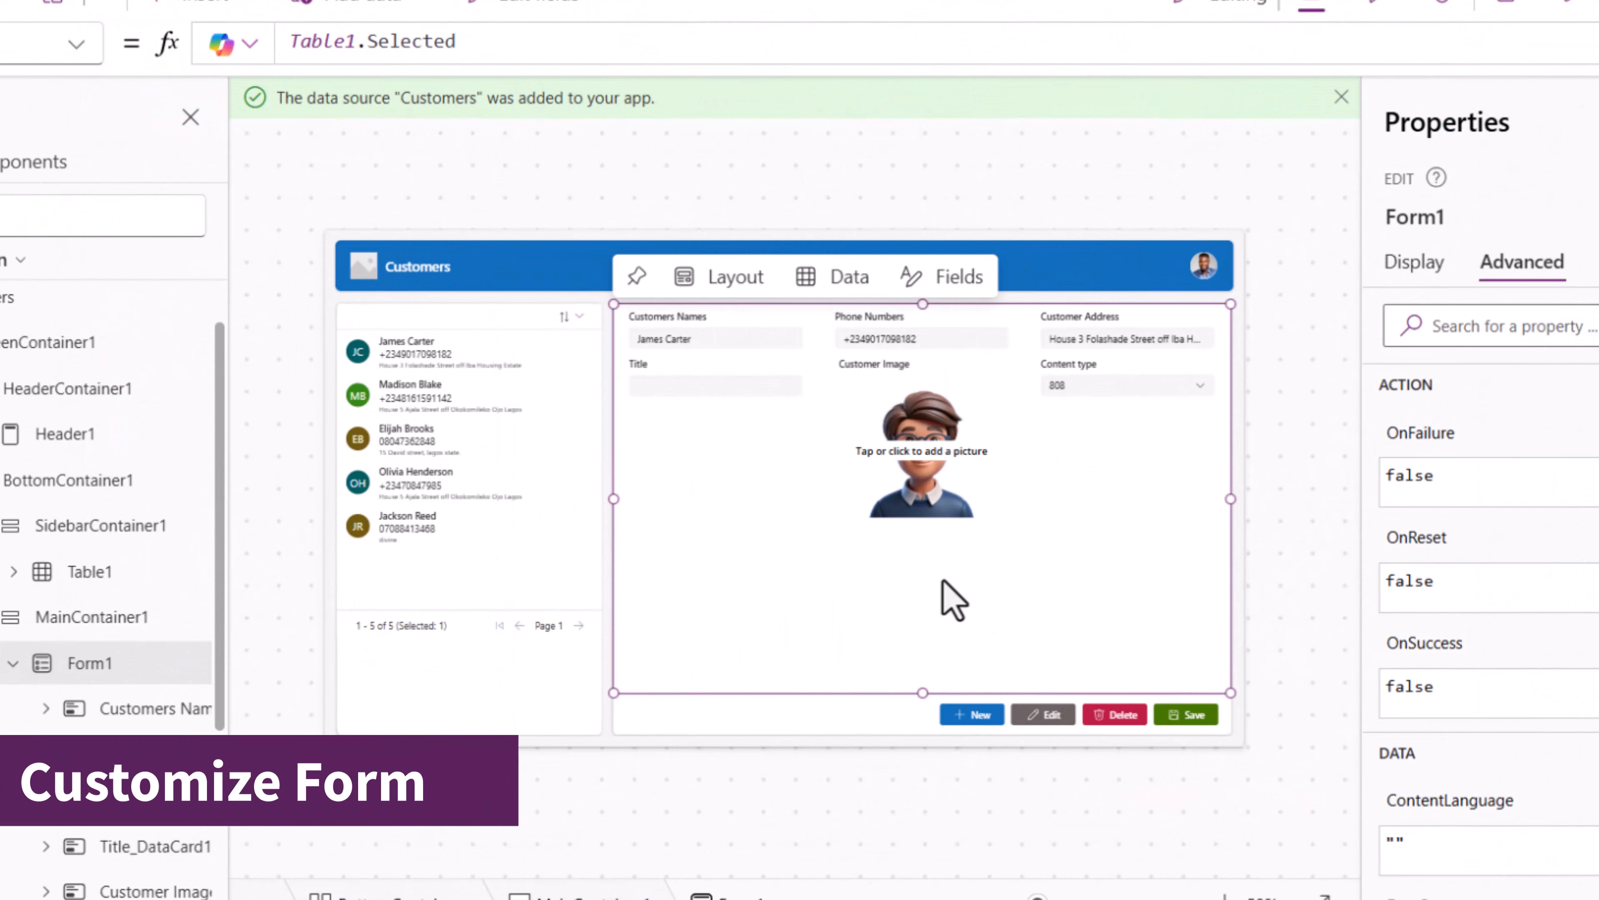
pyautogui.click(1289, 362)
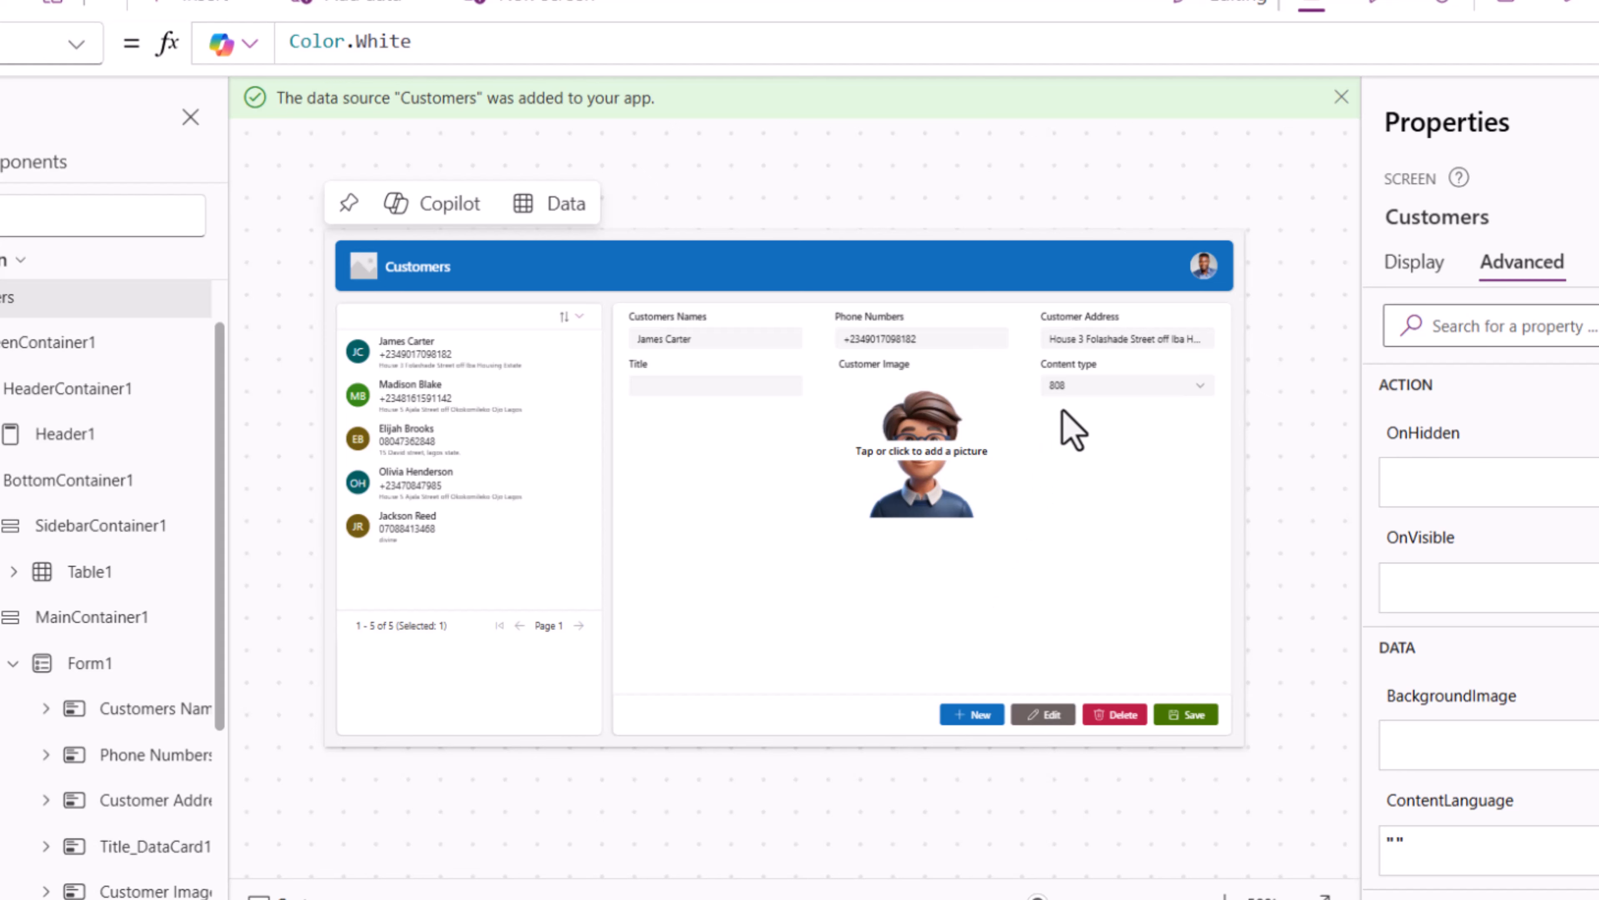
pyautogui.click(952, 632)
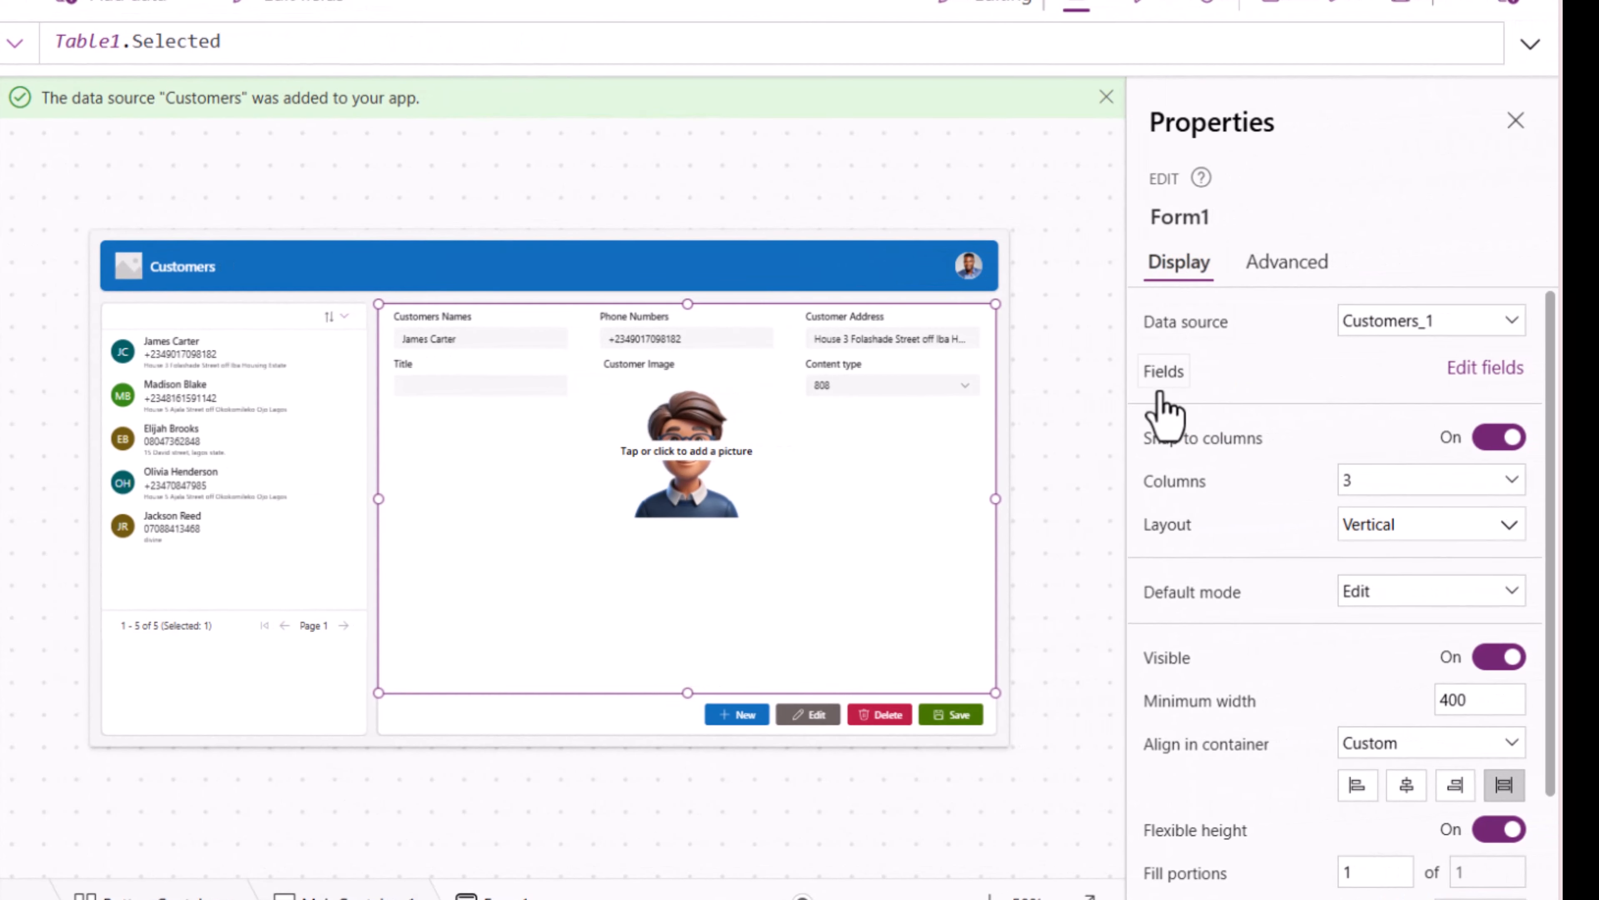
# - Remove the Content type field from Form1's fields, then select the first customer in Table1
pyautogui.click(1485, 370)
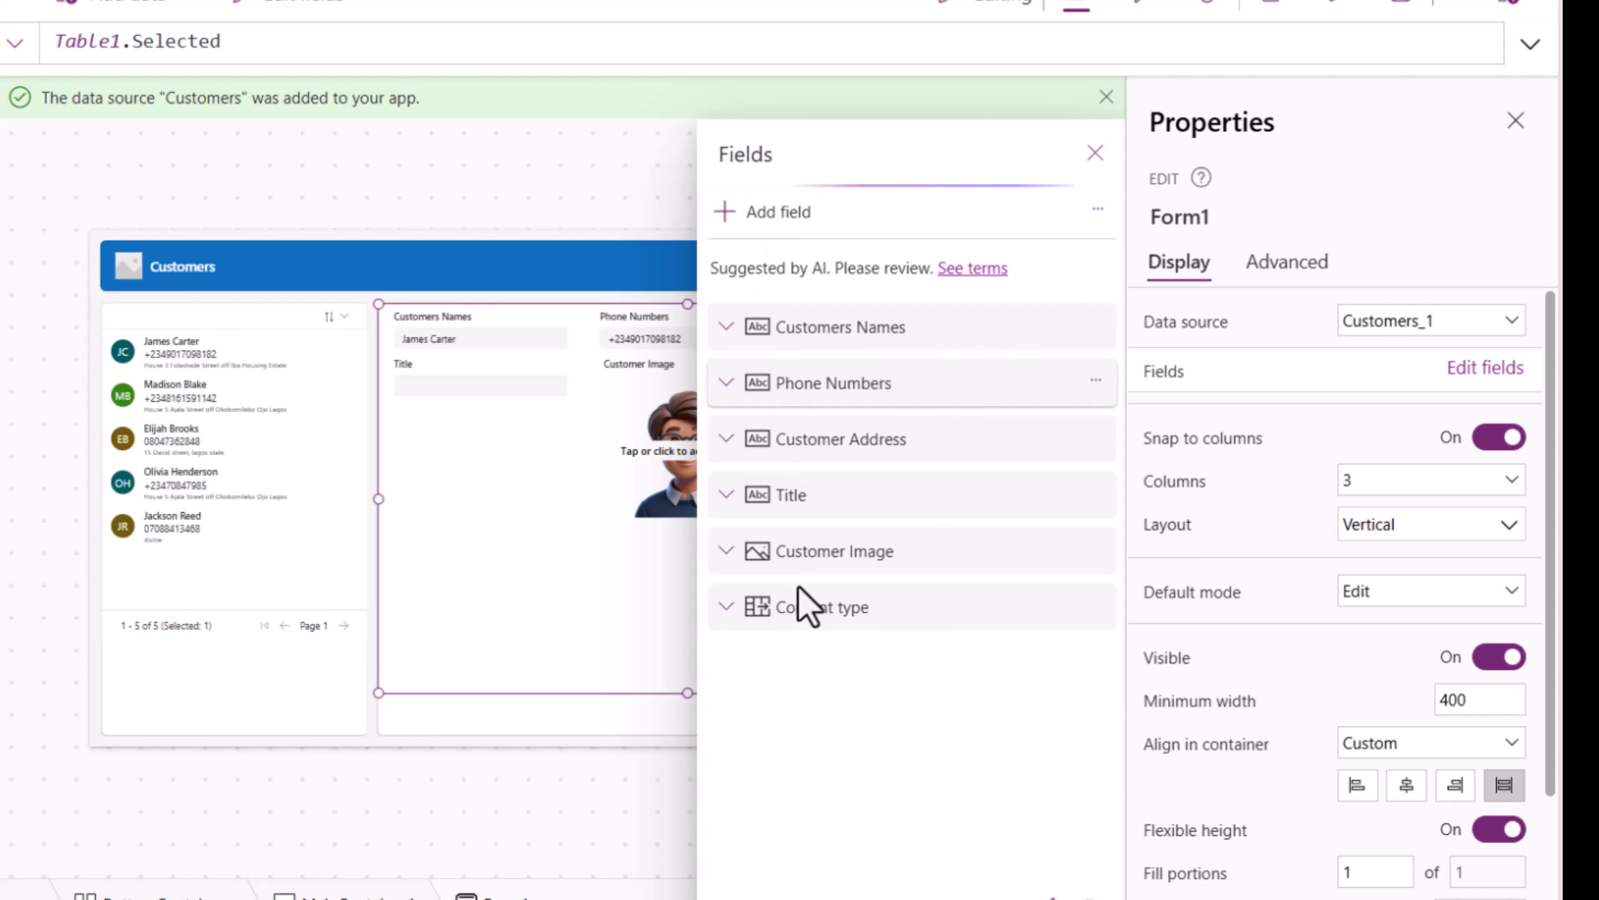
pyautogui.click(821, 614)
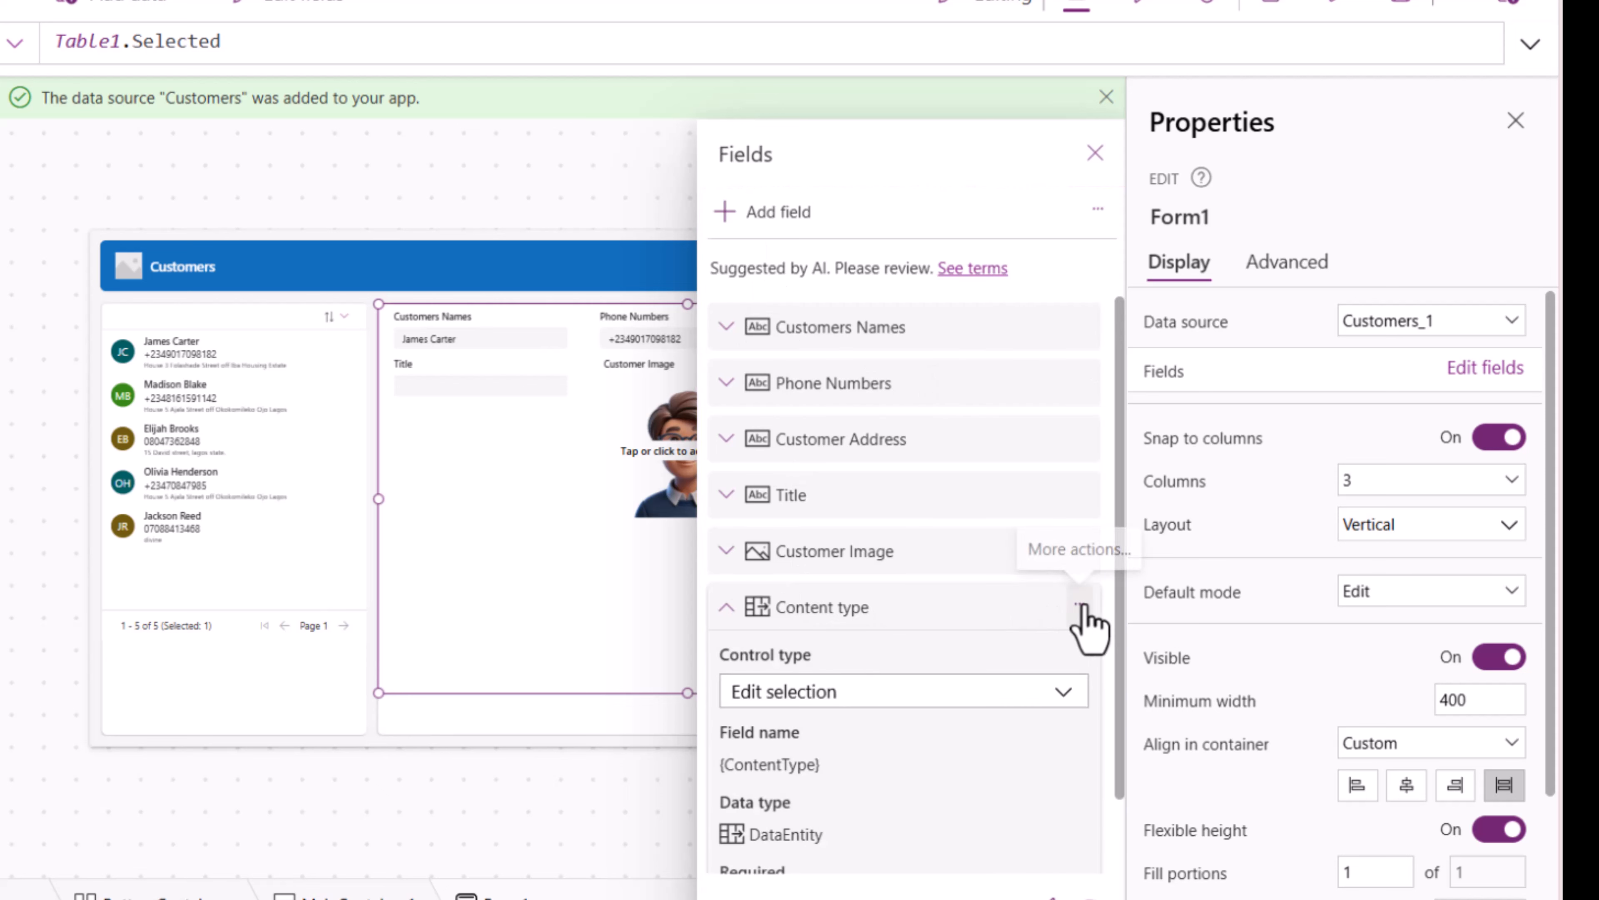
pyautogui.click(1079, 604)
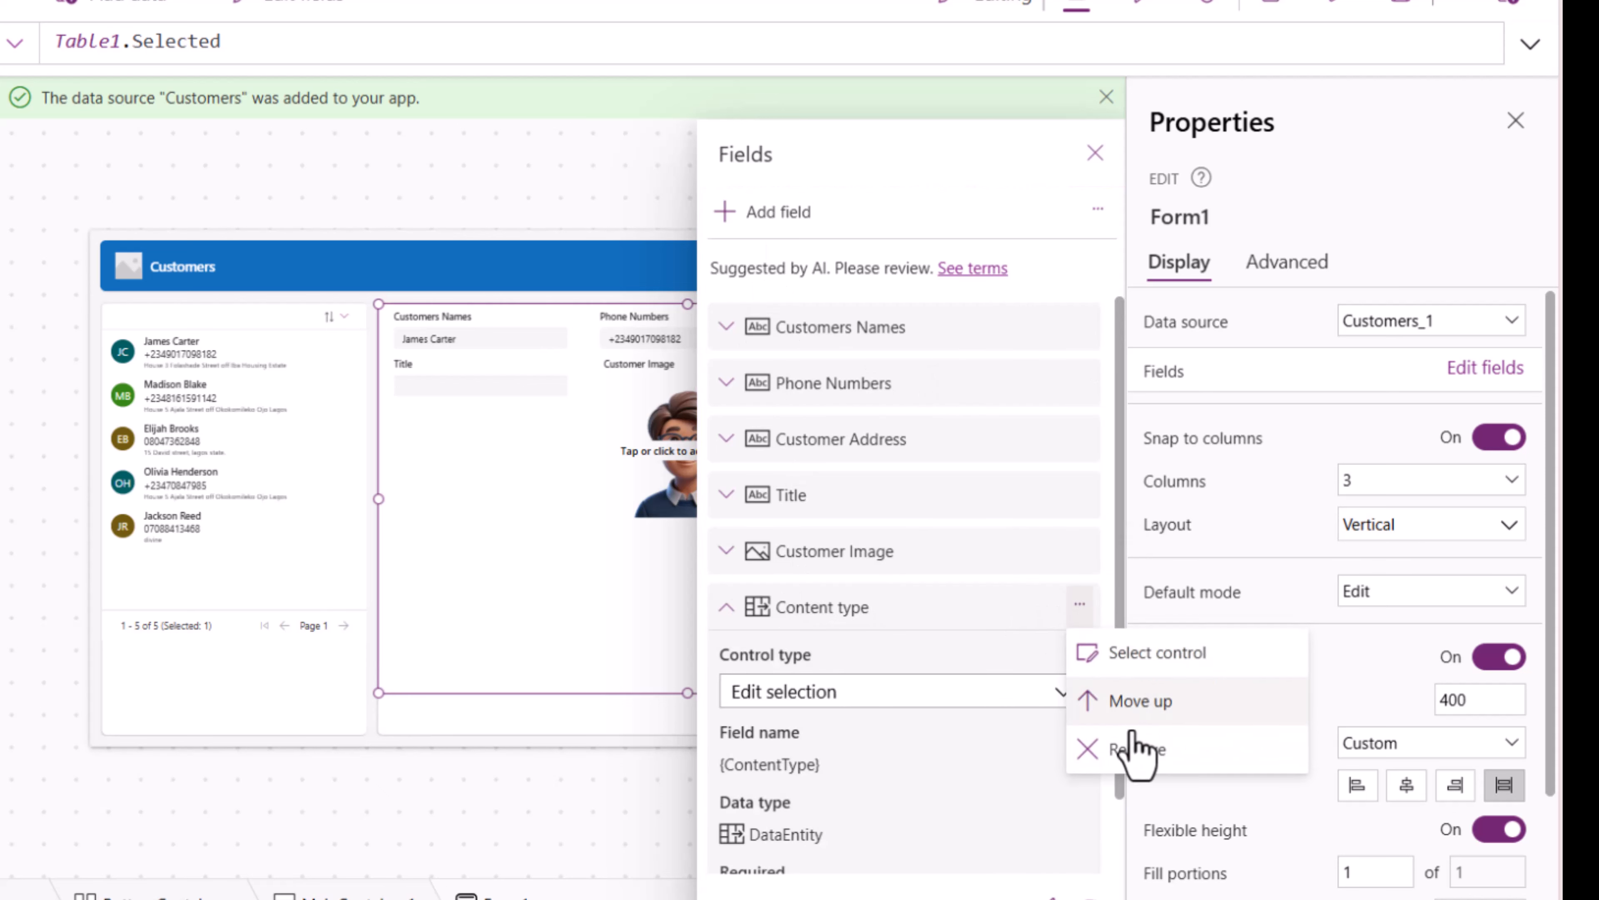
pyautogui.click(1144, 765)
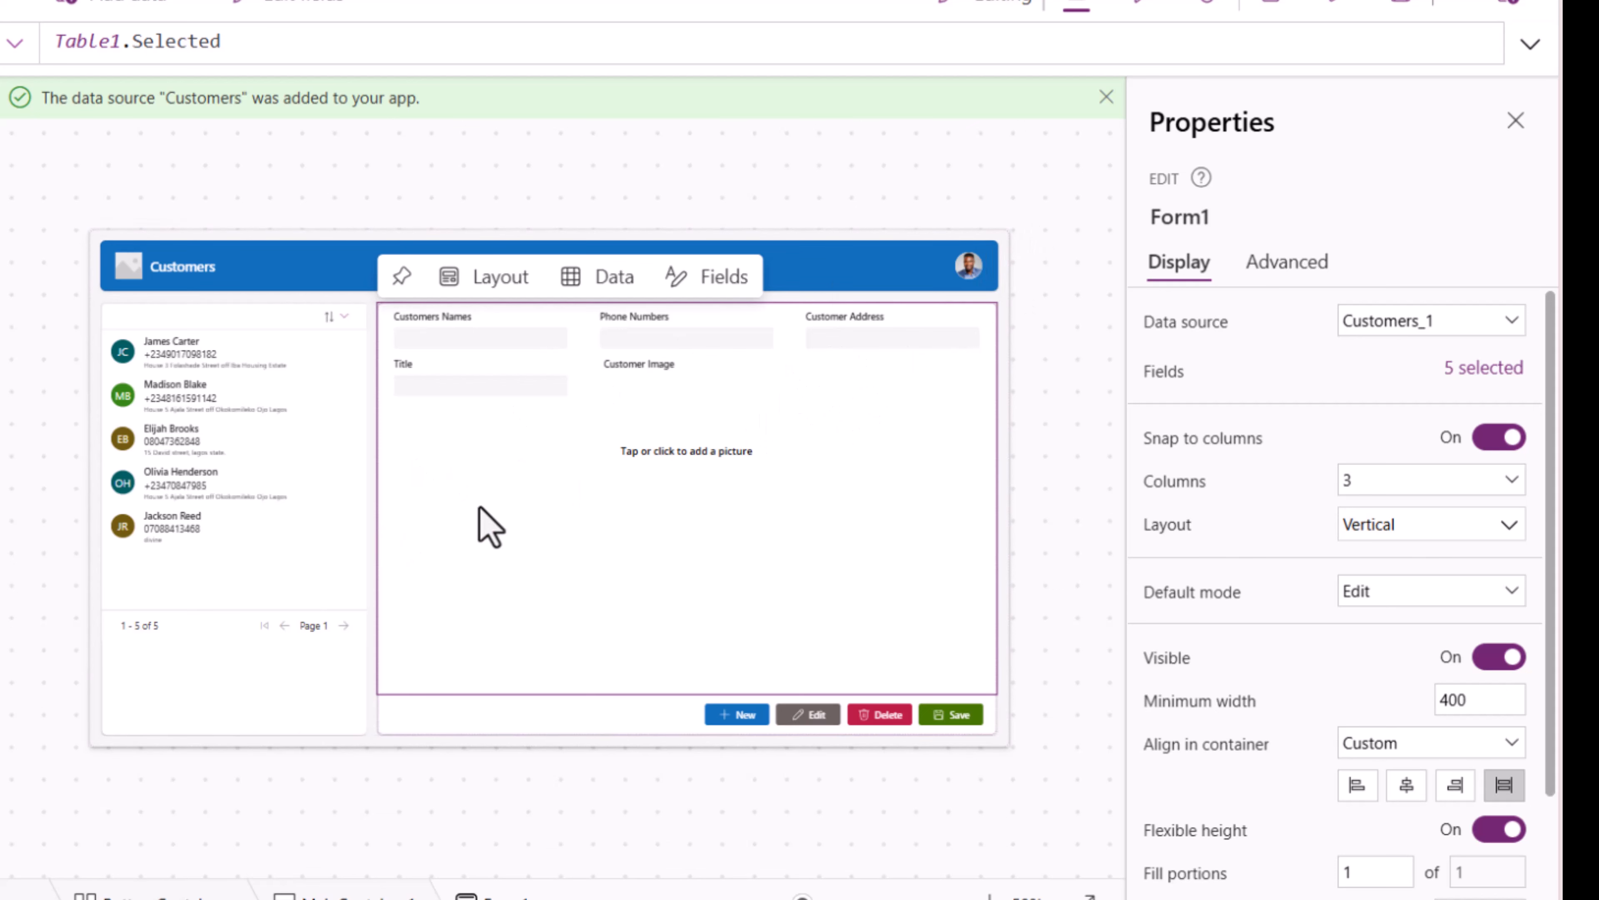
pyautogui.click(248, 363)
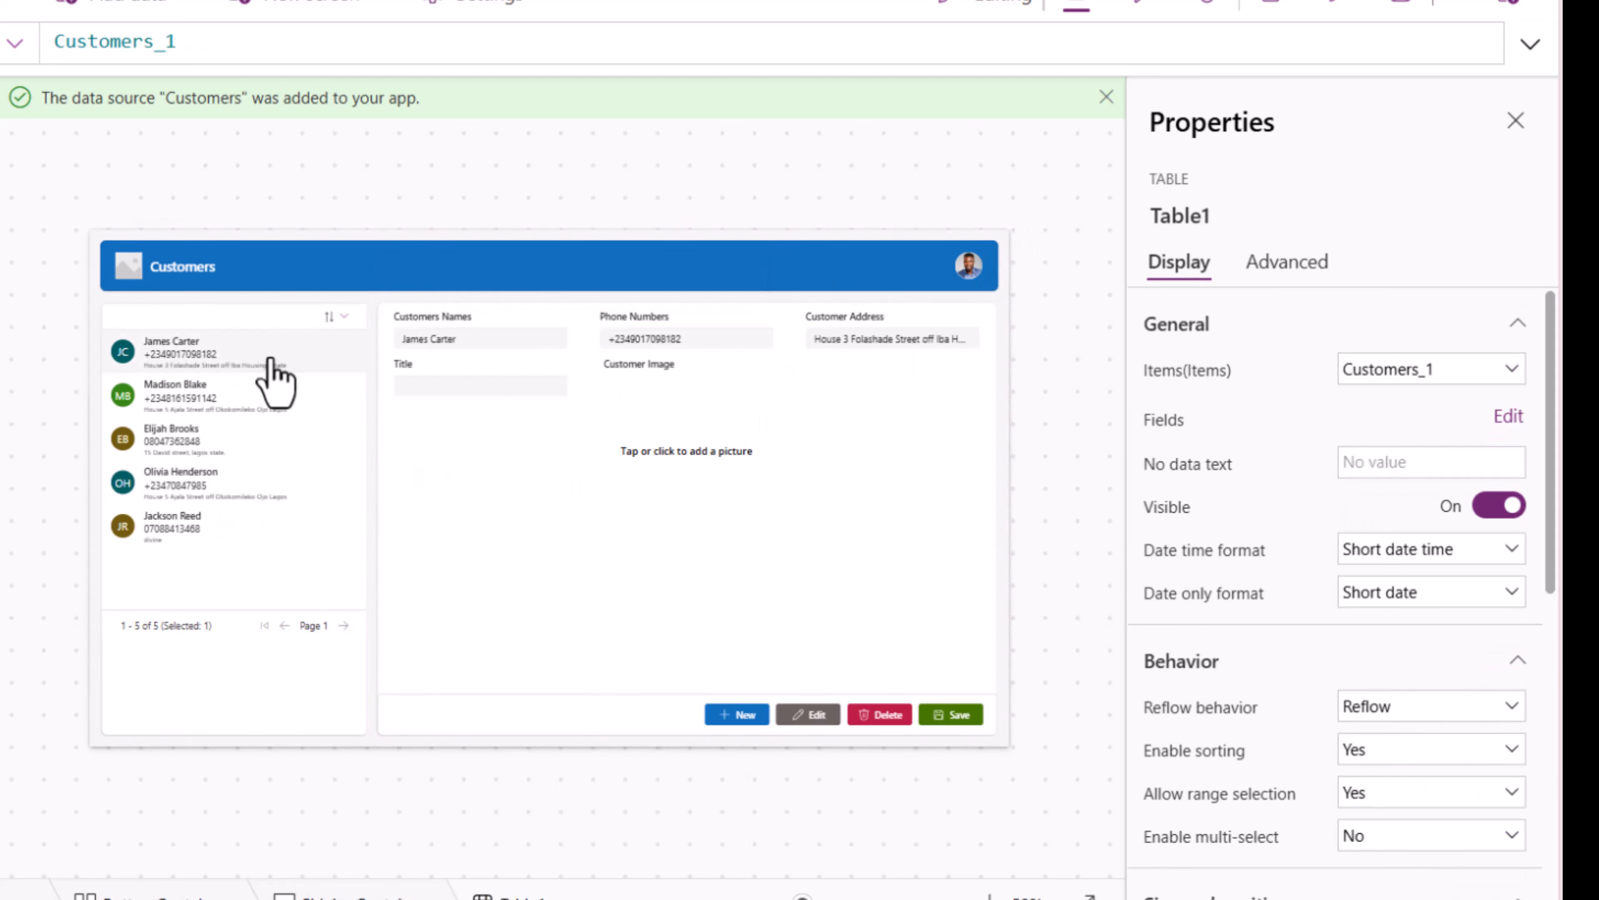